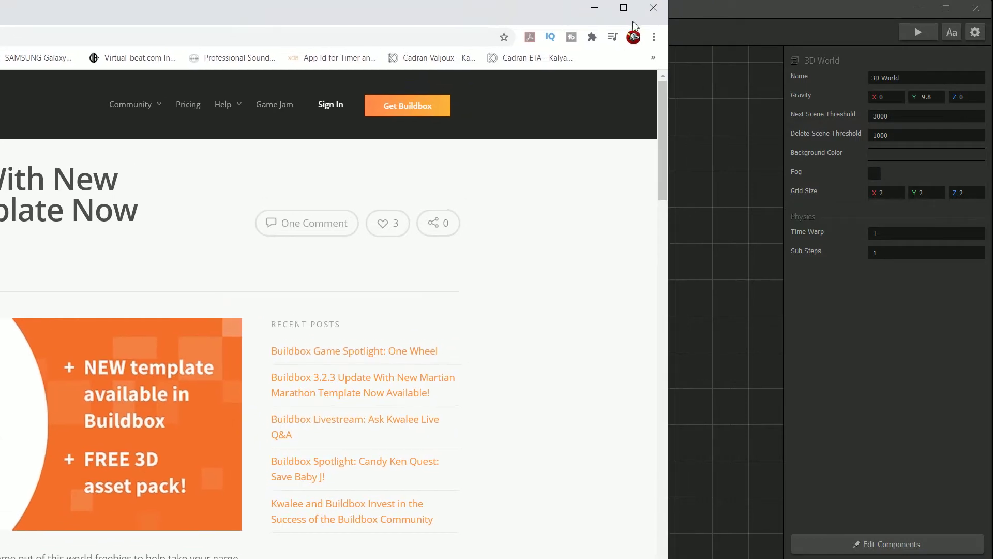
- Close the browser window and view the program's version and licence details in the About window
click(653, 9)
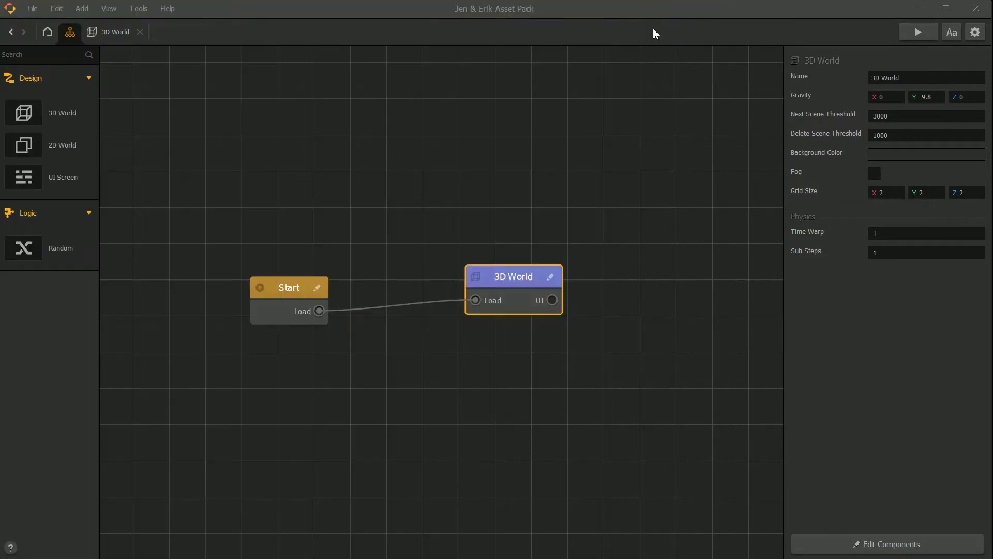
click(32, 8)
click(57, 143)
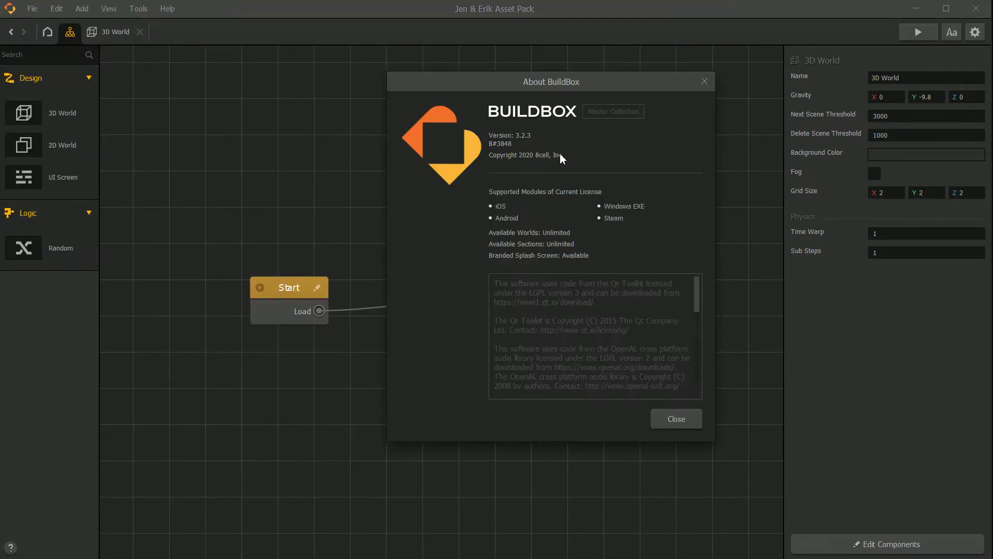
scroll(625, 331, down, 8)
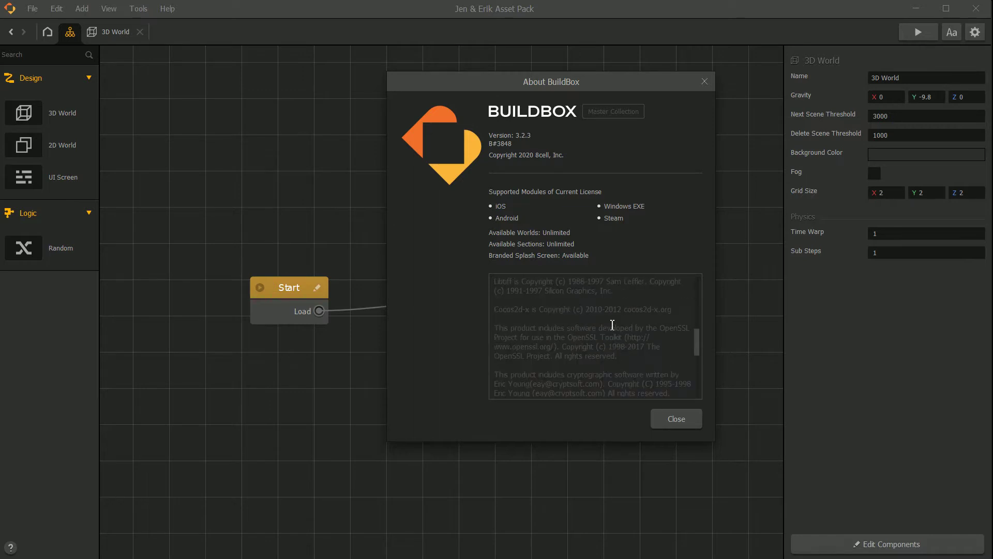
click(676, 419)
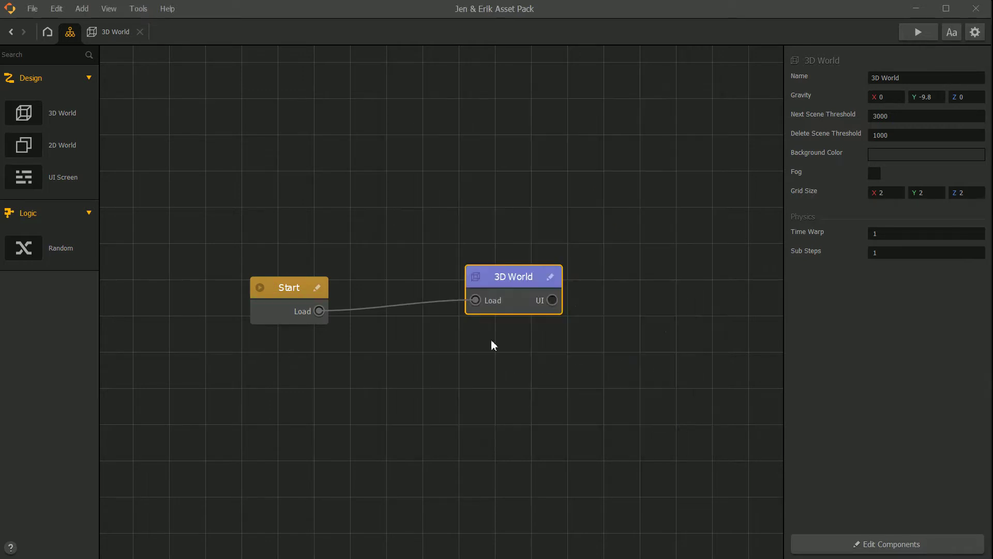
- Open the 3D World node for editing and close the shapes page to show its scene
double_click(514, 278)
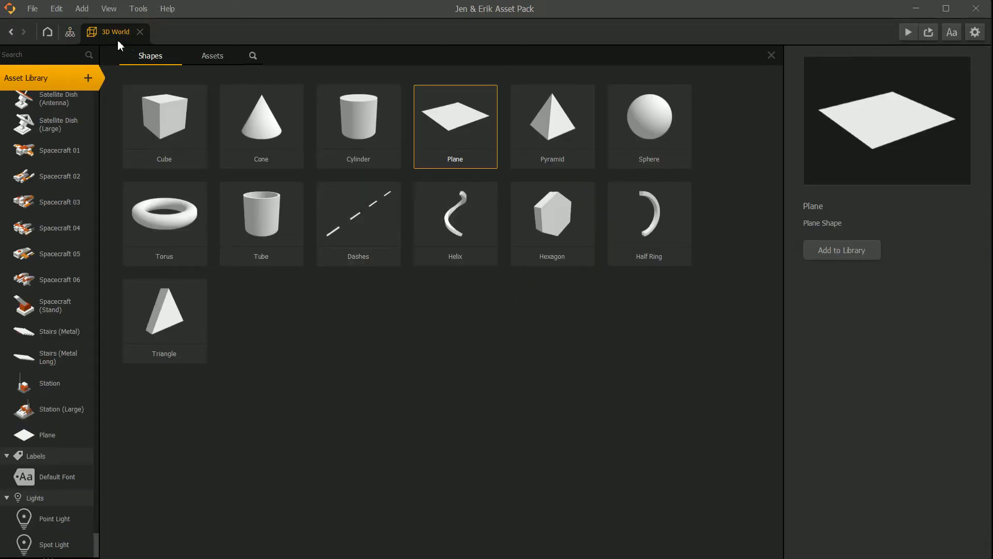
click(64, 78)
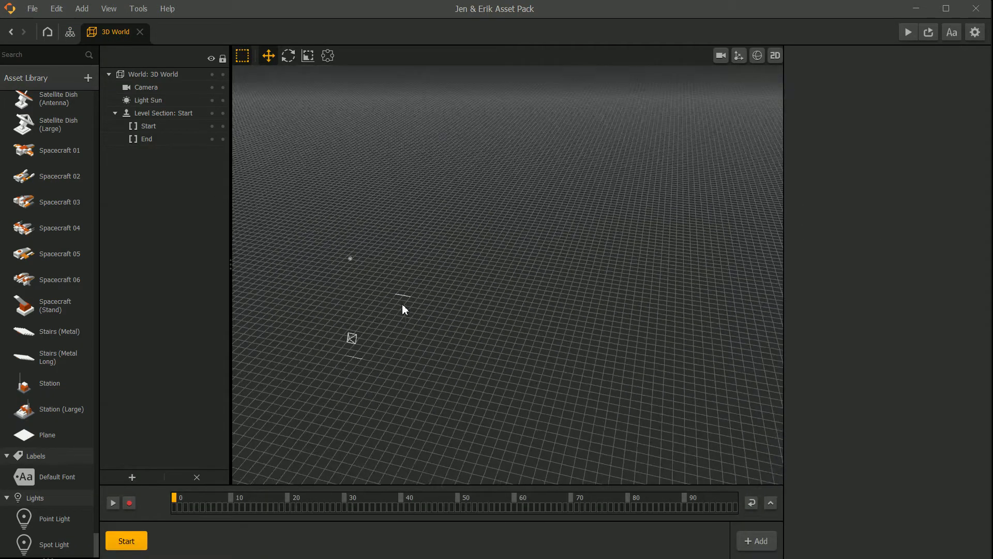
middle_drag(402, 309, 454, 329)
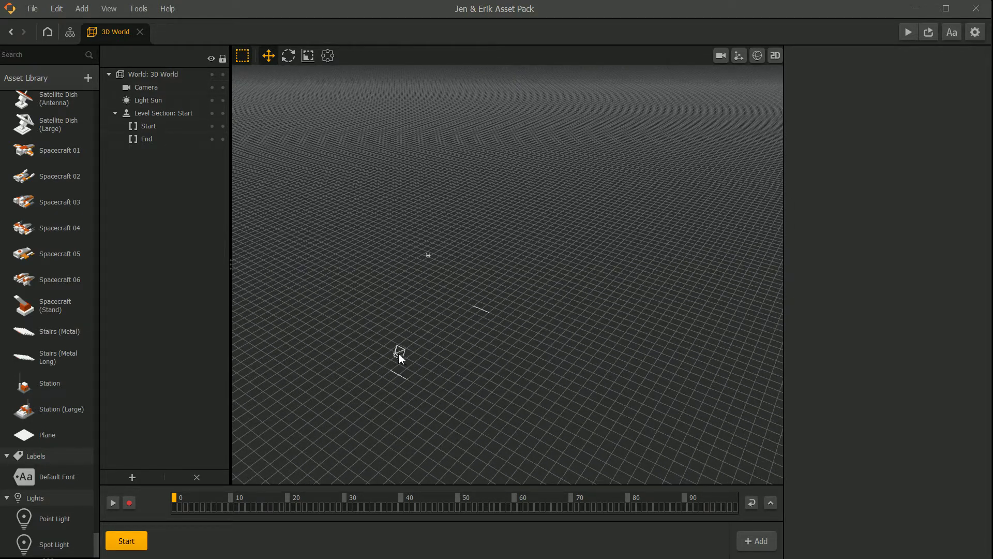
- Inspect the placement of the Light Sun relative to the camera and the section's start and end markers
click(427, 255)
key(f)
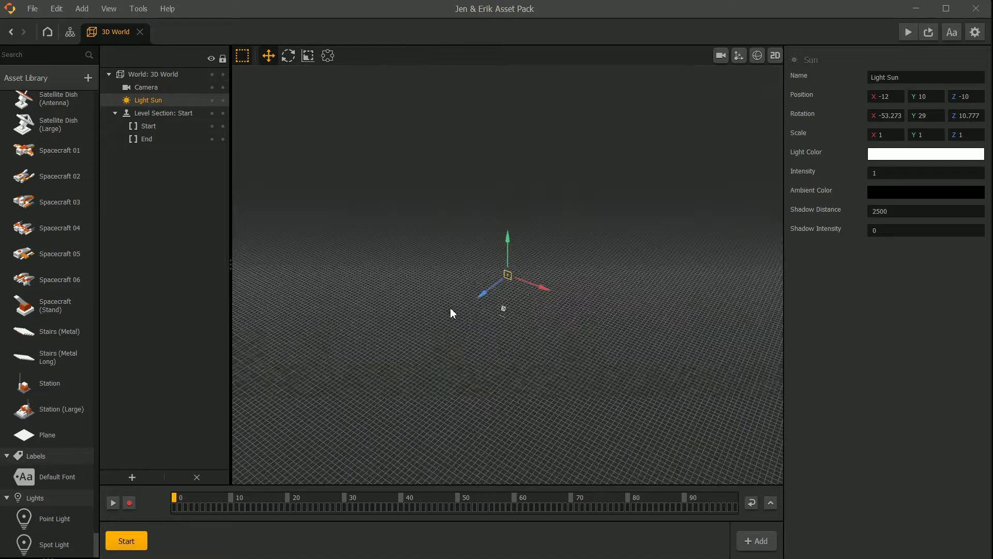
scroll(466, 302, up, 5)
middle_drag(492, 322, 459, 288)
click(581, 226)
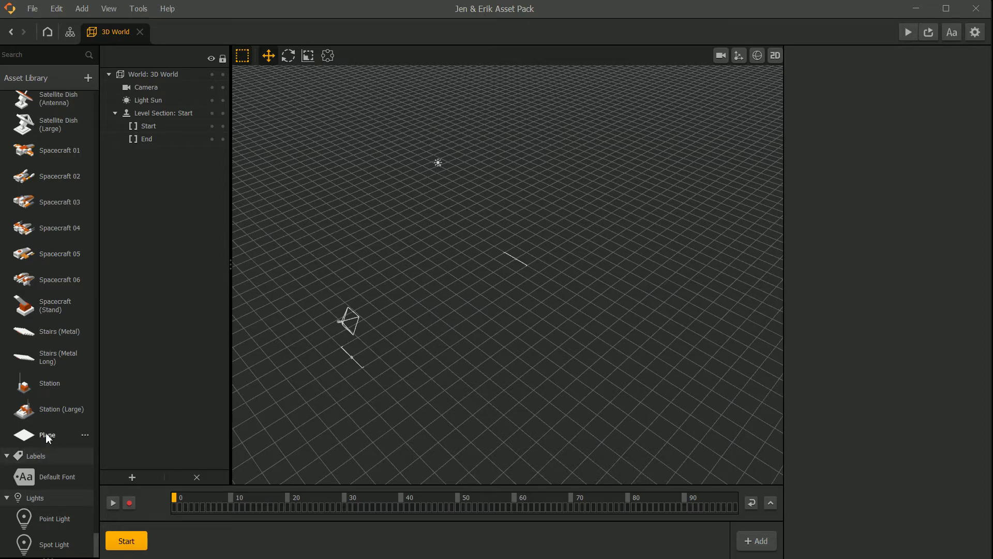
- Browse the asset library from the space models through platforms, rocks and trees to the characters, and view the available basic shapes
scroll(50, 387, up, 15)
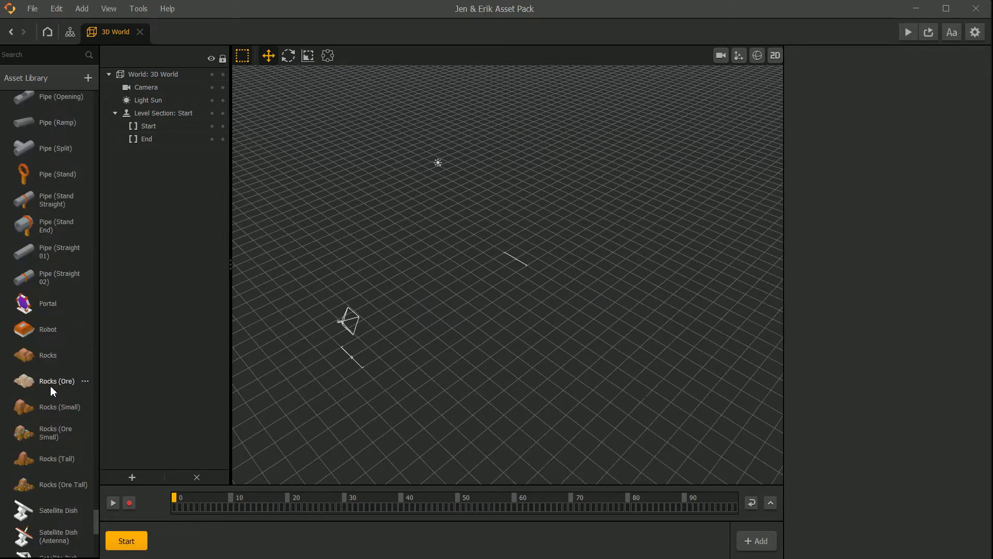
scroll(57, 375, up, 15)
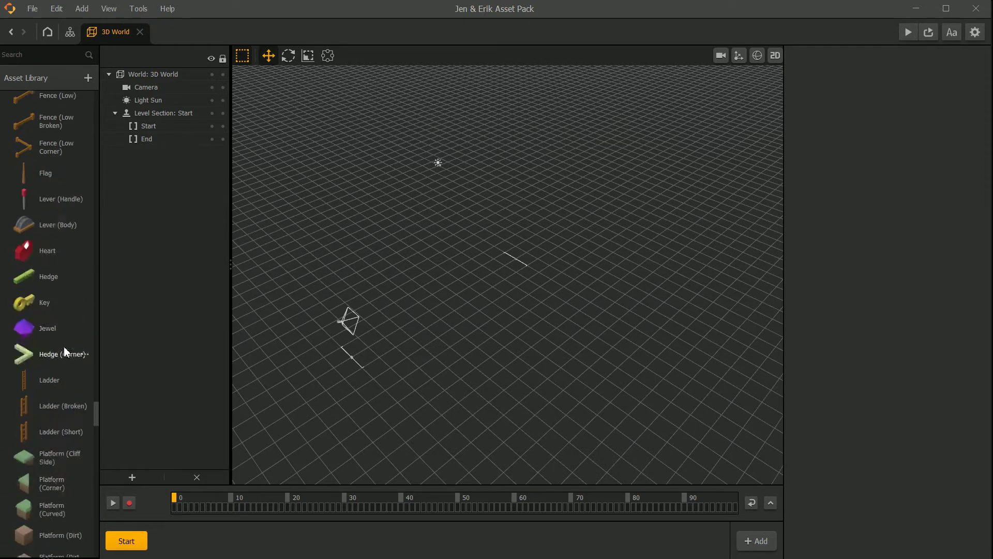
scroll(67, 334, down, 5)
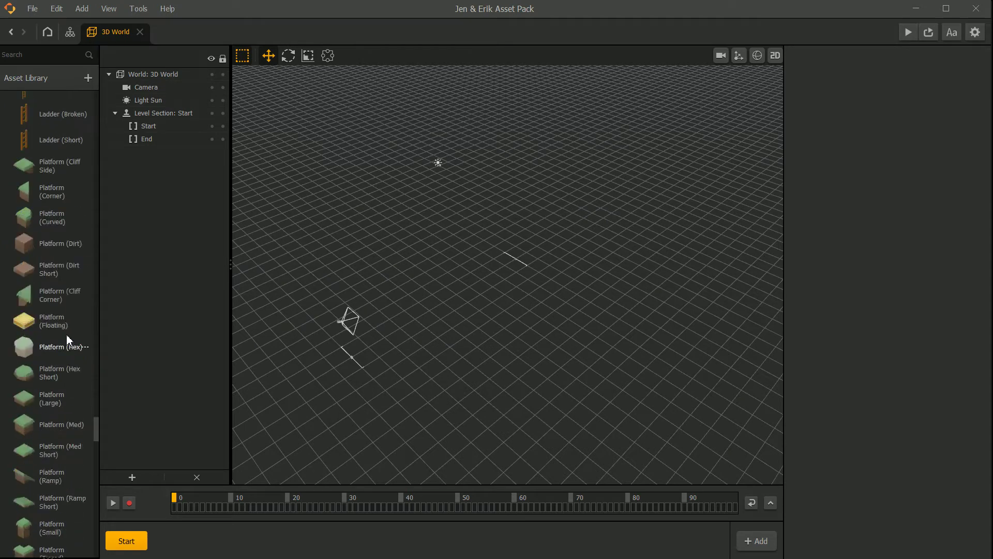
scroll(53, 349, up, 15)
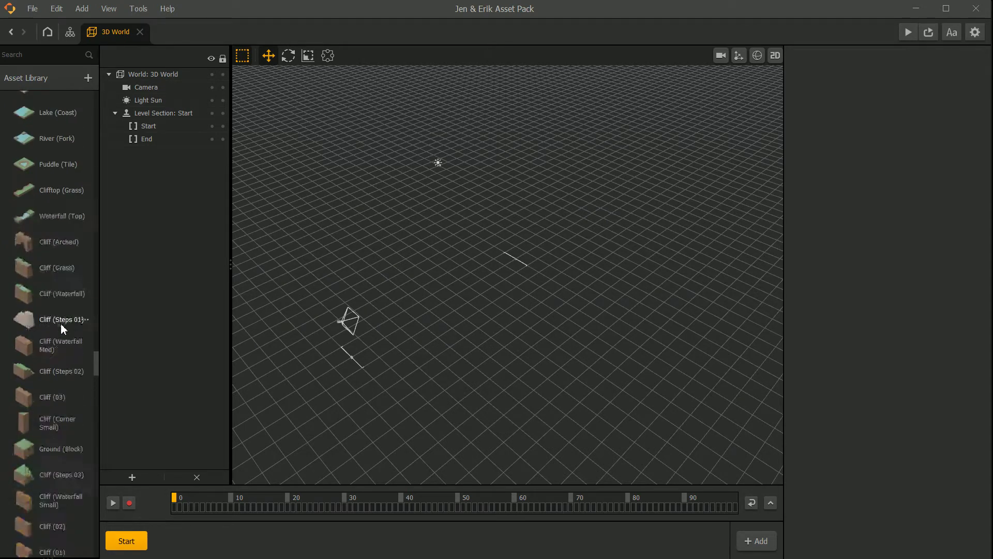
scroll(65, 326, up, 20)
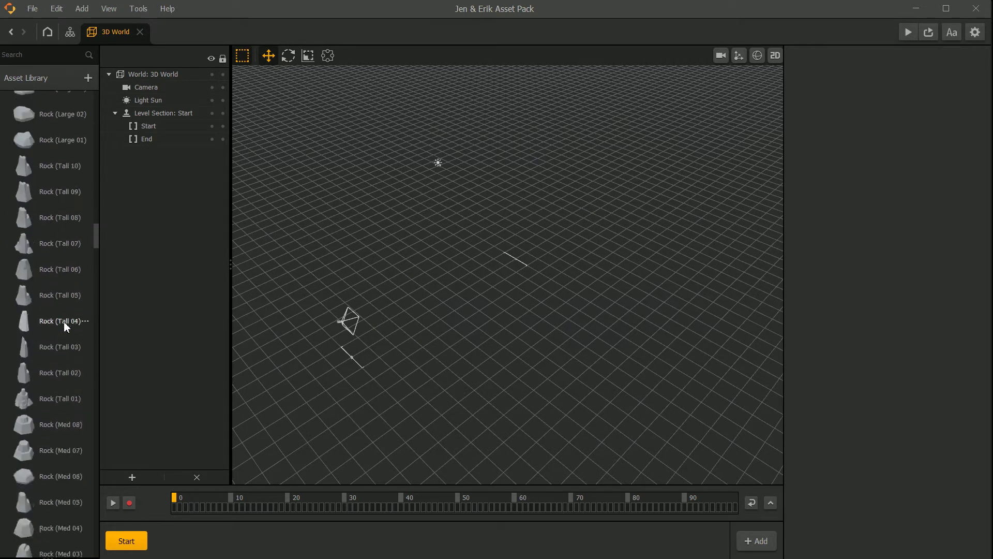
scroll(66, 322, up, 8)
scroll(66, 320, up, 20)
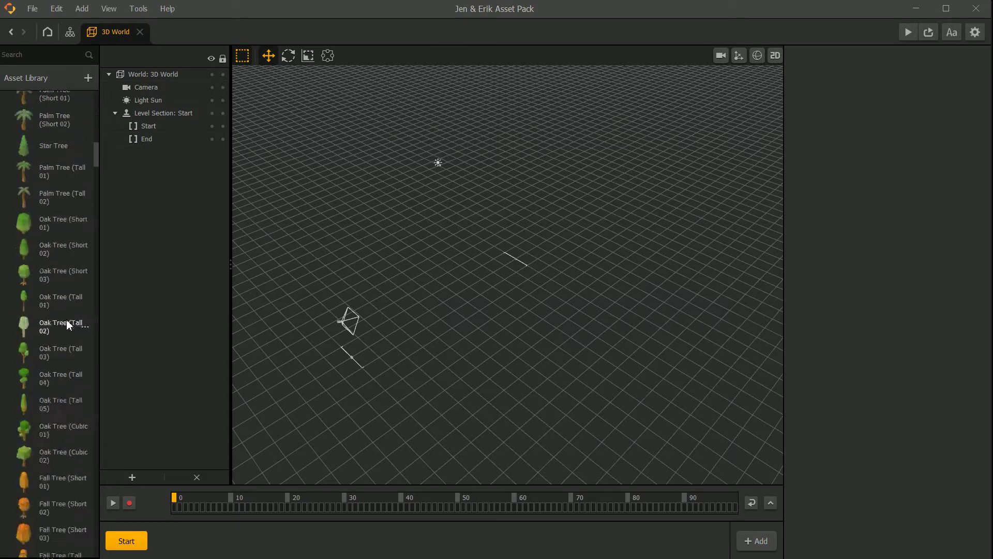
click(44, 80)
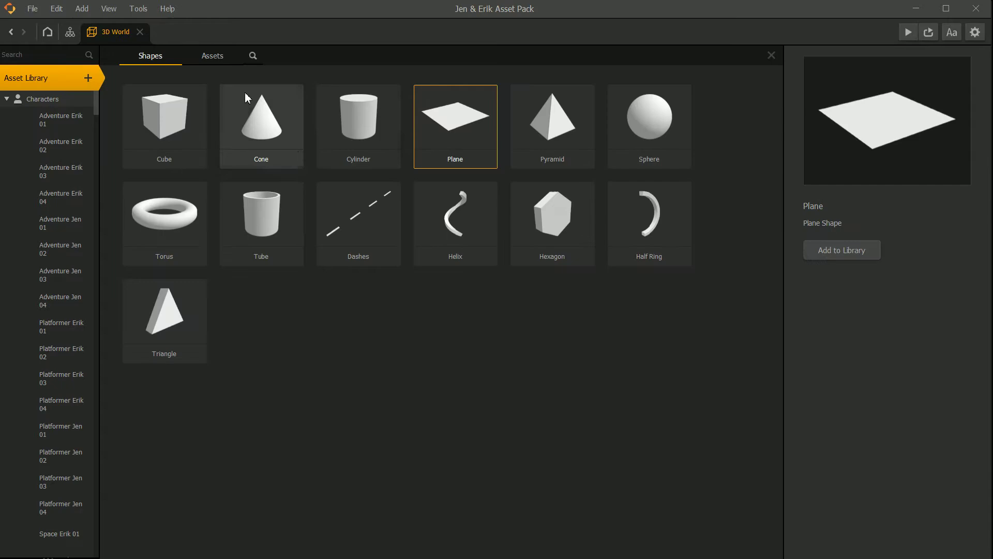
click(62, 80)
- Place a Plane from the asset library in the scene and scale it up uniformly to about 176 as the ground
drag(95, 110, 84, 556)
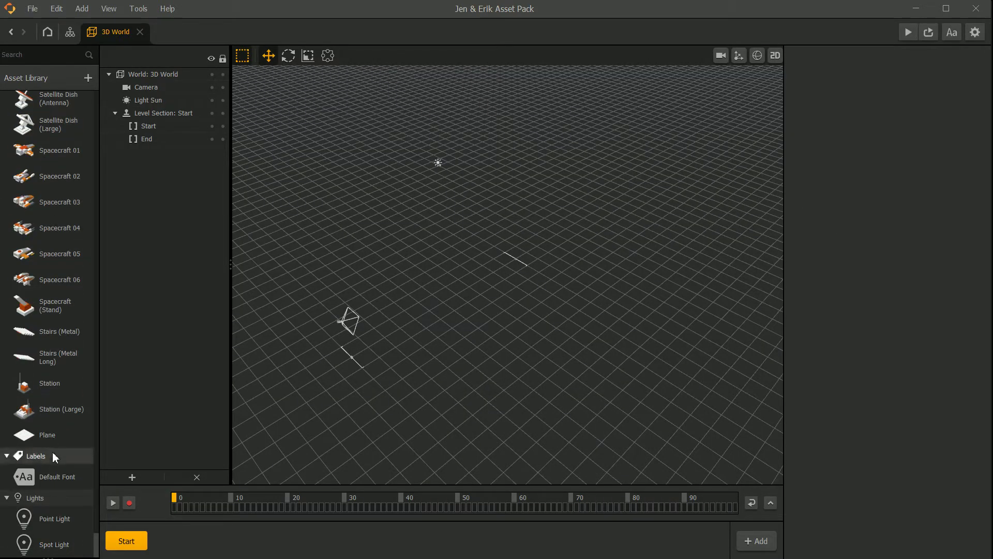
drag(46, 434, 460, 318)
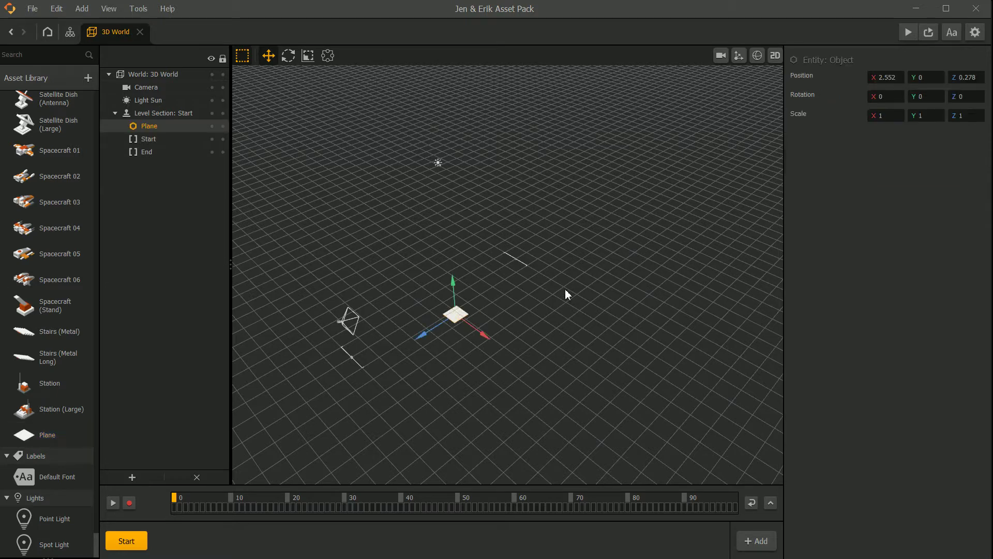
click(308, 56)
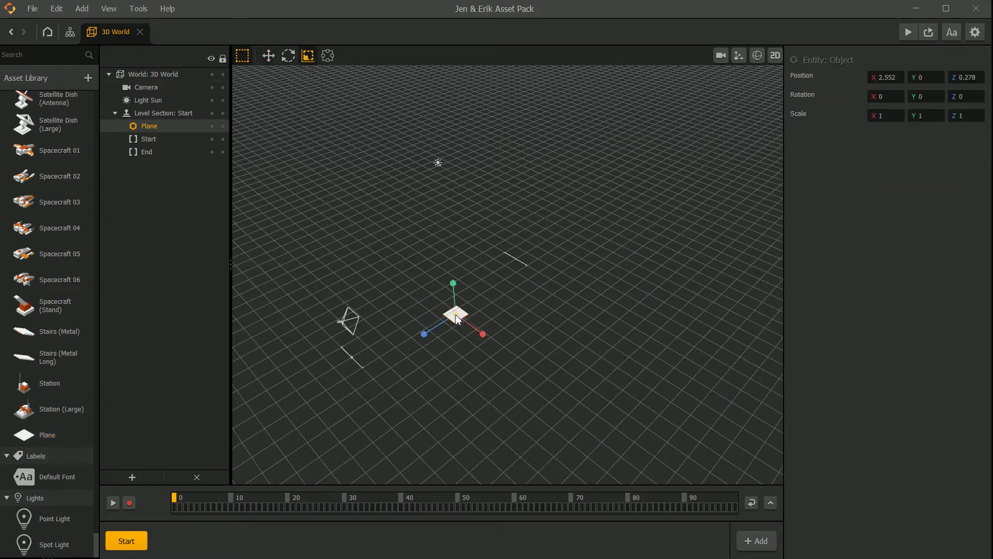
drag(457, 318, 540, 306)
drag(457, 318, 595, 259)
drag(458, 318, 569, 269)
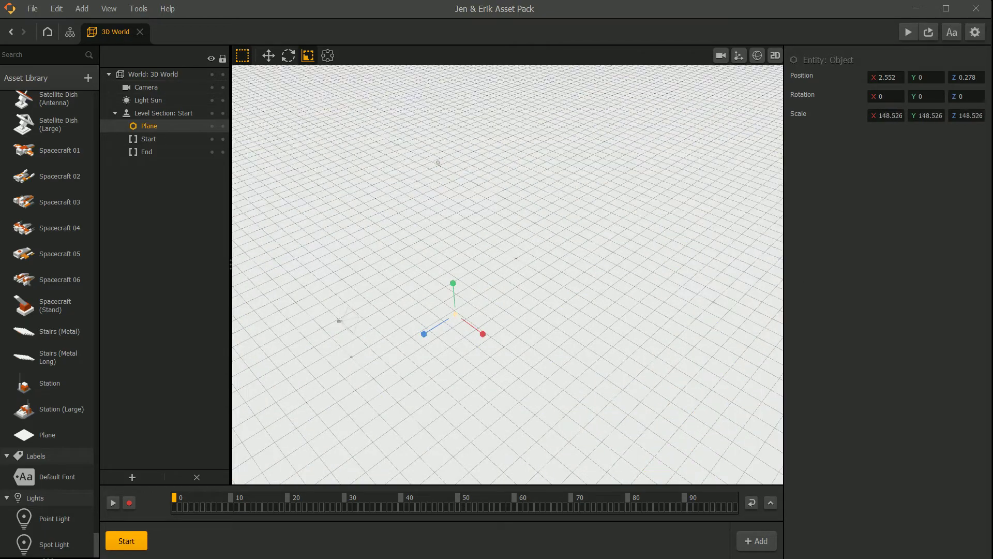
scroll(547, 272, down, 10)
scroll(547, 272, up, 4)
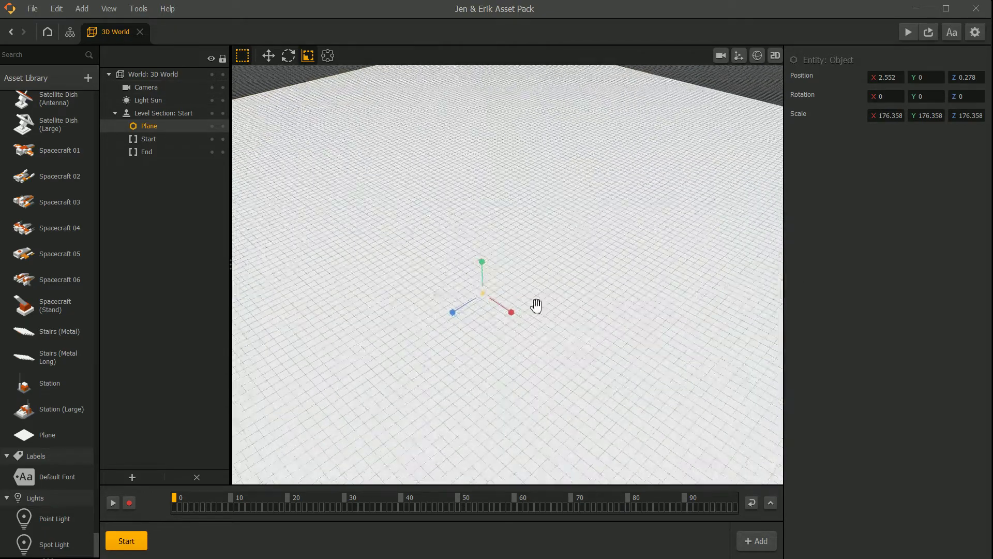
middle_drag(533, 304, 539, 259)
mouse_move(496, 284)
middle_down()
mouse_move(512, 277)
mouse_move(500, 290)
middle_up()
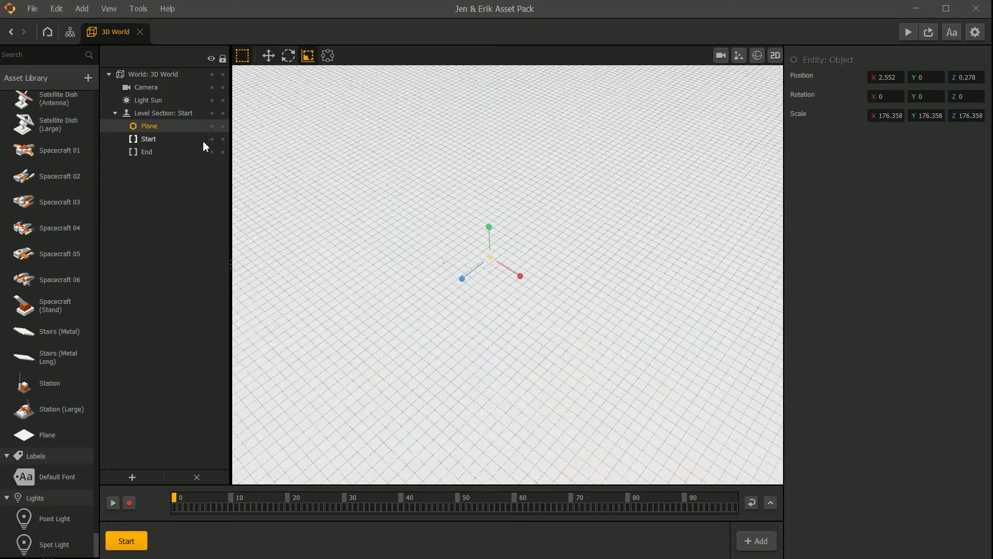
click(151, 137)
click(156, 131)
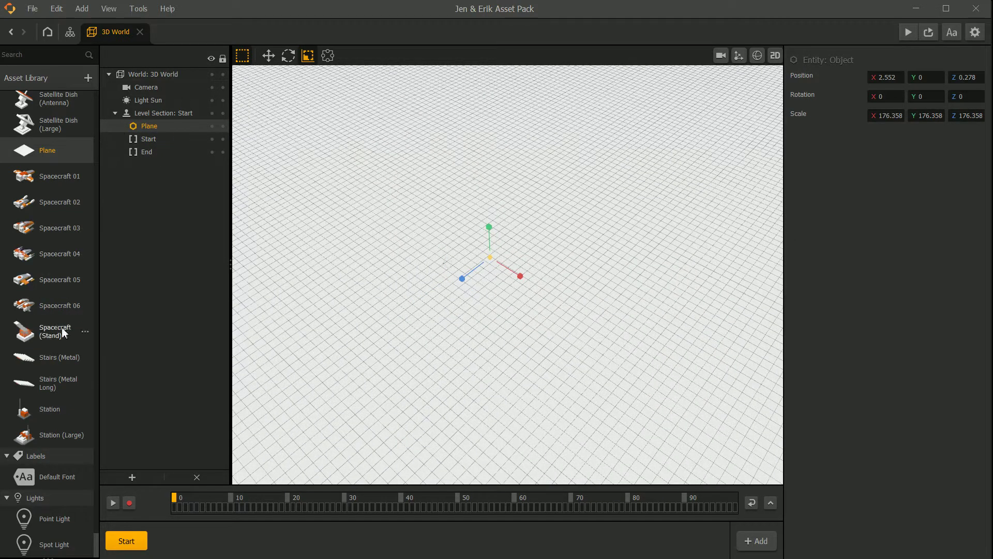
scroll(63, 362, up, 15)
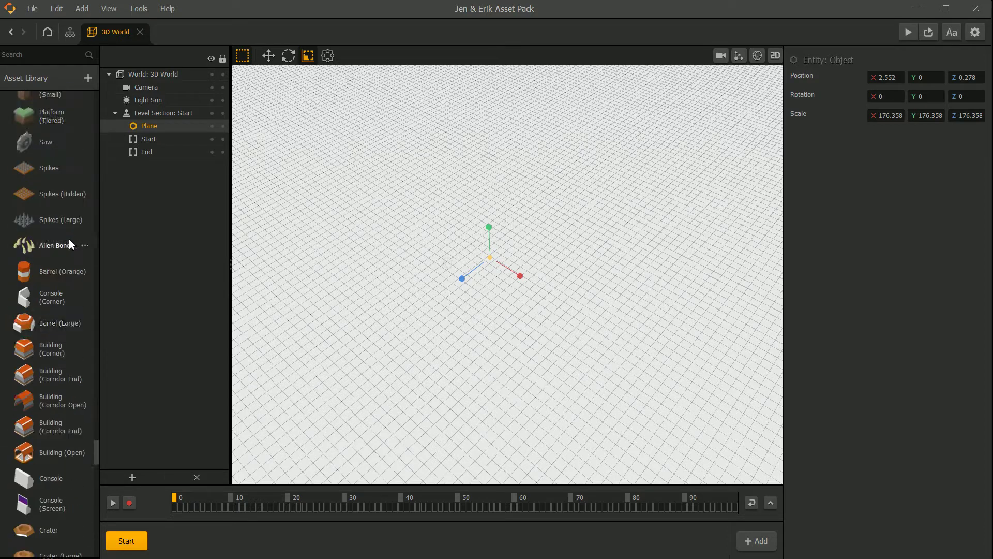
scroll(66, 246, down, 5)
key(ctrl+d)
key(Delete)
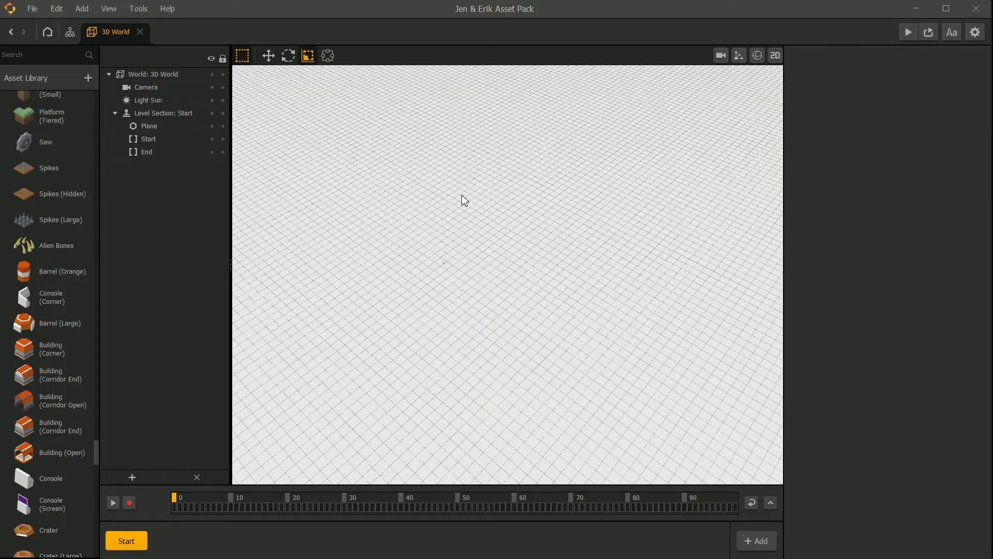
scroll(463, 196, down, 3)
middle_drag(514, 283, 520, 256)
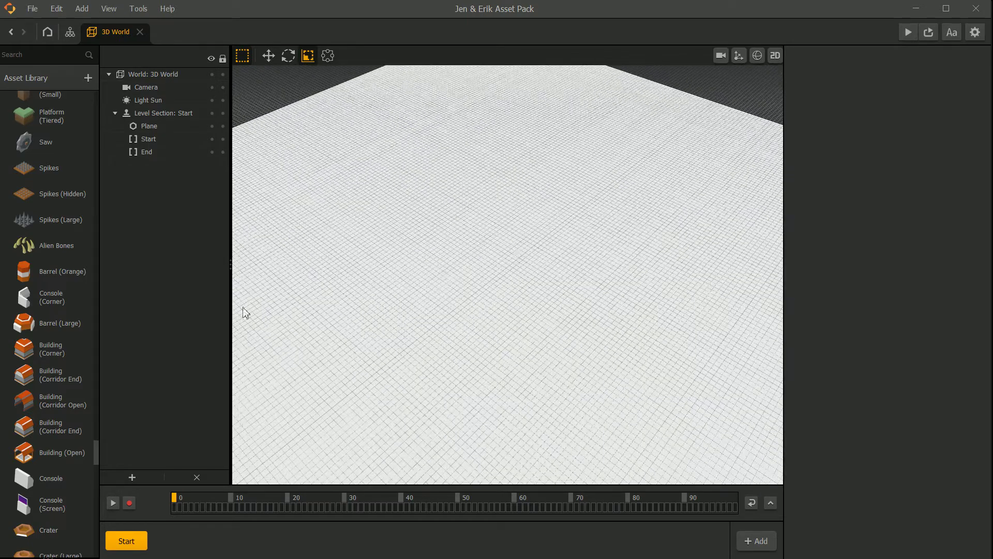
- Open the Plane asset's node map and set its 3D Model color to sandy orange #ffc765
scroll(35, 464, down, 15)
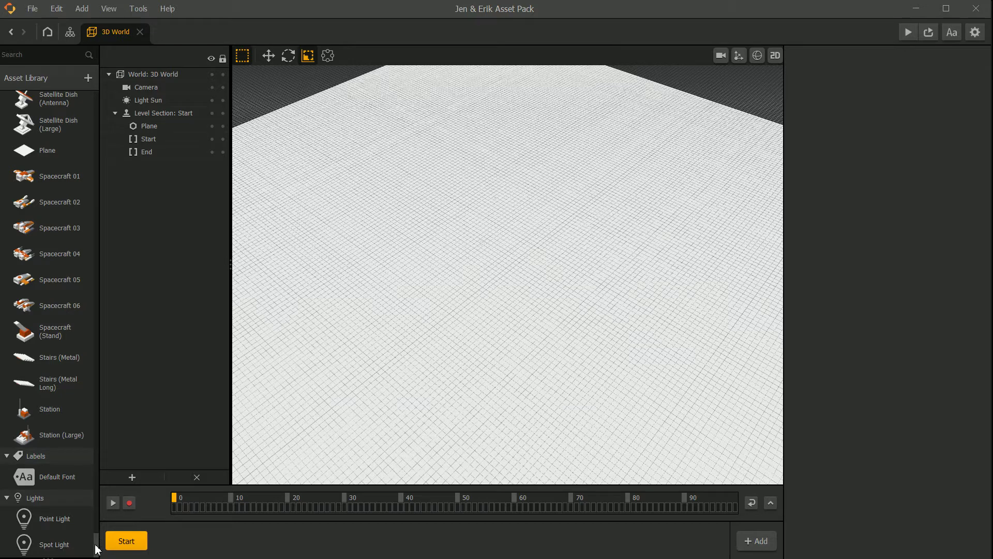
scroll(97, 549, up, 1)
double_click(49, 168)
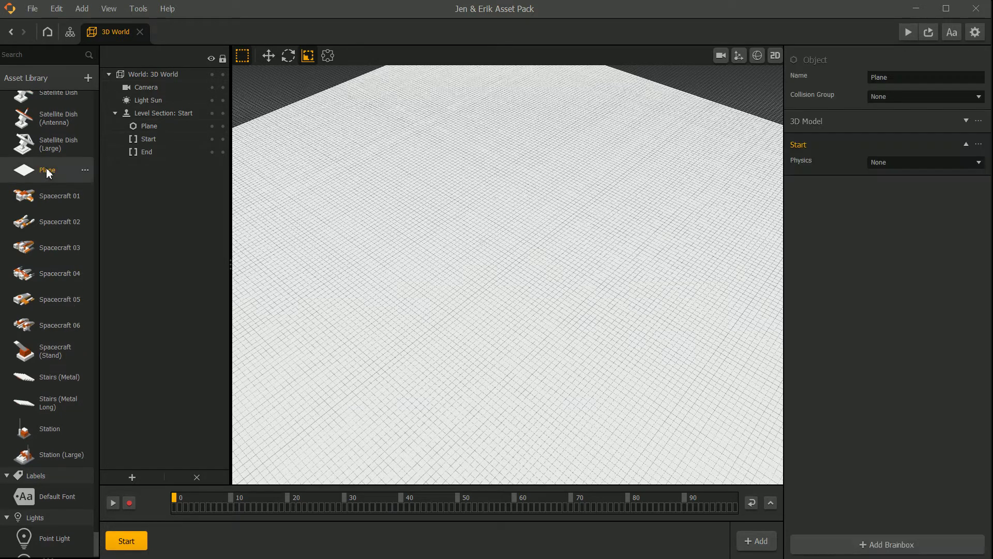
click(507, 335)
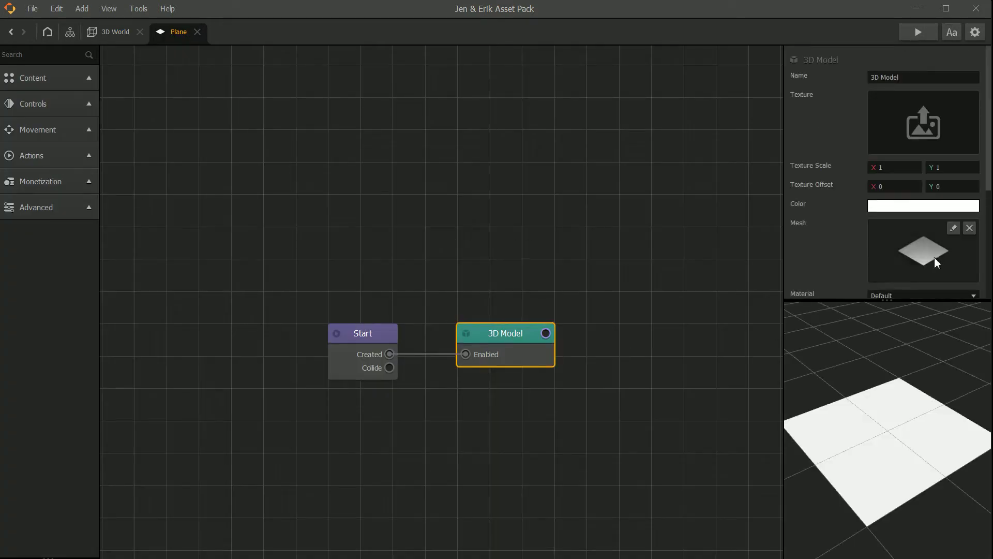
click(919, 207)
drag(564, 220, 567, 239)
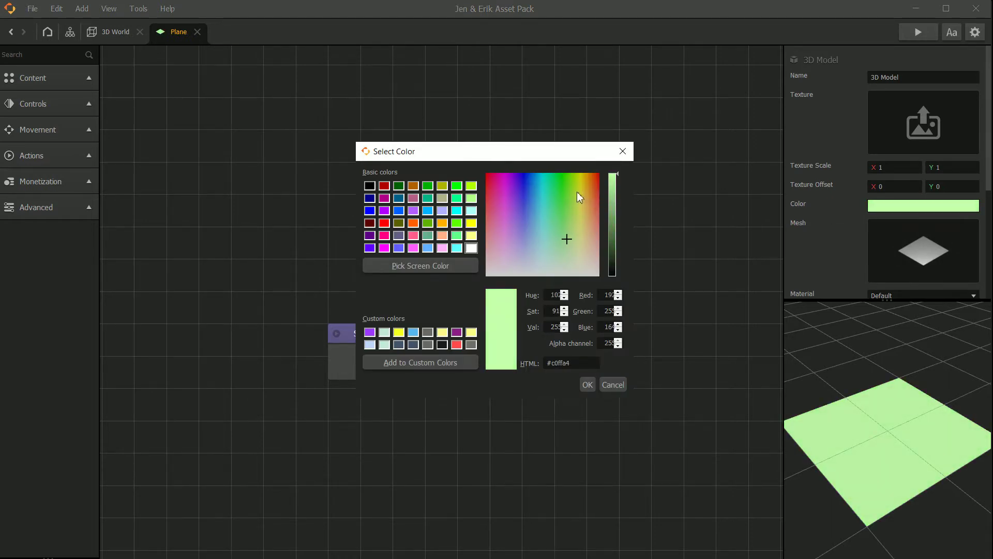
drag(590, 196, 588, 218)
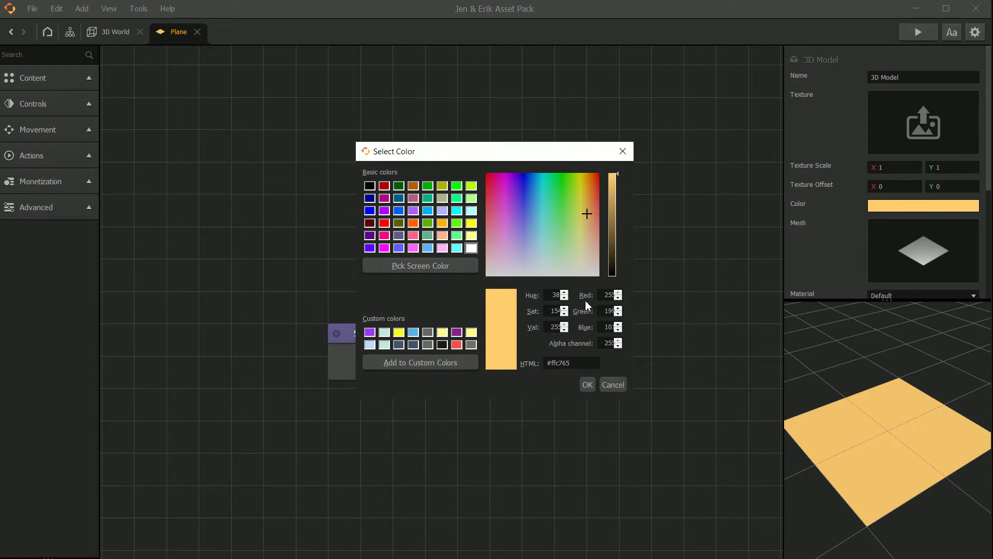
click(587, 385)
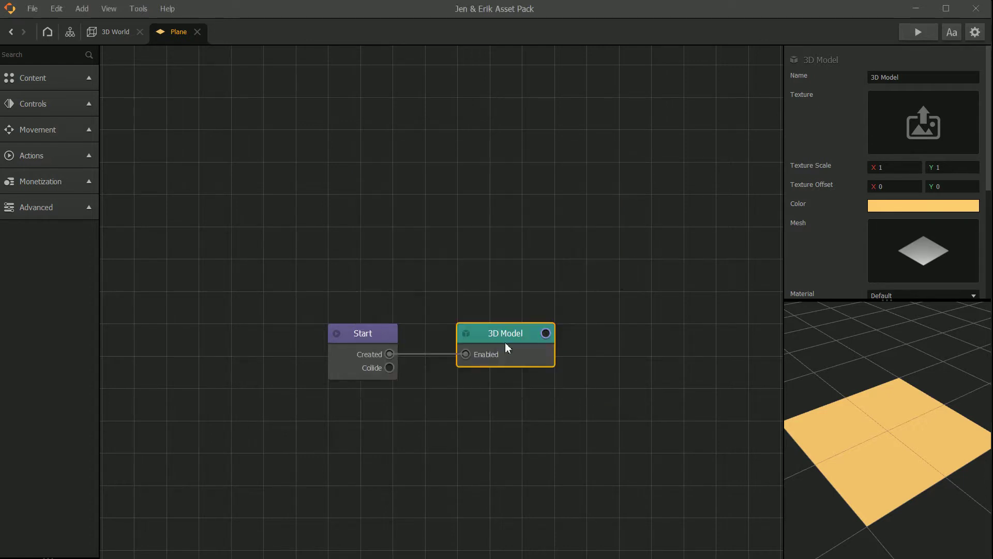
- Set the physics of the Plane's Start node to Static
click(359, 337)
click(895, 98)
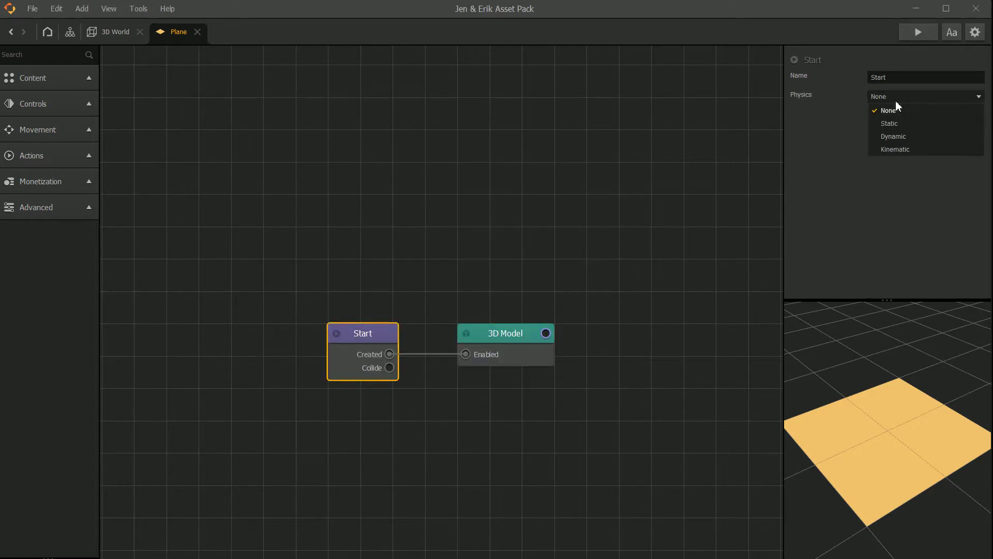
click(911, 124)
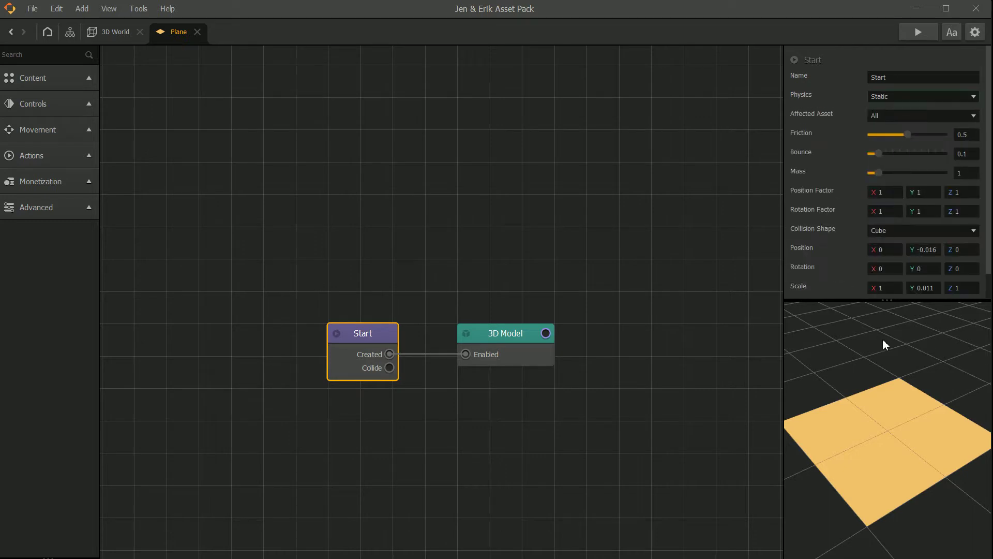
scroll(915, 250, down, 1)
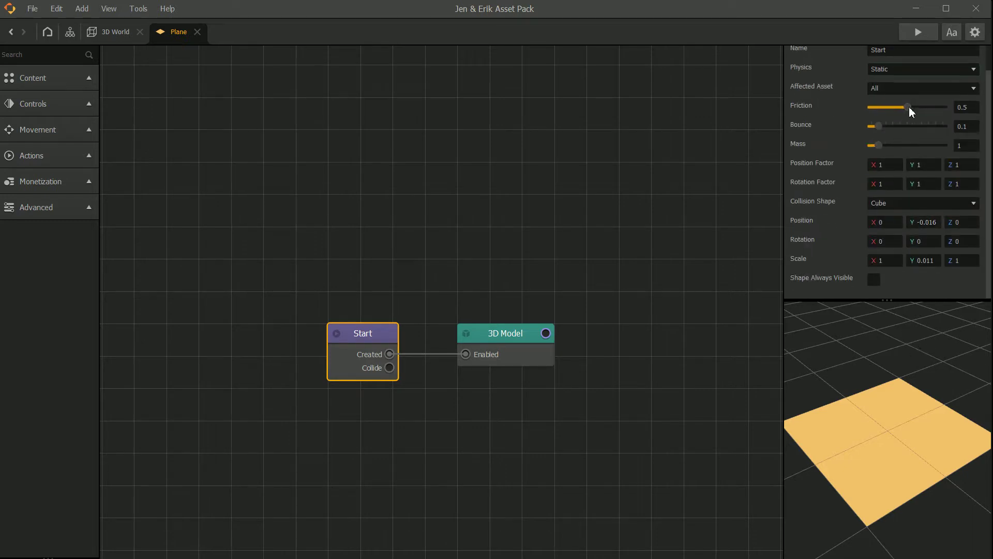
- Set the Friction of the Plane's Start node to 0.65 and preview the game
drag(911, 106, 917, 106)
scroll(880, 132, up, 1)
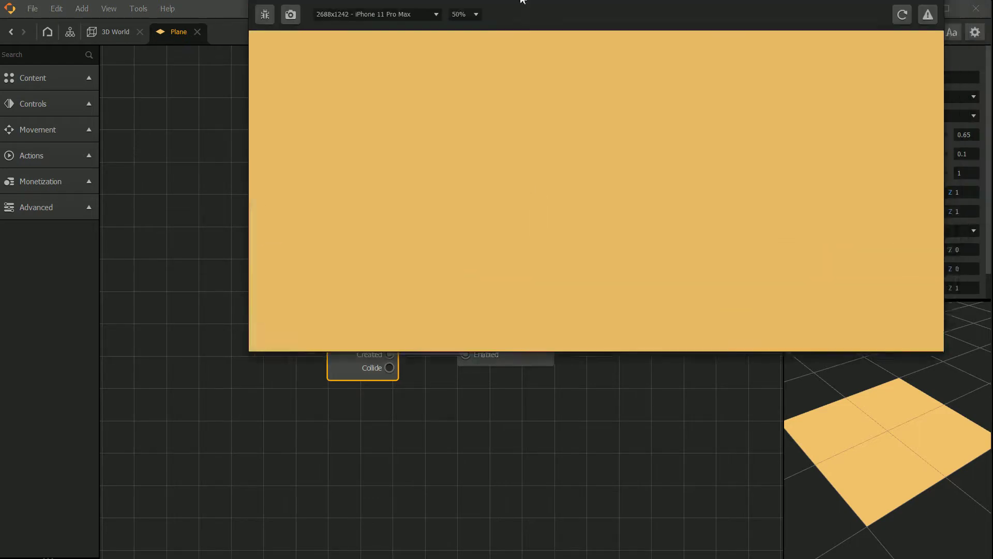
click(840, 82)
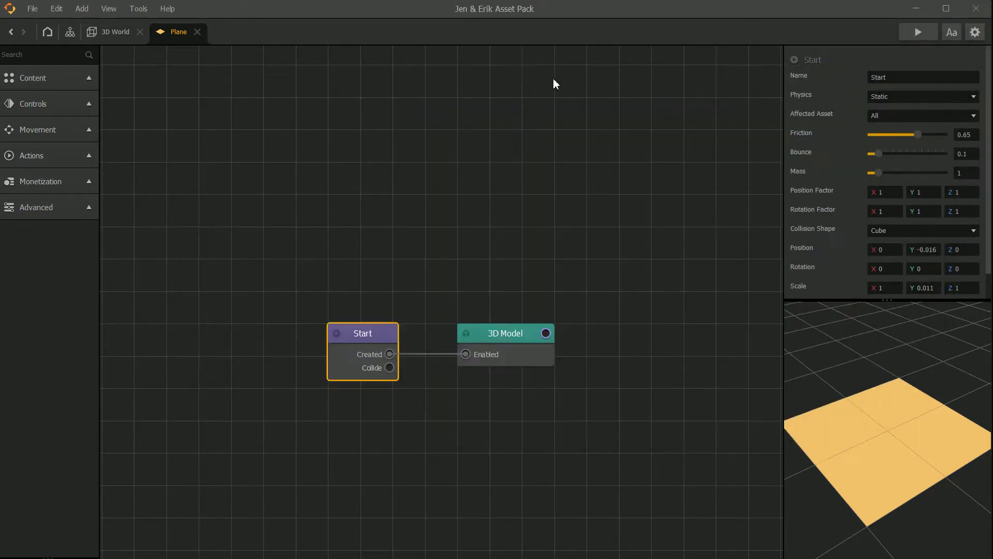
- Return to the 3D World and place the Adventure Erik 01 character from the asset library near the middle of the plane
click(126, 30)
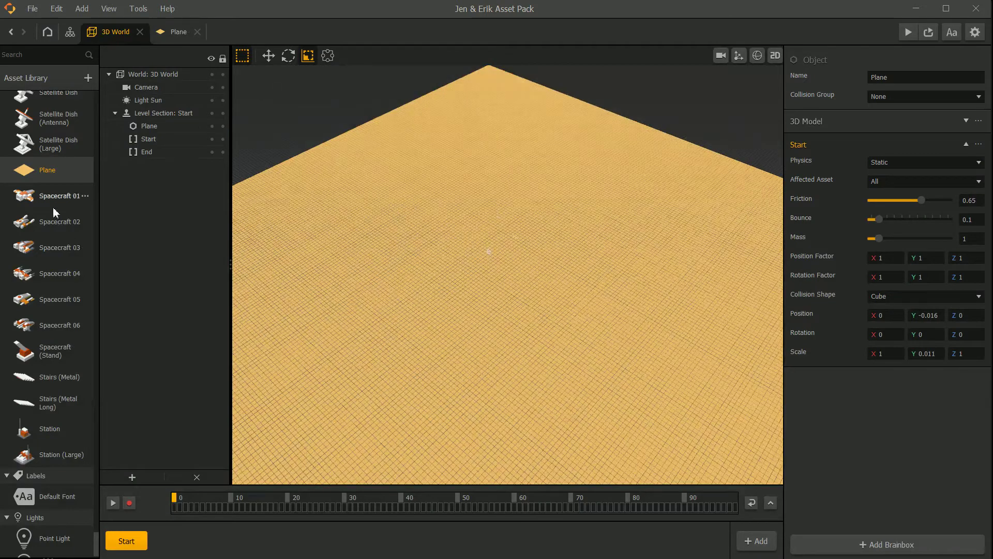
scroll(37, 207, down, 15)
drag(97, 499, 97, 88)
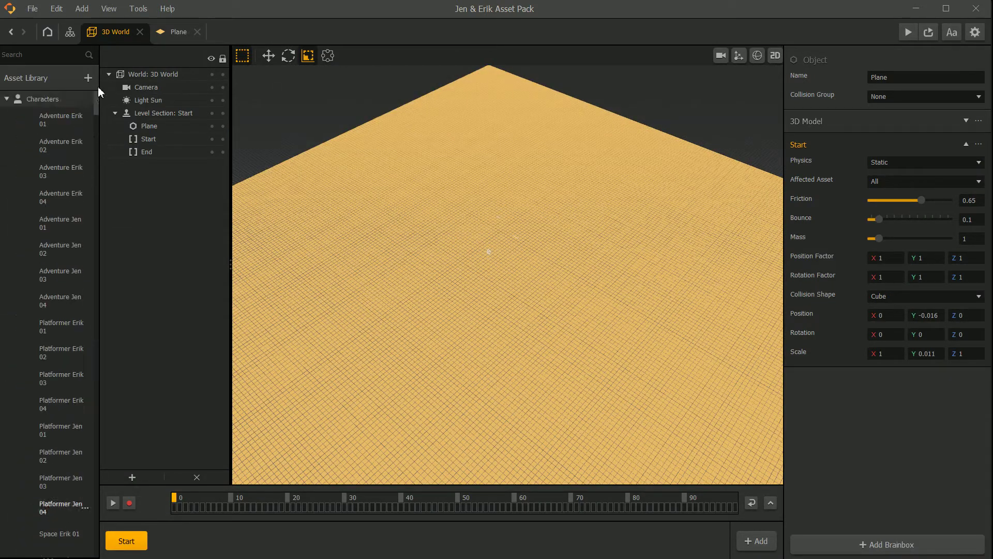
drag(71, 120, 476, 273)
scroll(507, 302, up, 1)
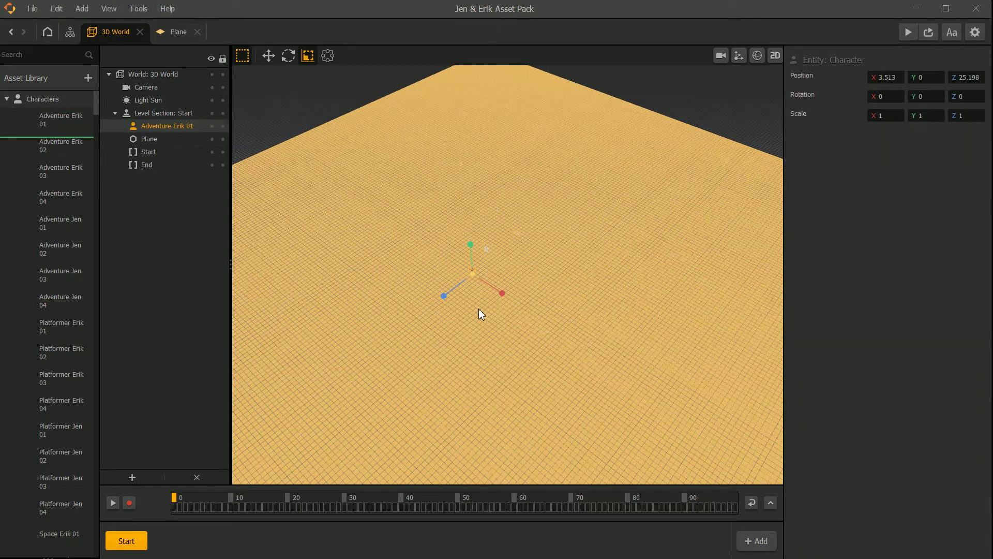
scroll(480, 308, down, 5)
scroll(483, 305, up, 3)
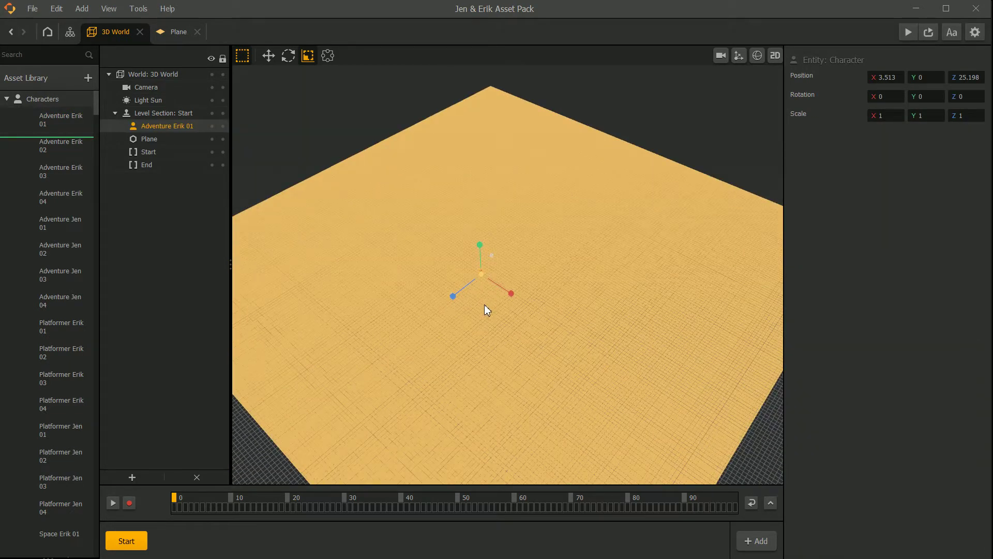
key(f)
- Browse the asset library's nature models, from the trees, mushrooms and bushes to the tents, bridges and river tiles
scroll(62, 178, down, 9)
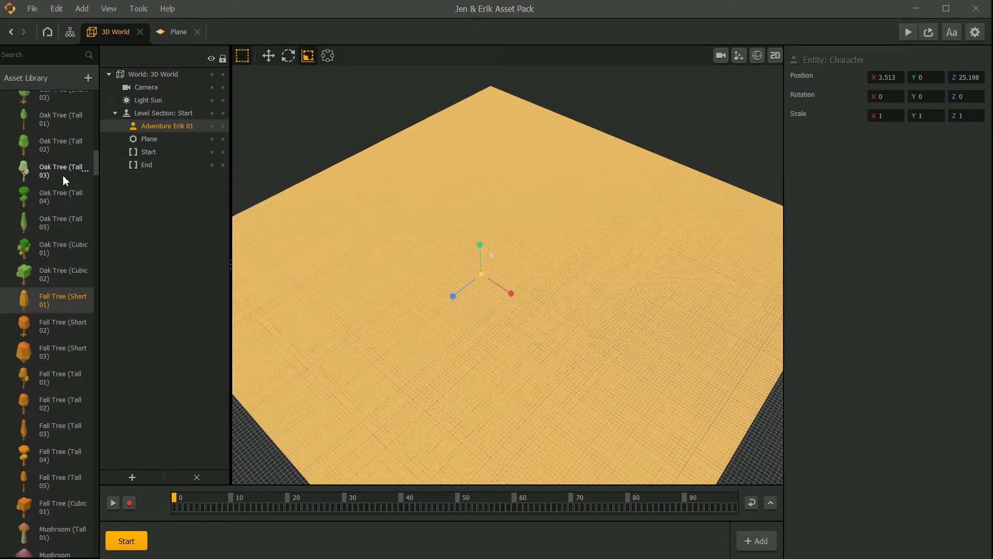
scroll(72, 186, up, 9)
scroll(389, 271, down, 3)
scroll(440, 294, up, 4)
scroll(448, 305, down, 3)
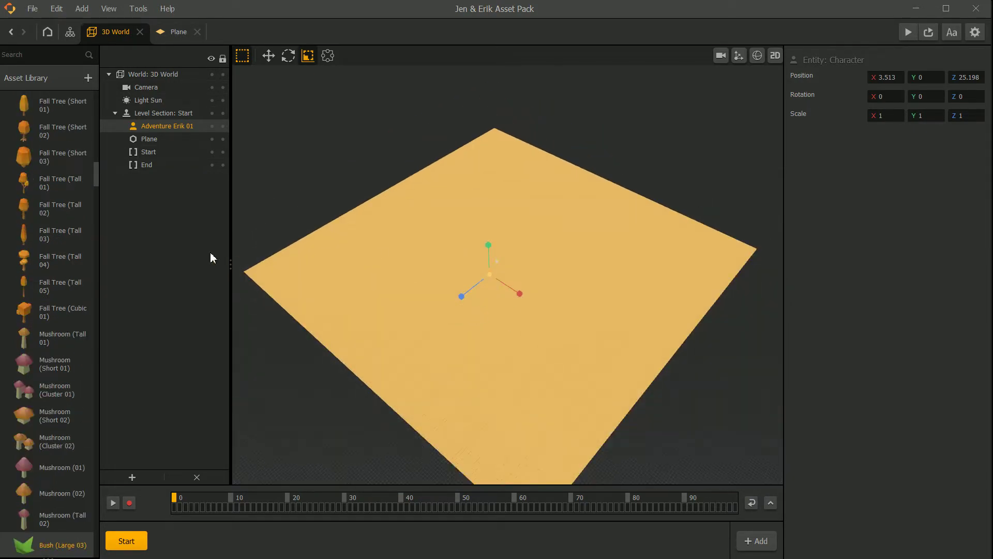
scroll(48, 257, down, 4)
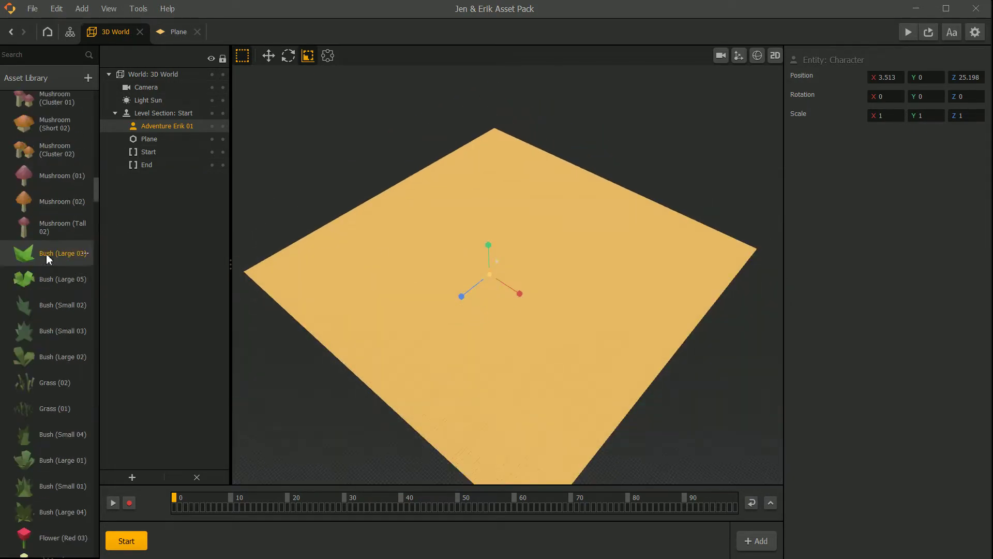
key(Down)
key(Down)
key(Down)
key(Down)
key(Down)
key(Down)
key(Down)
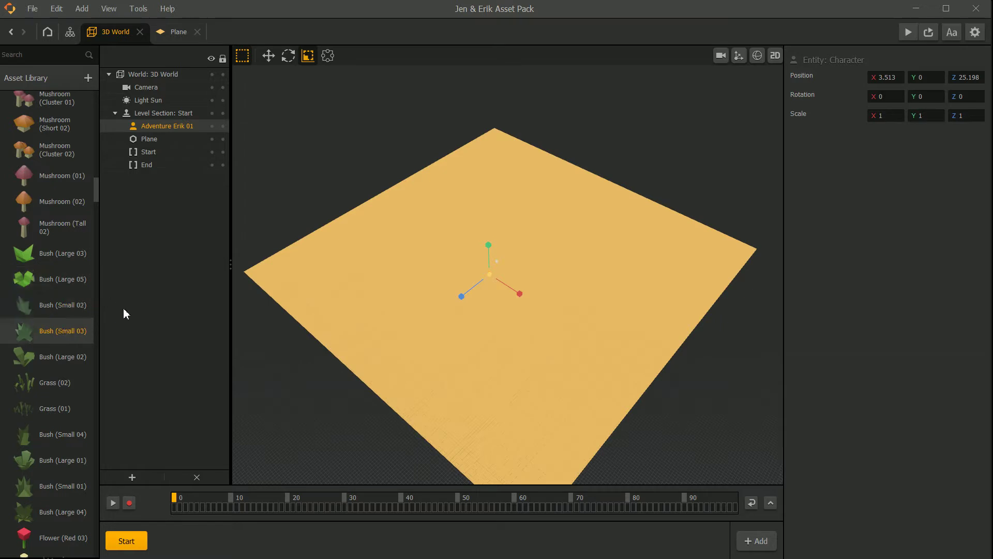
key(w)
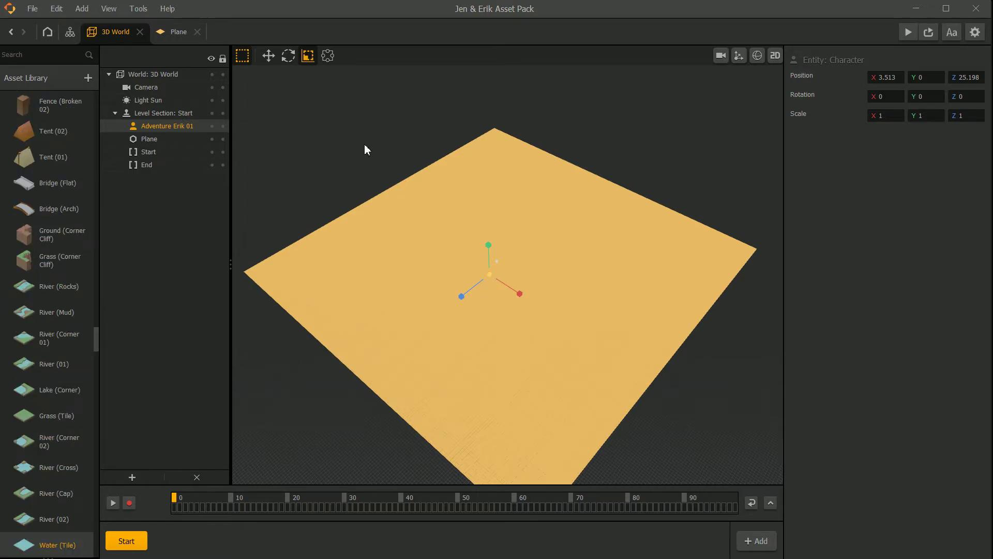
- Activate the Move tool, select Adventure Erik 01 and examine the character up close on the plane
click(358, 118)
click(486, 278)
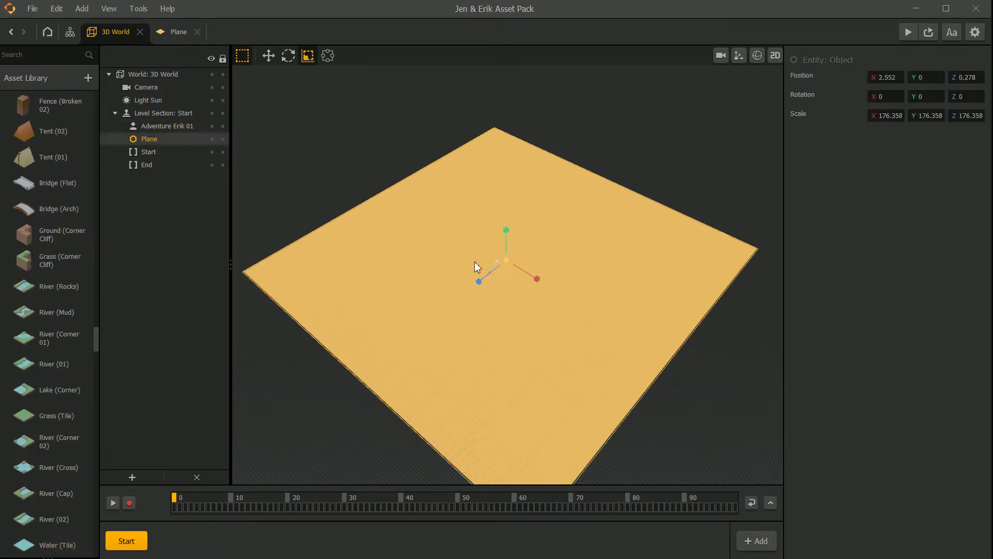
click(272, 100)
scroll(485, 276, up, 10)
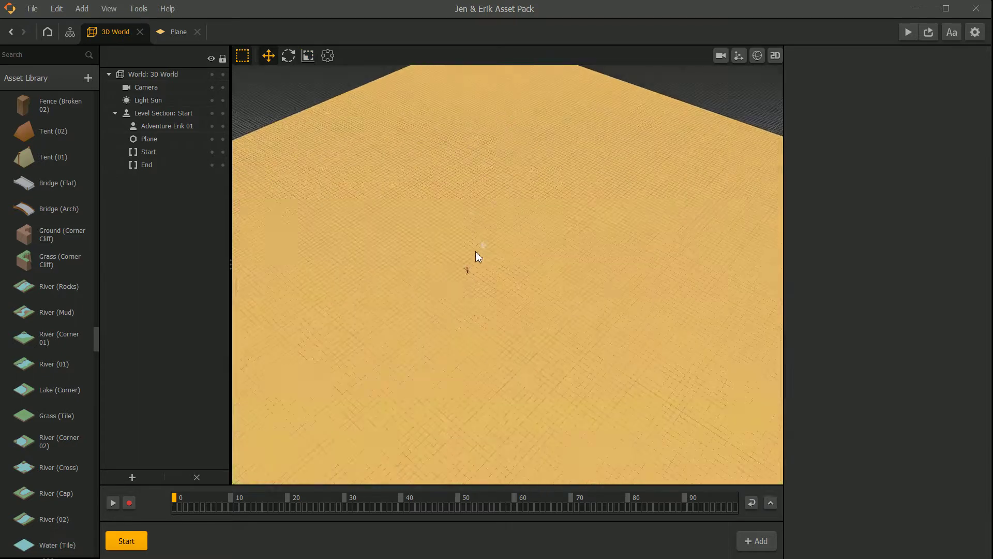
click(391, 259)
scroll(391, 269, up, 3)
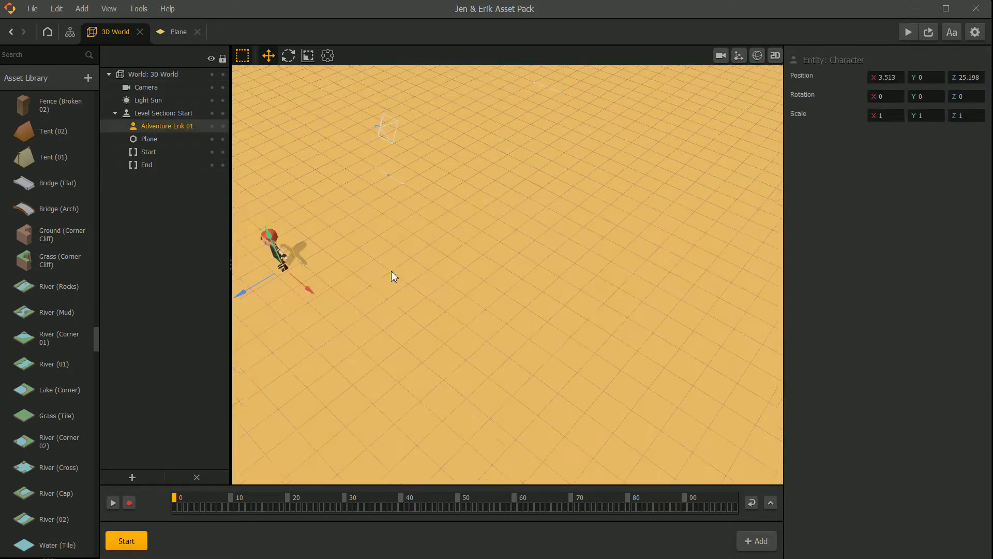
middle_drag(369, 274, 509, 266)
key(f)
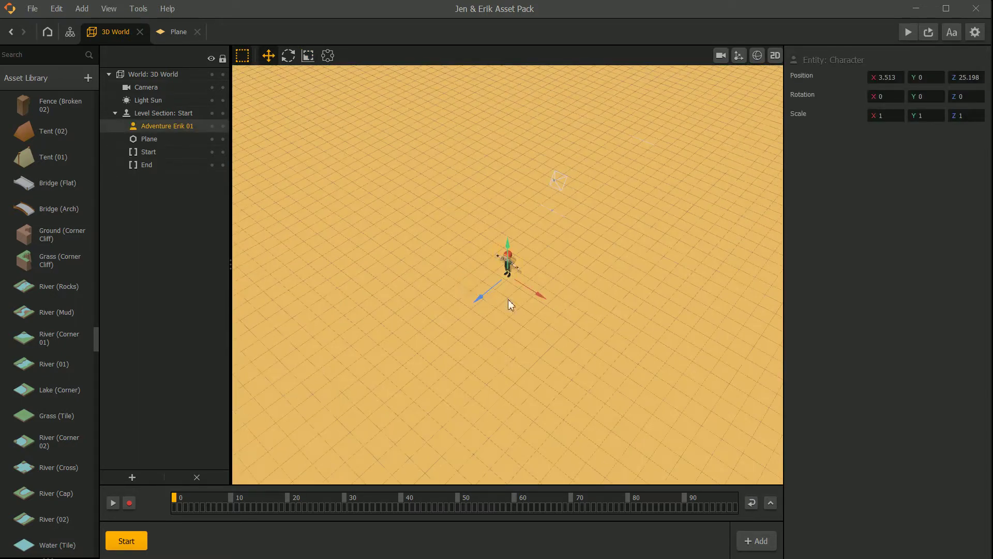
scroll(512, 263, up, 10)
right_drag(521, 251, 548, 239)
middle_drag(548, 239, 517, 311)
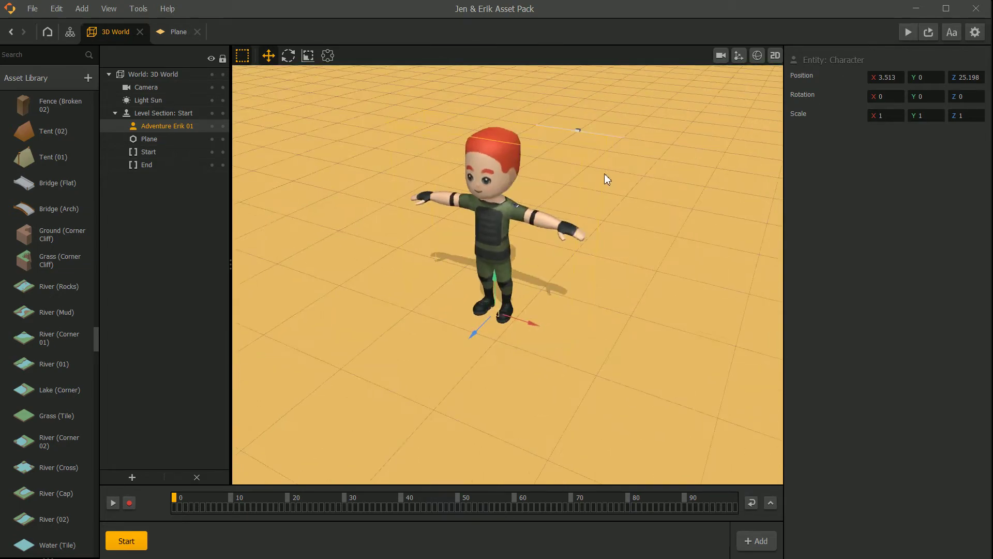
- Preview the game to check the character's visibility, and view the scene through the game camera
click(908, 32)
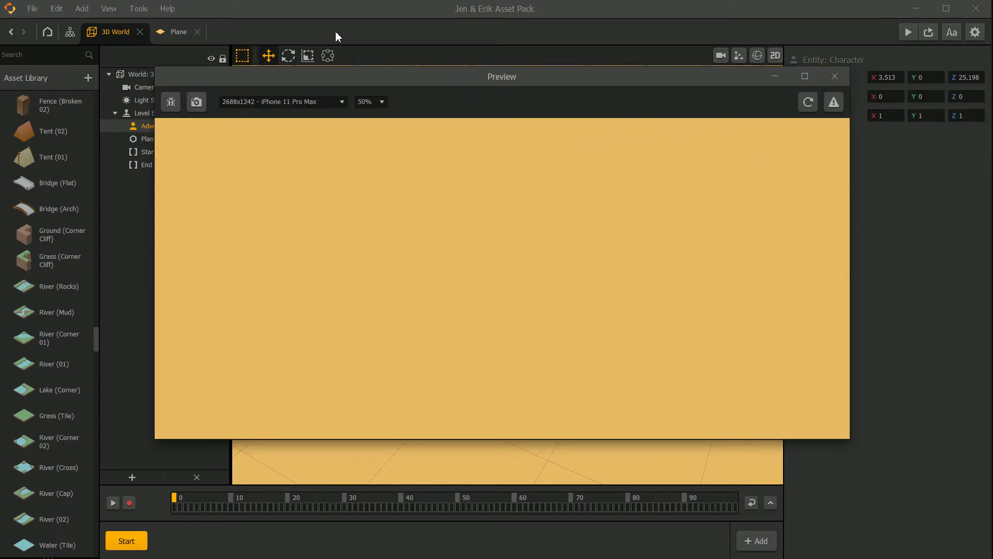
click(835, 76)
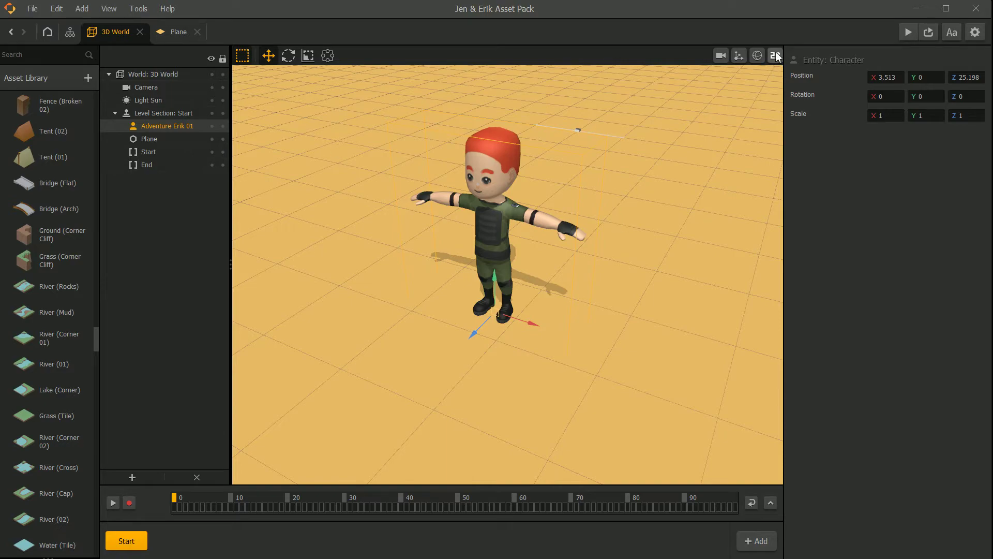
click(722, 57)
- Move Adventure Erik 01 along the Z axis to about 1.85
scroll(613, 150, down, 10)
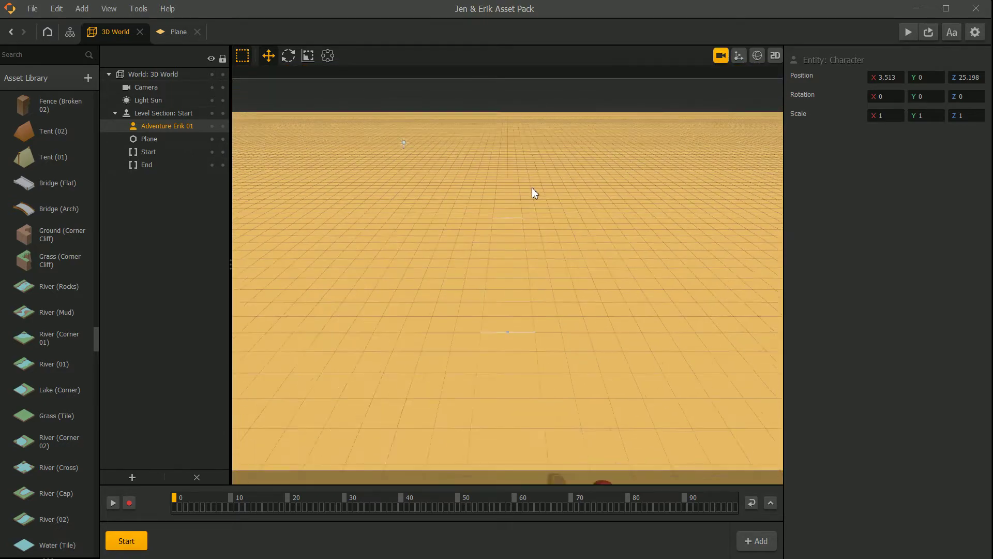
right_drag(572, 408, 559, 342)
middle_drag(560, 342, 374, 359)
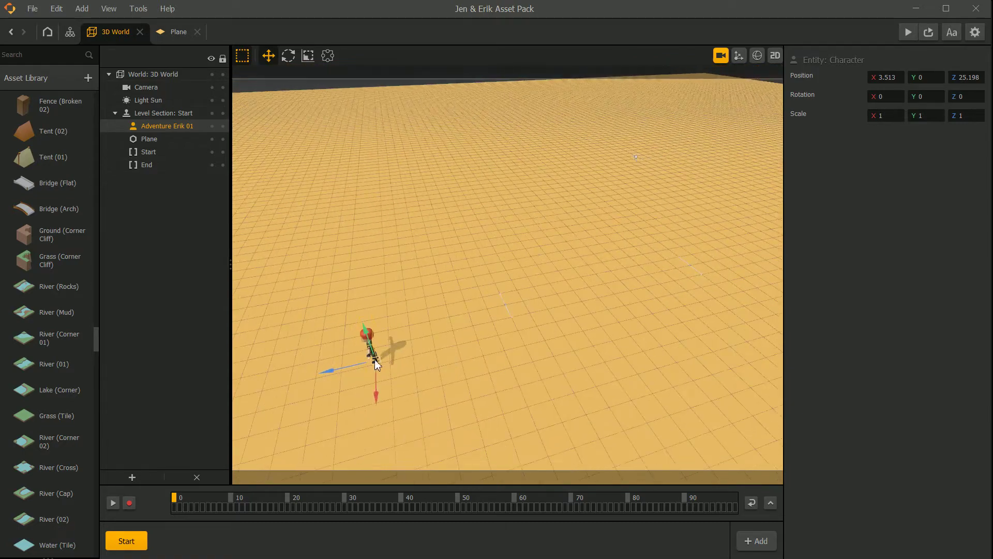
drag(334, 370, 585, 340)
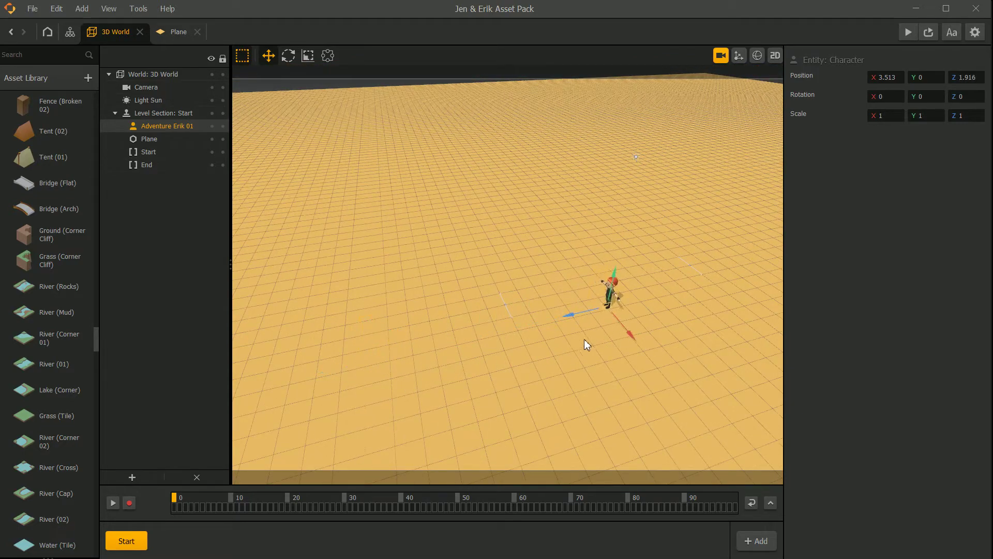
middle_drag(647, 333, 630, 285)
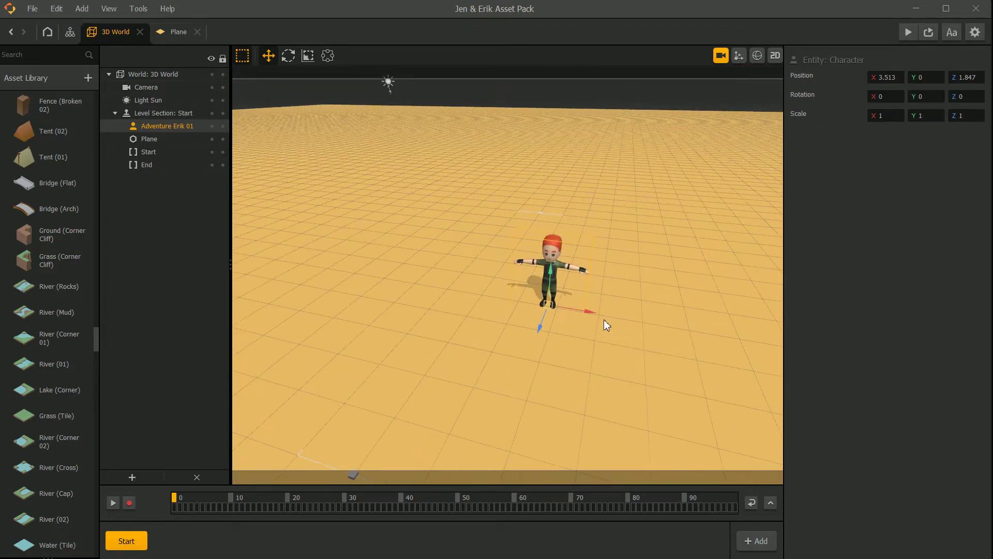
- Move Adventure Erik 01 along the X axis to about 0.85 and preview the game
drag(586, 311, 561, 312)
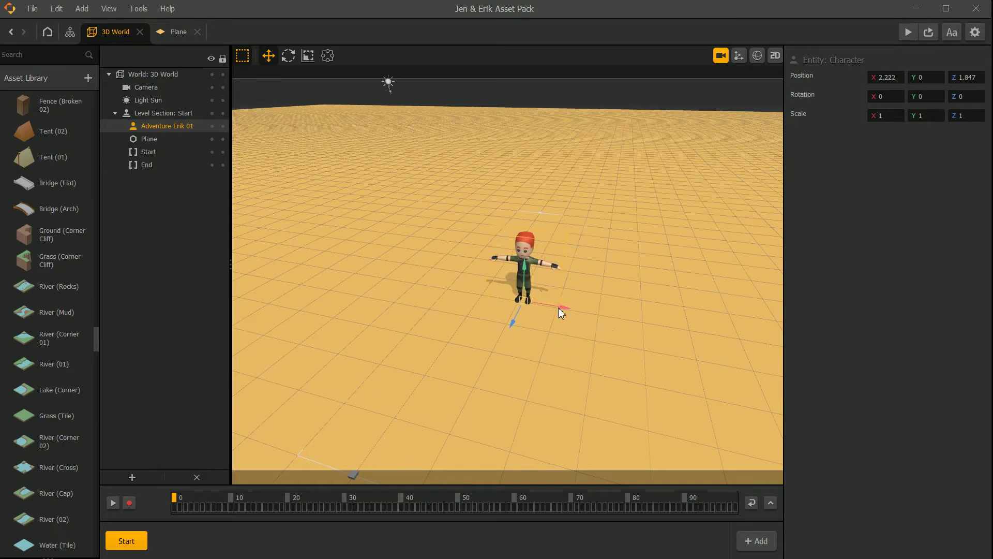
scroll(585, 281, up, 2)
mouse_move(535, 289)
middle_down()
mouse_move(513, 315)
mouse_move(539, 295)
mouse_move(532, 283)
middle_up()
scroll(539, 295, up, 2)
drag(543, 293, 516, 294)
click(909, 32)
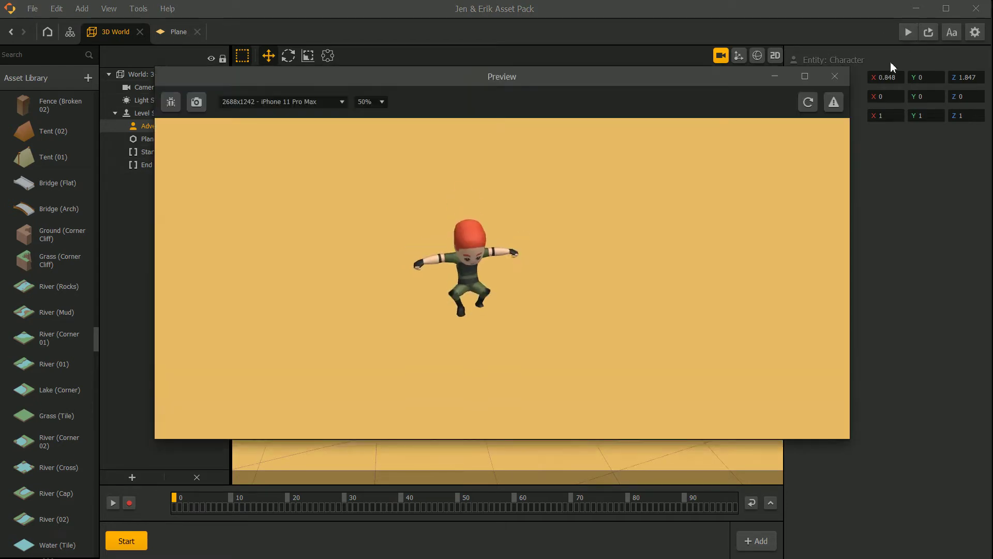
drag(692, 70, 162, 71)
- Raise Adventure Erik 01 along the Y axis to about 2.43 and rerun the preview to check its landing
drag(478, 271, 470, 214)
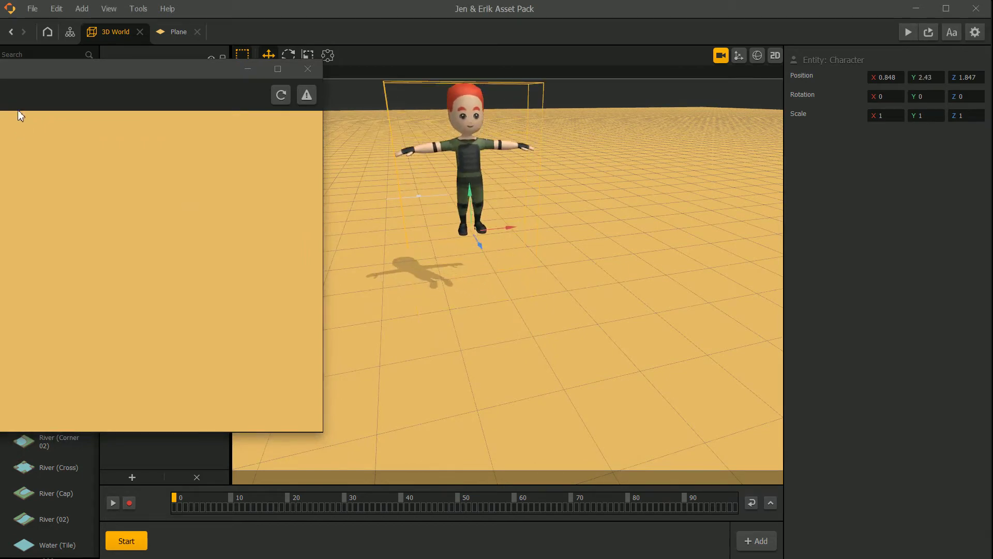
click(281, 95)
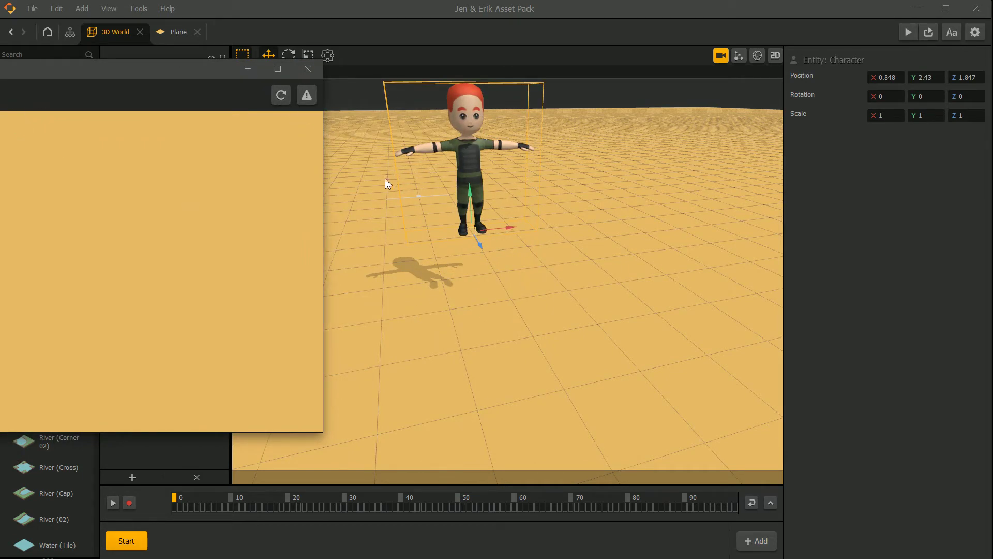
drag(138, 70, 412, 93)
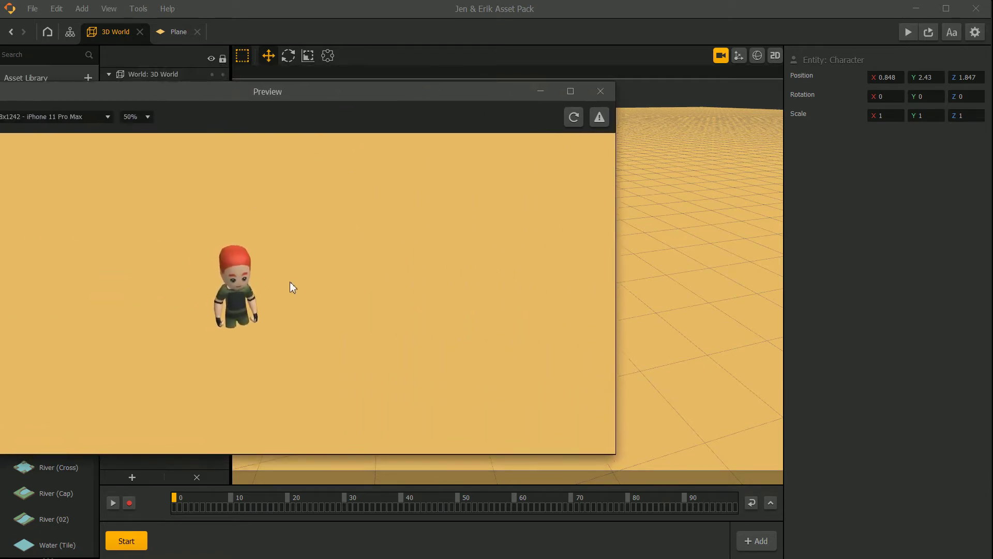
click(599, 91)
- Check the collision shape of Adventure Erik 01, hide it again and leave the camera view
click(759, 60)
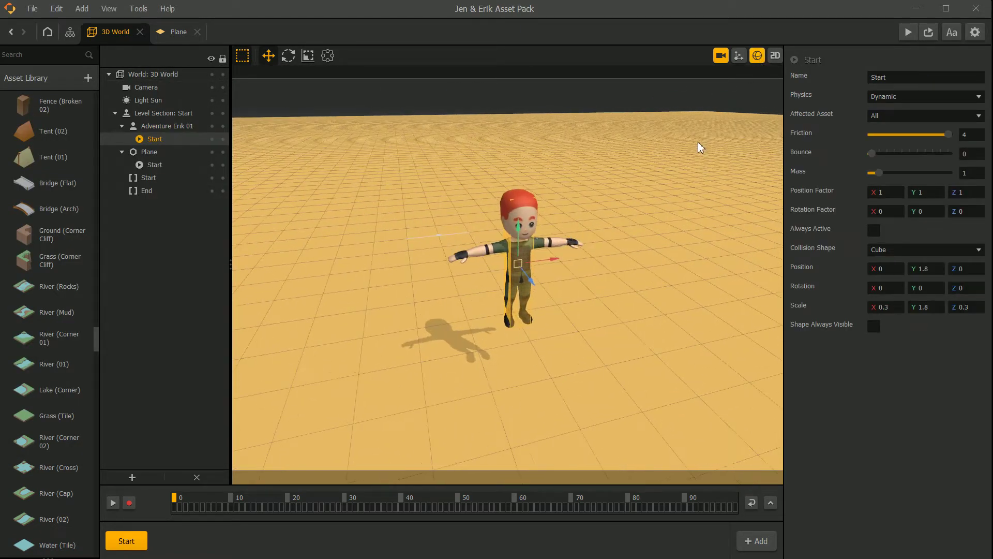
click(757, 56)
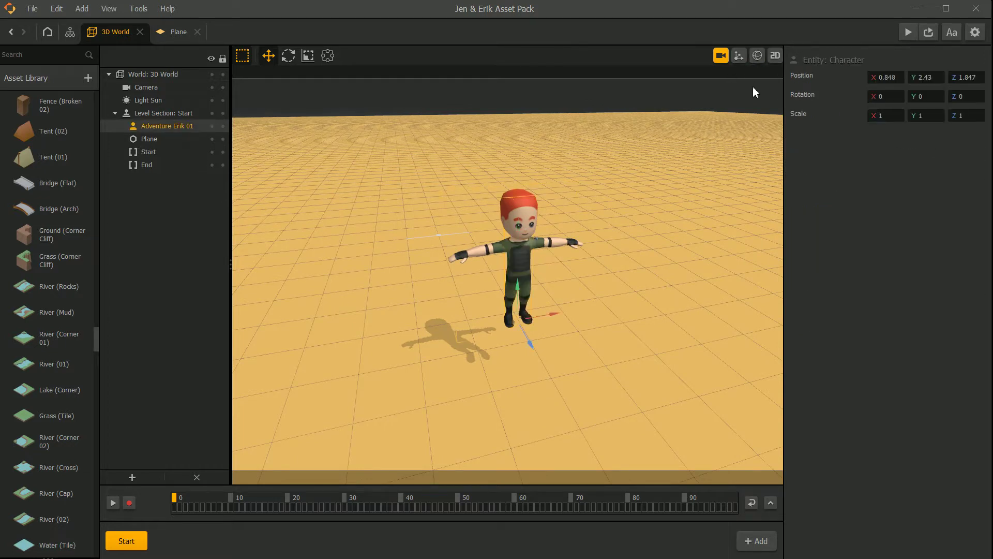
click(721, 55)
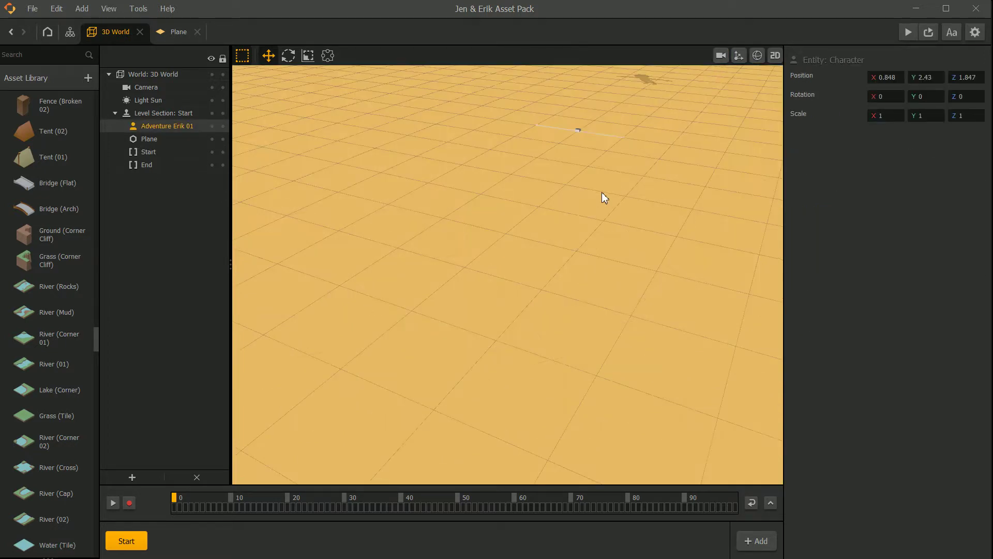
- Lower Adventure Erik 01 to about 0.12 on the Y axis, just above the plane
scroll(547, 206, down, 5)
scroll(544, 200, up, 1)
right_drag(539, 210, 528, 248)
mouse_move(528, 247)
middle_down()
mouse_move(557, 247)
mouse_move(580, 219)
mouse_move(526, 246)
middle_up()
drag(510, 255, 512, 332)
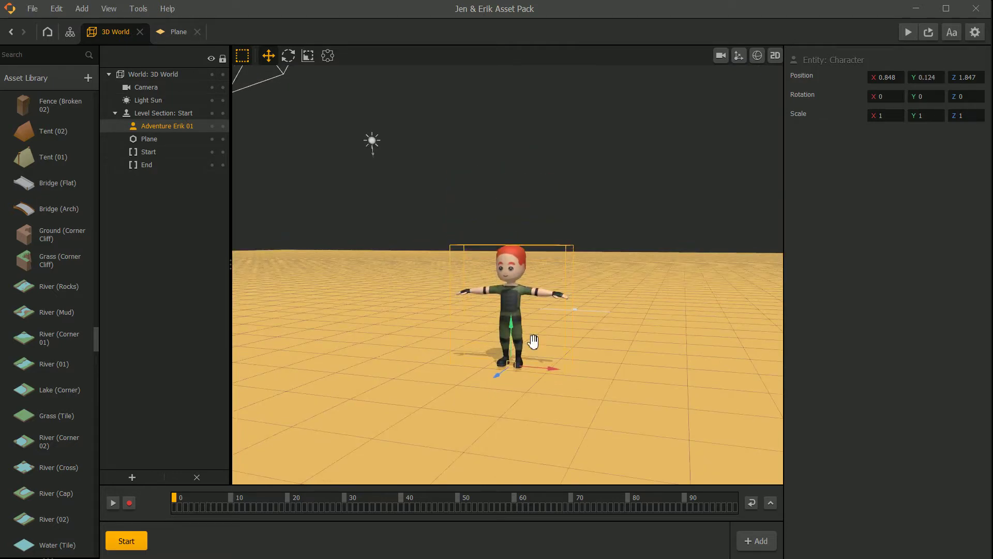
drag(534, 342, 505, 296)
scroll(505, 295, down, 1)
mouse_move(533, 308)
right_down()
mouse_move(529, 296)
mouse_move(523, 314)
mouse_move(534, 315)
mouse_move(524, 324)
right_up()
scroll(535, 300, up, 1)
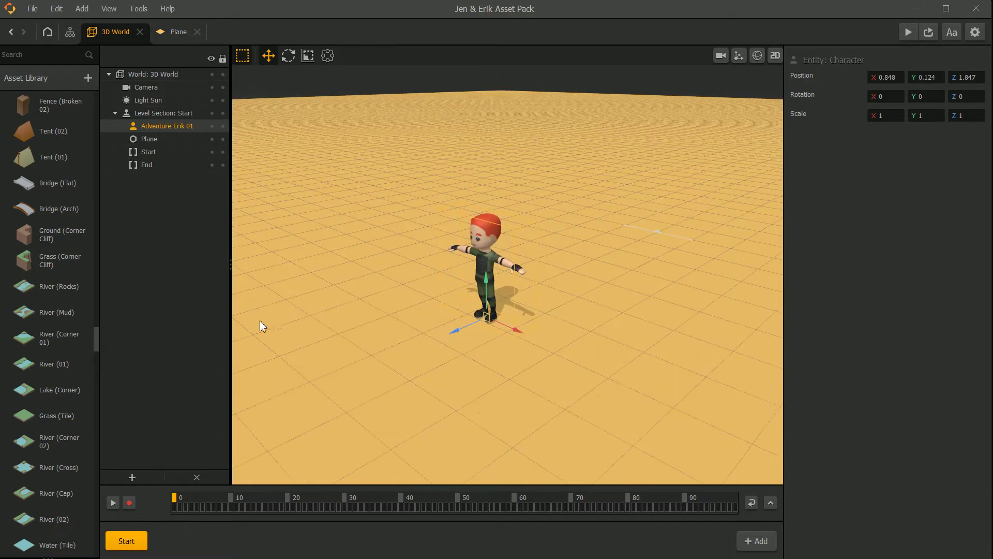
- Select the Plane and display its collision shape to examine how it covers the ground
scroll(47, 202, up, 8)
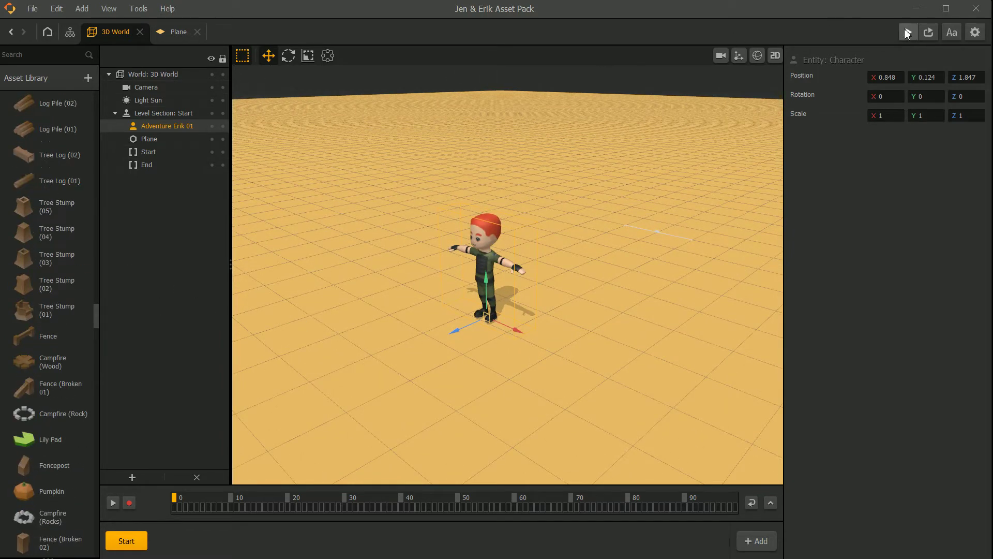
click(691, 191)
click(757, 55)
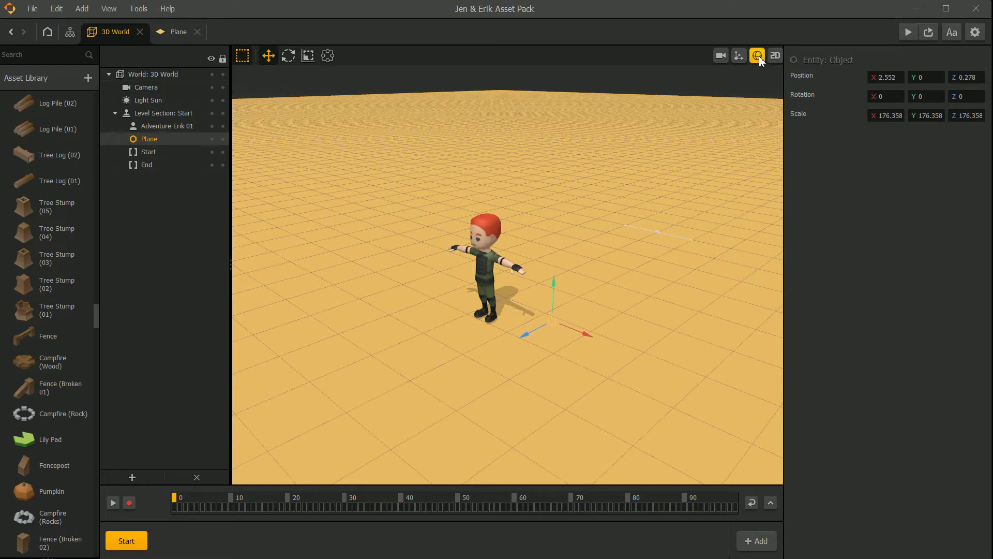
scroll(533, 259, down, 6)
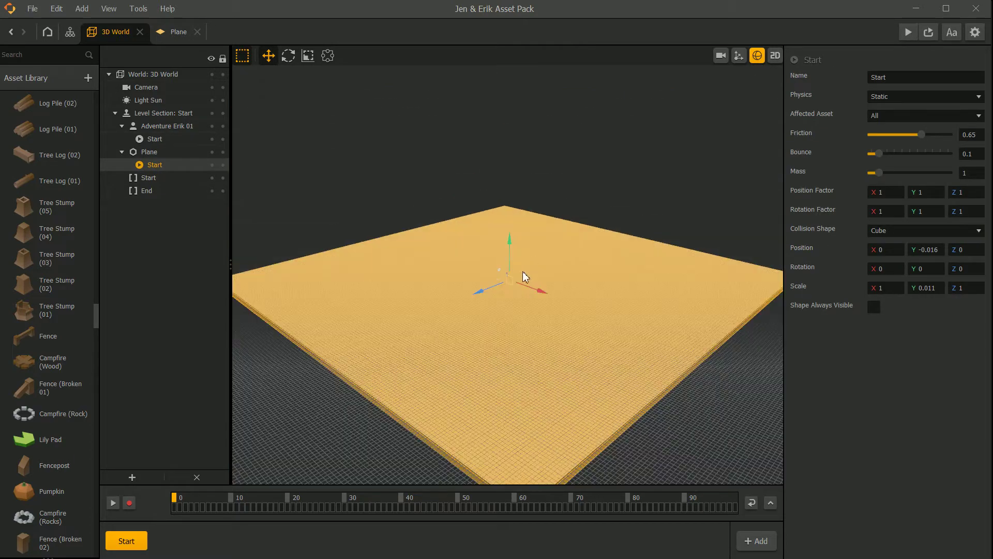
- Raise the Plane's collision shape to about -0.01 on the Y axis in the 2D view, using the character's feet as reference
mouse_move(523, 271)
right_down()
mouse_move(554, 277)
mouse_move(527, 267)
right_up()
scroll(526, 265, up, 4)
mouse_move(526, 271)
middle_down()
mouse_move(558, 264)
mouse_move(539, 265)
middle_up()
click(771, 56)
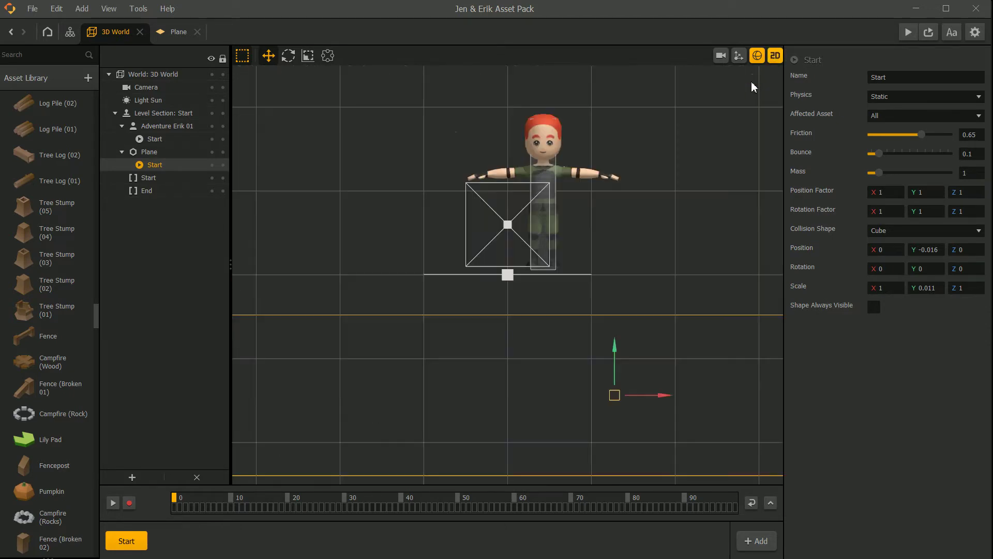
scroll(563, 288, down, 6)
mouse_move(527, 286)
mouse_down()
mouse_move(528, 299)
mouse_move(529, 274)
mouse_up()
scroll(547, 280, up, 4)
scroll(538, 272, up, 2)
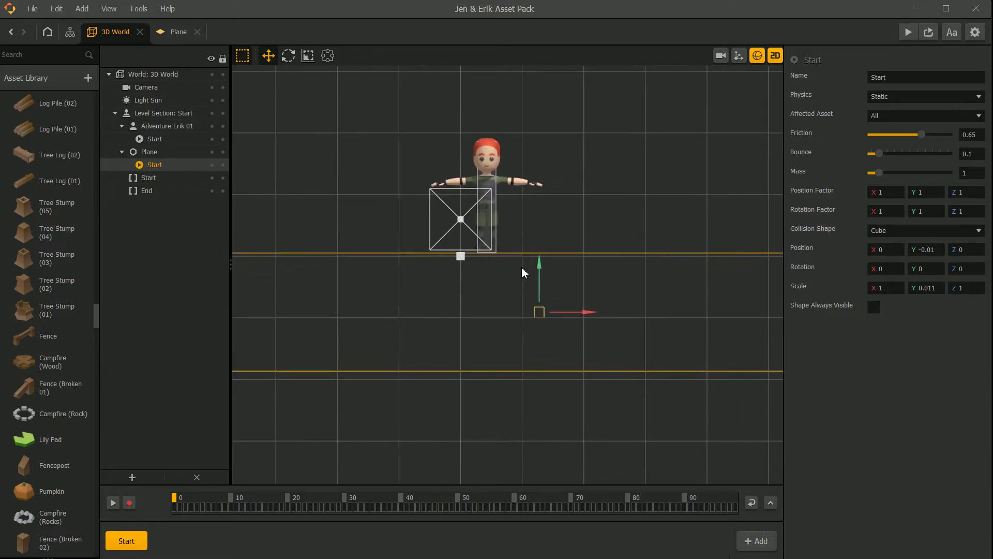
- Fine-tune the Plane's collision shape to -0.011 on the Y axis, flush with the plane's surface, and hide the shape again
scroll(557, 250, up, 3)
drag(555, 285, 550, 287)
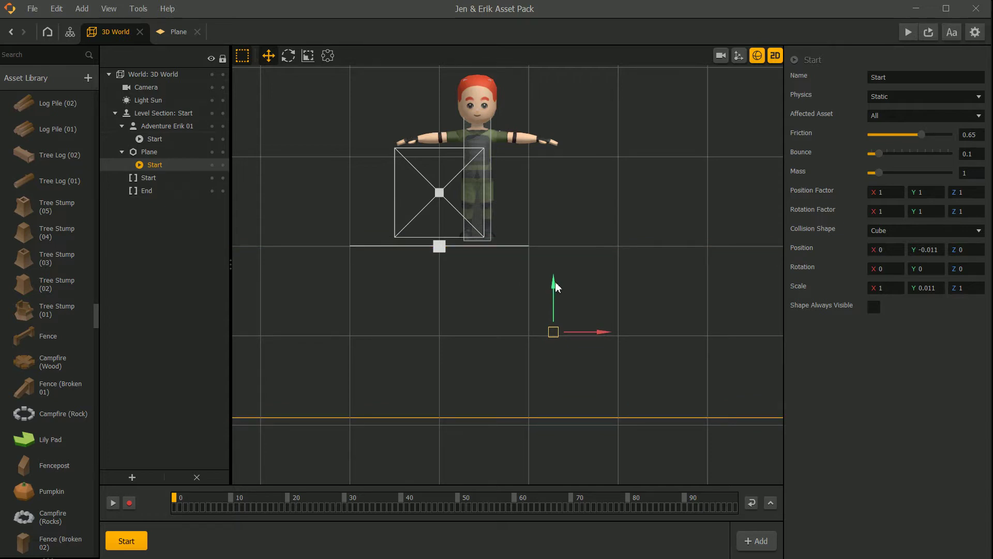
scroll(550, 294, up, 1)
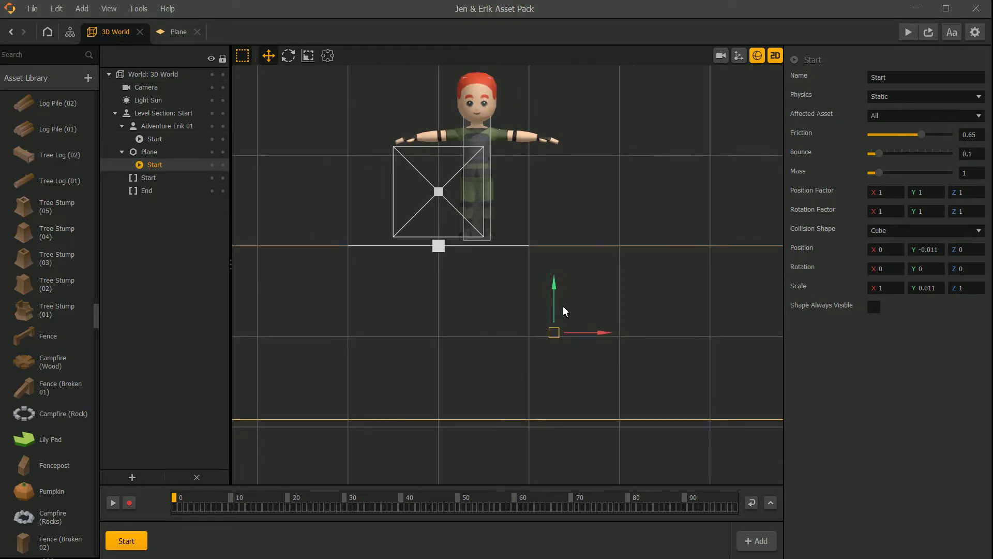
scroll(563, 310, up, 2)
mouse_move(555, 288)
mouse_down()
mouse_move(556, 330)
mouse_move(559, 288)
mouse_up()
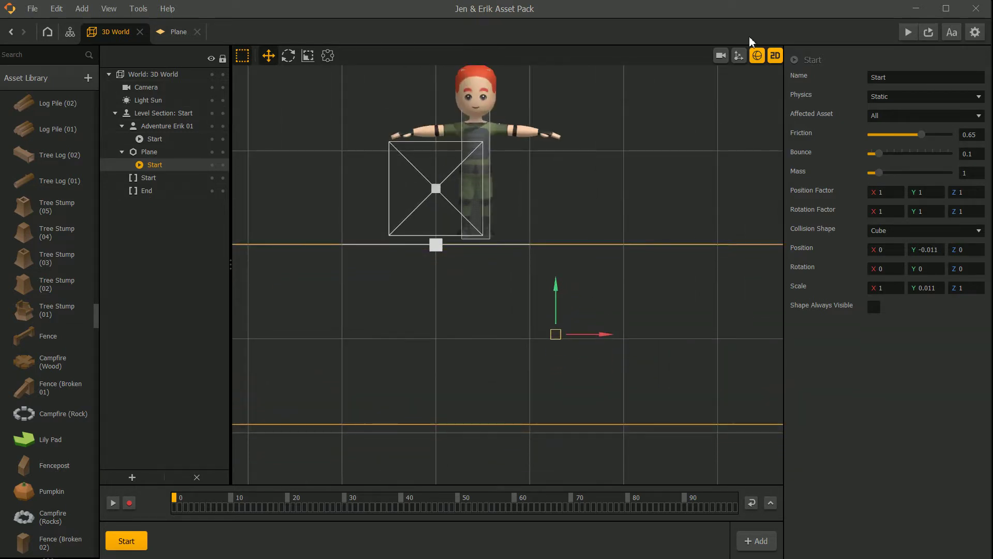
click(763, 57)
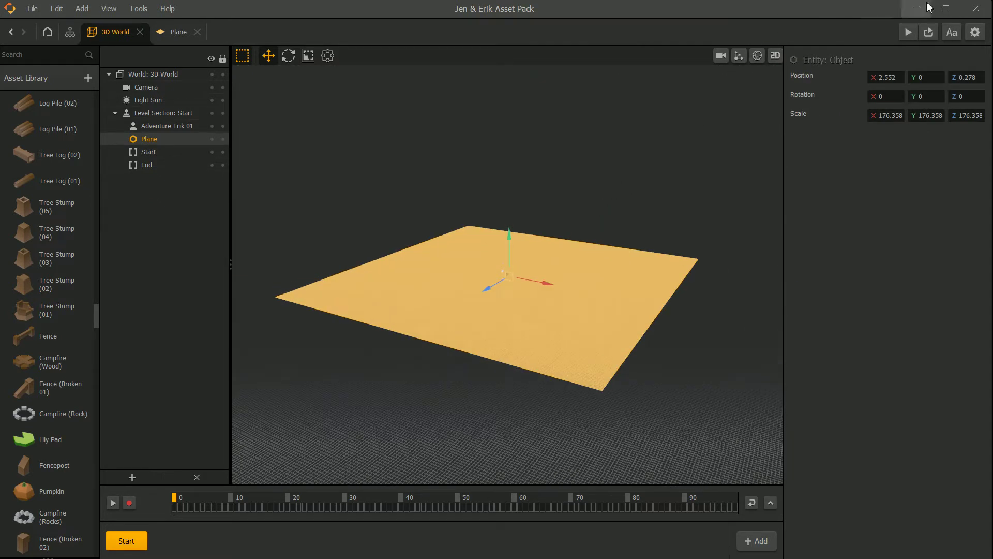
- Run the preview and, in camera view, swing the camera around to frame Adventure Erik 01 closer up
click(909, 32)
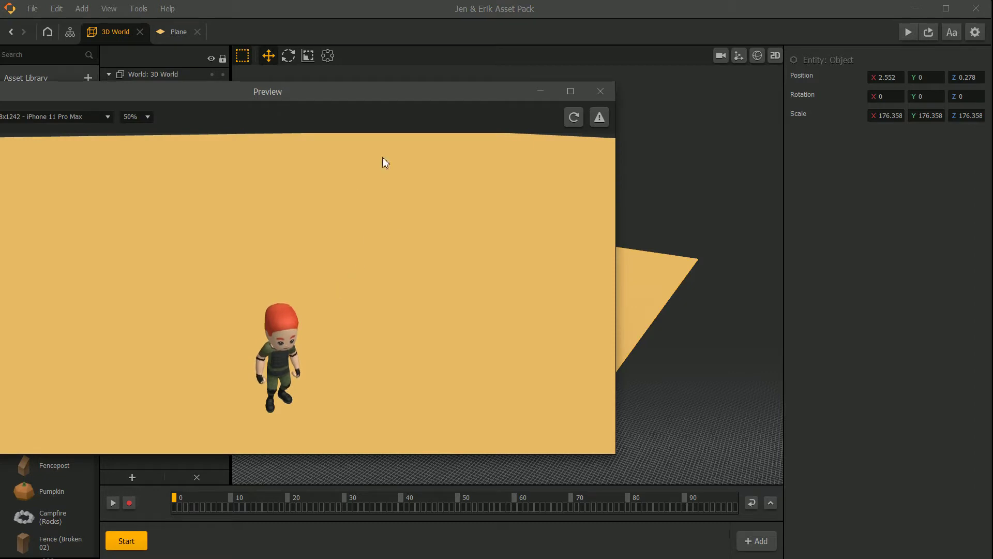
drag(469, 92, 596, 200)
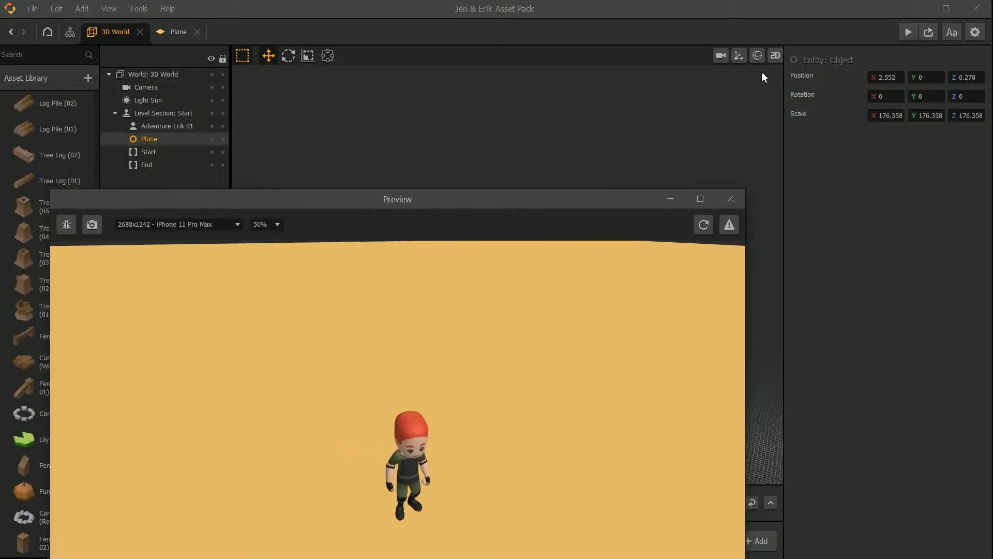
click(721, 56)
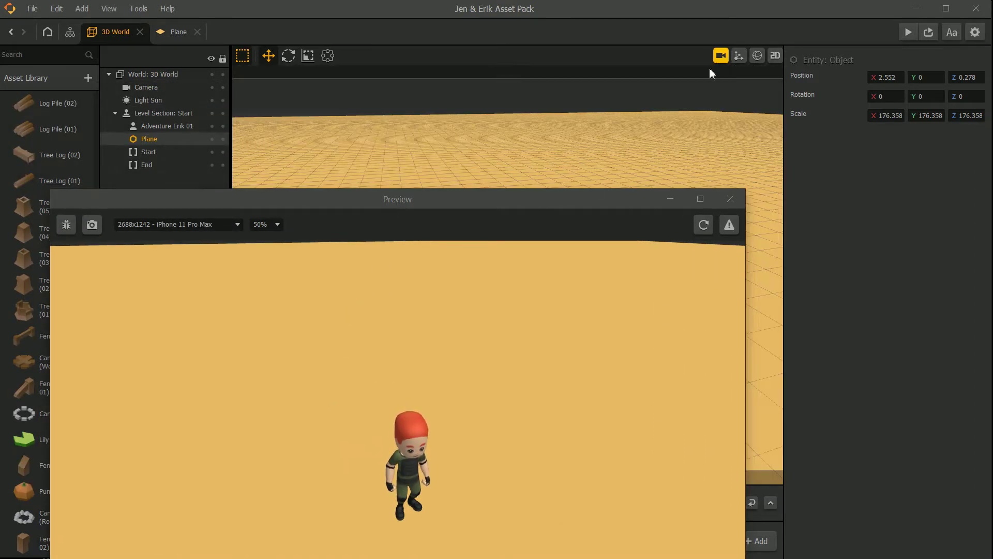
drag(593, 200, 246, 2)
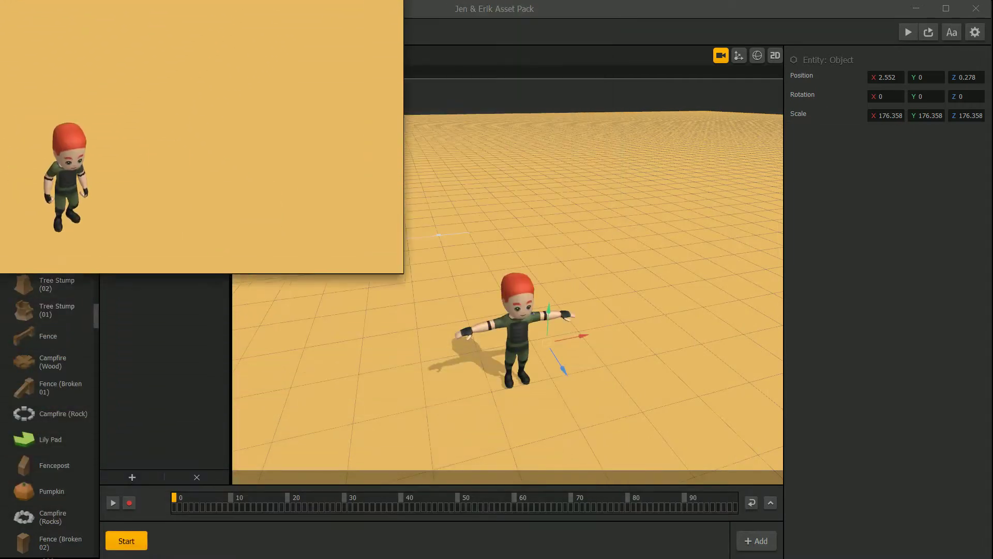
right_drag(571, 338, 516, 314)
scroll(516, 315, up, 4)
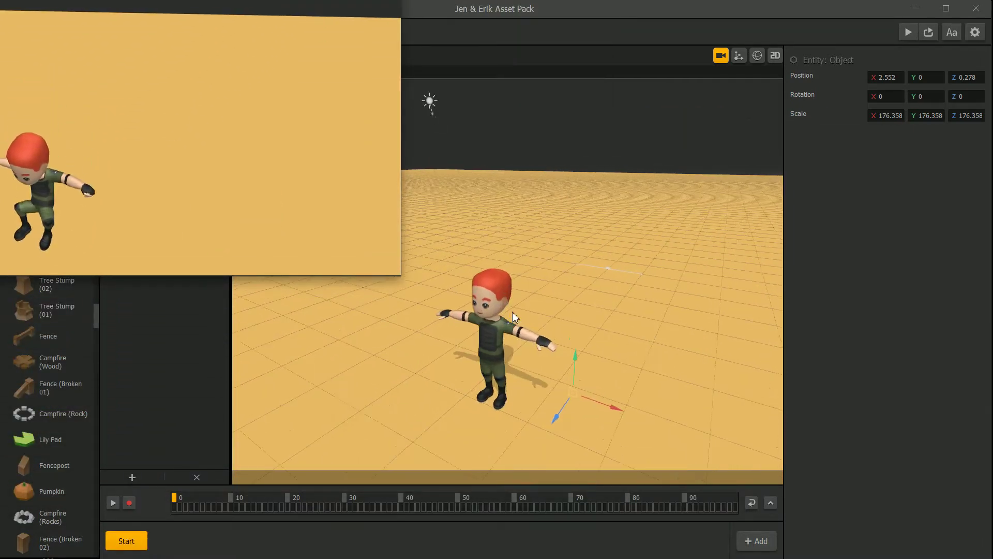
drag(568, 368, 586, 346)
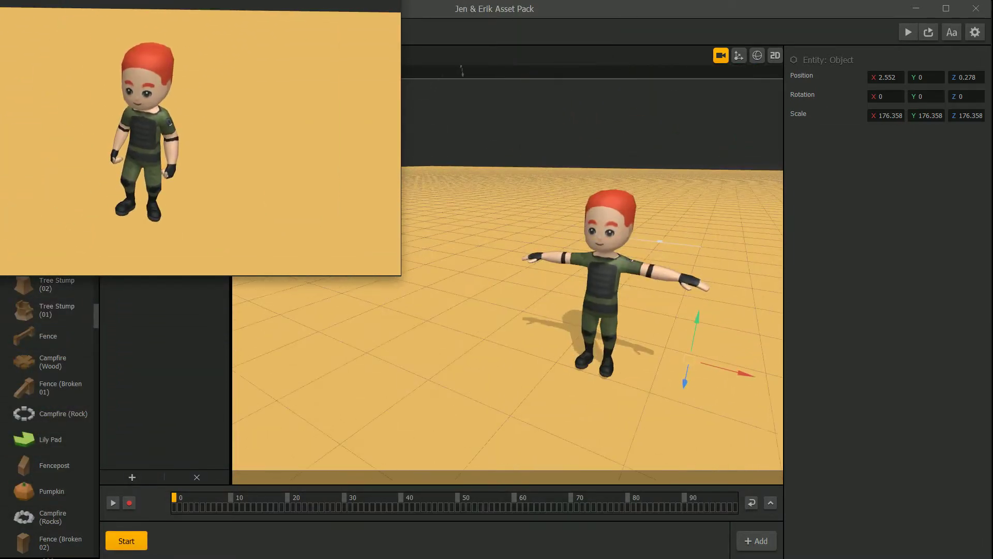
- Make Adventure Erik 01 jump and walk left and right in the preview to check its ground contact, and close the preview
drag(290, 0, 570, 58)
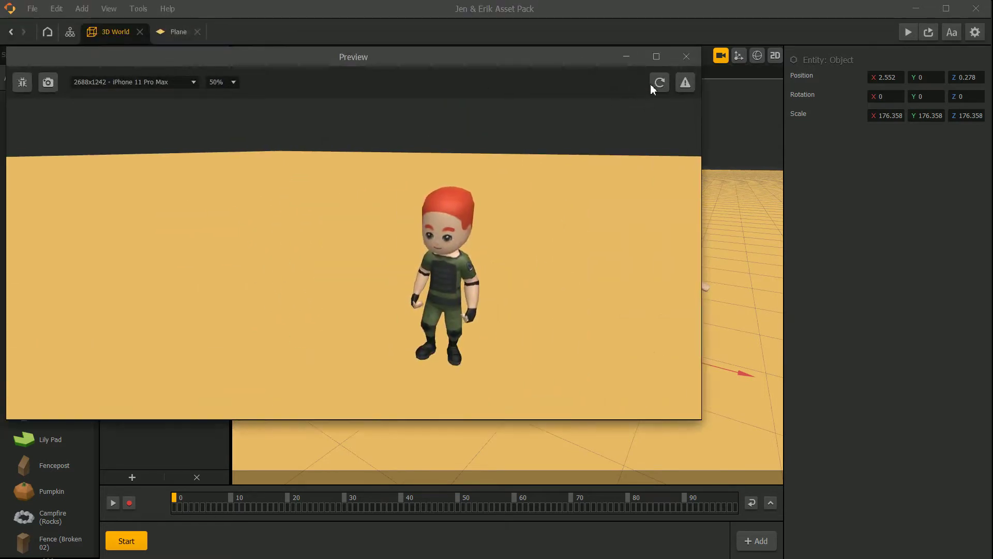
key(space)
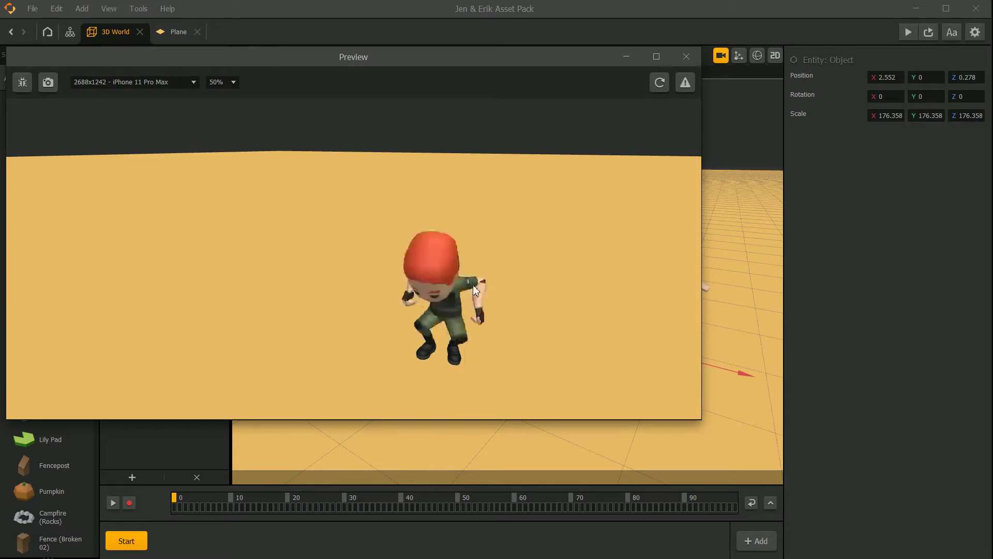
key(Left)
key(Right)
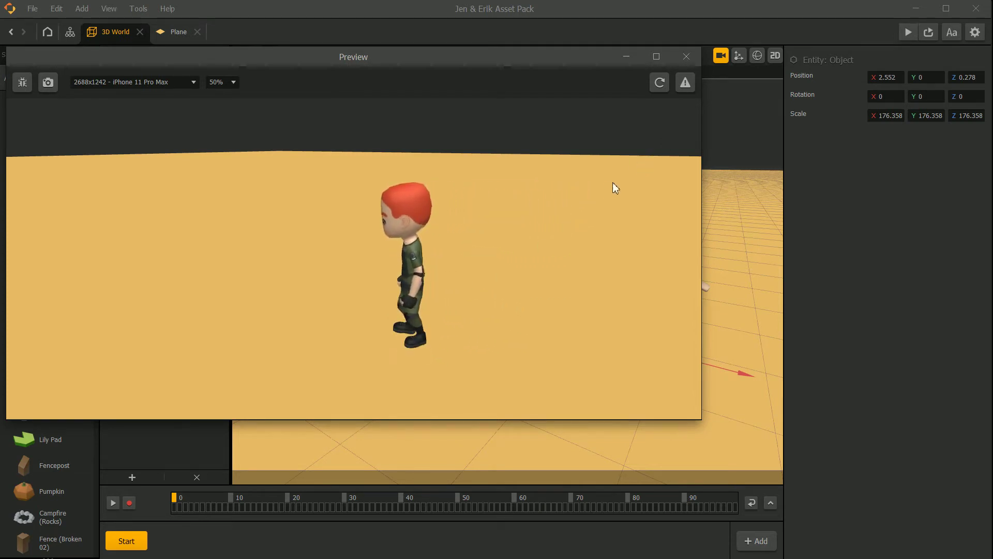
click(685, 55)
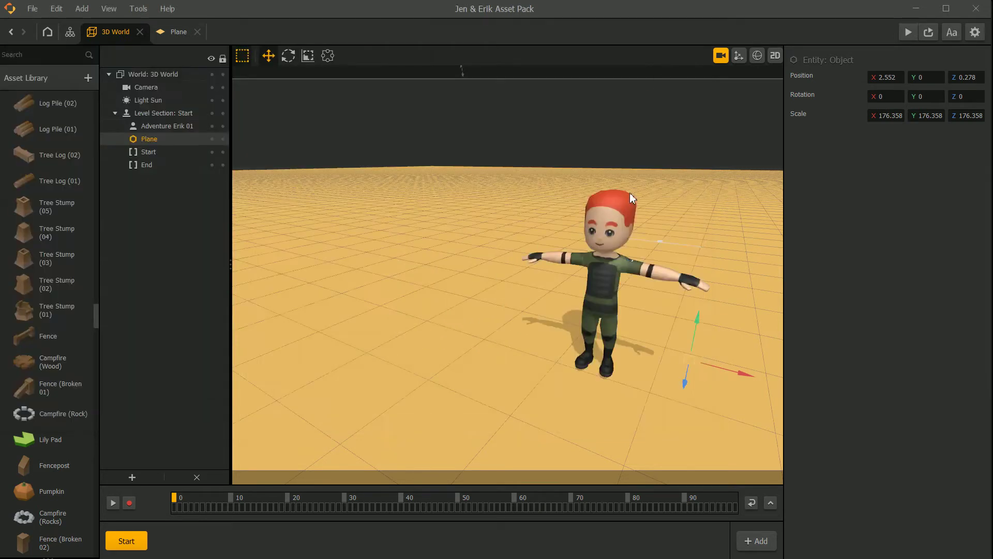
- Place Adventure Erik 03 from the asset library on the plane beside Adventure Erik 01
drag(97, 308, 91, 96)
drag(65, 160, 452, 359)
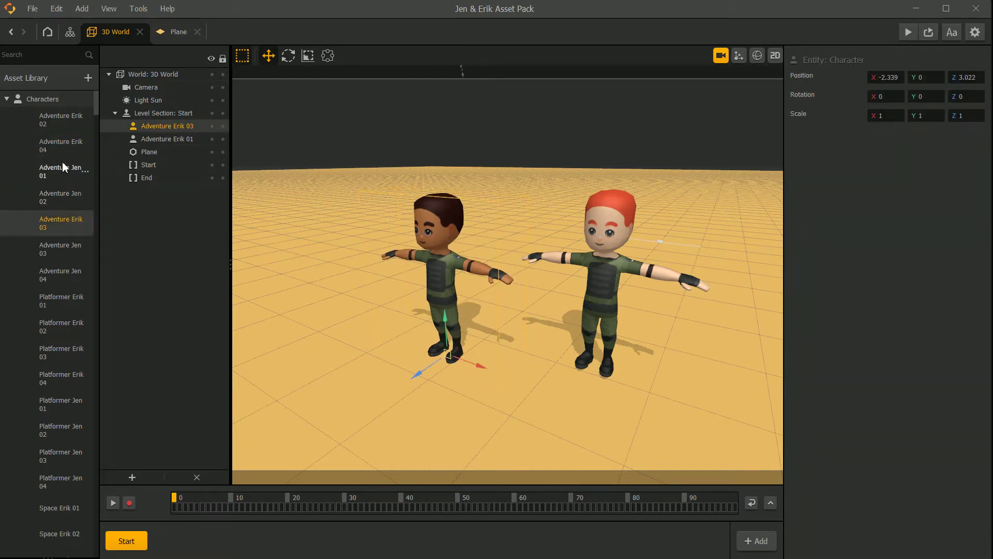
click(61, 152)
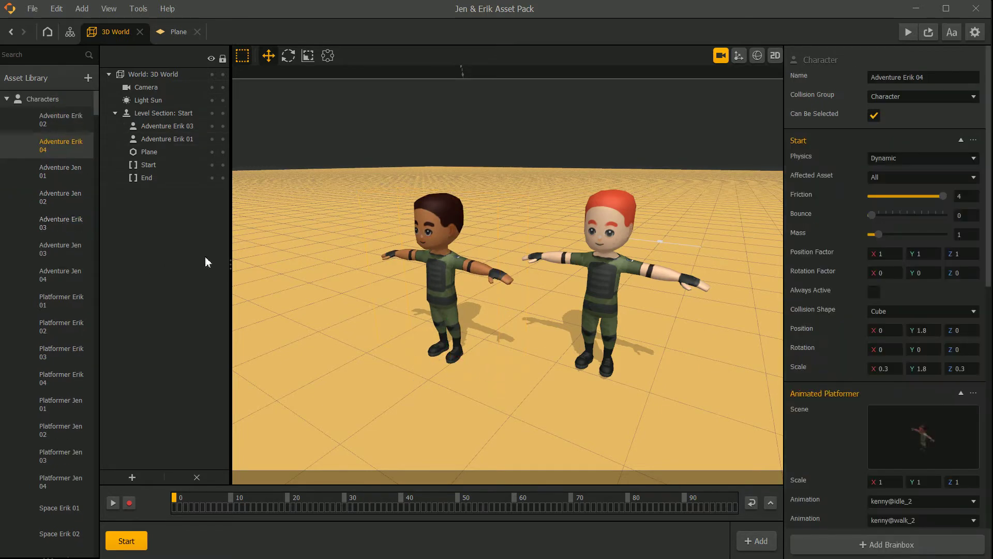
- Place Adventure Jen 01 and Adventure Jen 02 on the plane in front of the two Erik characters
scroll(450, 293, down, 5)
right_drag(533, 336, 578, 367)
drag(578, 366, 463, 307)
drag(54, 165, 614, 305)
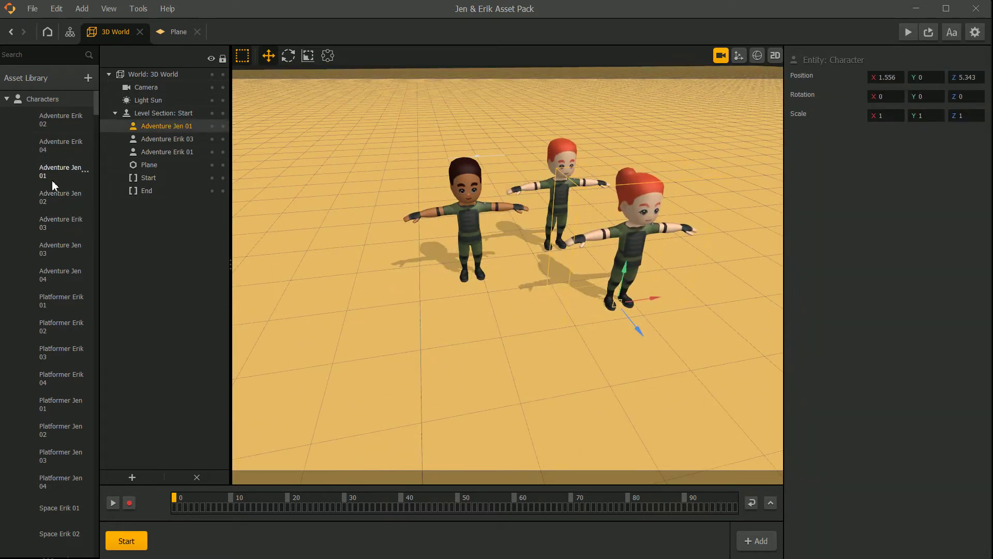
drag(92, 204, 385, 320)
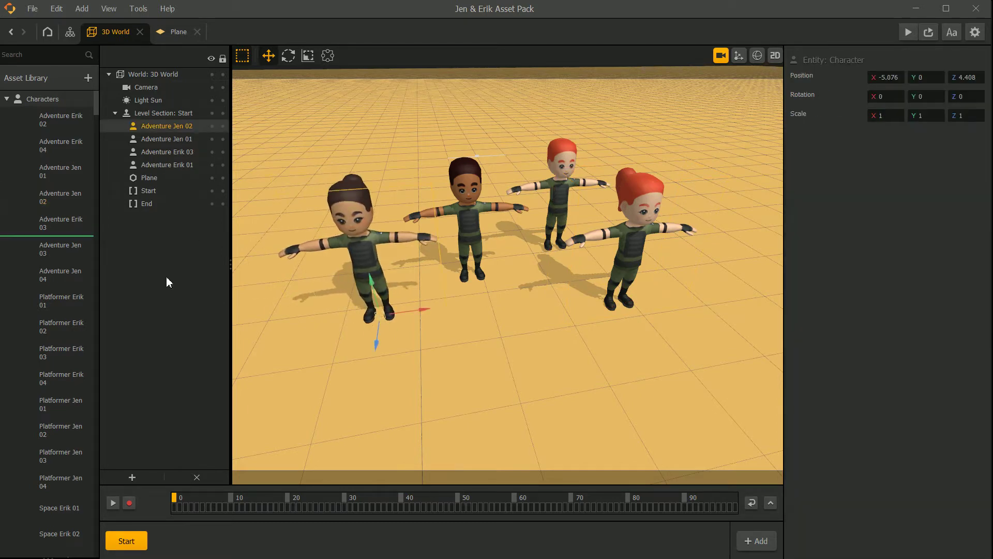
- Place an extra Adventure Jen 02, delete it, and place two more Adventure Jen 02 characters in front of the group
drag(48, 253, 529, 364)
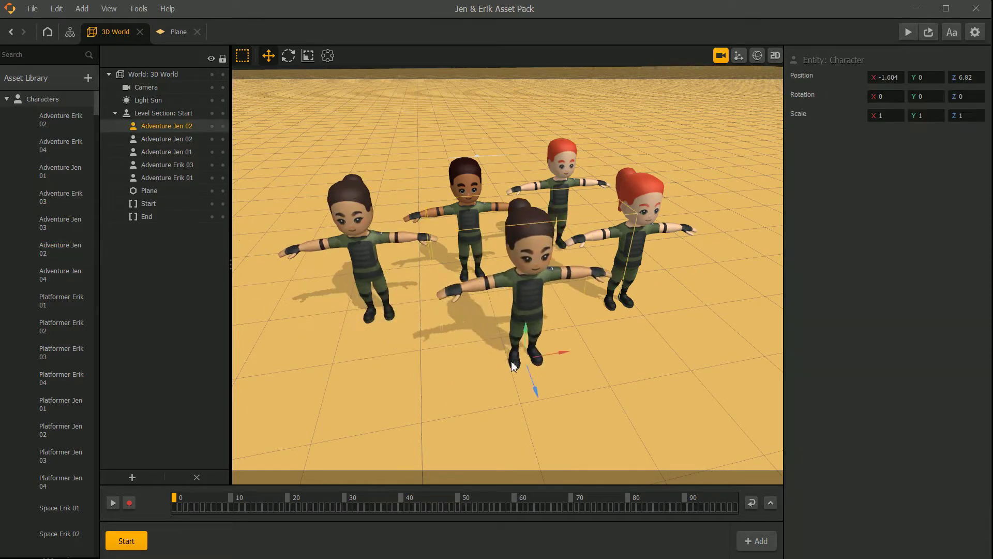
key(Delete)
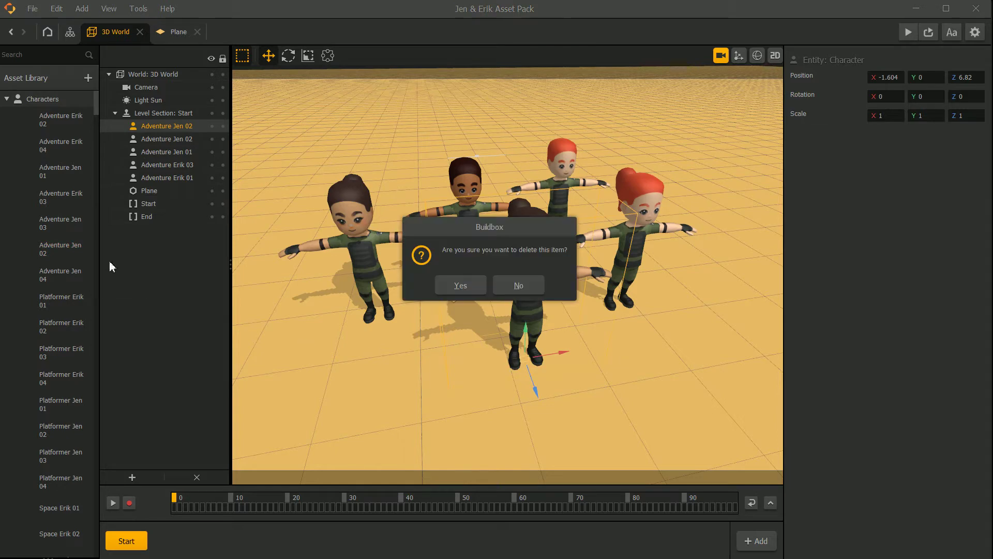
click(532, 291)
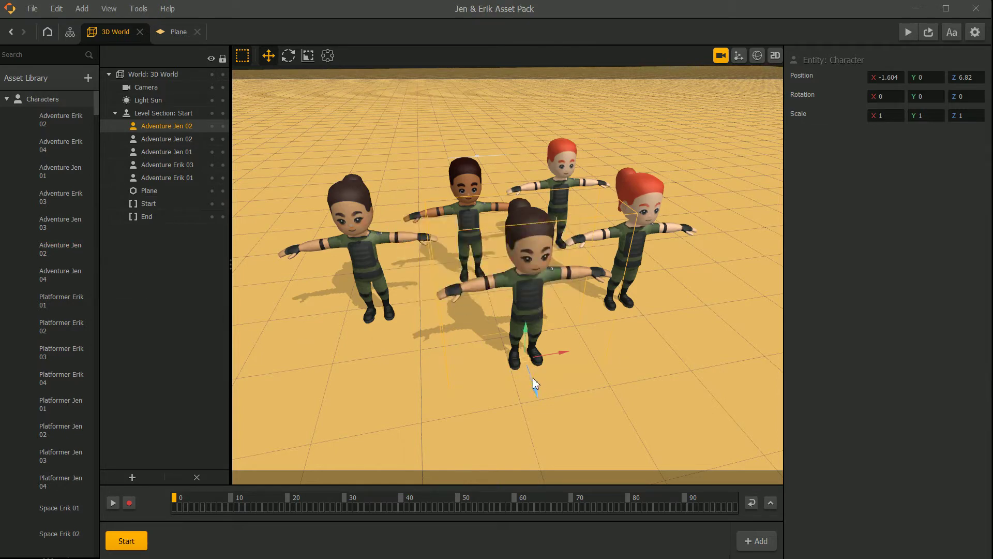
click(558, 339)
click(529, 315)
key(Delete)
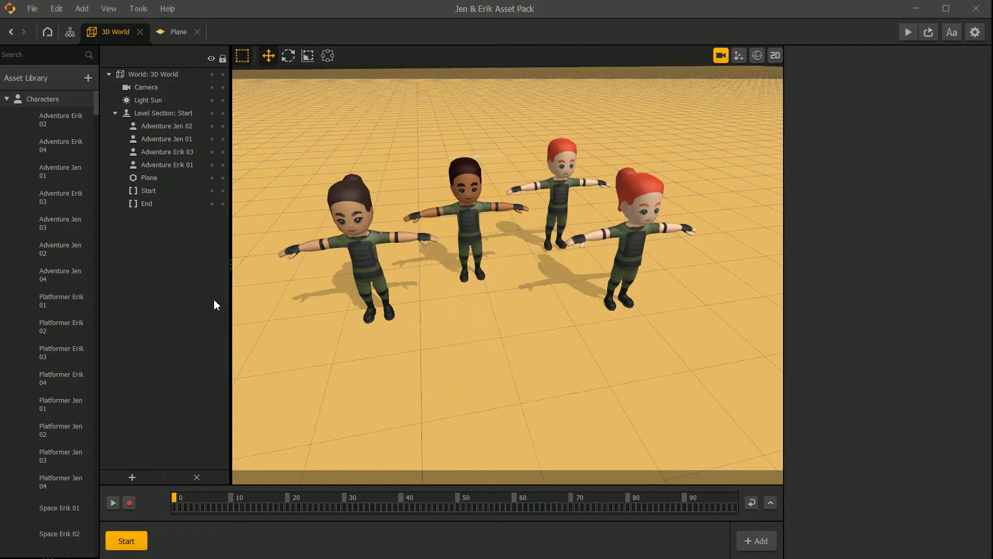
drag(191, 299, 436, 359)
drag(65, 280, 424, 368)
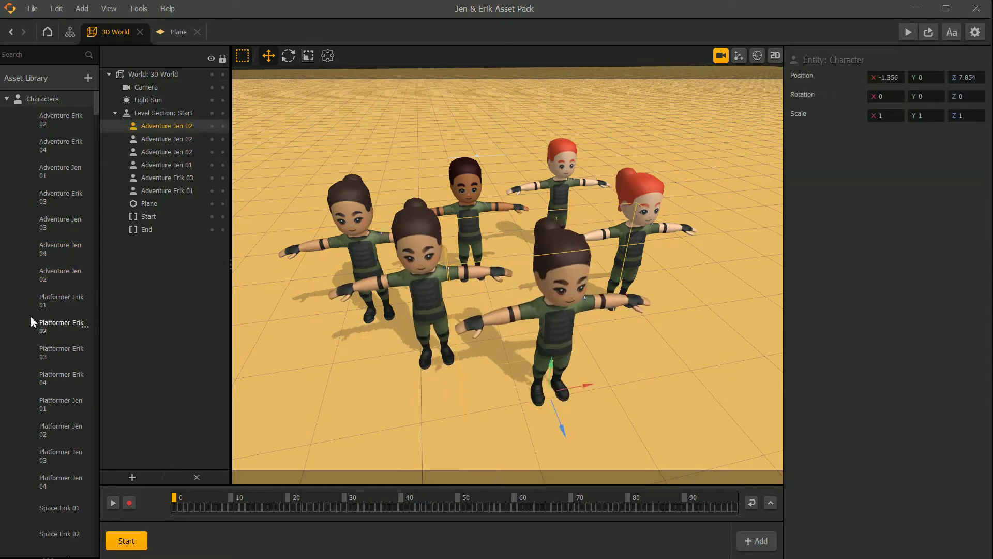
- Place Platformer Erik 02 and Platformer Erik 01 on the plane on opposite sides of the group
click(60, 323)
drag(60, 324, 370, 404)
scroll(466, 377, down, 4)
right_drag(468, 377, 331, 339)
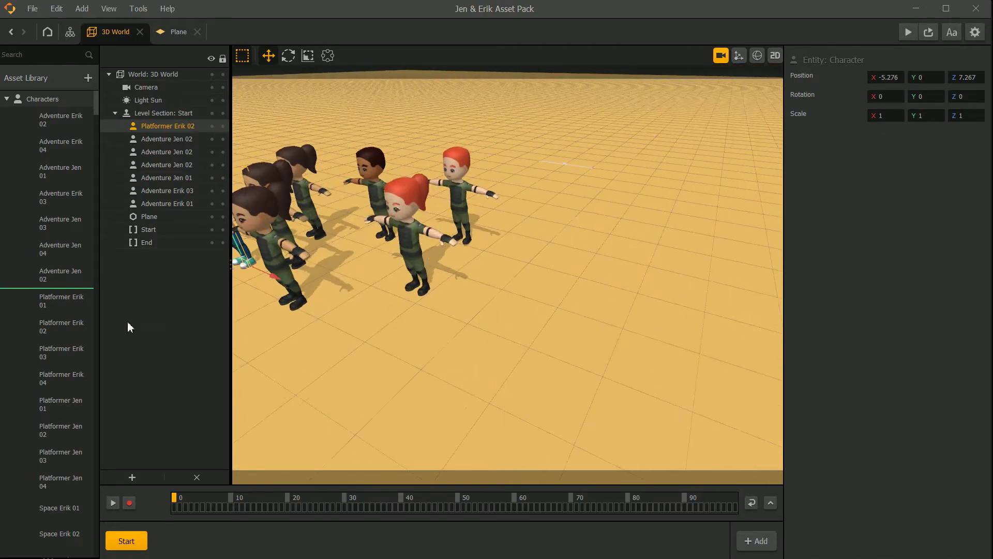
drag(60, 300, 494, 350)
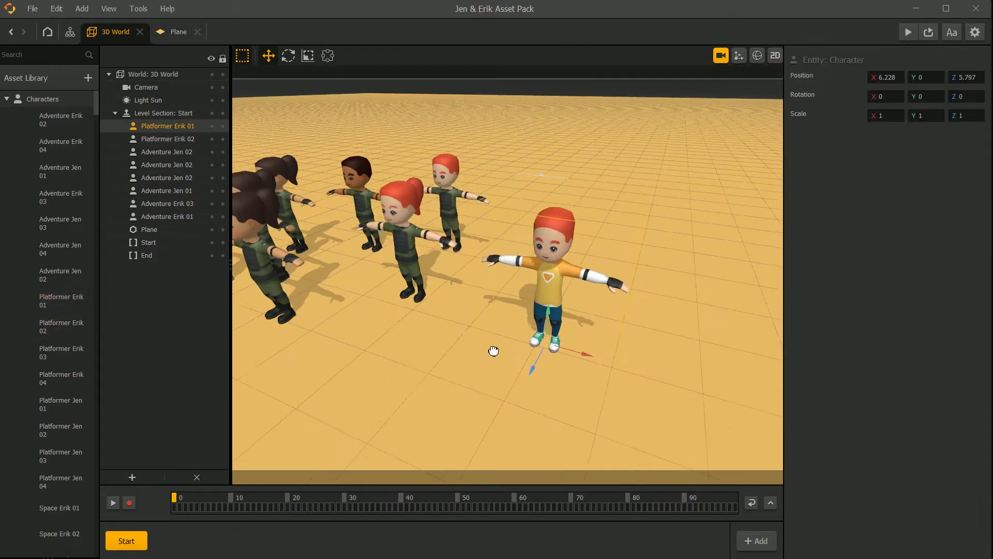
right_drag(493, 351, 533, 345)
scroll(515, 341, down, 2)
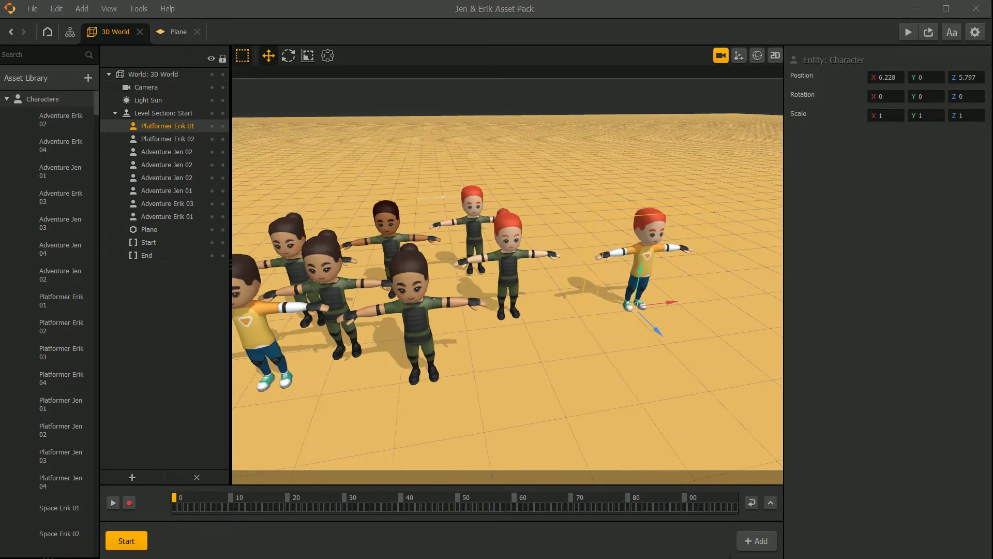
- Delete all three Adventure Jen 02 characters from the scene
scroll(457, 294, down, 5)
right_drag(457, 293, 467, 274)
click(467, 272)
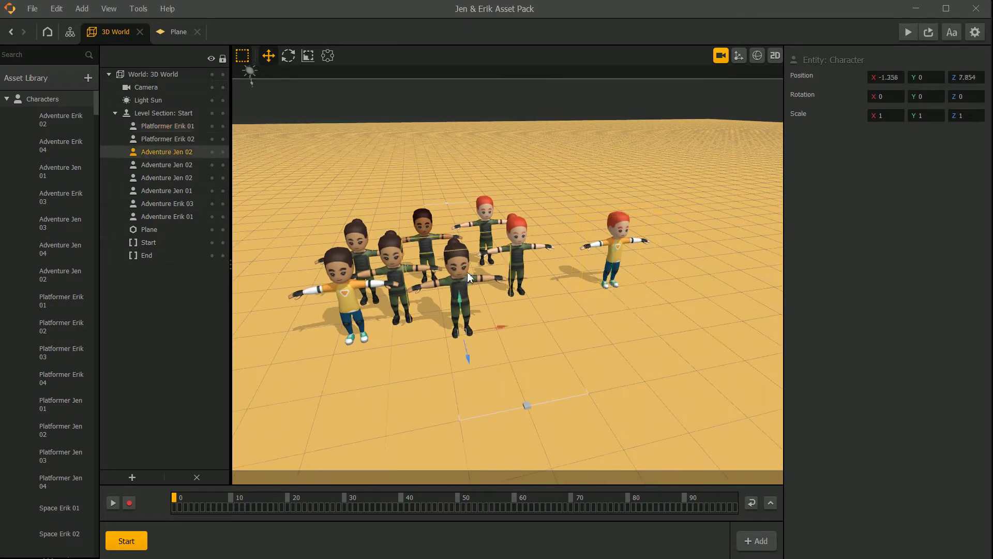
key(Delete)
click(421, 243)
key(Delete)
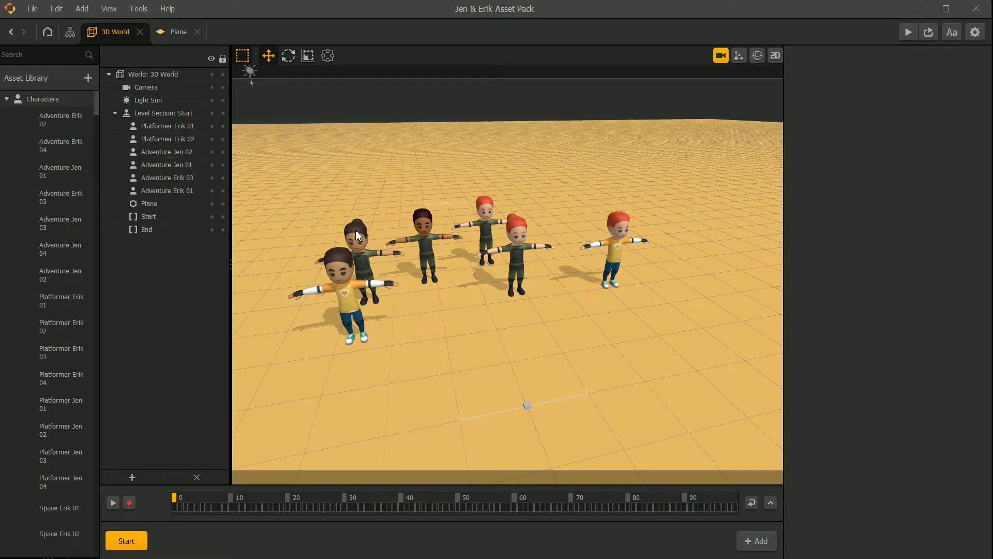
click(355, 230)
key(Delete)
- Preview the remaining Adventure and Platformer characters moving together, and close the preview
scroll(449, 256, up, 2)
click(523, 235)
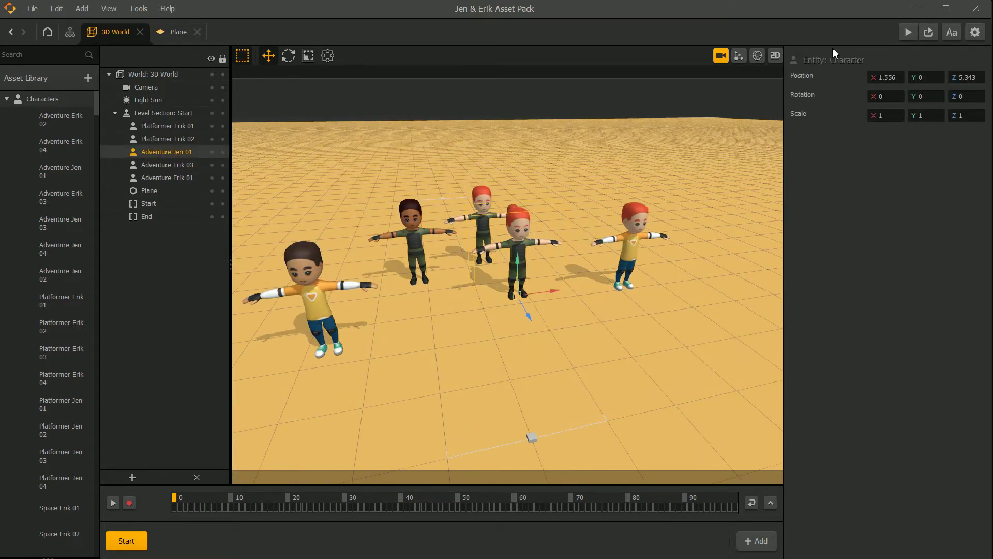
click(909, 33)
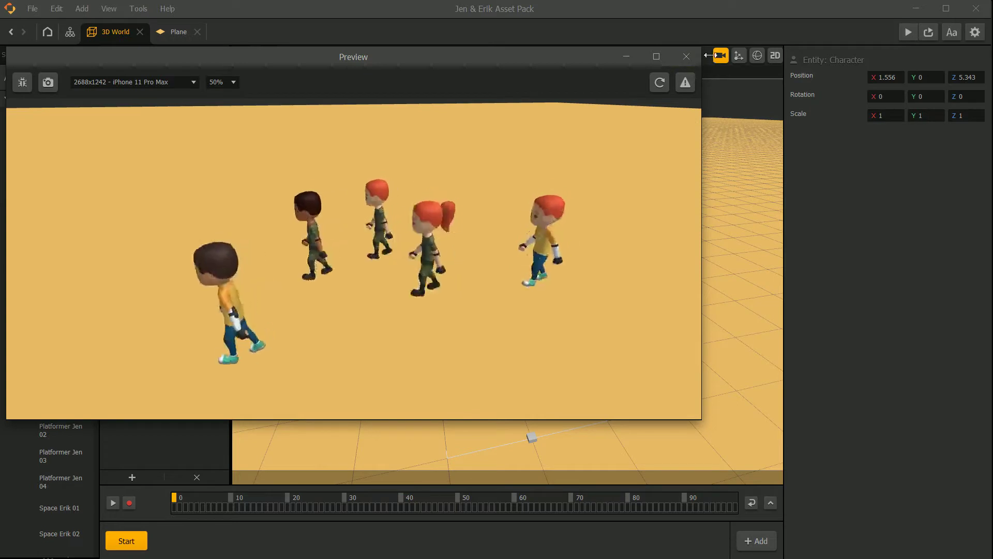
click(686, 56)
- Add Platformer Erik 04, two Platformer Jen 04 characters and Space Erik 01 to the group on the plane
scroll(67, 277, down, 3)
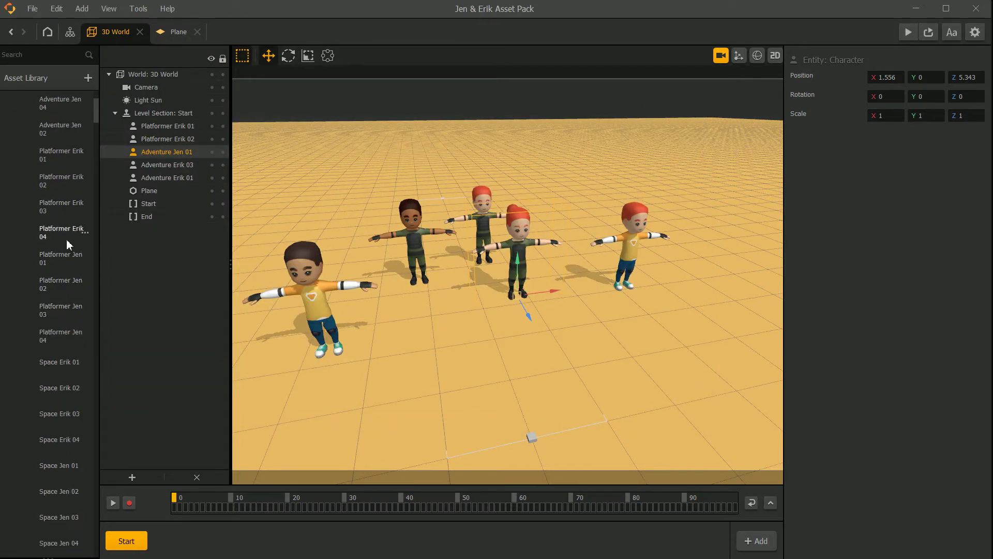
drag(66, 239, 488, 389)
drag(66, 338, 623, 362)
drag(58, 337, 383, 299)
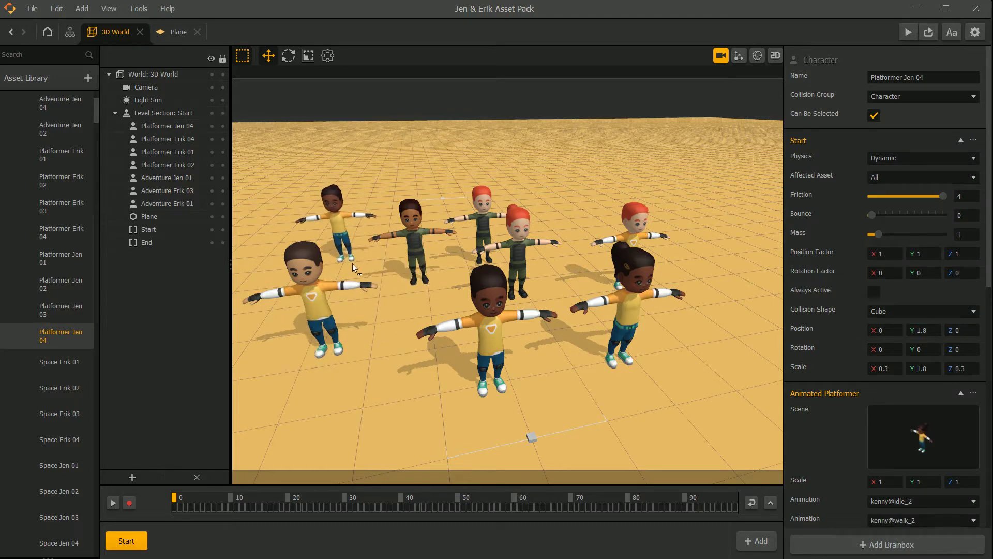
drag(352, 262, 357, 259)
drag(55, 366, 417, 389)
middle_drag(417, 389, 494, 362)
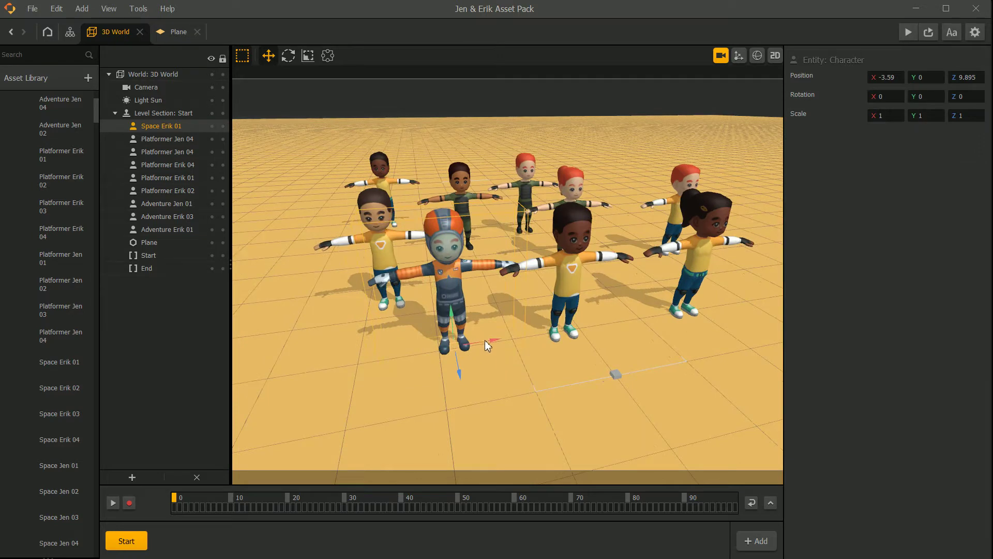
- Shift Space Erik 01 along the X axis to about -5.557 and place Space Erik 03 between the other characters
drag(485, 342, 410, 346)
mouse_move(481, 358)
middle_down()
mouse_move(511, 370)
mouse_move(476, 371)
middle_up()
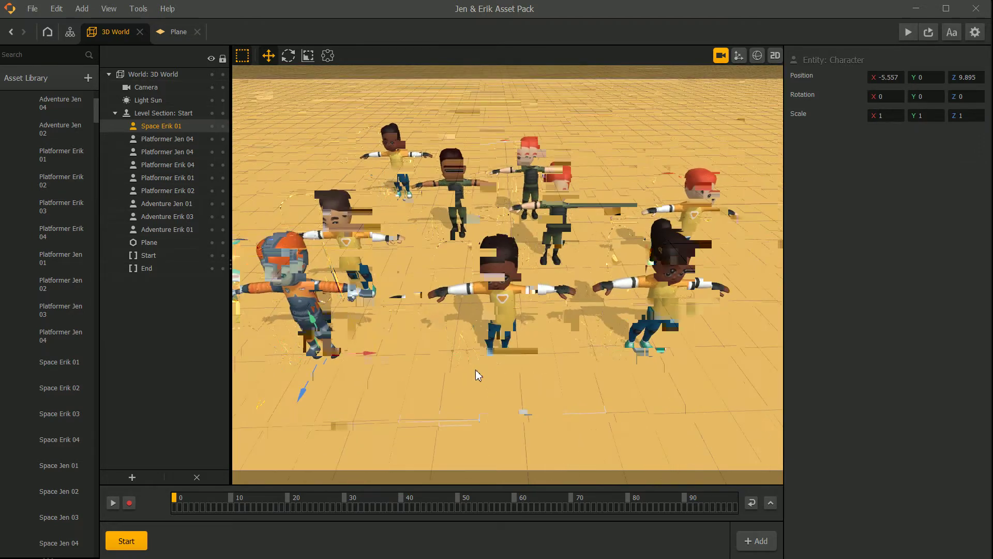
drag(79, 420, 409, 286)
scroll(441, 333, down, 5)
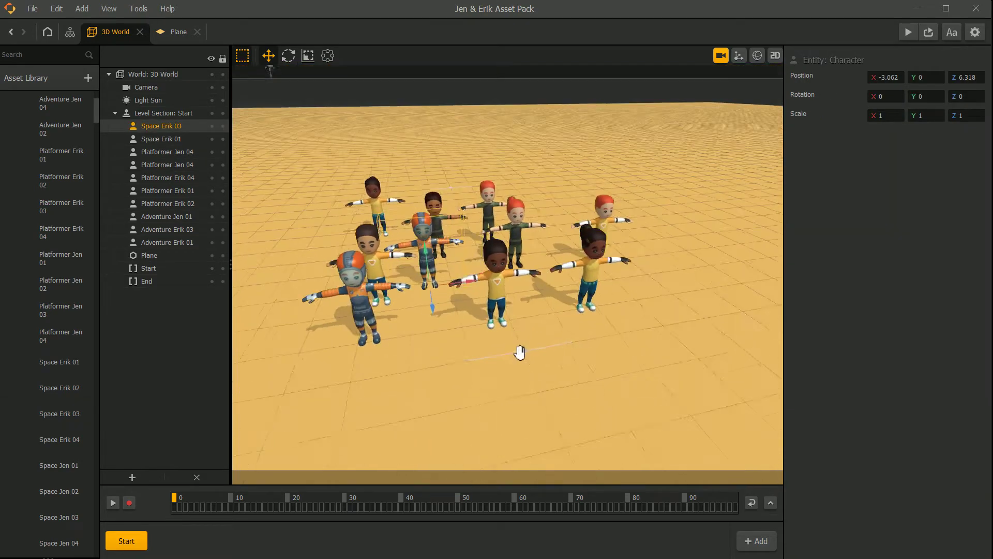
middle_drag(521, 353, 482, 403)
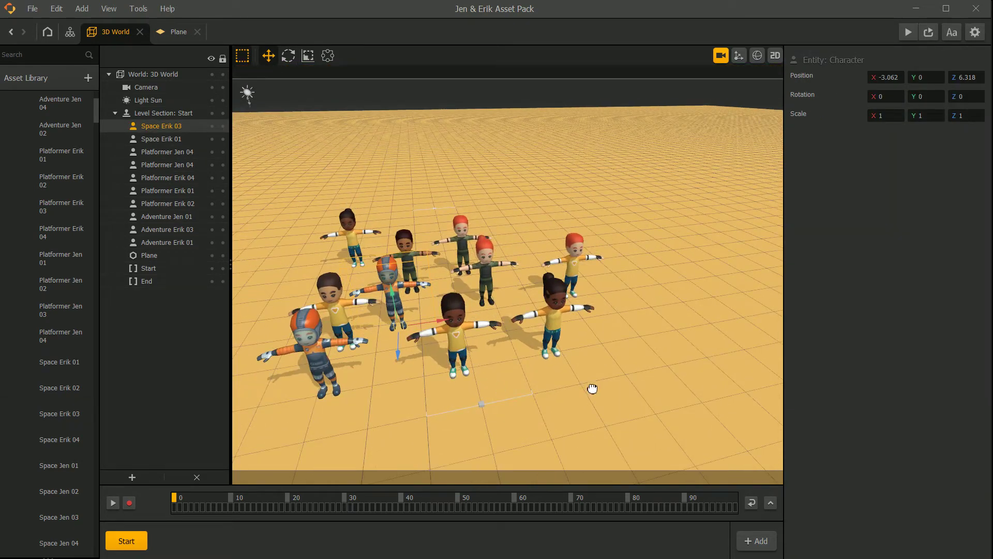
- Place Space Jen 01 on the plane at about X 4.543, Z 1.327, behind the Adventure characters
middle_drag(593, 388, 541, 415)
scroll(84, 446, down, 3)
drag(60, 319, 590, 220)
scroll(589, 219, up, 3)
middle_drag(589, 221, 507, 284)
scroll(489, 240, down, 3)
scroll(525, 262, up, 3)
scroll(502, 356, down, 5)
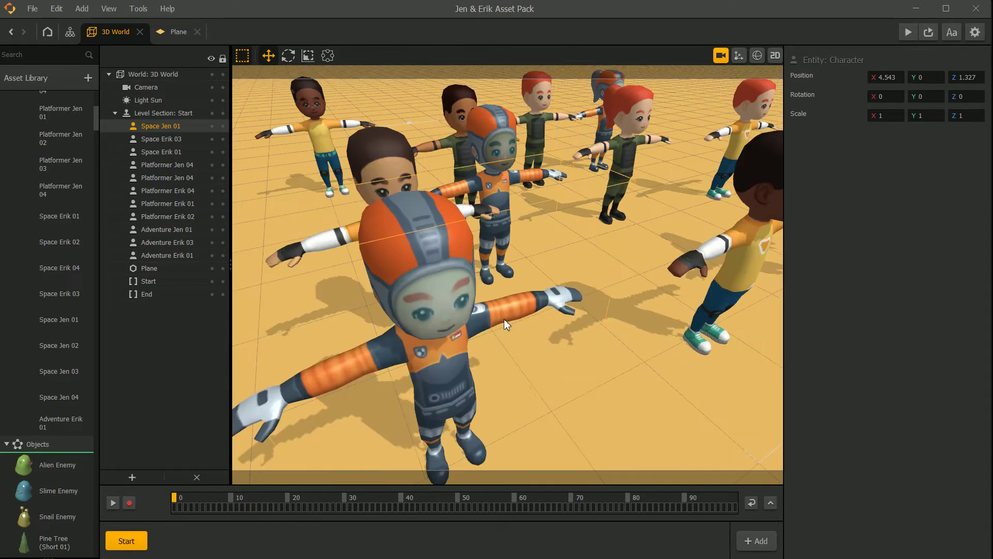
- Place another Adventure Erik 01 at about X -7.951, Z 2.707, and preview the whole group of characters moving
click(504, 318)
middle_drag(492, 353, 475, 363)
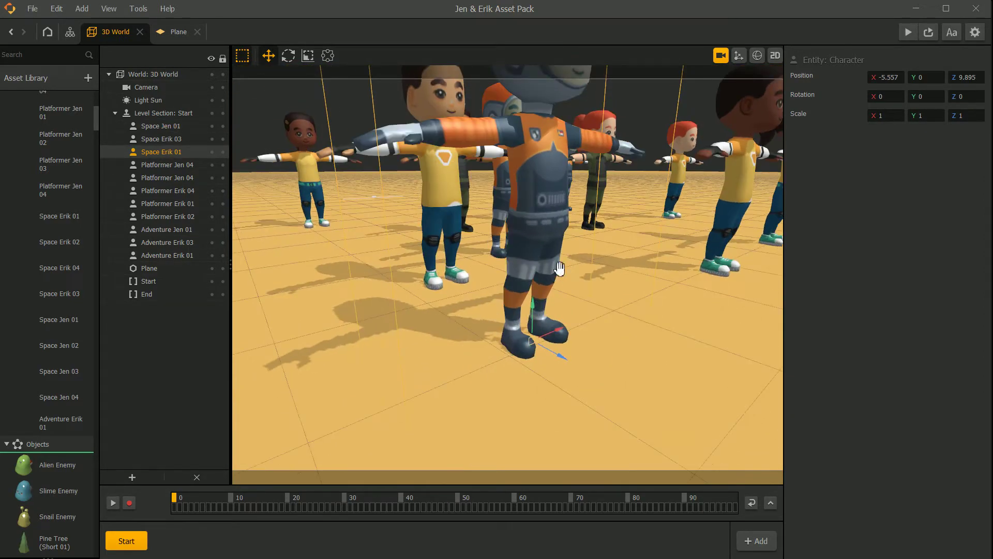
scroll(579, 224, down, 4)
middle_drag(607, 211, 578, 234)
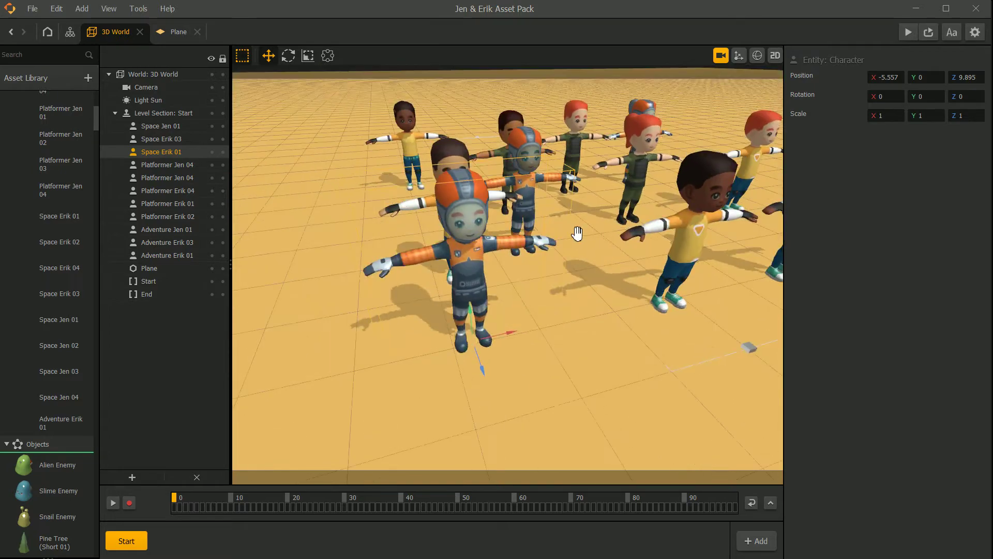
middle_drag(500, 258, 522, 307)
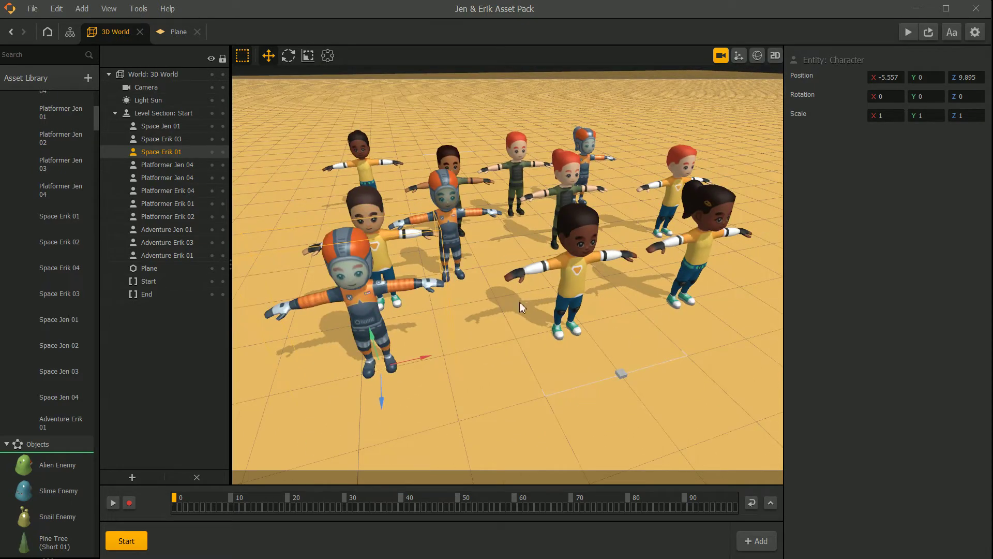
drag(58, 421, 321, 255)
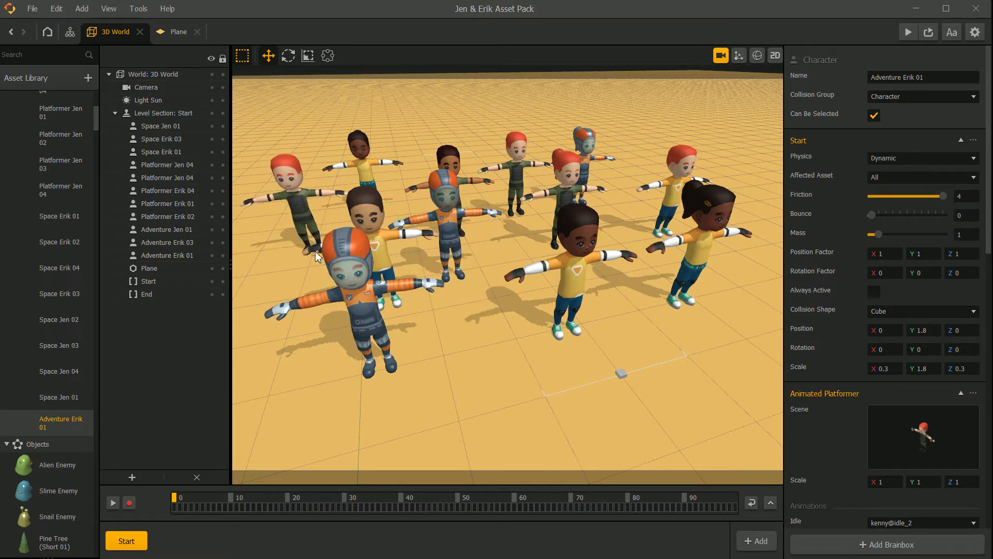
click(904, 34)
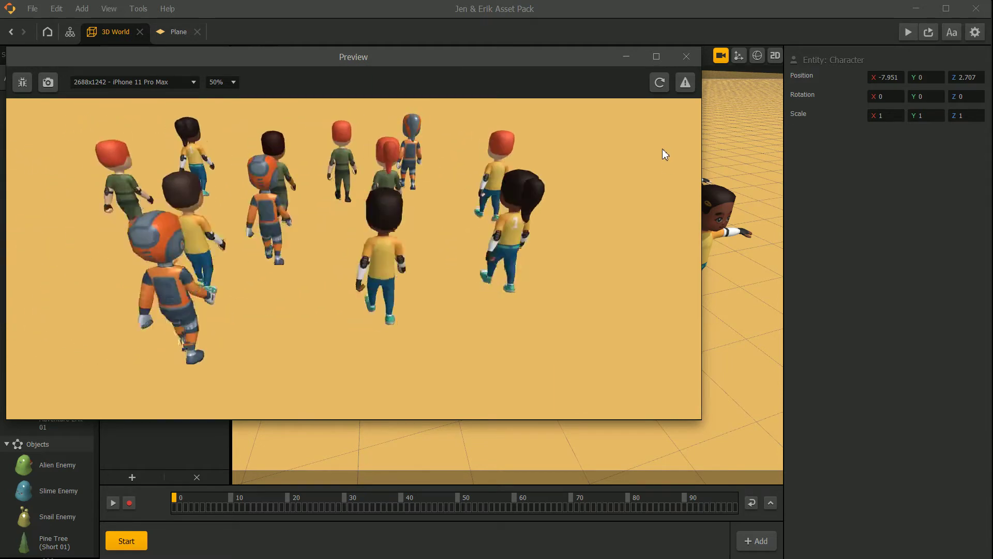
click(686, 57)
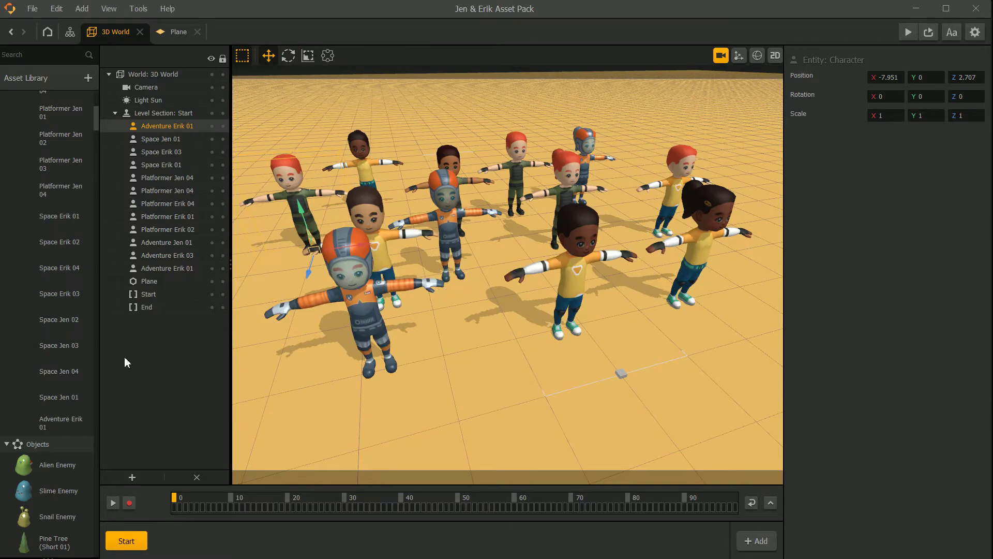
- Delete all the Adventure, Platformer and Space characters from the level section, keeping only the plane
scroll(517, 281, down, 5)
right_drag(591, 291, 560, 281)
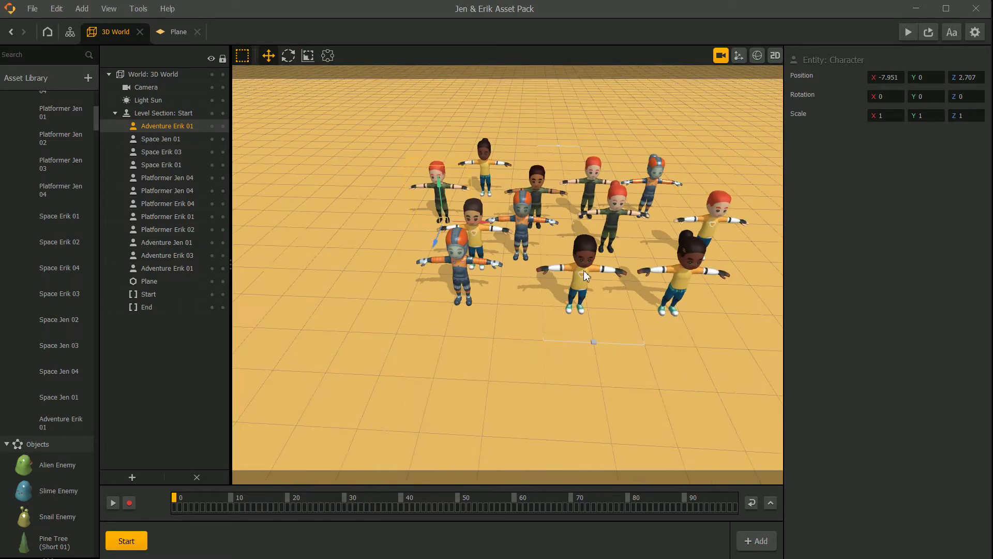
click(584, 270)
key(Delete)
click(700, 255)
key(Delete)
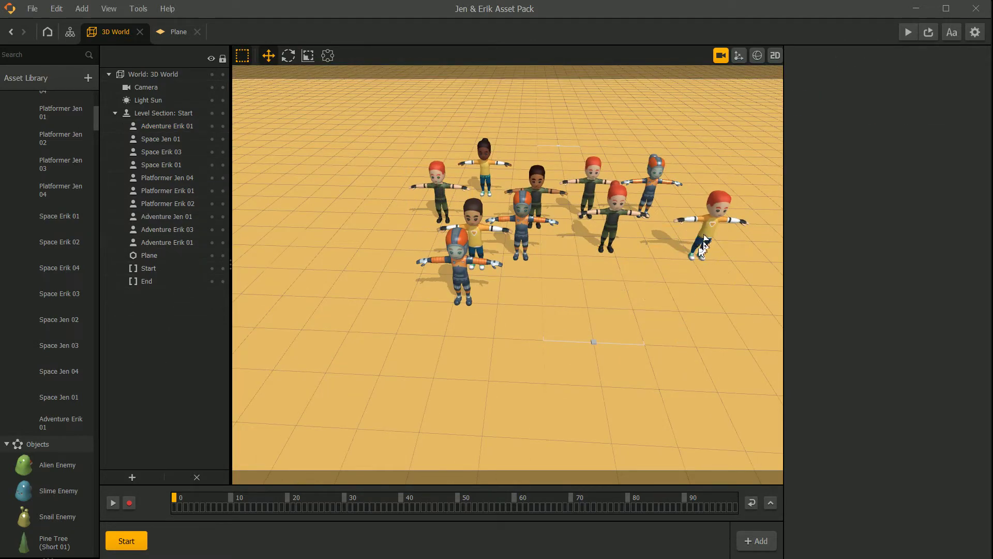
click(703, 241)
key(Delete)
click(631, 215)
key(Delete)
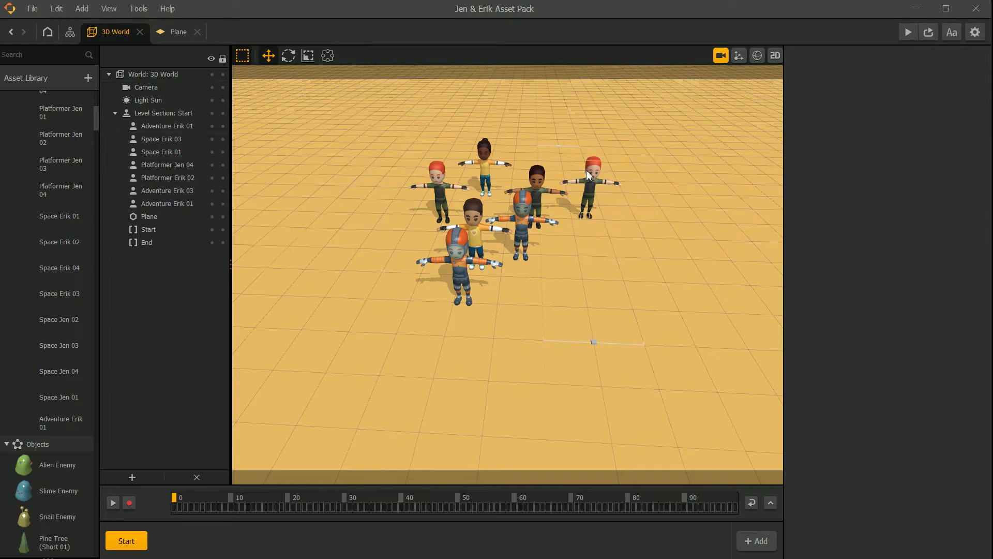
click(587, 175)
key(Delete)
click(491, 241)
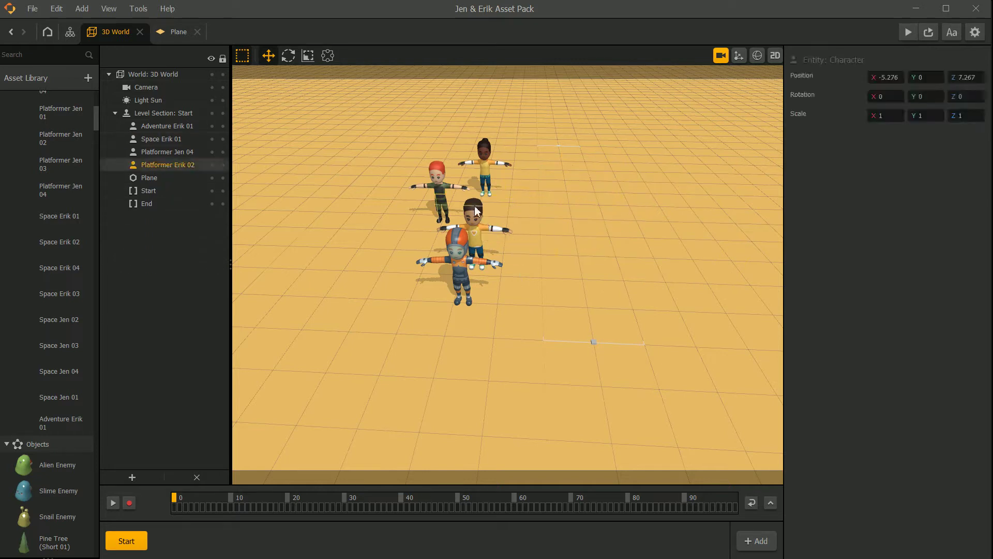
key(Delete)
click(458, 259)
key(Delete)
click(476, 161)
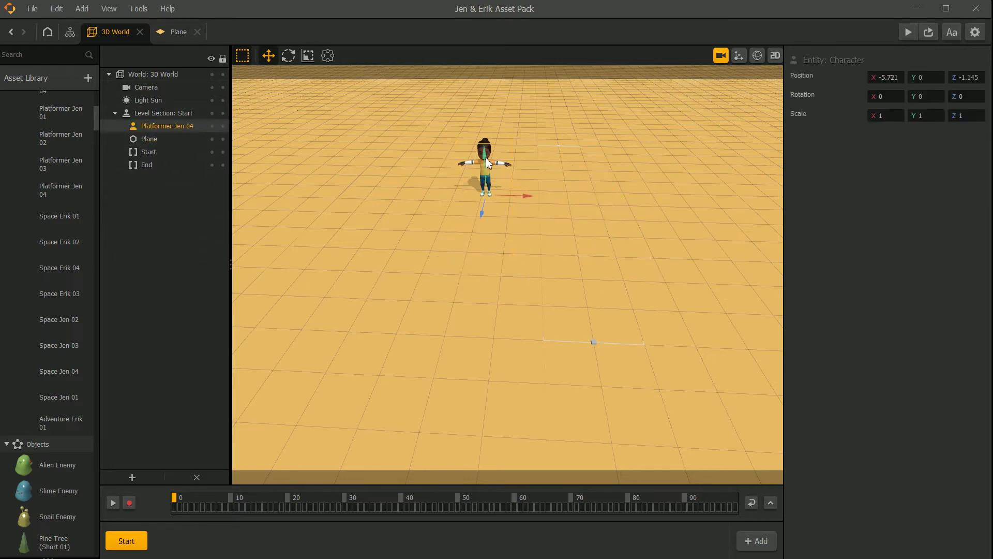
key(Delete)
- Place an Alien Enemy object on the empty plane at about X -3.633, Z 5.897
scroll(75, 359, down, 4)
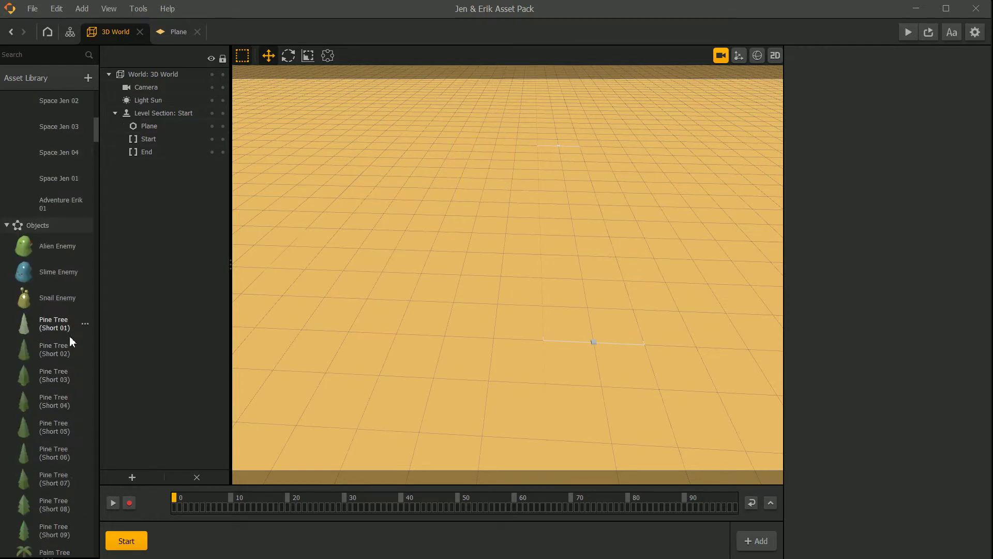
drag(57, 246, 511, 253)
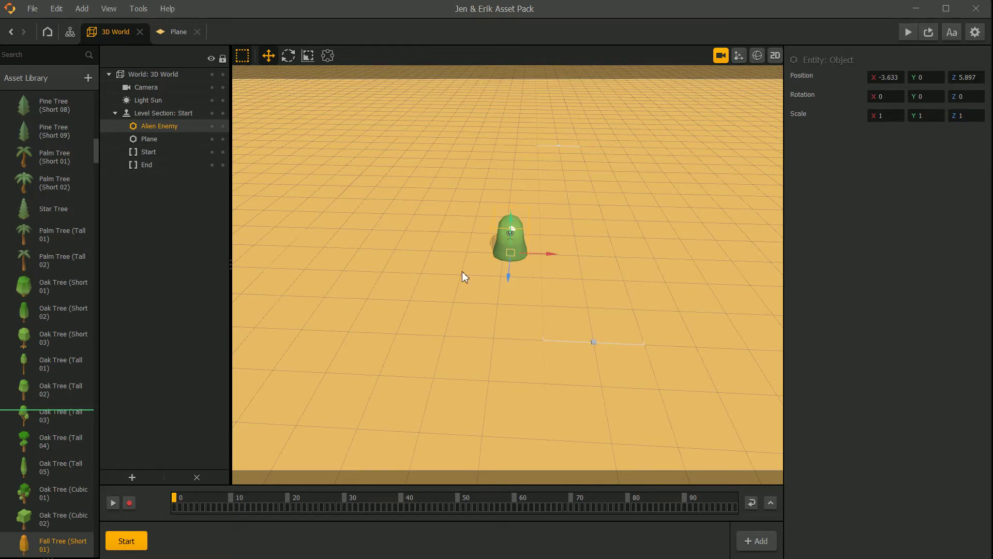
key(space)
right_drag(518, 259, 557, 280)
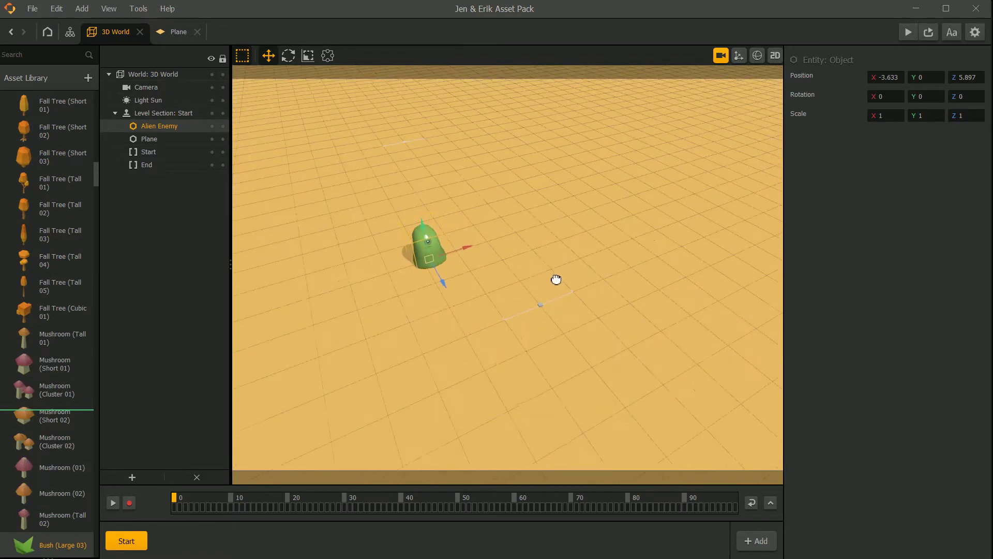
- Examine the Alien Enemy model up close from its front, side and back
middle_drag(488, 267, 557, 197)
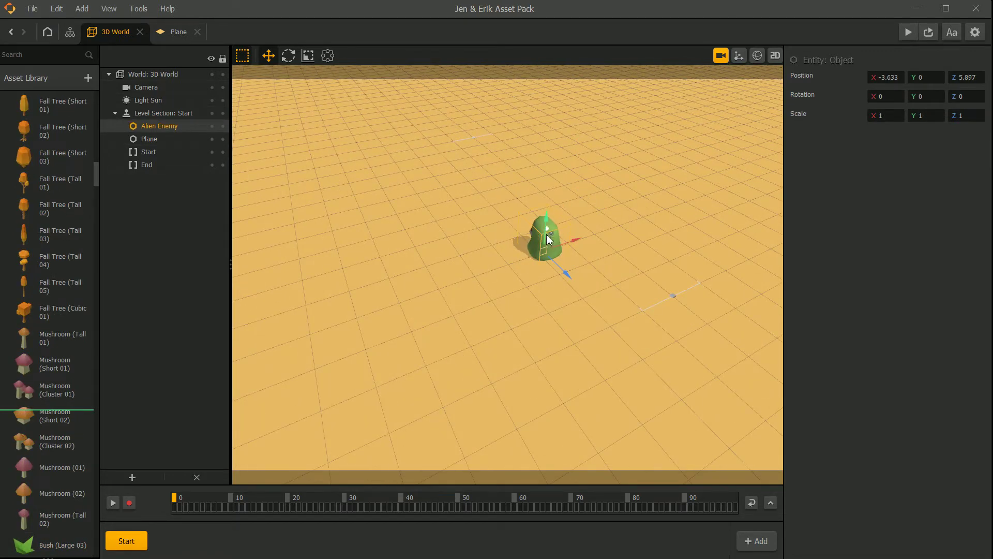
scroll(548, 245, up, 5)
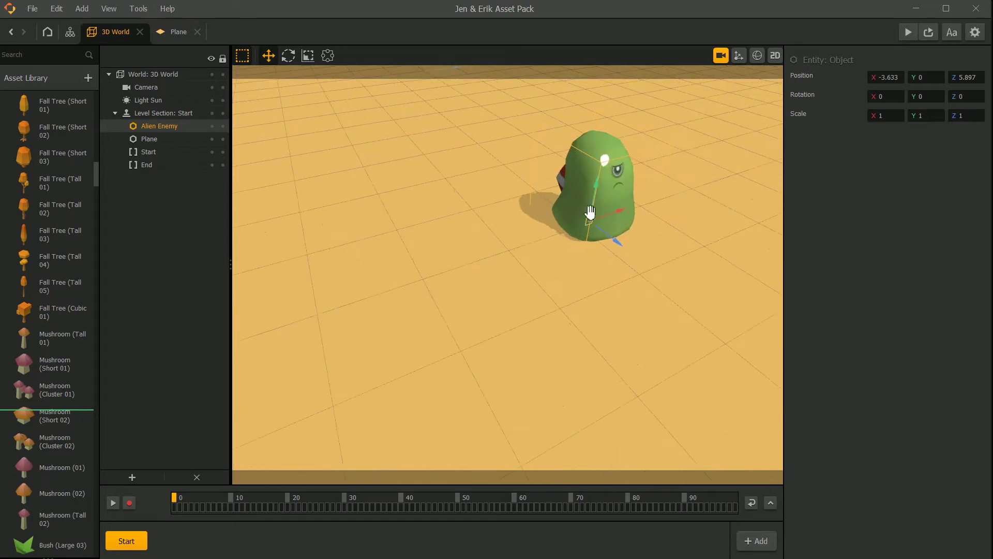
scroll(492, 272, up, 3)
scroll(493, 272, down, 6)
middle_drag(492, 272, 525, 266)
scroll(532, 254, down, 3)
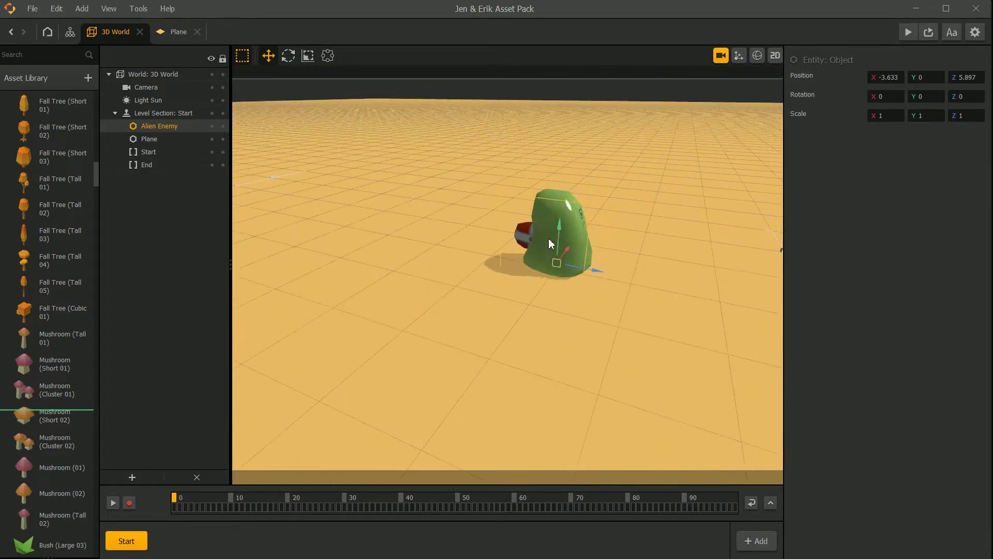
scroll(552, 241, down, 1)
middle_drag(552, 241, 504, 191)
click(504, 190)
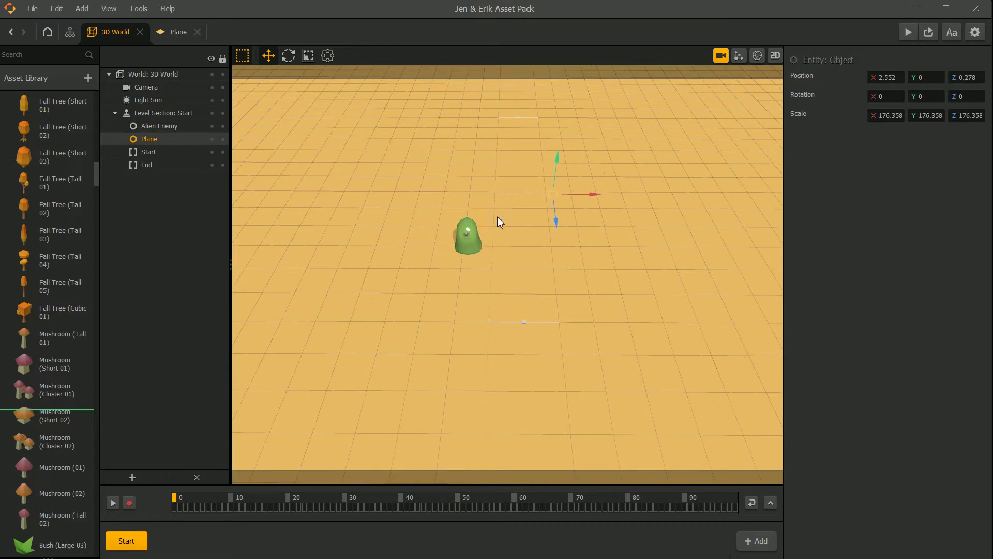
click(470, 243)
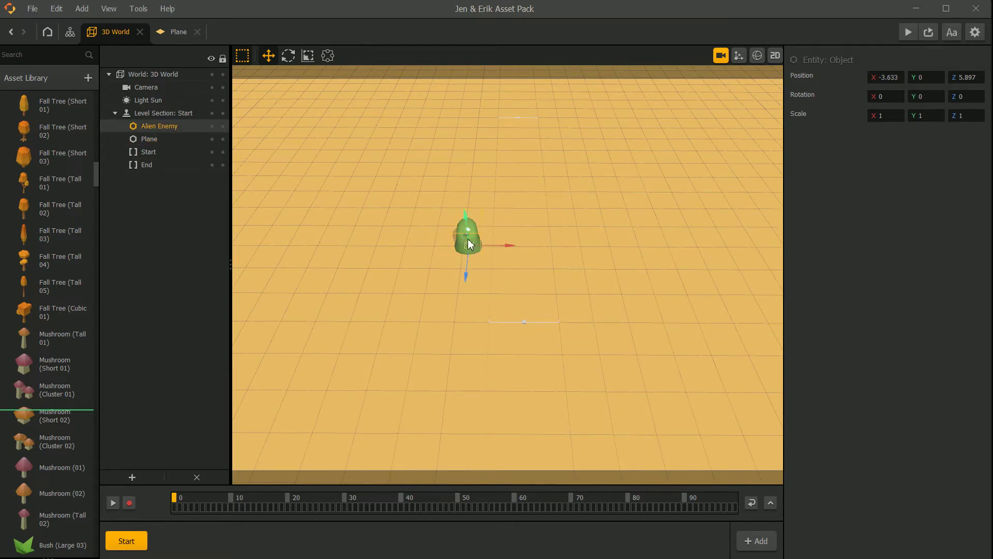
scroll(468, 244, up, 3)
scroll(466, 245, down, 5)
scroll(471, 242, up, 3)
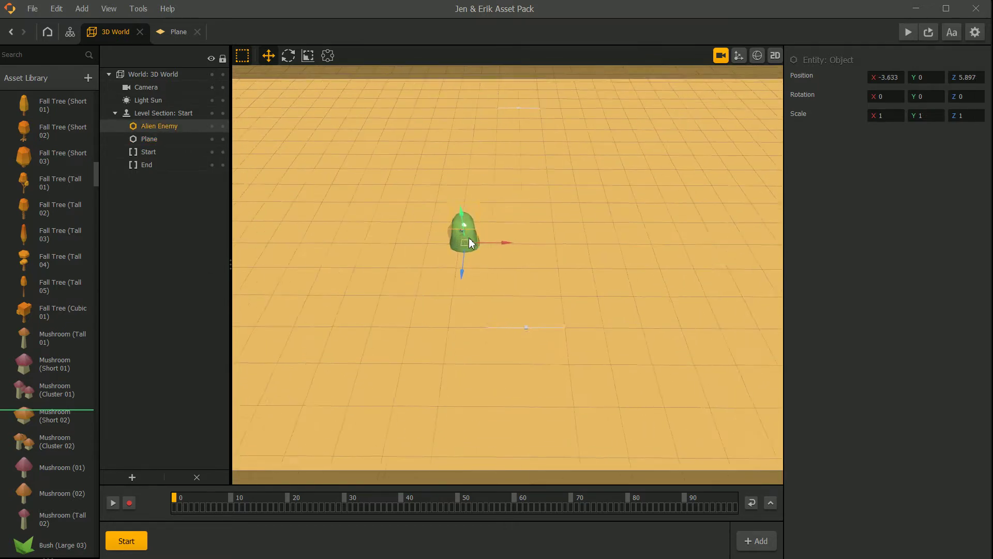
scroll(471, 243, up, 3)
middle_drag(439, 200, 497, 273)
scroll(504, 293, up, 5)
scroll(594, 270, down, 5)
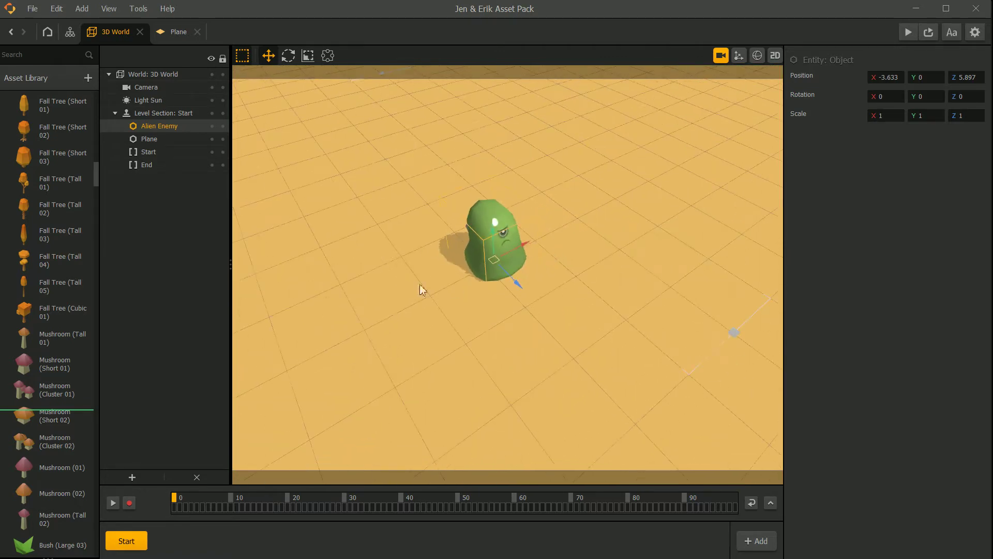
- Place a Snail Enemy beside the Alien Enemy at about X -0.214, Z 5.937
scroll(85, 237, up, 5)
scroll(88, 230, up, 9)
scroll(89, 231, down, 2)
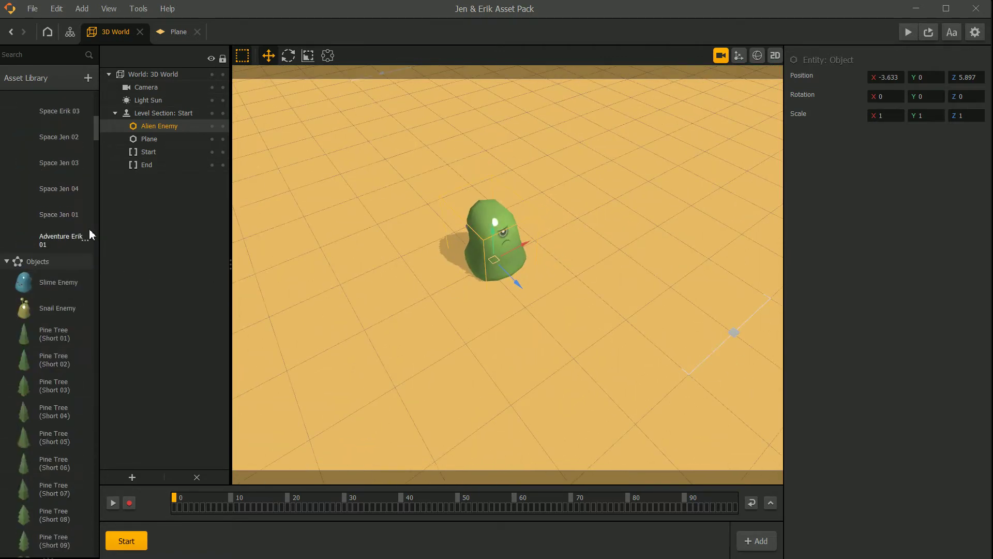
drag(65, 308, 581, 230)
scroll(577, 238, down, 4)
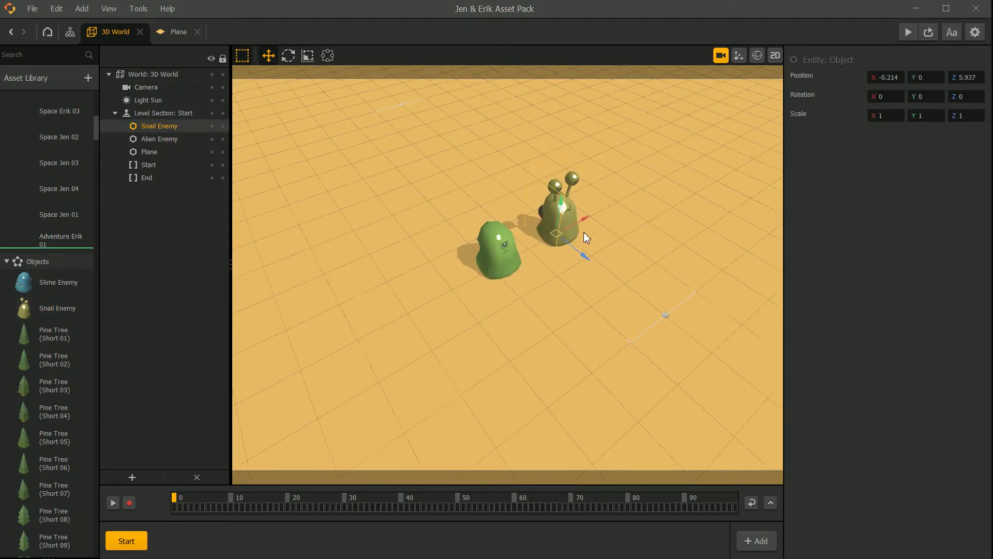
middle_drag(561, 274, 515, 260)
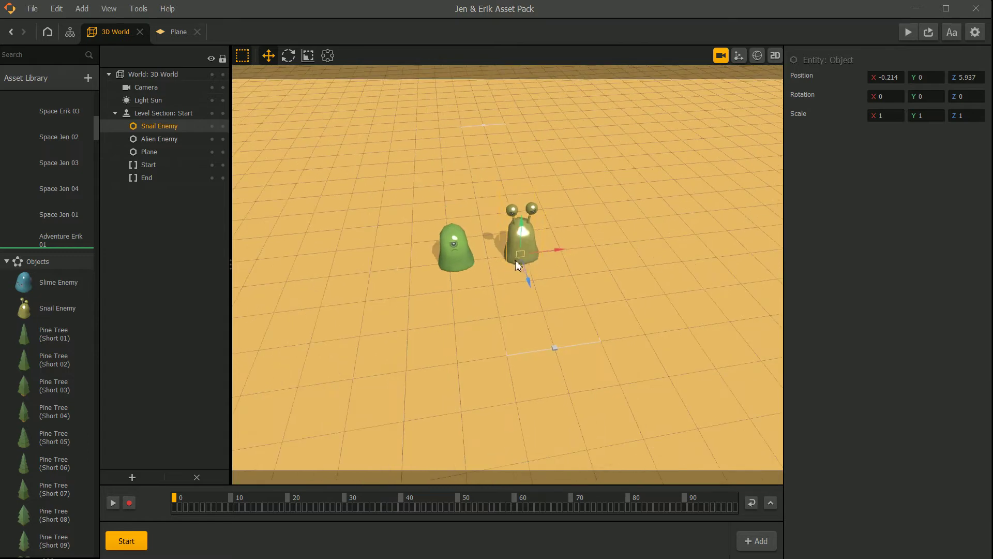
- Preview the Alien Enemy and Snail Enemy in the running world, and close the preview
scroll(518, 265, up, 3)
middle_drag(579, 231, 541, 235)
click(619, 194)
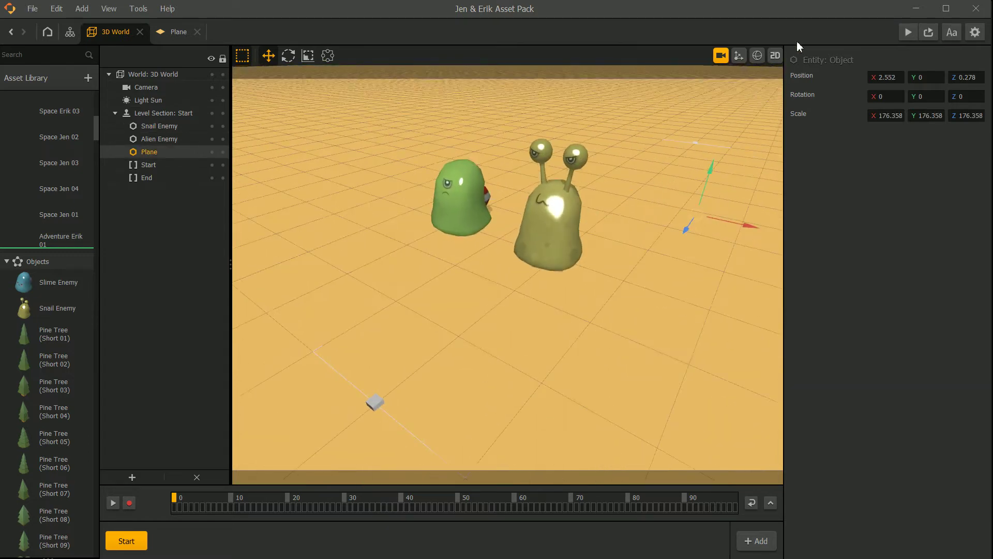
click(908, 33)
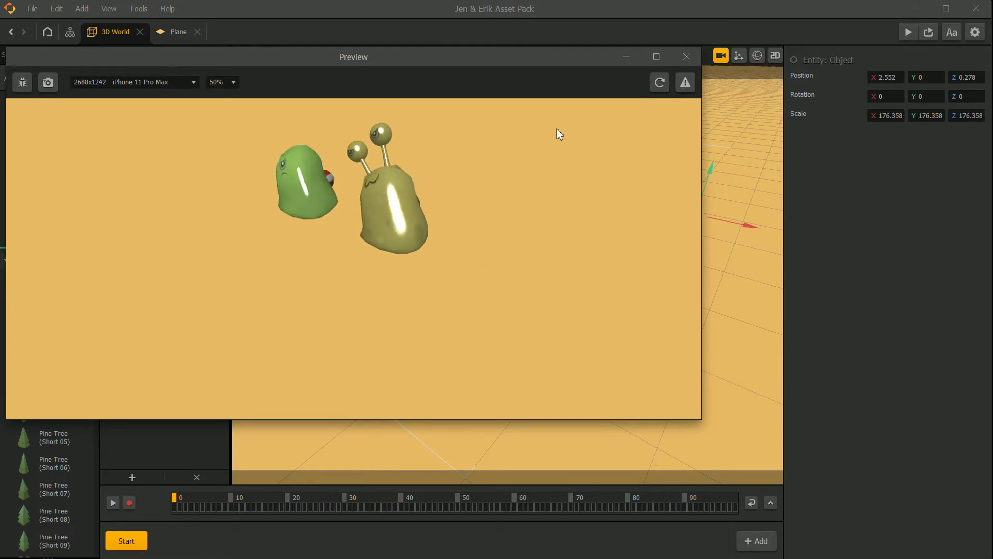
click(686, 56)
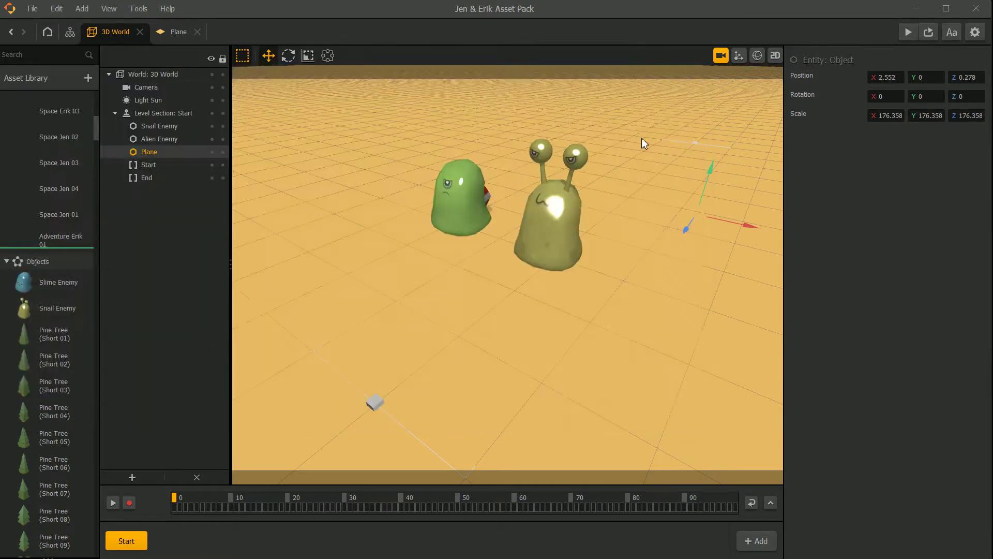
- Deselect the Plane and lock it against selection in the scene
middle_drag(507, 292, 542, 286)
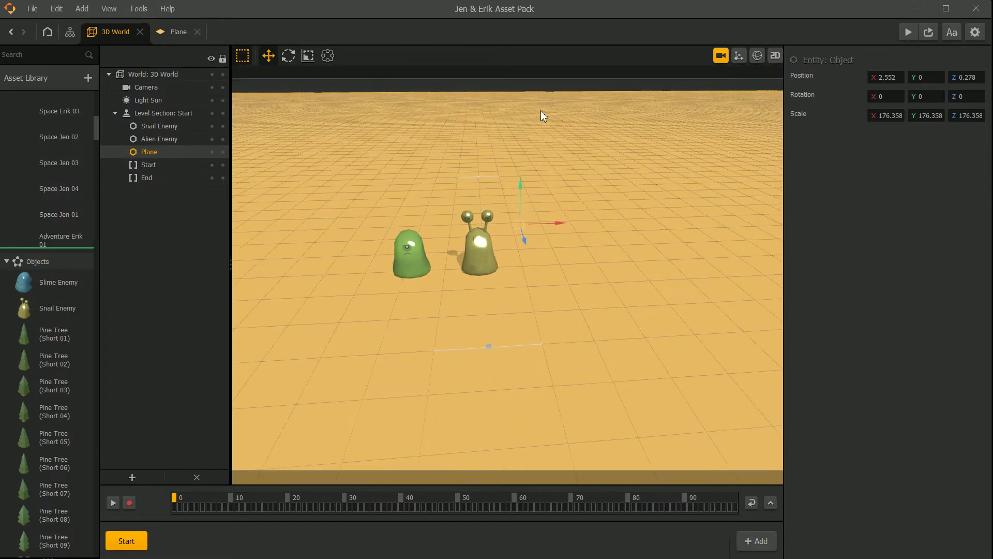
click(556, 80)
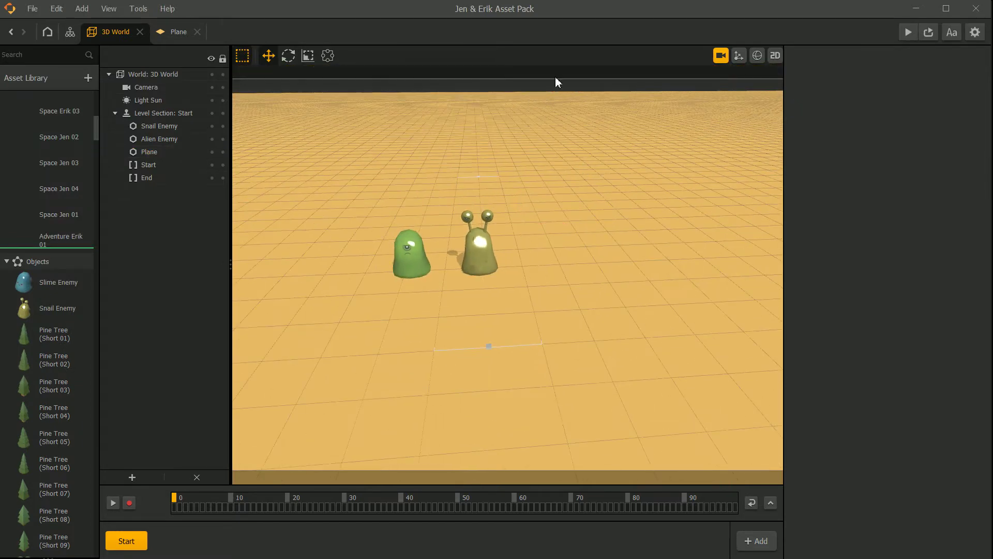
click(223, 152)
scroll(418, 204, up, 2)
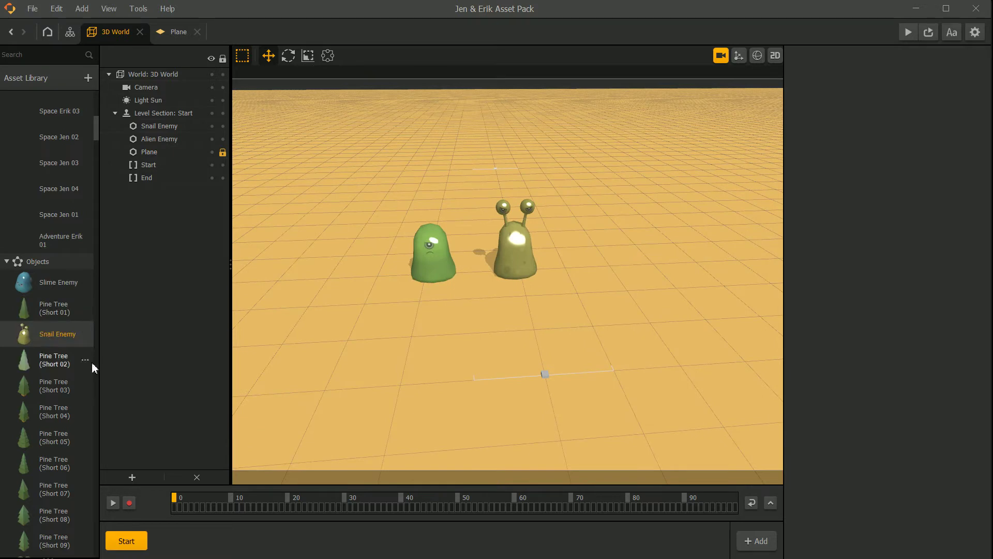
- Place Pine Tree (Short 01) on the plane near the Alien Enemy, at about X -5.942, Z 9.33
drag(62, 313, 341, 357)
mouse_move(476, 346)
right_down()
mouse_move(455, 347)
mouse_move(494, 343)
right_up()
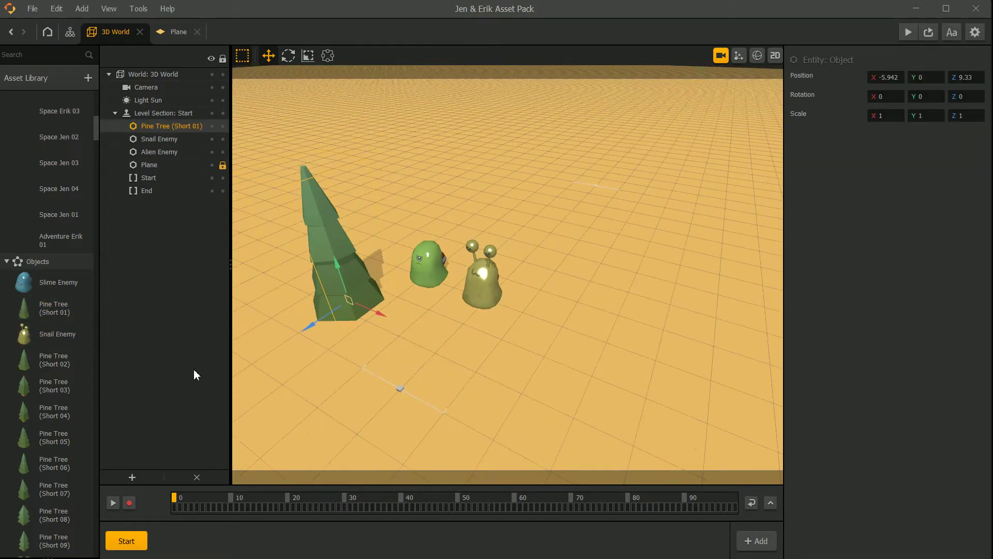
- Place Pine Trees Short 03, Short 04, Short 06 and Short 07 on the plane around the Alien Enemy and Snail Enemy
drag(35, 387, 440, 222)
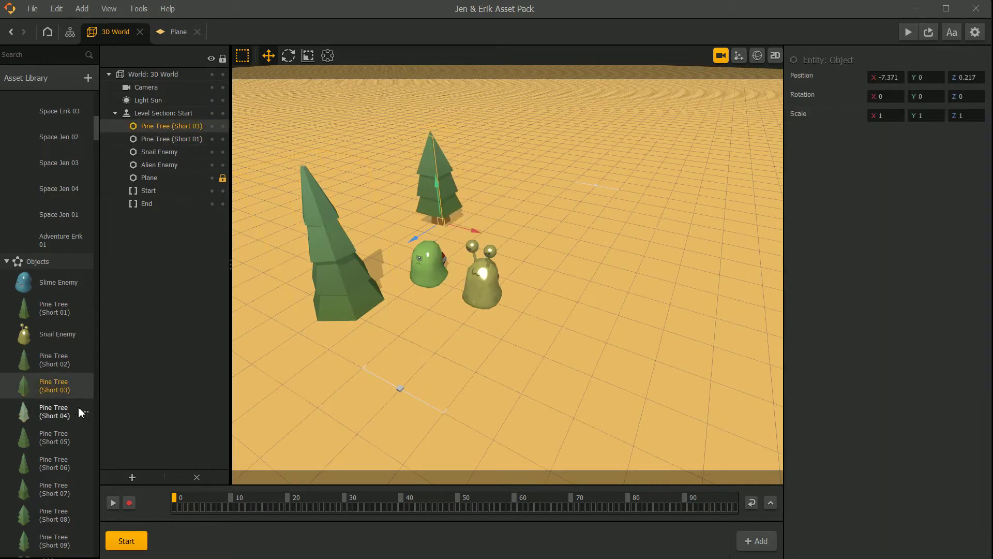
drag(52, 421, 552, 226)
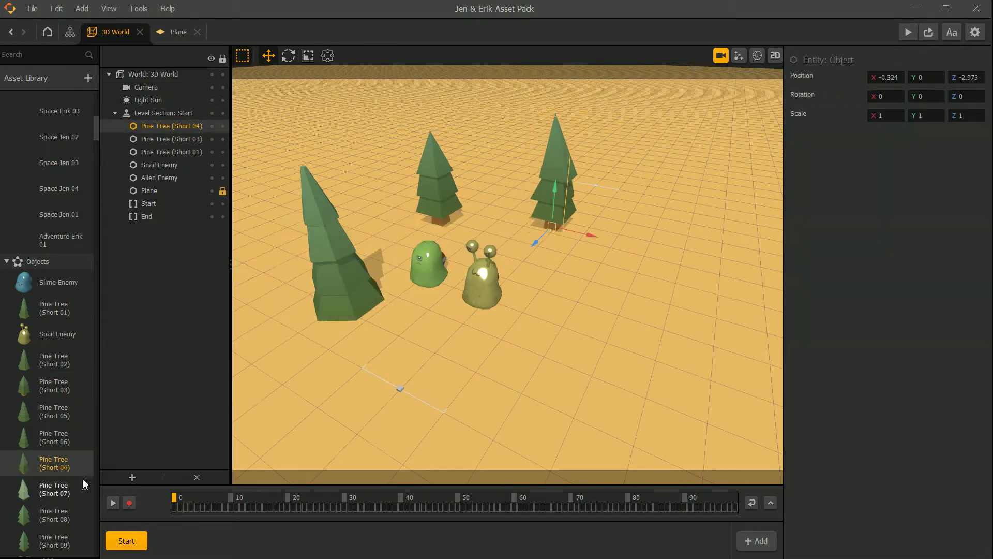
drag(45, 443, 562, 269)
scroll(36, 431, down, 5)
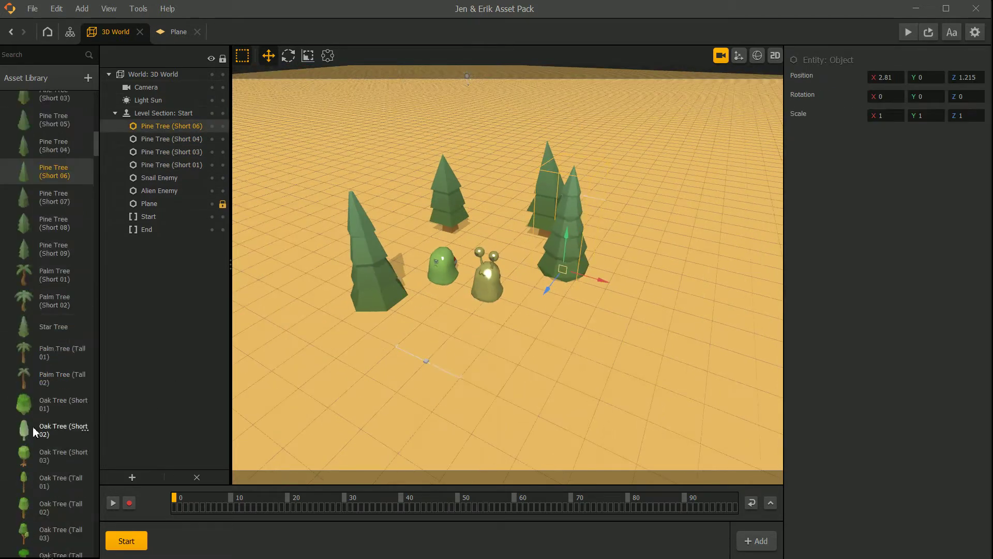
drag(52, 208, 594, 366)
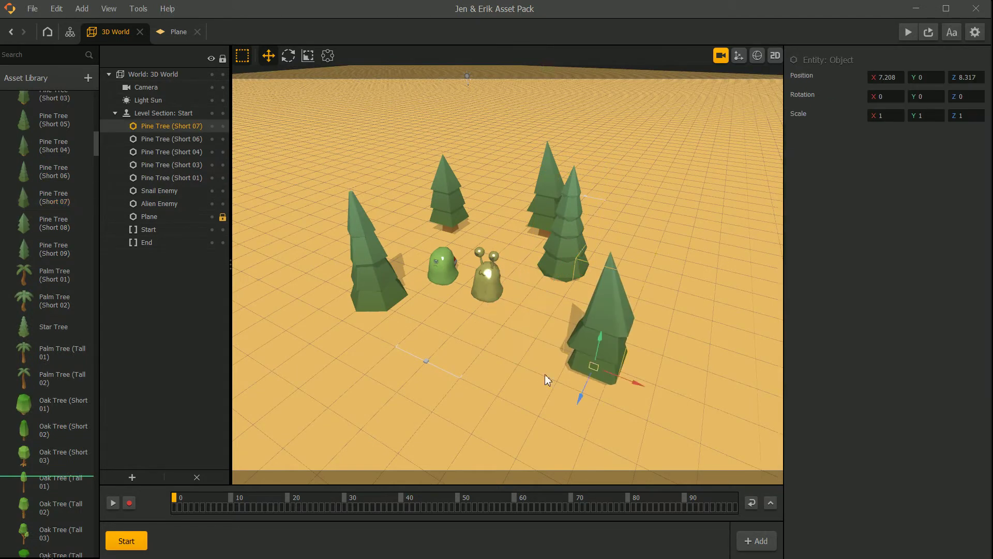
- Fill the plane with palm trees, fall trees, bushes, rocks, tree stumps, campfires, a tent, and a Bridge (Flat) scaled to 2.107
right_drag(545, 374, 450, 377)
middle_drag(445, 376, 534, 338)
right_drag(533, 337, 562, 333)
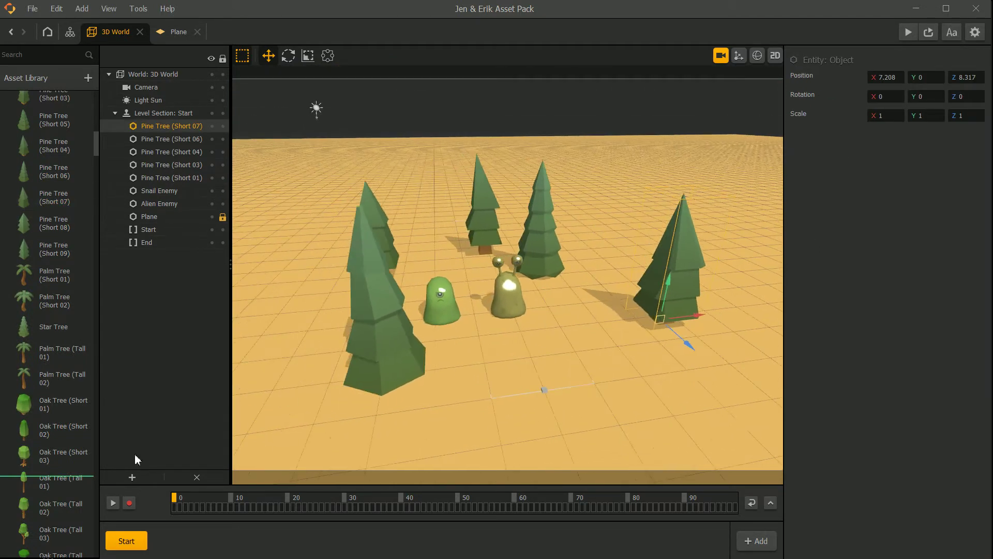
drag(57, 381, 272, 345)
drag(54, 281, 626, 249)
drag(103, 383, 596, 373)
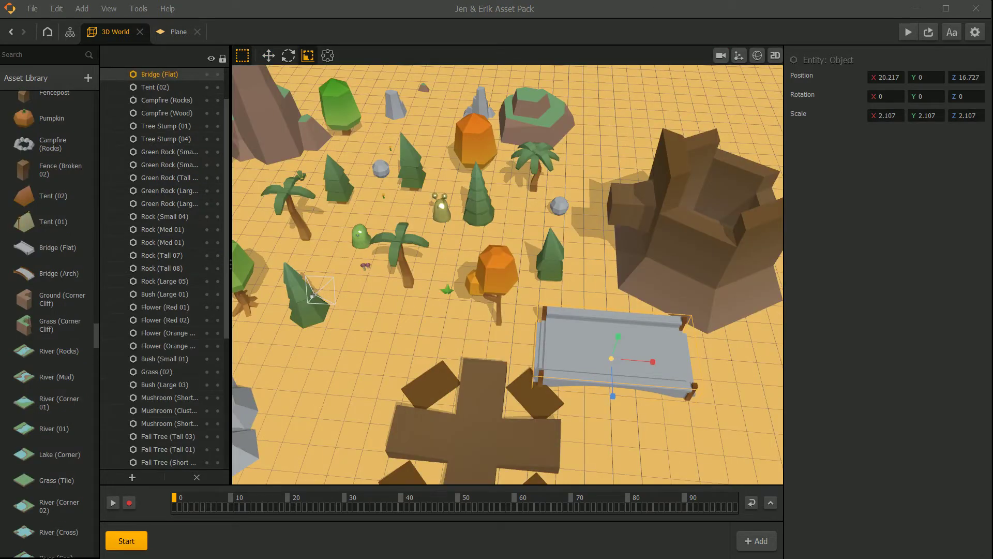
- Rotate the Bridge (Flat) about its vertical axis to about Y -38.721, and deselect it
scroll(499, 246, down, 3)
scroll(565, 272, up, 2)
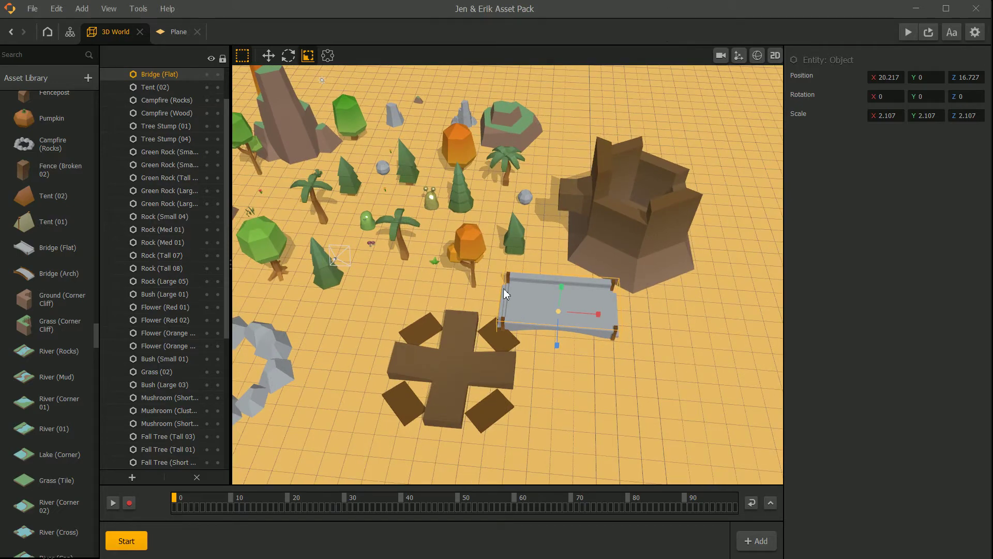
scroll(499, 258, down, 3)
scroll(567, 297, up, 5)
scroll(497, 326, down, 5)
right_drag(496, 330, 513, 322)
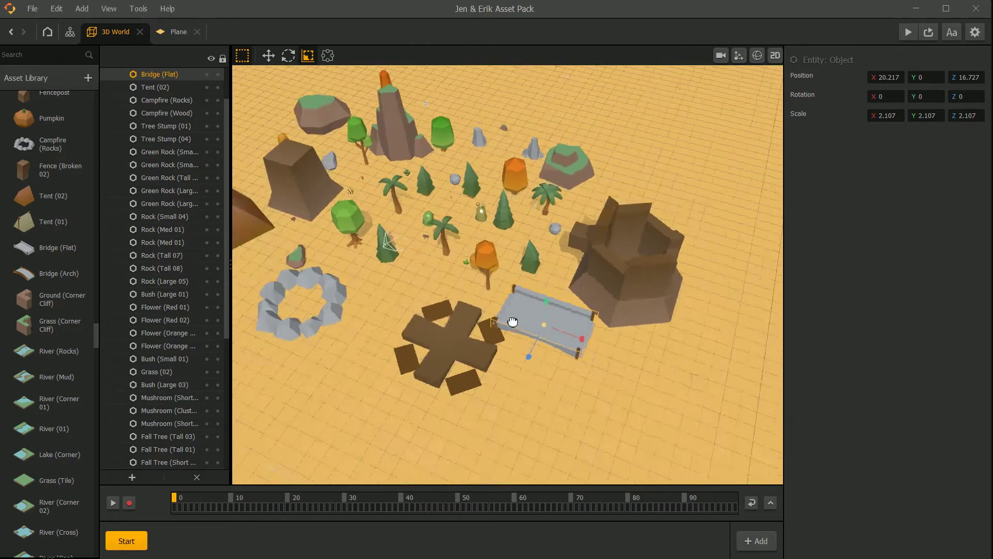
scroll(512, 322, down, 2)
scroll(517, 311, up, 3)
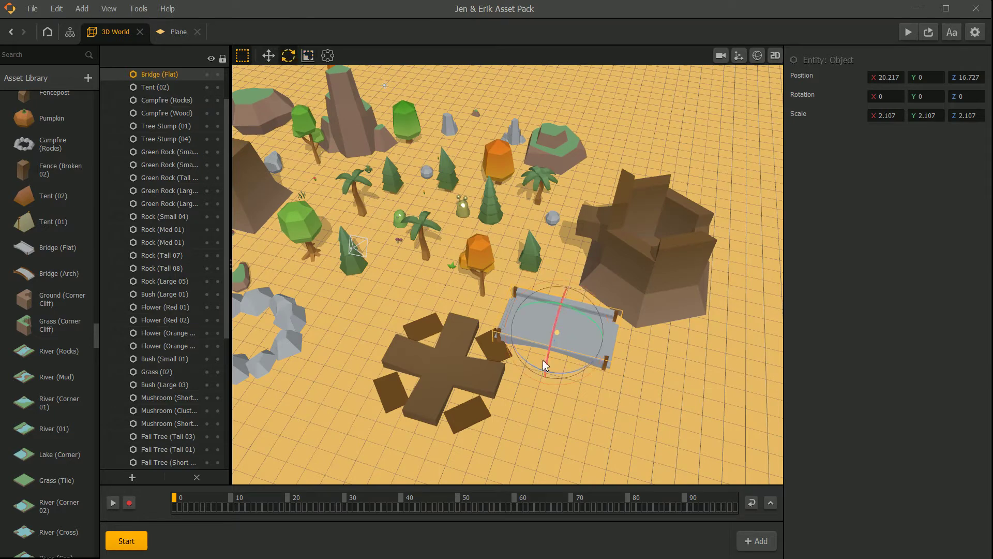
drag(579, 367, 550, 372)
scroll(563, 347, up, 4)
scroll(595, 394, down, 3)
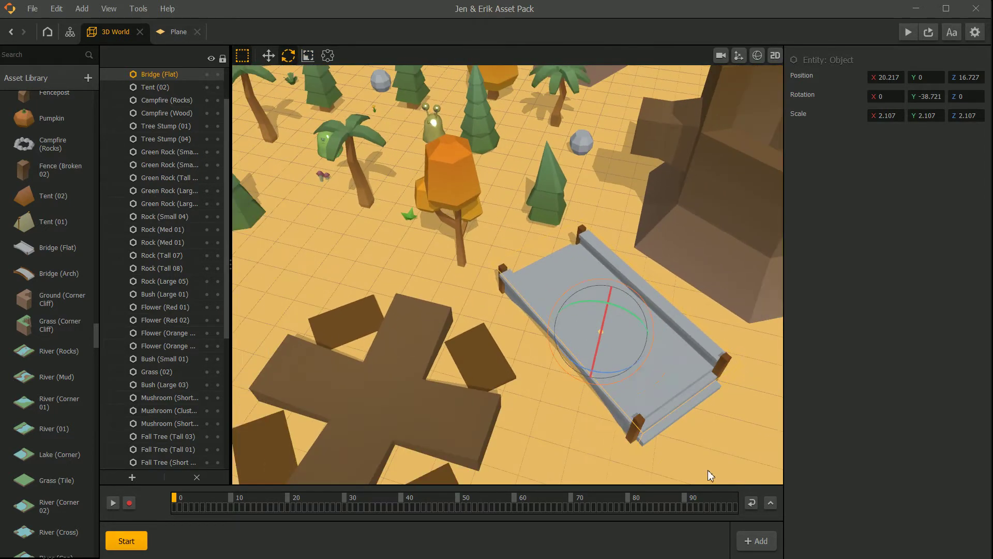
click(660, 421)
- Examine the placed scenery from several angles and look through the river tiles in the Asset Library
middle_drag(656, 419, 628, 398)
scroll(526, 290, down, 3)
middle_drag(463, 282, 521, 290)
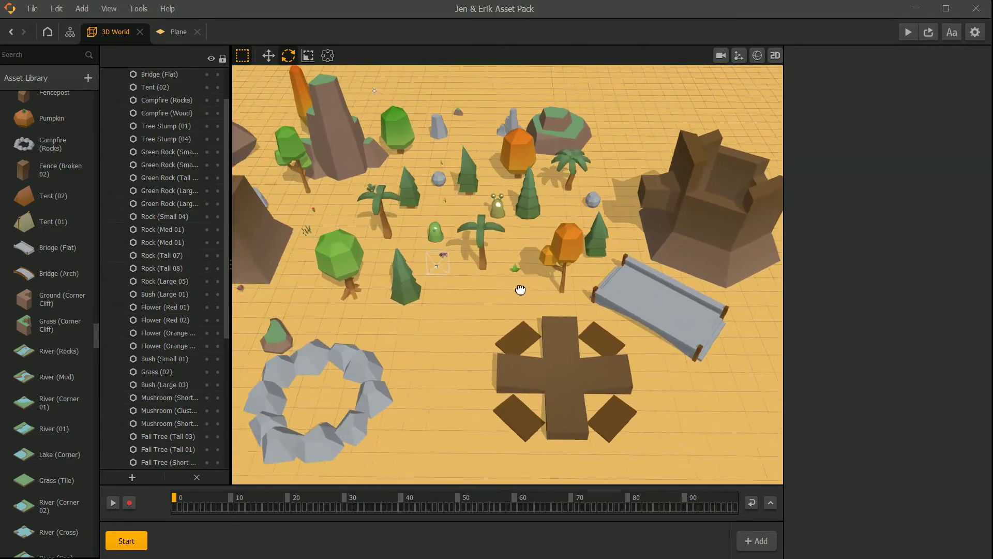
scroll(520, 289, up, 3)
middle_drag(457, 277, 496, 270)
scroll(491, 295, down, 5)
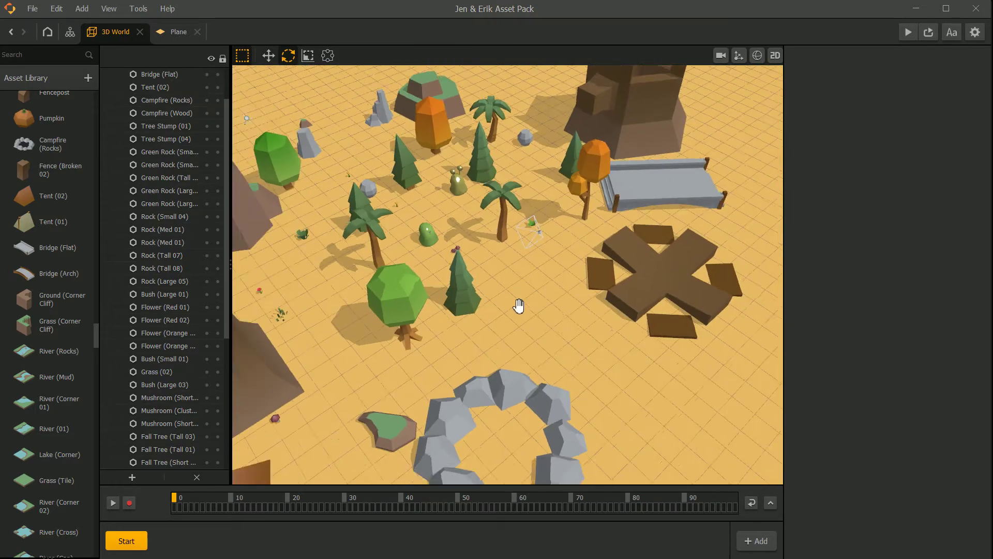
scroll(58, 321, down, 2)
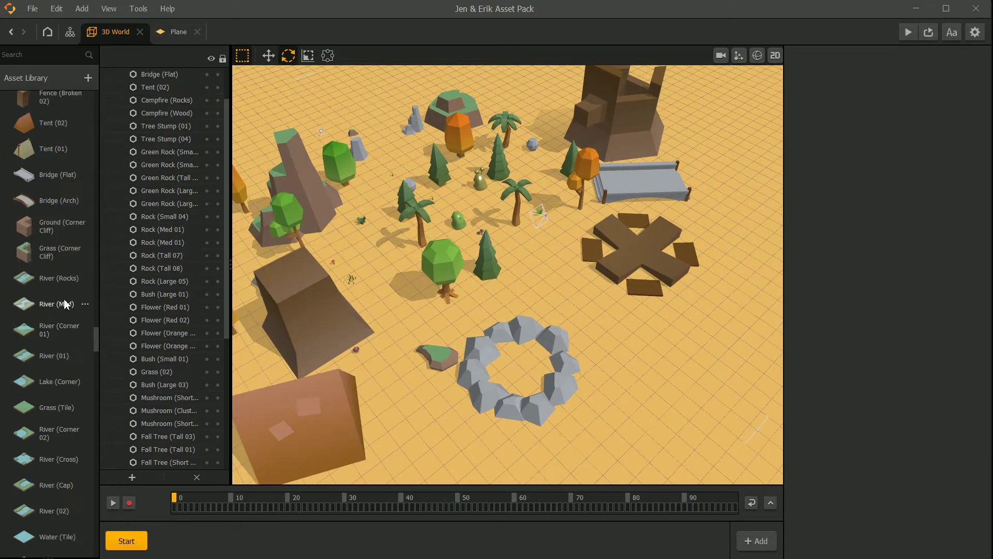
scroll(362, 264, down, 3)
middle_drag(371, 269, 416, 269)
scroll(414, 270, up, 1)
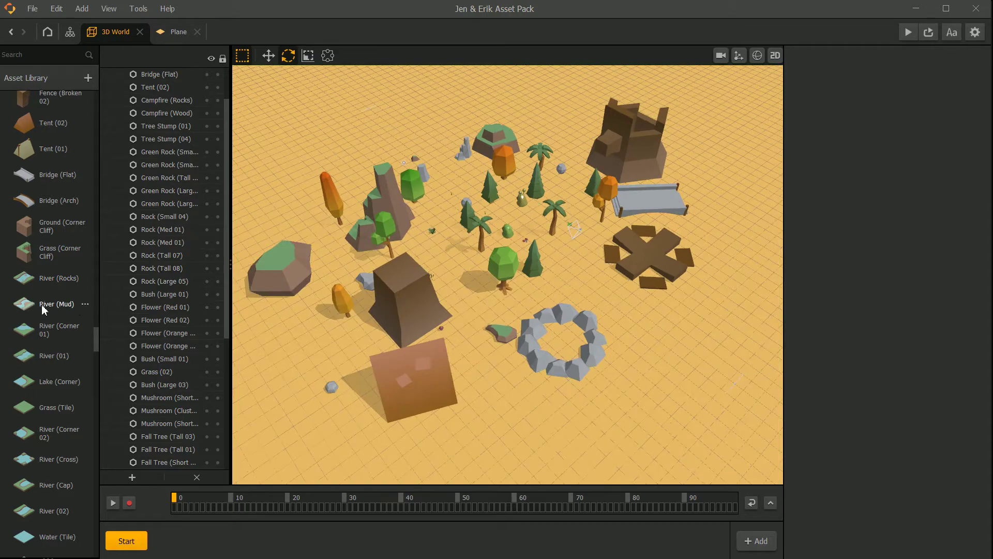
- Place River (Mud) on the empty sand behind the scenery at about X -5.304, Z -38.549, and scale it uniformly to 3.388
drag(41, 304, 420, 304)
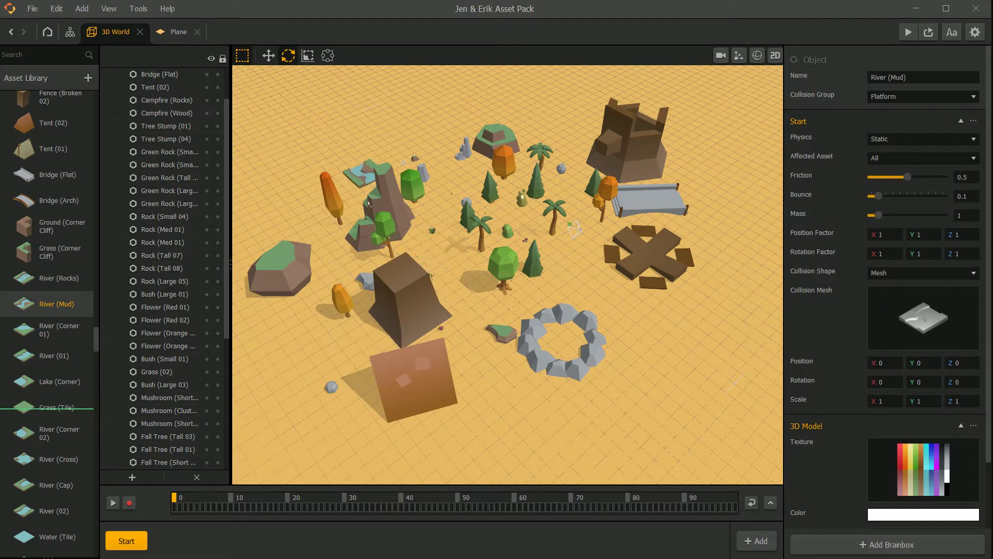
drag(369, 203, 362, 130)
middle_drag(362, 129, 473, 250)
click(308, 55)
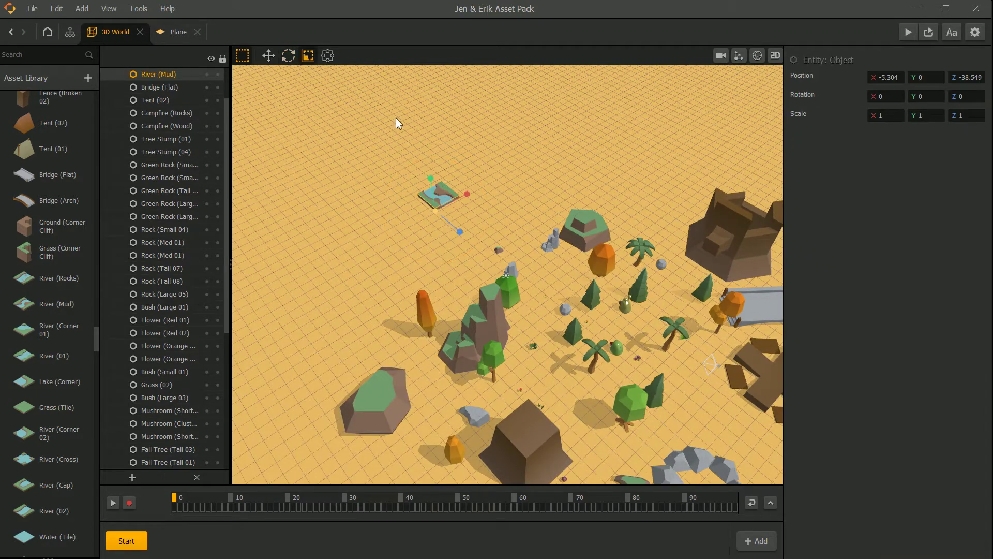
drag(435, 211, 788, 228)
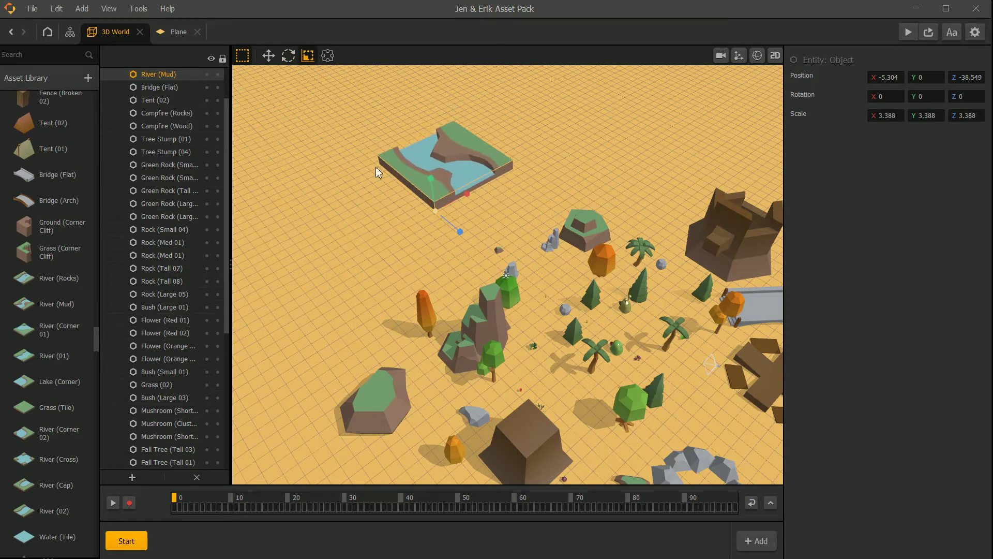
- Rotate River (Mud) to about Y 31.949, lower it to about Y -0.607, and deselect it
scroll(414, 178, up, 2)
middle_drag(431, 184, 403, 215)
scroll(405, 220, up, 1)
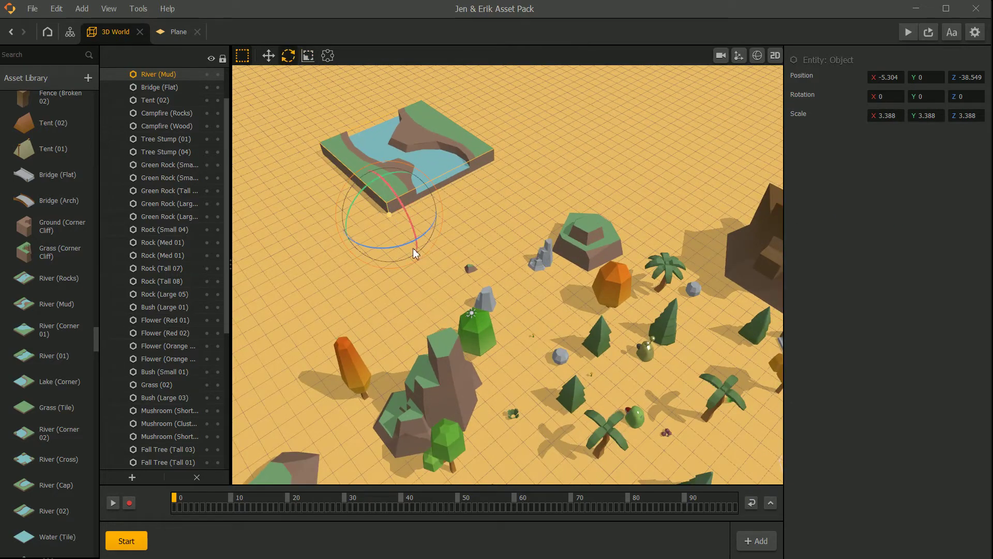
drag(391, 253, 410, 248)
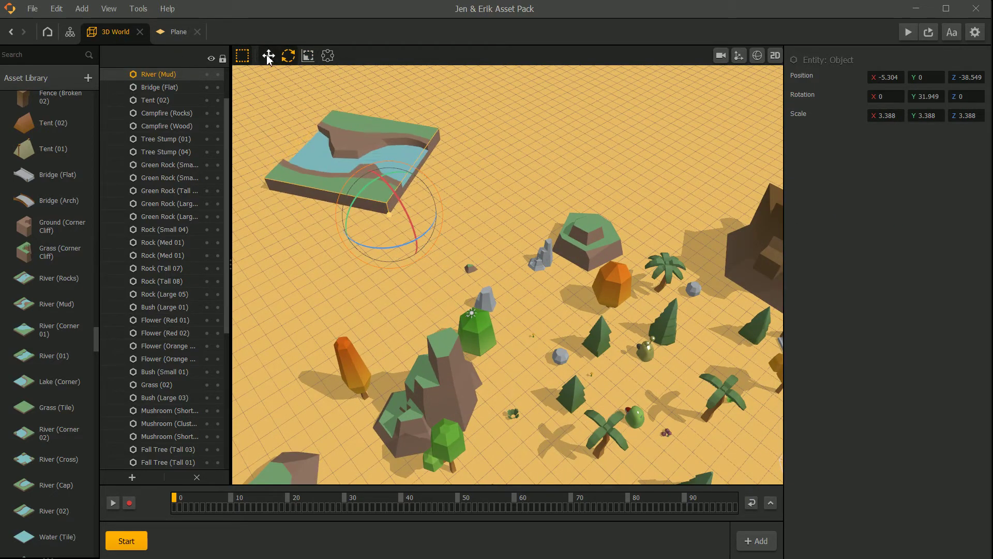
drag(382, 184, 380, 187)
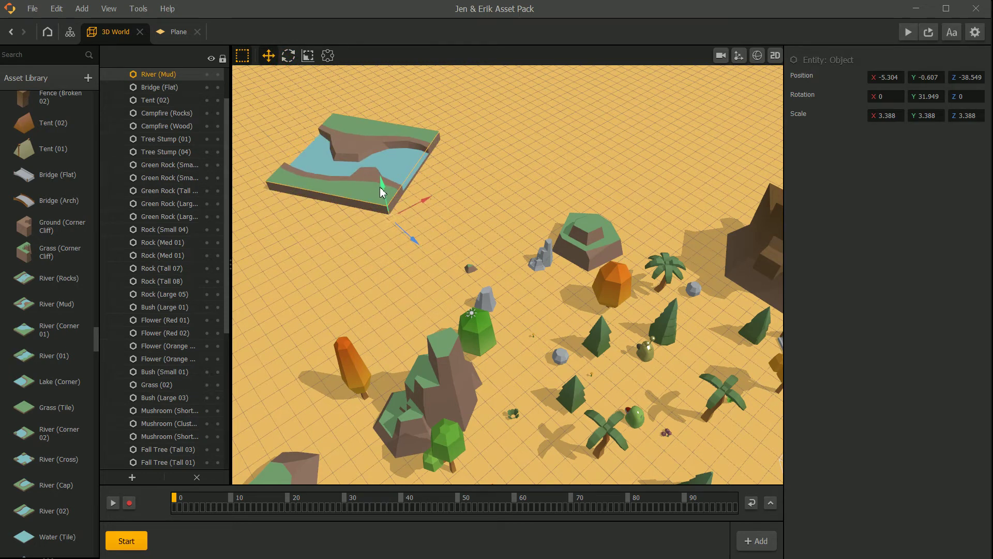
click(479, 152)
scroll(478, 152, down, 2)
middle_drag(362, 213, 384, 214)
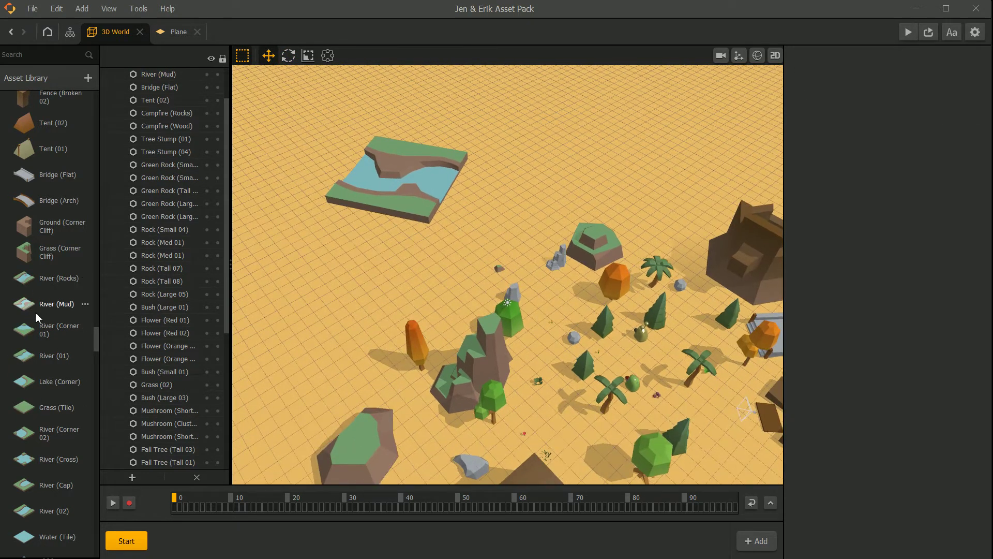
drag(36, 317, 310, 196)
middle_drag(331, 222, 404, 247)
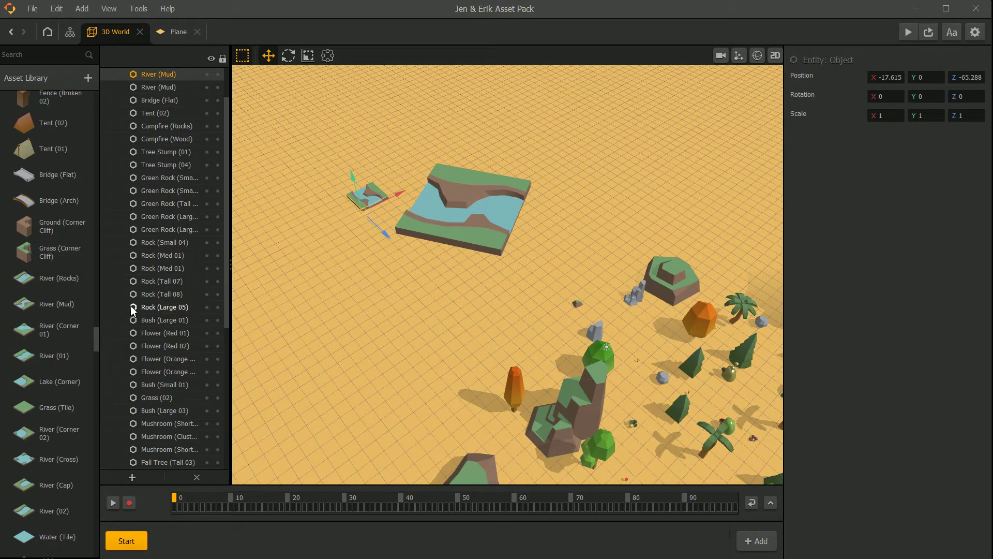
key(Delete)
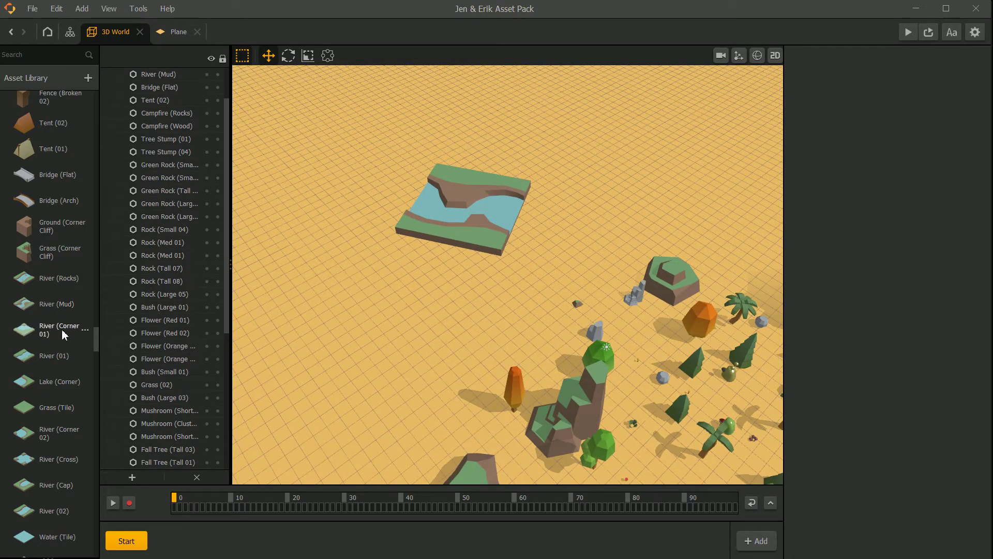
- Place River (Corner 01) beside River (Mud) at about X -34.811, Z -58.389, and scale it uniformly to 2.455
drag(118, 335, 322, 288)
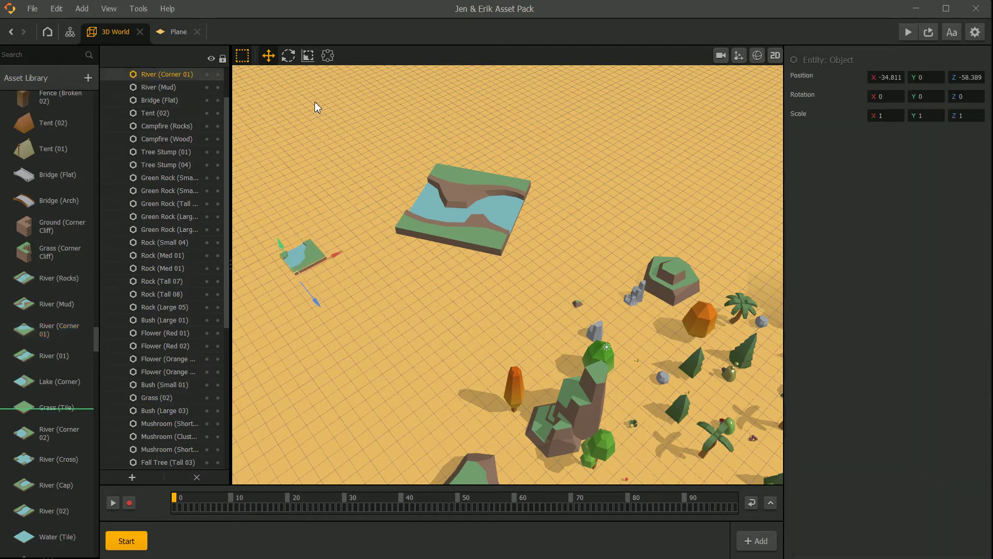
drag(295, 275, 394, 234)
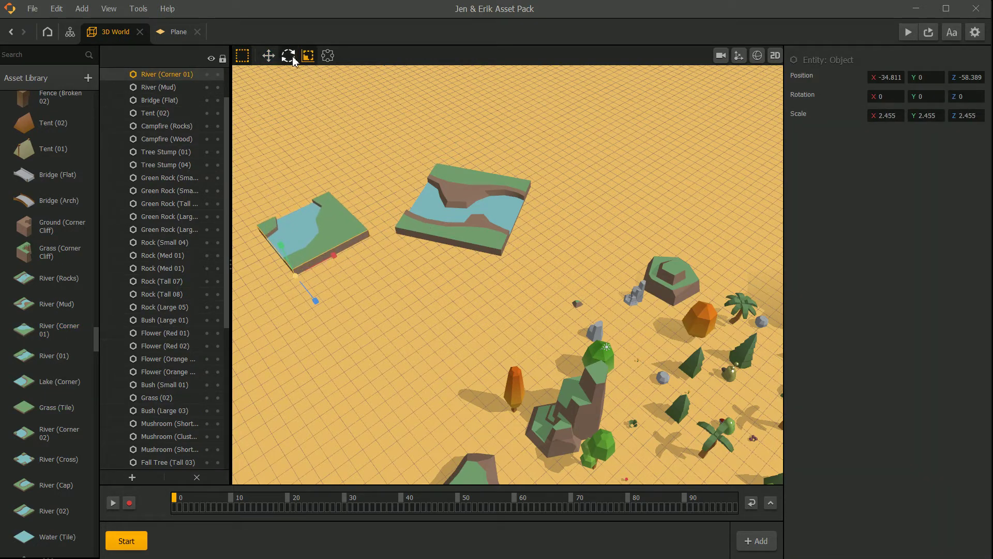
- Move River (Corner 01) against River (Mud) at about X -9.895, and rotate it to about Y 124.133
click(336, 284)
click(338, 243)
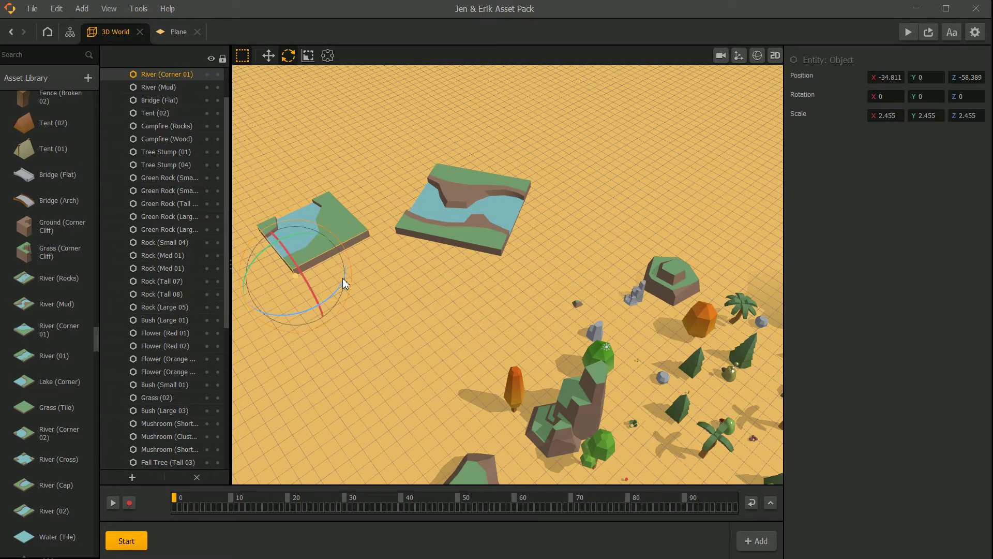
drag(343, 284, 52, 332)
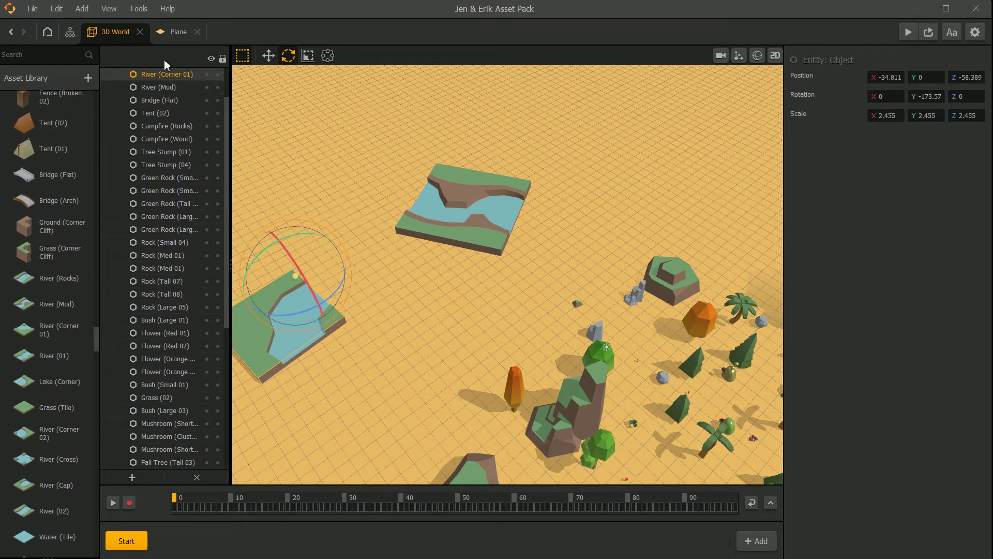
drag(316, 266, 412, 221)
scroll(413, 221, up, 5)
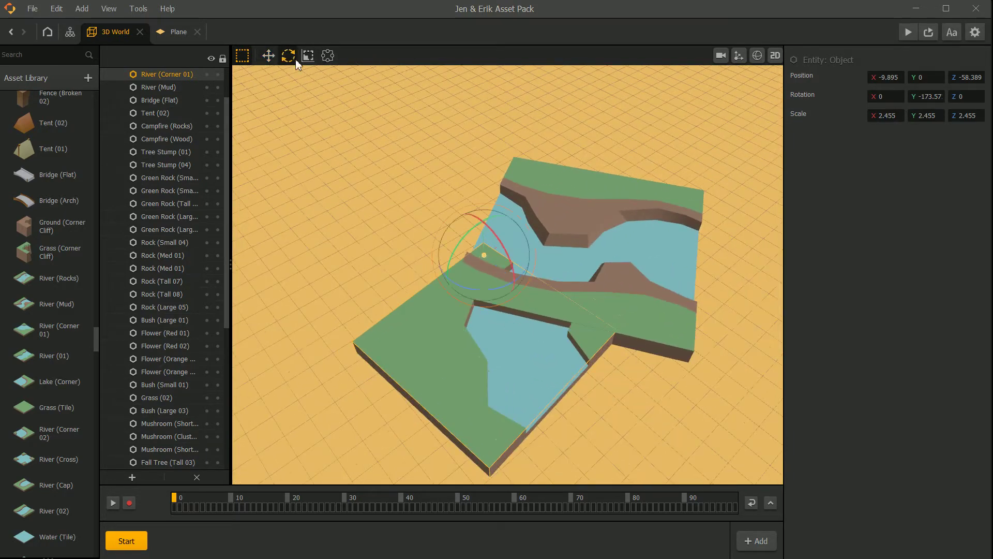
drag(512, 287, 442, 281)
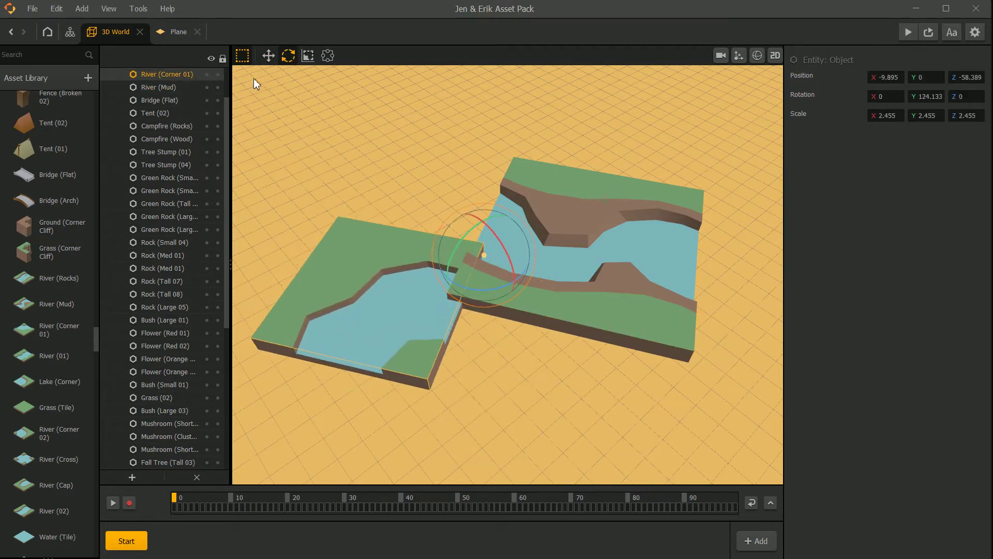
- Align River (Corner 01) with River (Mud) at about X 0.184, Y -0.318, with Y rotation 122.379 and scale 3.159, and deselect it
click(269, 56)
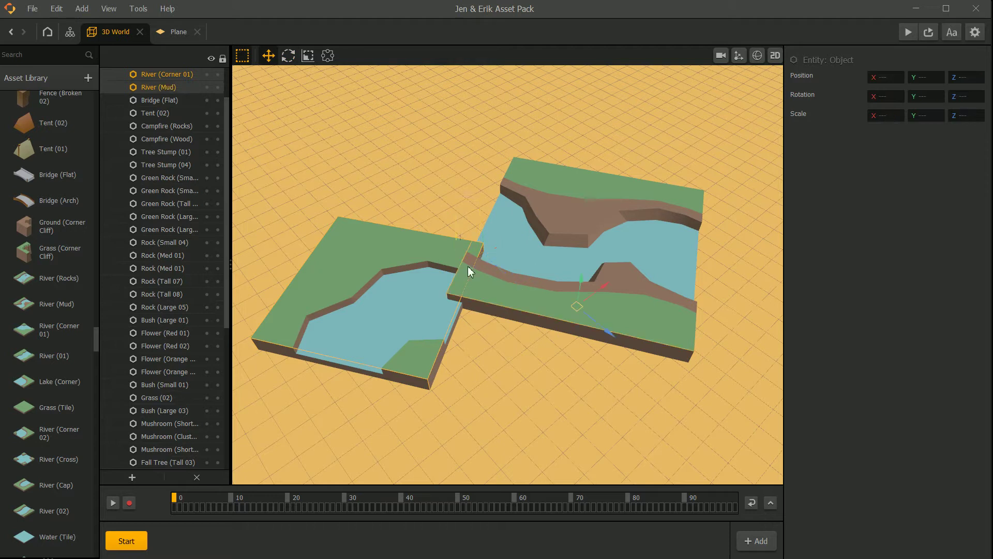
drag(486, 258, 503, 199)
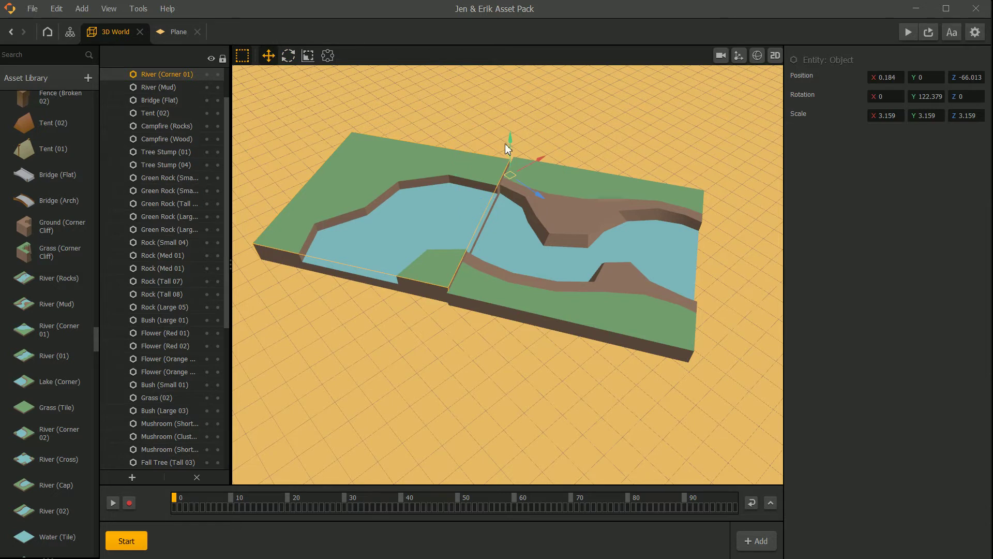
drag(510, 144, 508, 144)
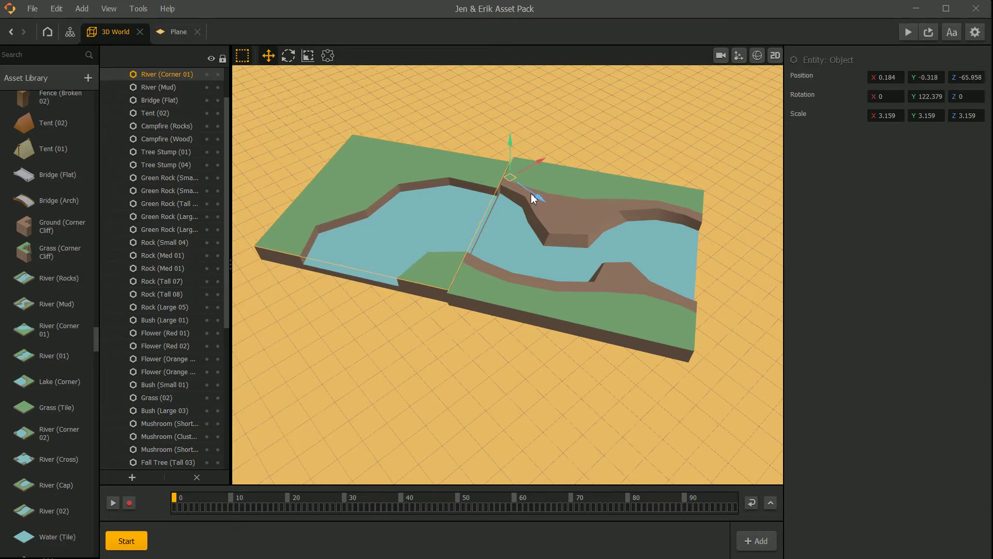
drag(531, 194, 533, 195)
click(572, 122)
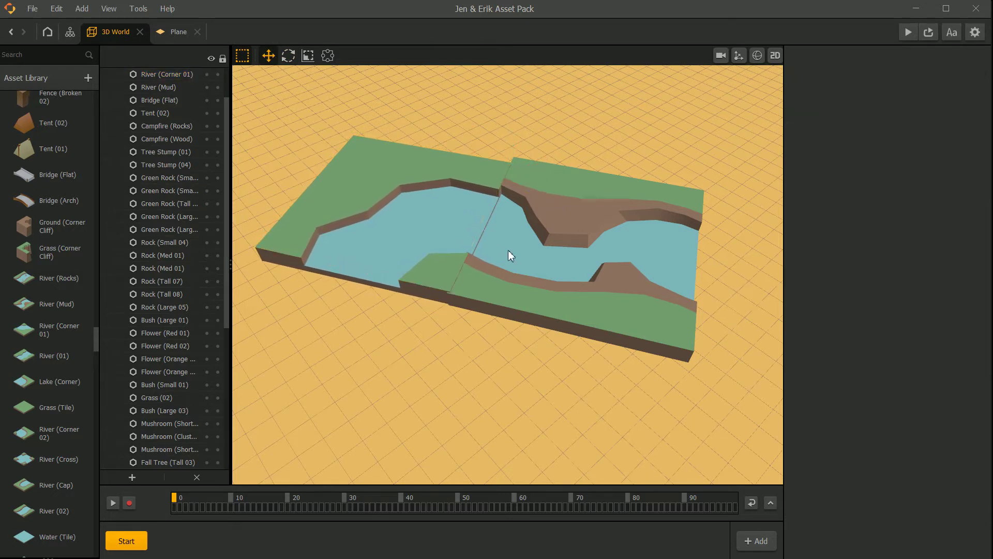
click(535, 254)
click(607, 377)
scroll(461, 404, down, 10)
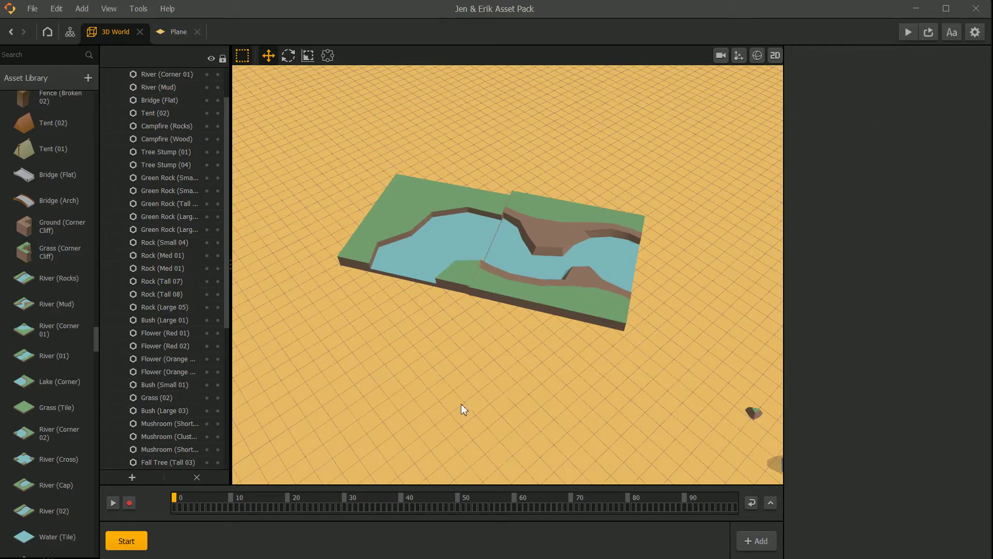
scroll(509, 364, up, 3)
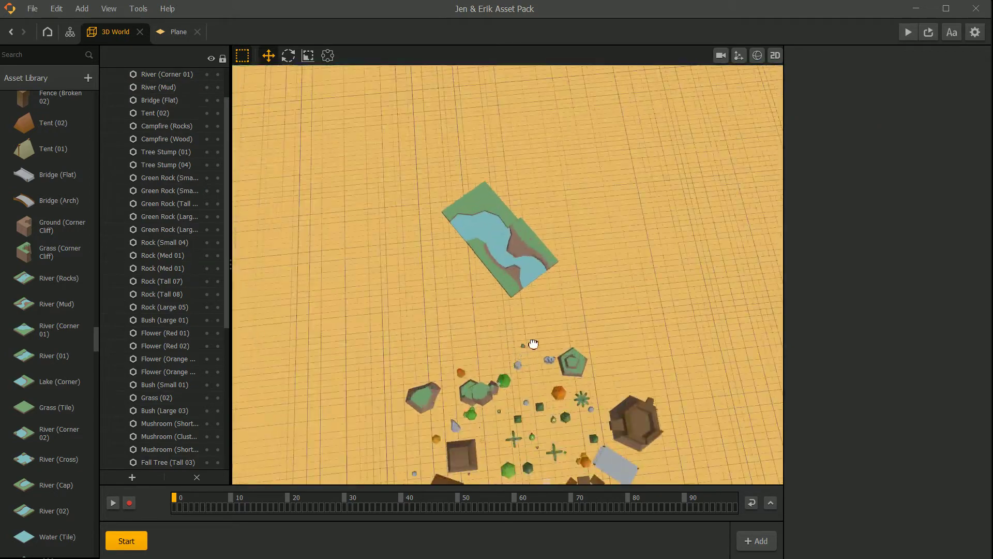
- Place Waterfall (Top) at about X -53.798, Z -34.621, scale it uniformly to 5.141, and deselect it
scroll(53, 410, down, 5)
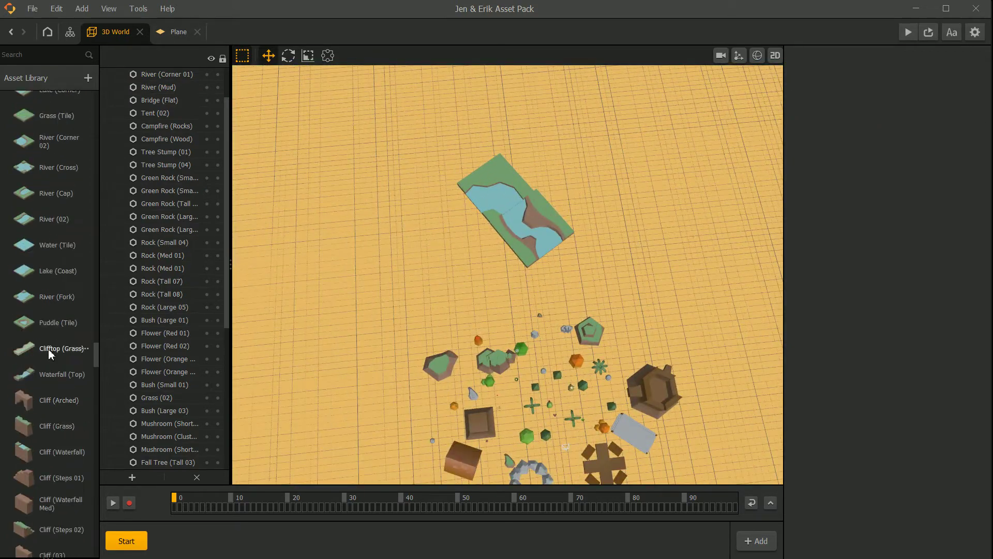
drag(54, 376, 396, 304)
scroll(388, 306, up, 3)
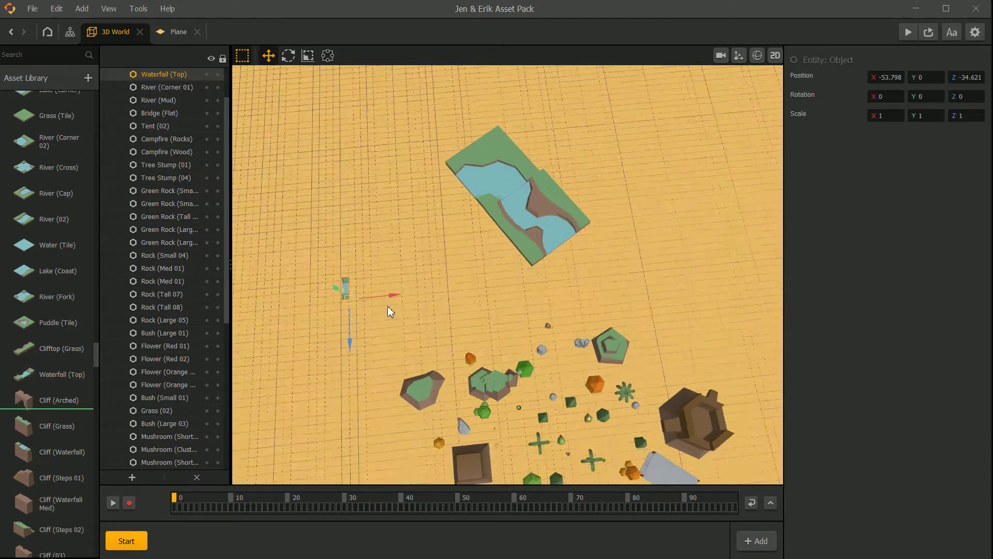
click(308, 58)
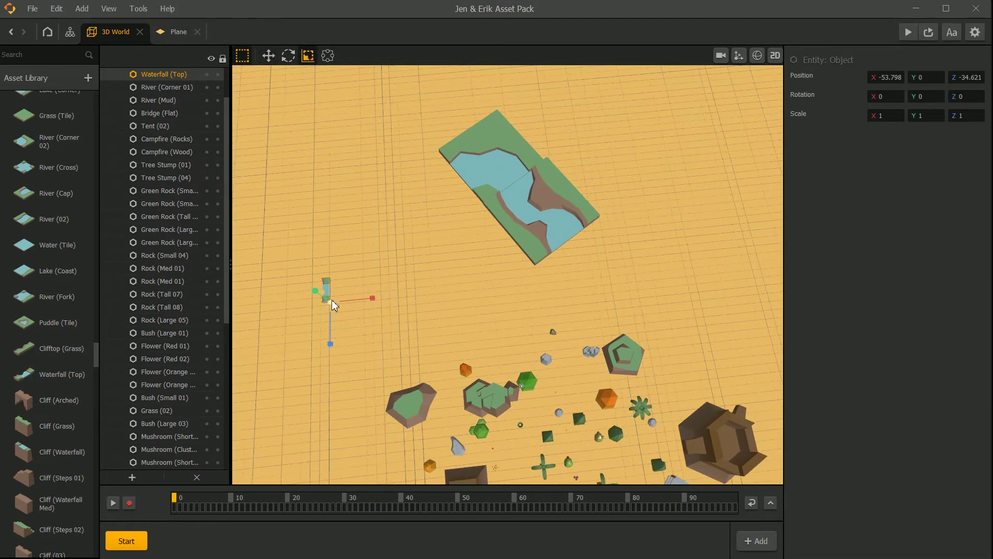
drag(331, 300, 849, 259)
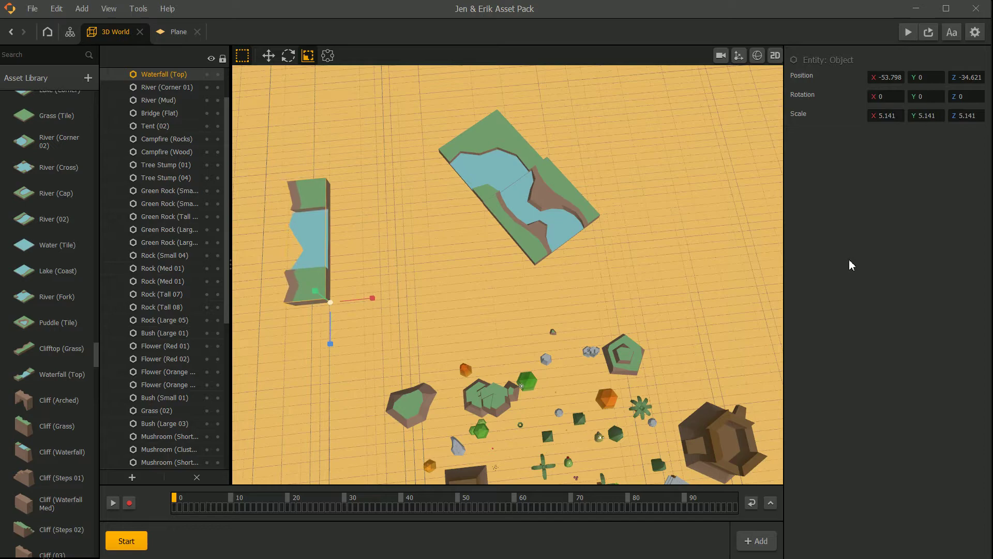
click(491, 250)
middle_drag(421, 278, 499, 191)
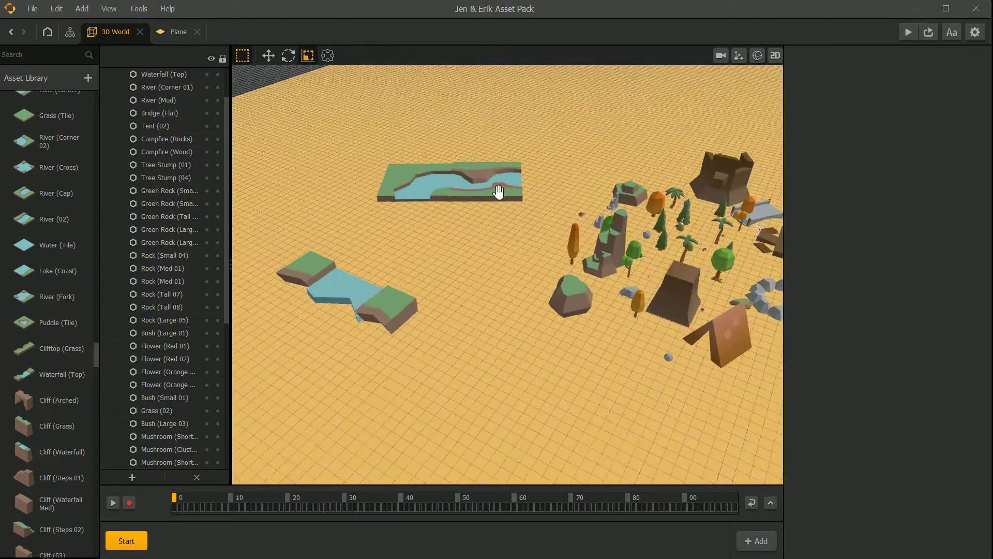
click(379, 294)
click(446, 262)
scroll(538, 332, down, 4)
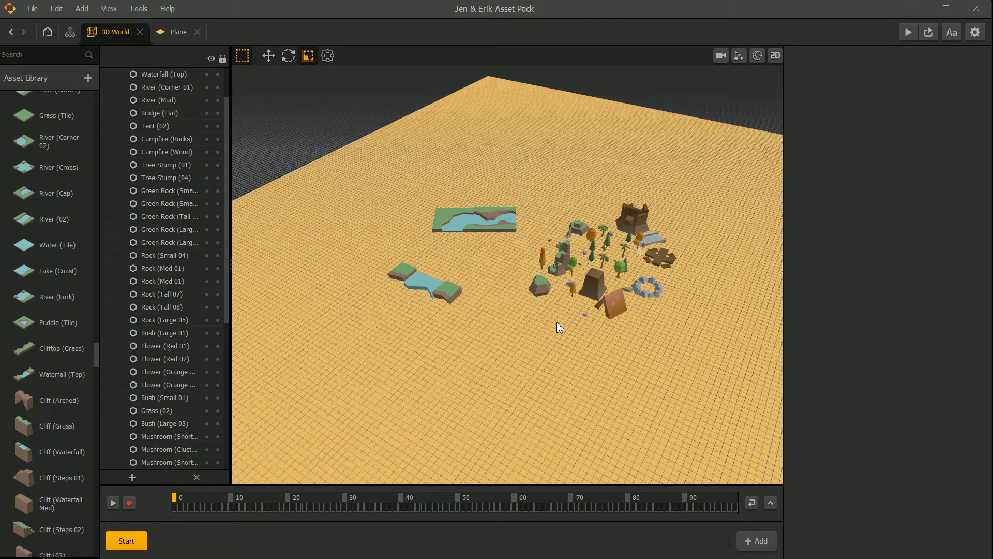
- Place Cliff (Steps 01) beside Waterfall (Top) at about X -93.426, Z -39.979, with a uniform scale of 4.951, and deselect it
scroll(57, 424, down, 3)
drag(56, 332, 857, 287)
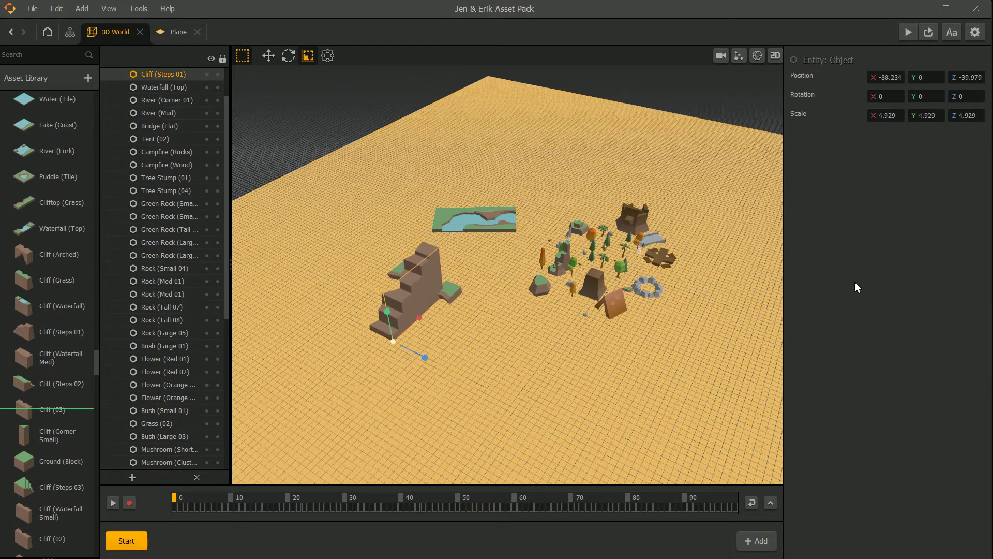
click(268, 56)
mouse_move(395, 340)
mouse_down()
mouse_move(341, 321)
mouse_move(372, 345)
mouse_move(372, 364)
mouse_move(391, 340)
mouse_up()
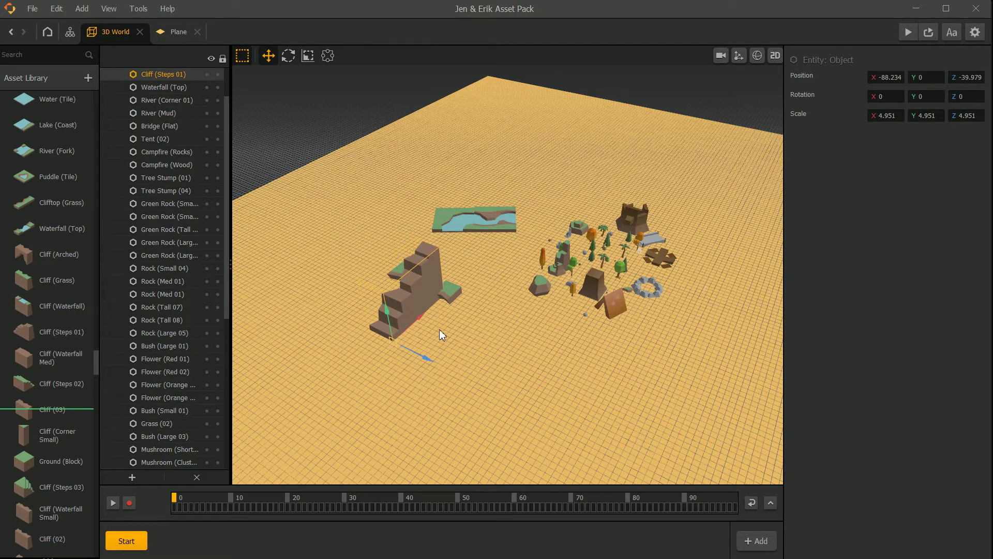
right_drag(451, 334, 436, 354)
mouse_move(397, 319)
mouse_down()
mouse_move(383, 329)
mouse_move(395, 322)
mouse_up()
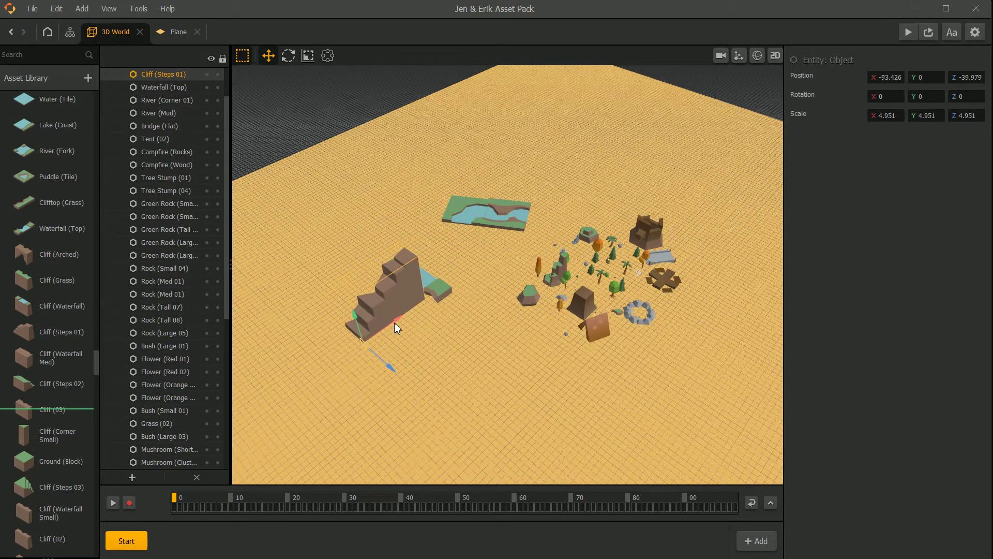
click(482, 344)
- Place Cliff (Corner Small) at about X -58.521, Z -4.118, scale it uniformly to 7.47, and deselect it
scroll(486, 345, down, 3)
right_drag(487, 345, 518, 335)
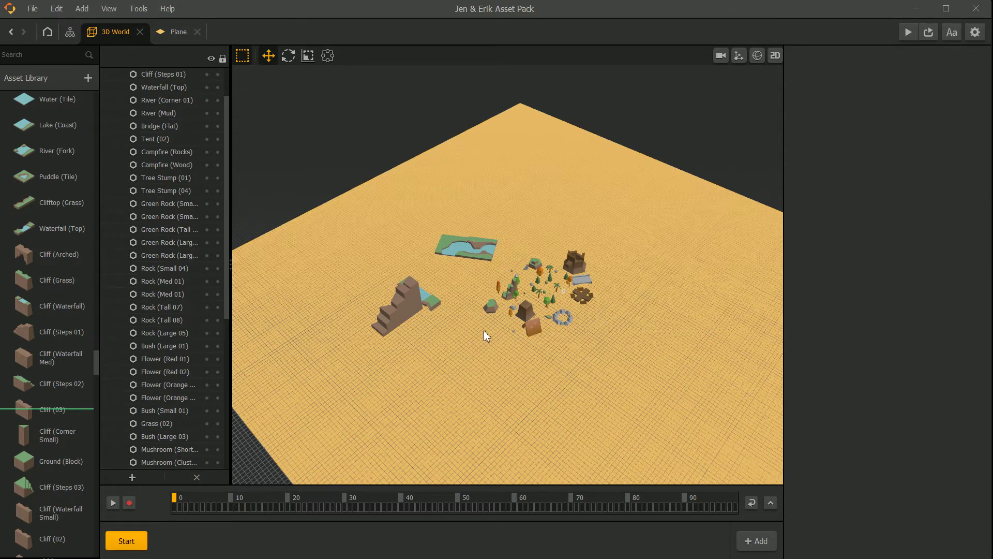
middle_drag(486, 335, 410, 352)
click(60, 436)
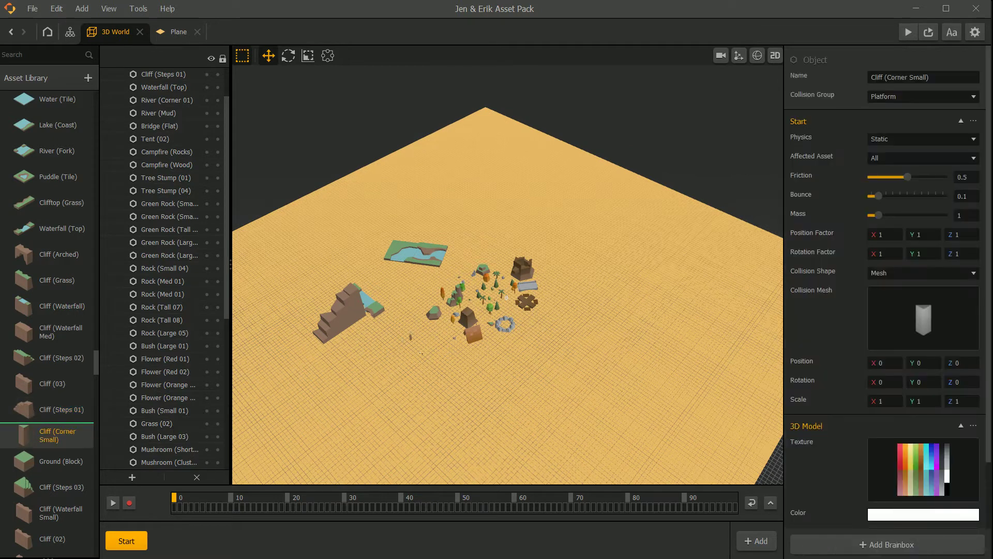
click(427, 351)
click(307, 55)
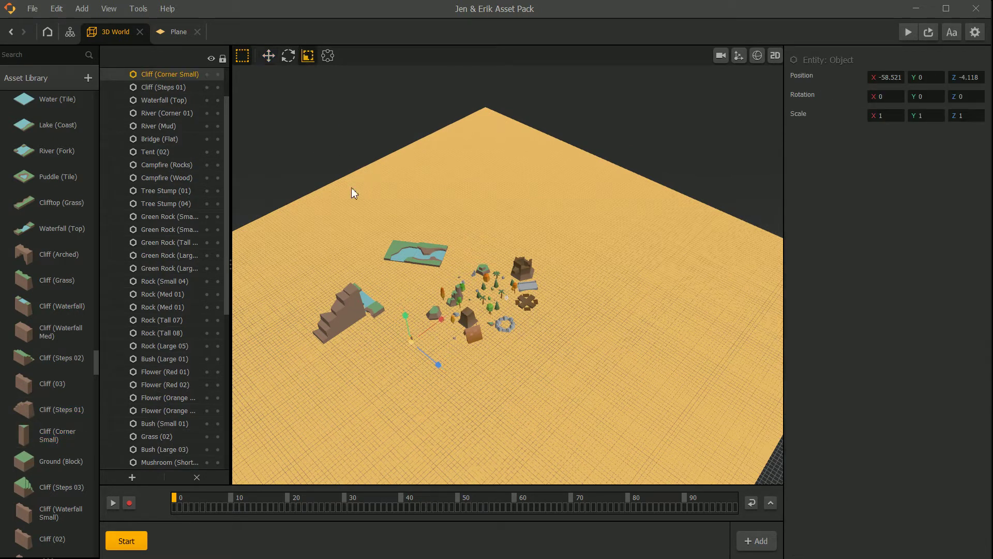
drag(413, 343, 444, 361)
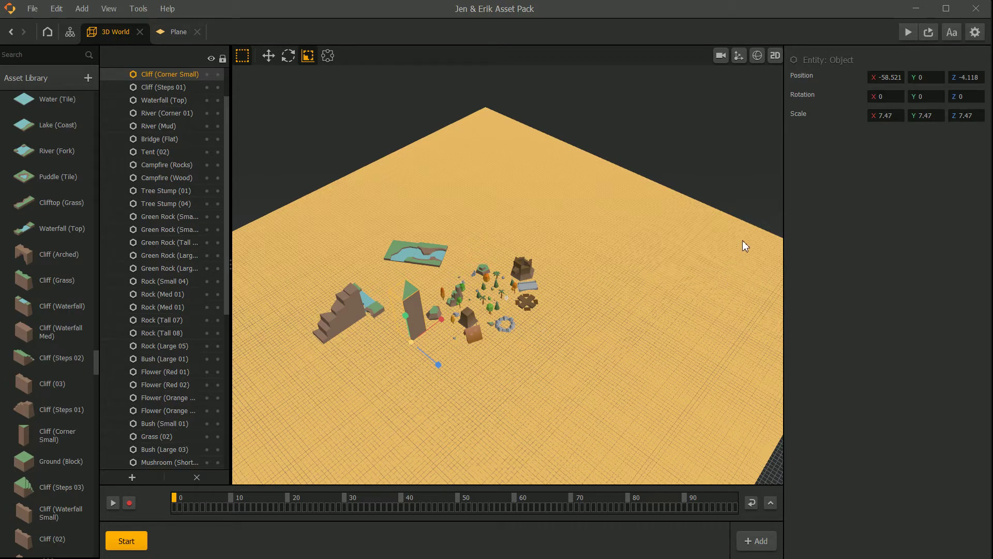
click(680, 161)
- Place Cliff (03) at about X 24.647, Z -31.576, scale it up uniformly into a large wall, and deselect it
middle_drag(510, 325, 483, 321)
scroll(452, 326, up, 5)
scroll(458, 311, up, 3)
scroll(424, 290, down, 5)
scroll(424, 282, up, 5)
scroll(424, 283, up, 2)
drag(67, 385, 573, 242)
drag(576, 278, 652, 260)
middle_drag(650, 260, 596, 273)
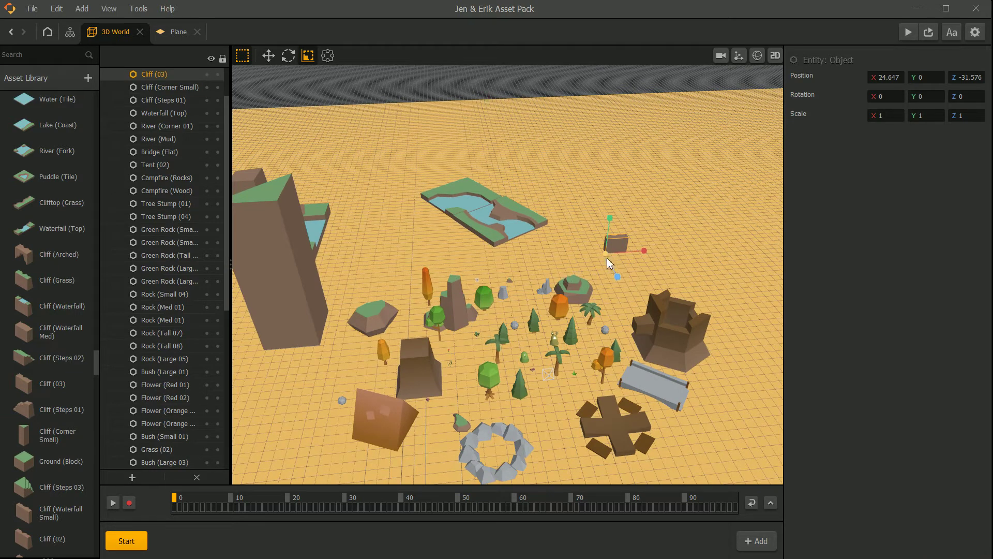
click(676, 254)
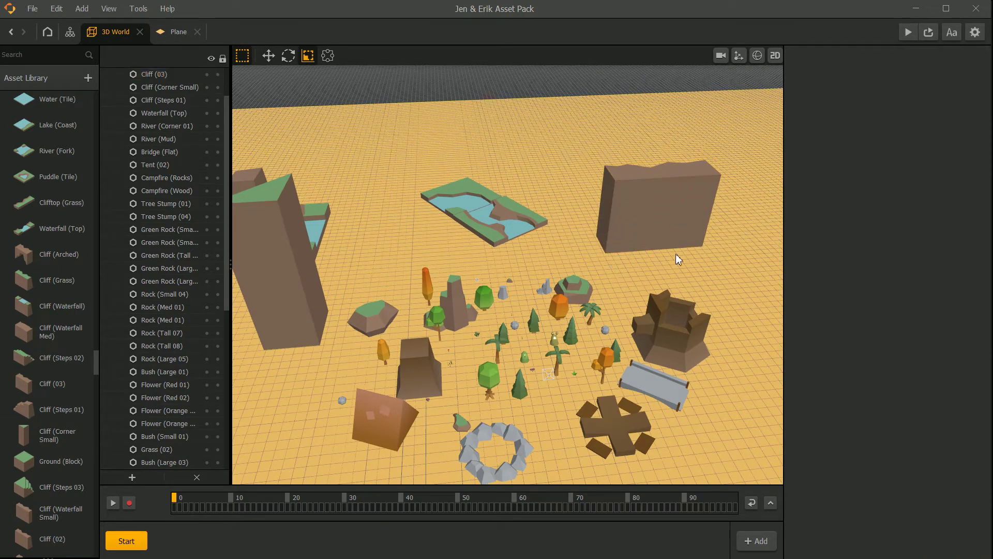
- Place Ground (Block) at about X 7.989, Z -28.562, and Cliff (Steps 03) at about X 23.912, Z -15.493, with scale 2.649
drag(57, 461, 558, 251)
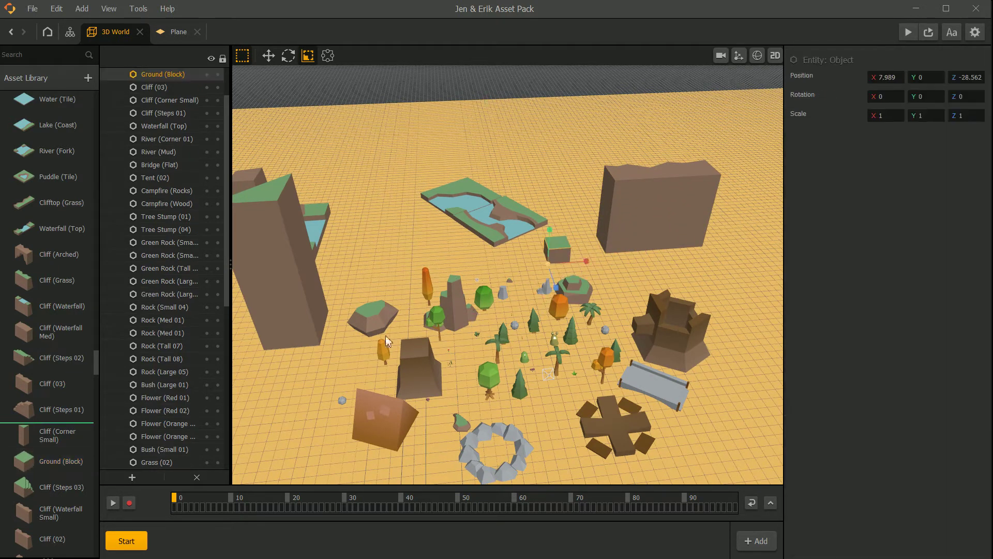
drag(57, 489, 622, 292)
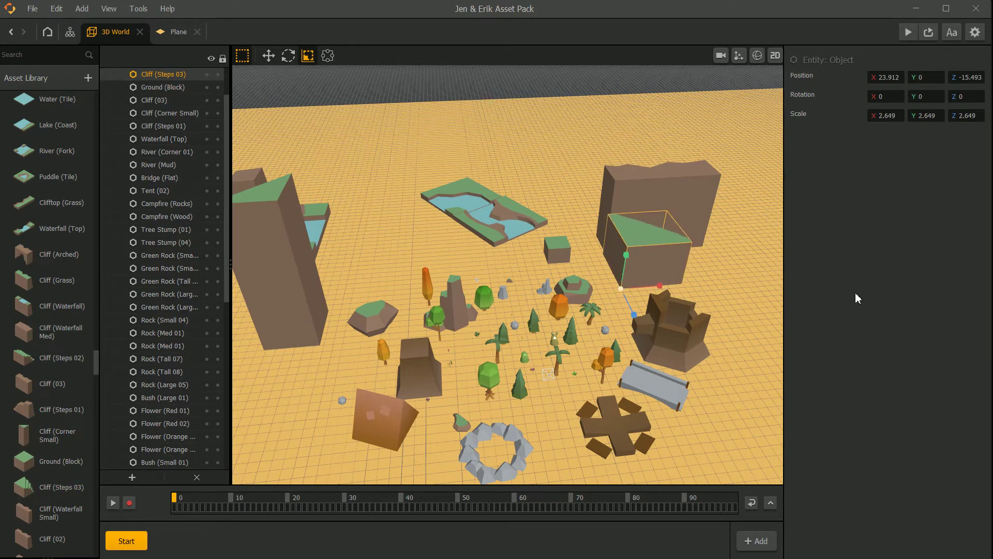
- Rotate Cliff (Steps 03) about its vertical axis so its steps face the scene's assets, and deselect it
middle_drag(654, 279, 598, 276)
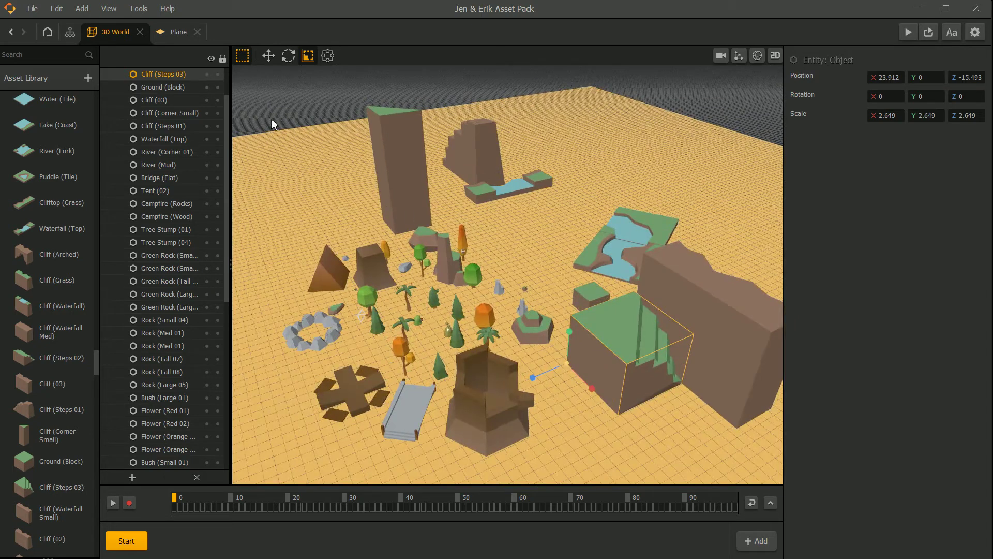
click(288, 55)
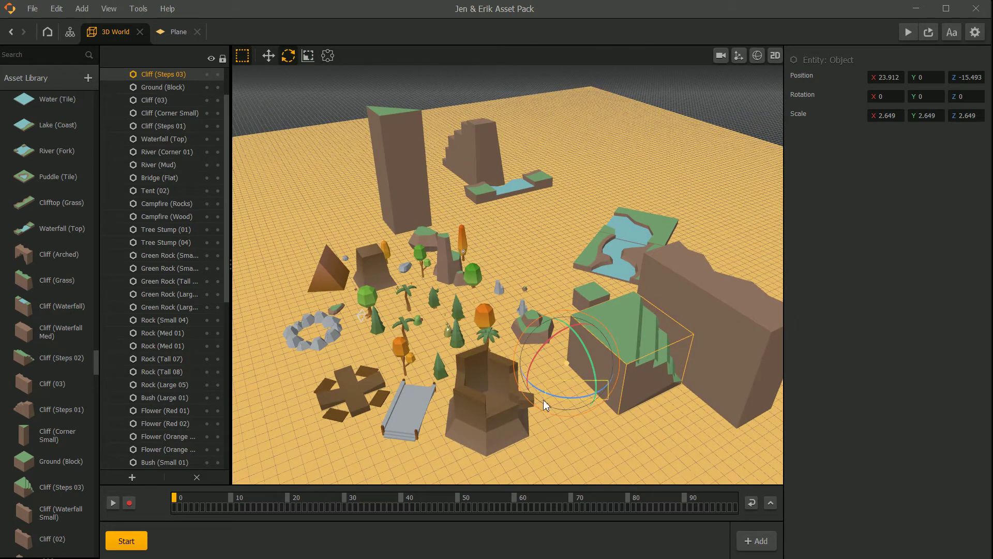
drag(553, 404, 560, 408)
click(704, 242)
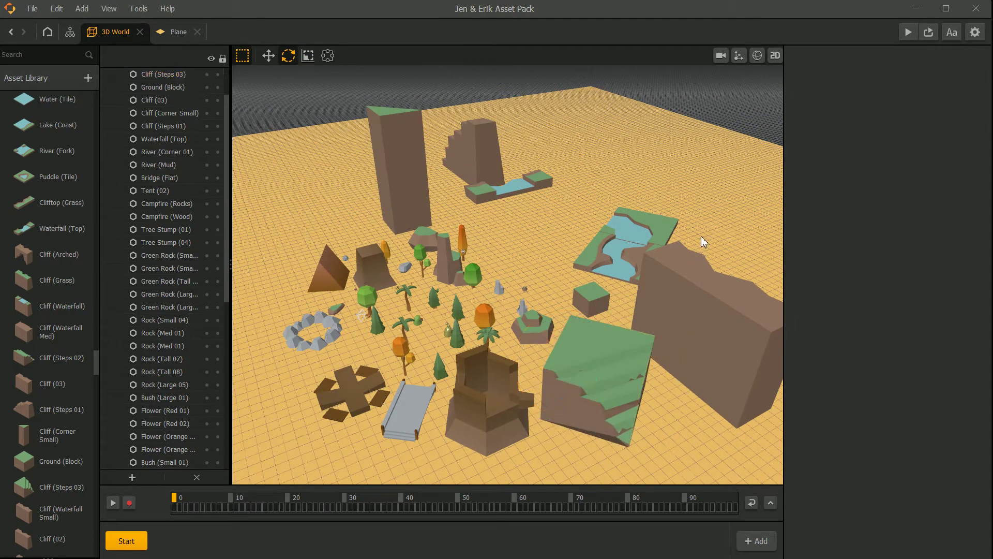
- Place Bridge between the red flower and the small bush at about X -17.835, Z 2.885
scroll(640, 191, up, 3)
middle_drag(641, 191, 634, 228)
middle_drag(383, 291, 481, 320)
scroll(67, 434, down, 5)
scroll(66, 435, down, 3)
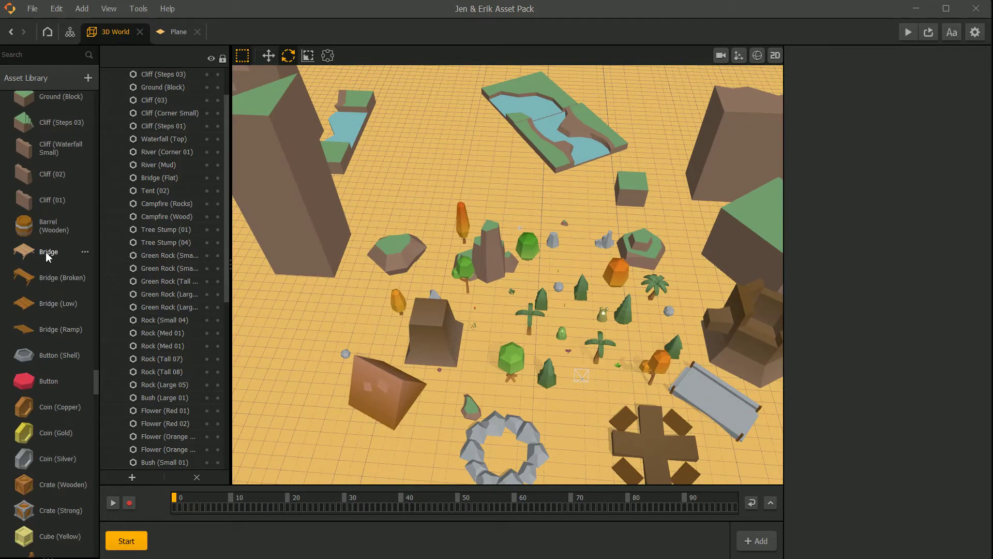
drag(47, 252, 485, 322)
scroll(476, 323, up, 6)
middle_drag(477, 399, 498, 312)
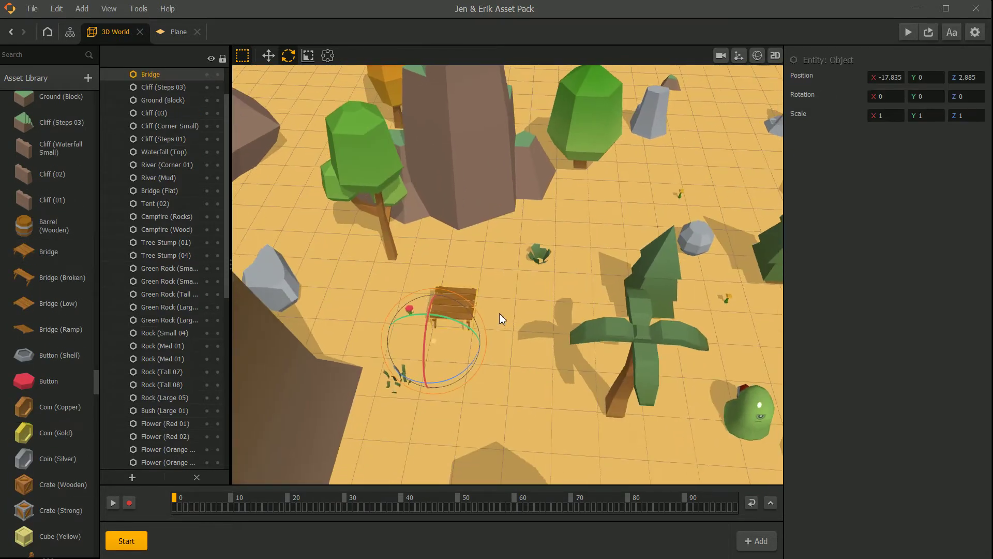
scroll(476, 345, up, 2)
middle_drag(536, 350, 545, 332)
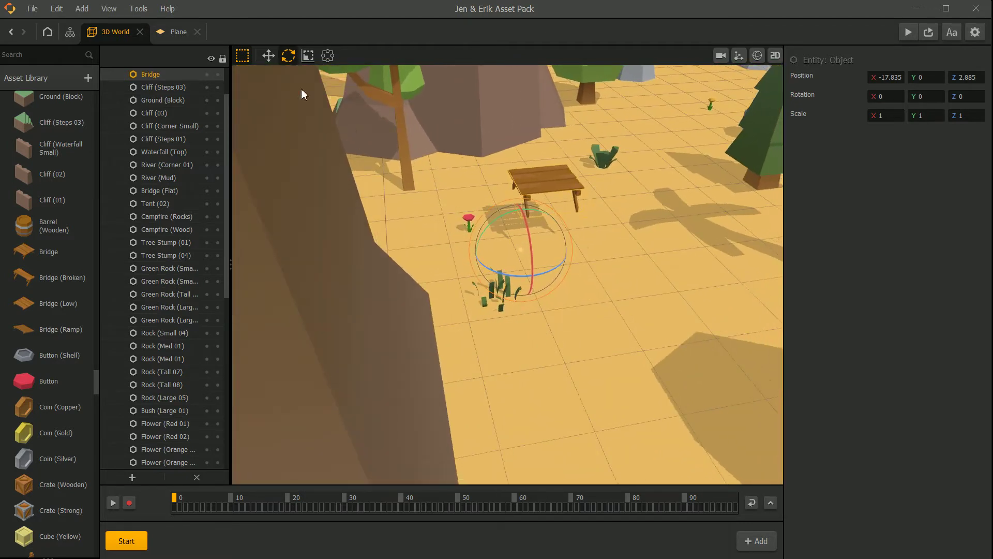
- Lower Bridge vertically until its legs rest on the sand, and deselect it
click(269, 56)
drag(526, 216, 520, 247)
click(610, 271)
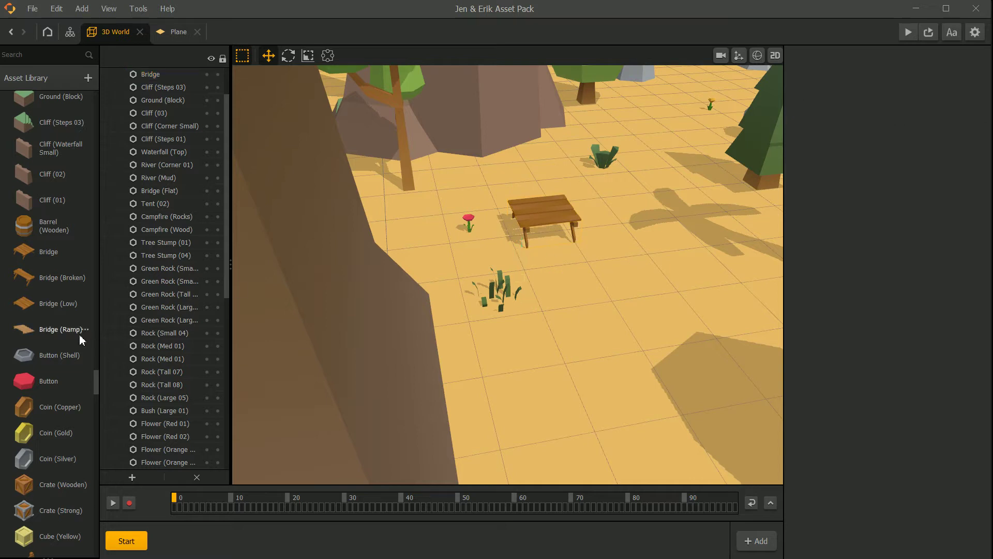
- Place Button (Shell) near Bridge at about X -16.294, Z 5.972, and fit Button inside it at about X -16.269, Z 5.907
scroll(59, 358, down, 3)
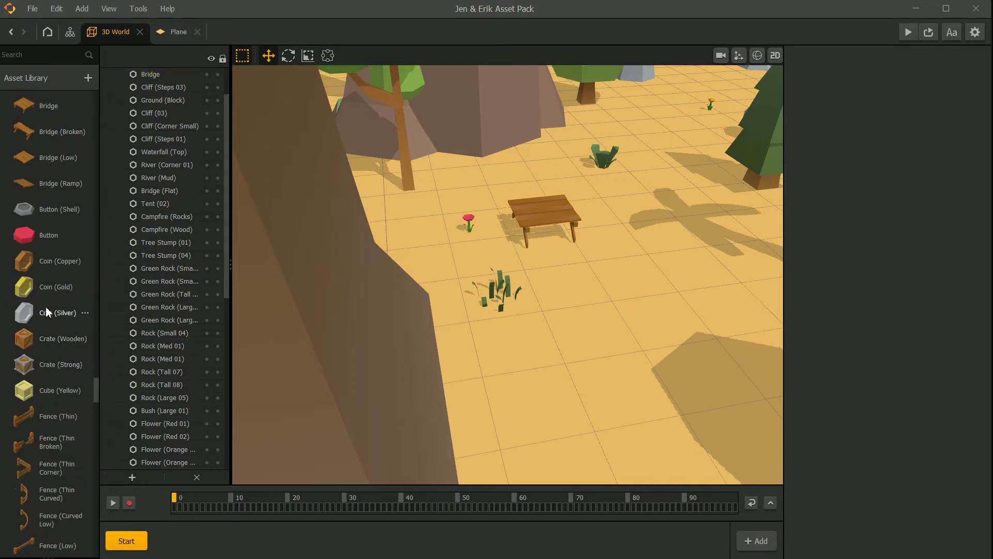
drag(31, 209, 613, 314)
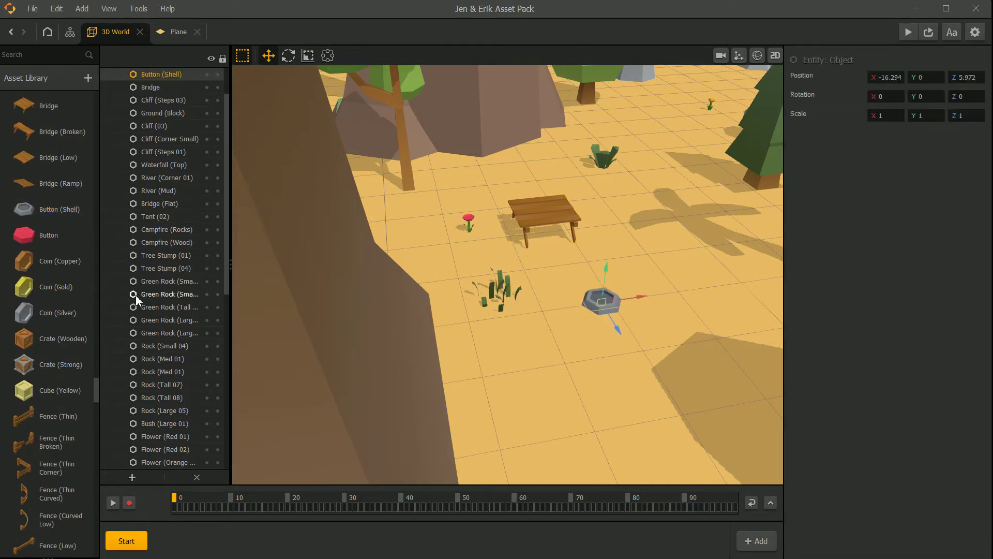
drag(36, 245, 611, 313)
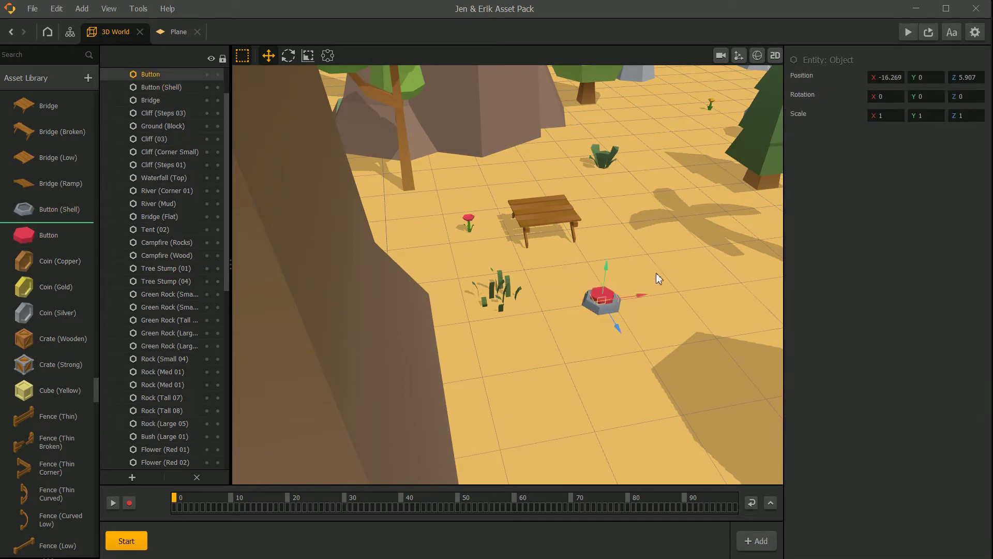
- Deselect Button and place Fence (Thin) on open sand in front of the trees at about X -1.59, Z 18.911
scroll(570, 326, down, 8)
scroll(474, 361, up, 3)
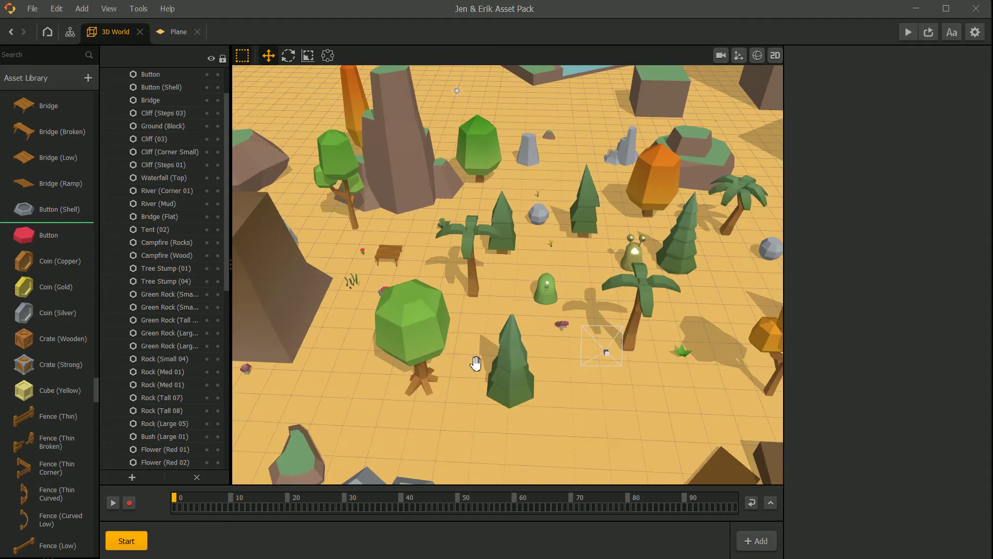
scroll(475, 344, down, 2)
middle_drag(475, 362, 499, 331)
scroll(476, 332, down, 3)
scroll(506, 307, up, 3)
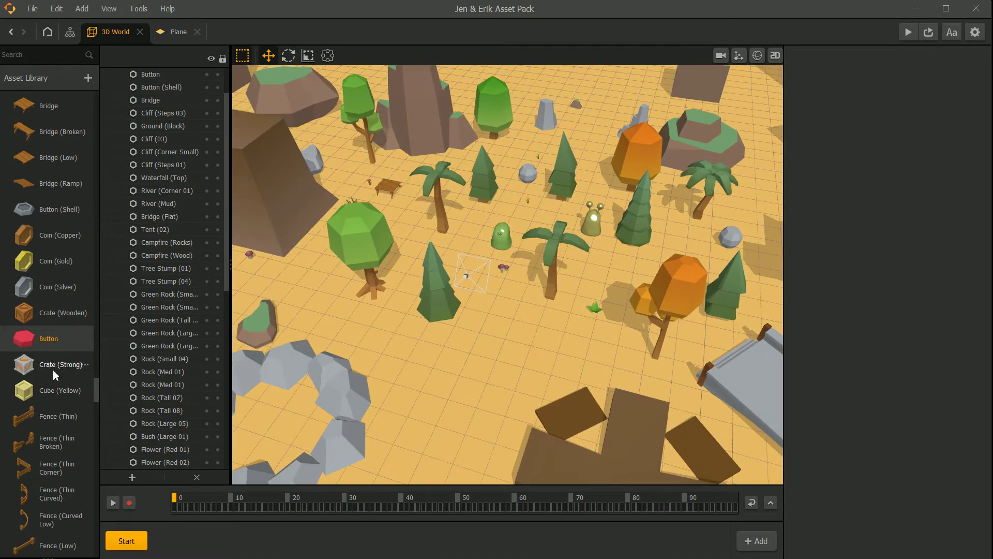
scroll(54, 375, down, 3)
drag(49, 270, 469, 371)
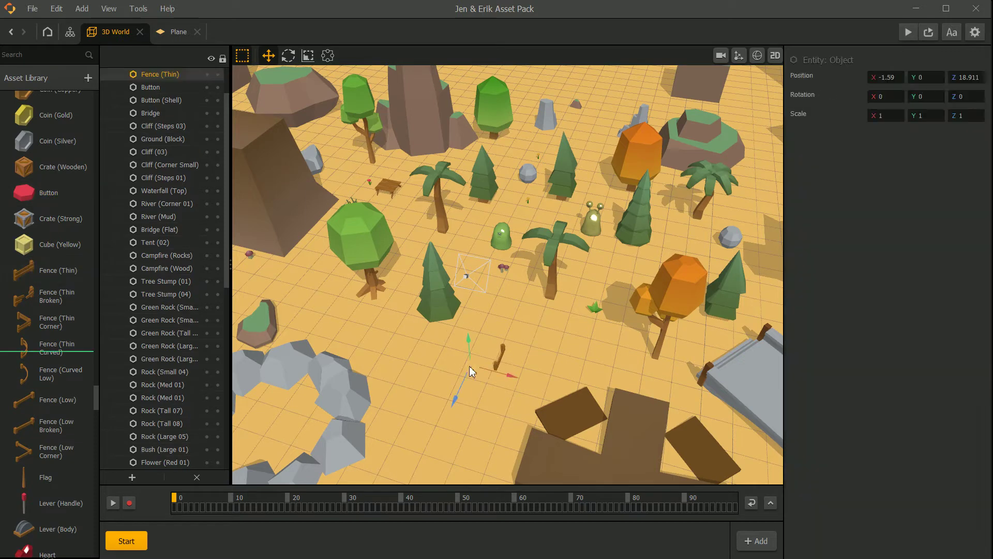
- Place Fence (Thin Corner) beside the campfire rock ring, and Fence (Curved Low) at about X -5.022, Z 23.529
middle_drag(470, 367, 531, 367)
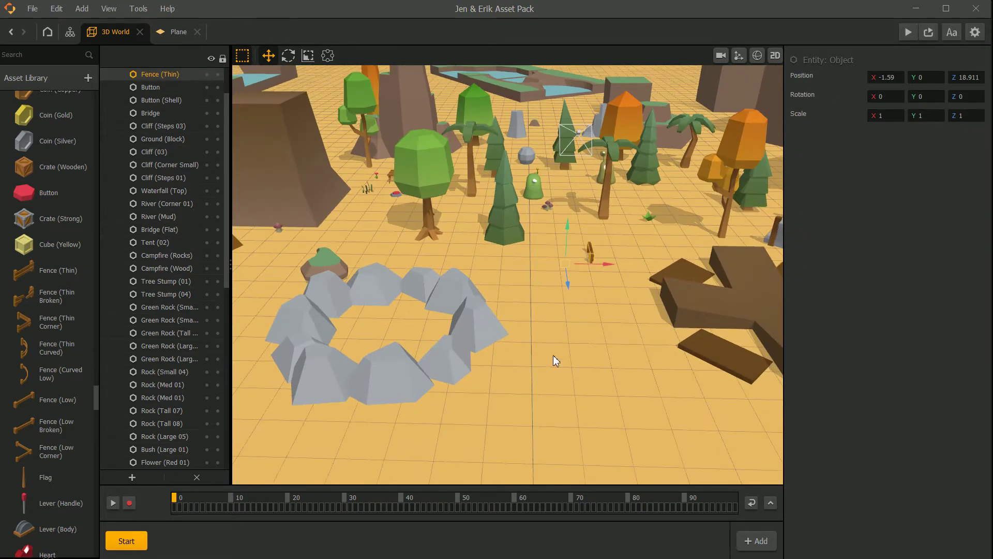
drag(41, 326, 565, 342)
drag(44, 372, 434, 388)
drag(514, 298, 514, 298)
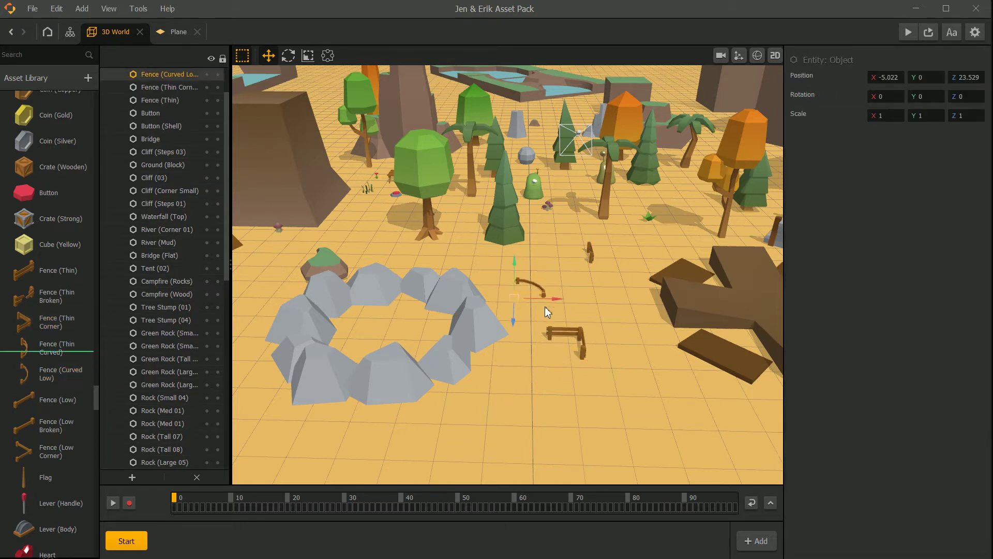
- Place Jewel next to Fence (Thin) at about X -2.155, Y 1.065, Z 16.994
scroll(58, 284, down, 5)
drag(57, 283, 558, 213)
key(f)
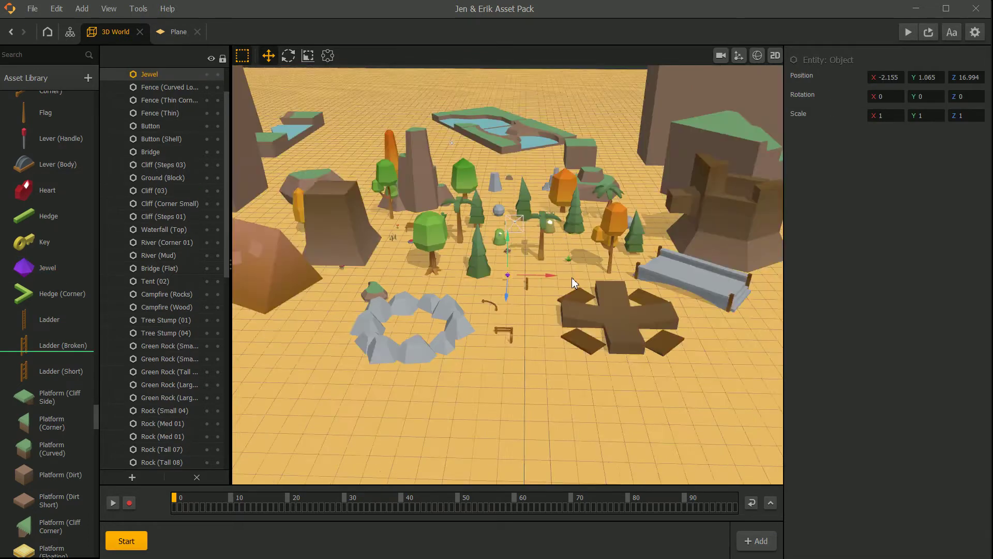
- Lower Jewel toward the sand to about Y 0.773, then deselect and reselect it
scroll(509, 286, up, 10)
mouse_move(515, 279)
middle_down()
mouse_move(549, 295)
mouse_move(513, 265)
middle_up()
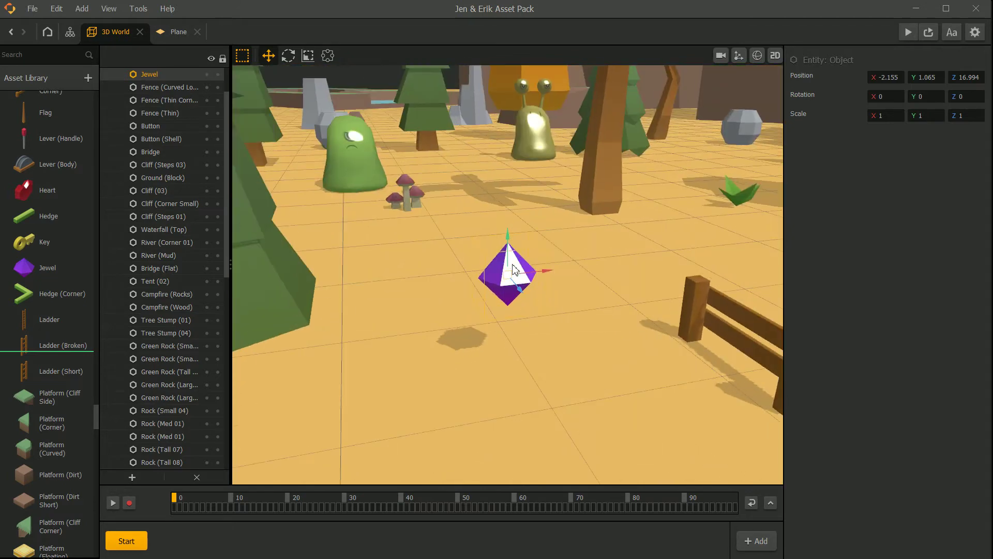
drag(508, 244, 509, 268)
click(558, 284)
scroll(558, 284, down, 3)
middle_drag(557, 284, 607, 321)
click(516, 304)
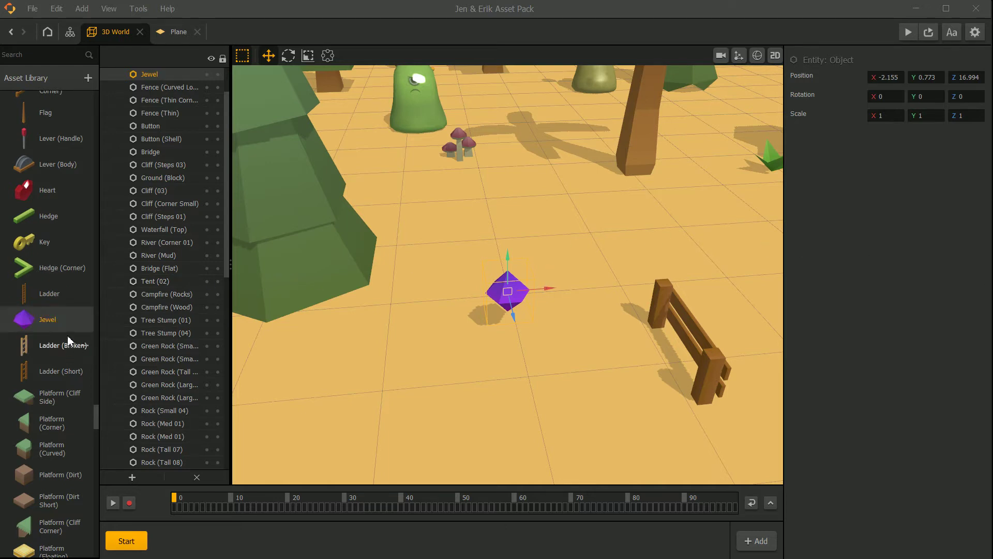
- Place Ladder (Broken) on the sand beside Jewel at about X -3.275, Z 15.427, and deselect it
drag(73, 348, 437, 278)
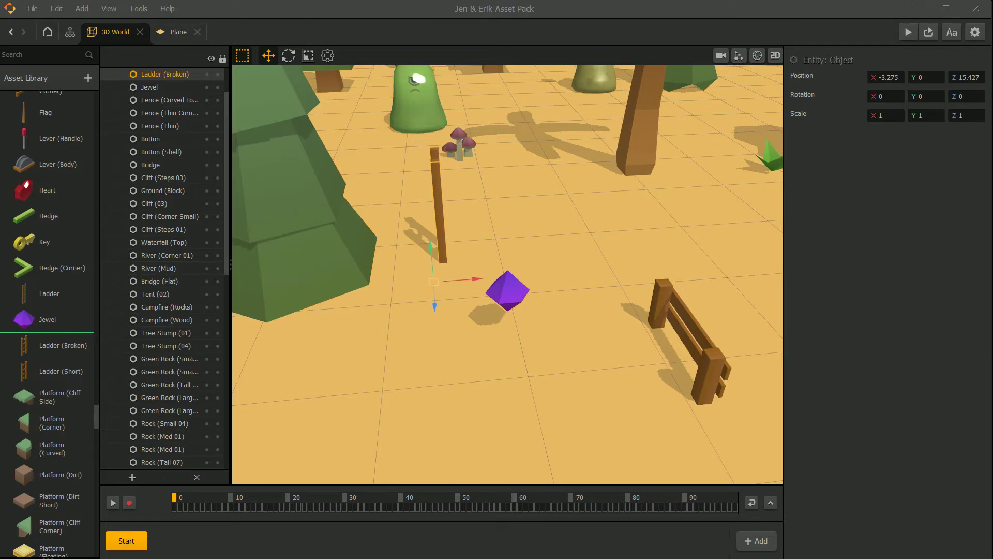
scroll(553, 294, down, 4)
right_drag(527, 250, 764, 301)
middle_drag(764, 300, 495, 328)
click(546, 351)
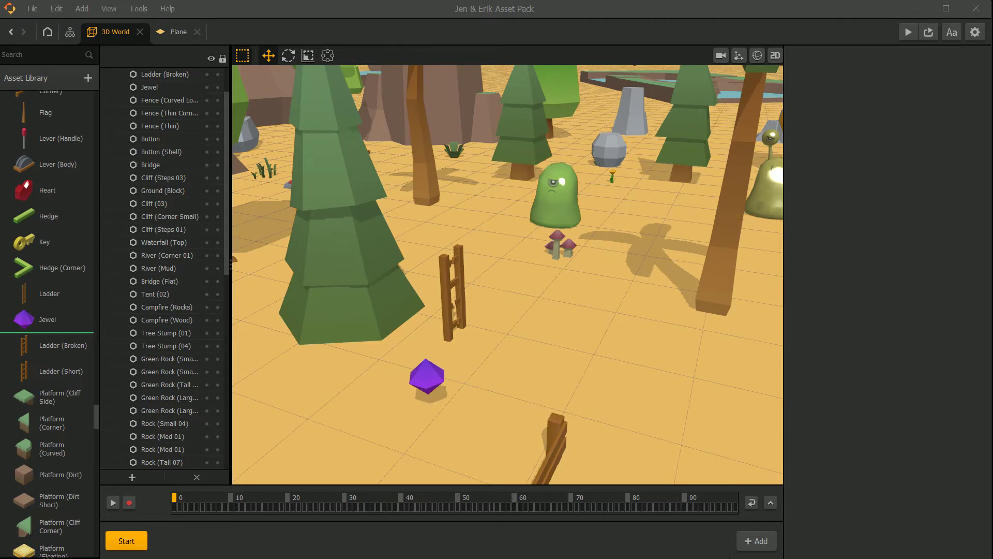
scroll(636, 238, down, 3)
middle_drag(607, 267, 466, 295)
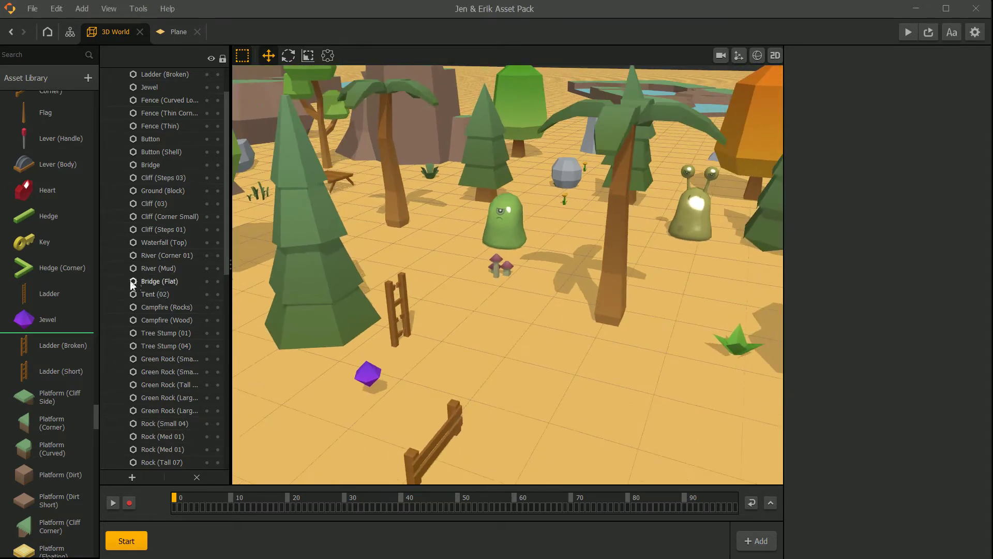
- Place Platform (Floating) on open sand between the river and the green tree at about X -8.529, Z -24.85
scroll(81, 316, down, 3)
click(79, 330)
scroll(59, 311, down, 10)
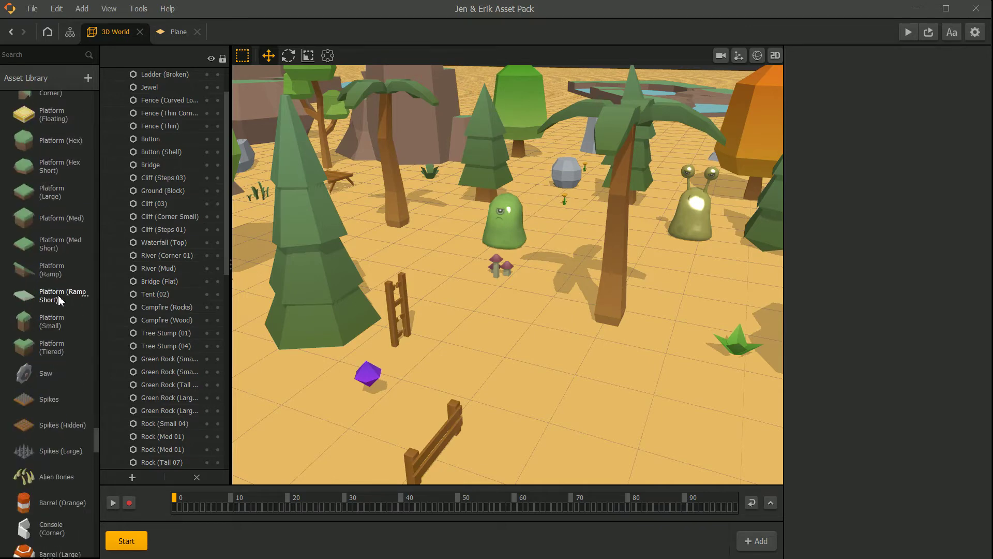
scroll(490, 294, down, 15)
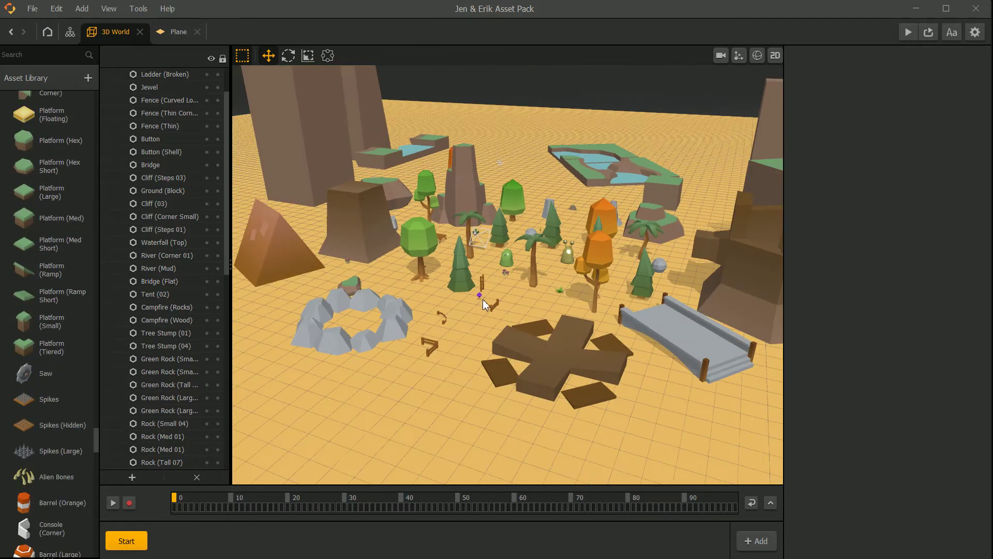
right_drag(519, 297, 491, 283)
scroll(471, 215, up, 5)
right_drag(472, 216, 463, 159)
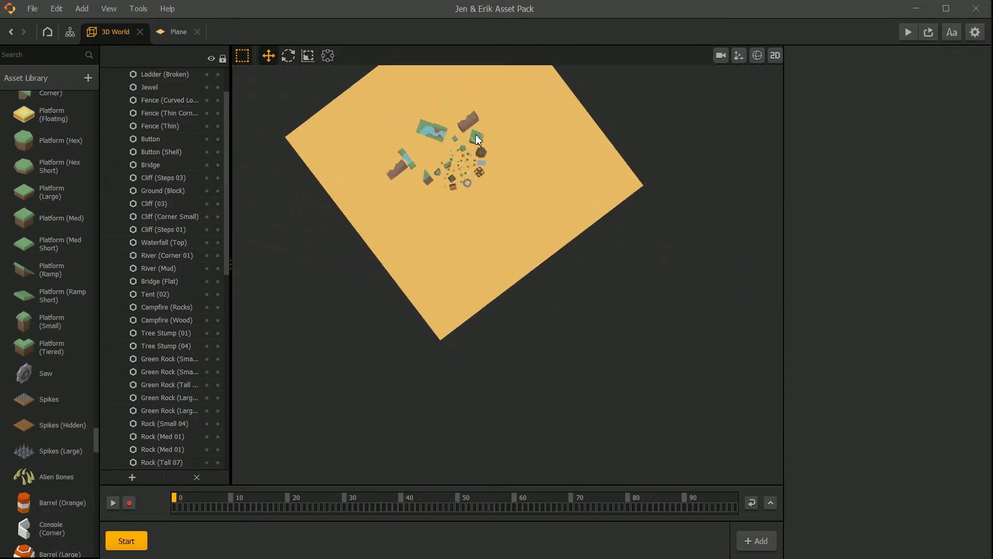
click(477, 138)
scroll(482, 326, up, 6)
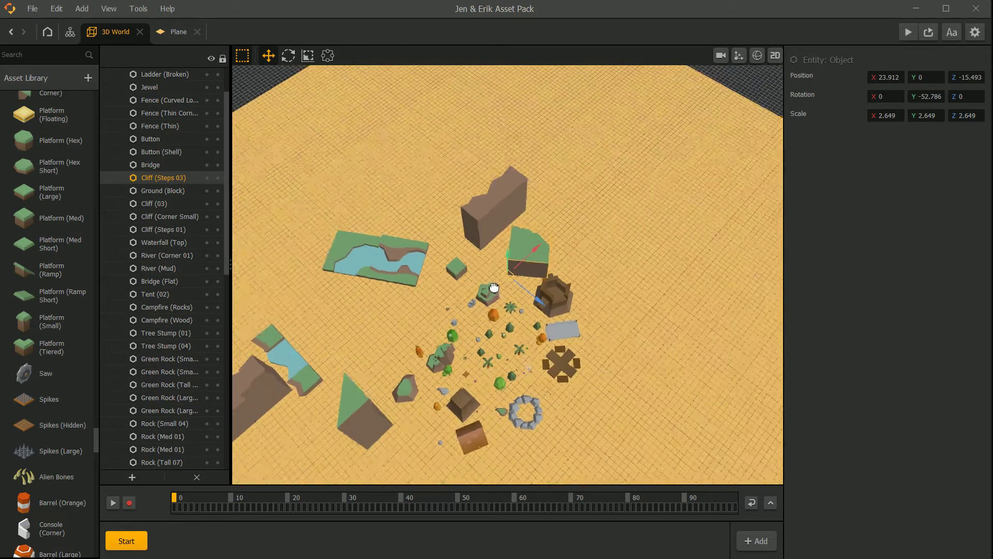
scroll(494, 288, up, 3)
click(52, 114)
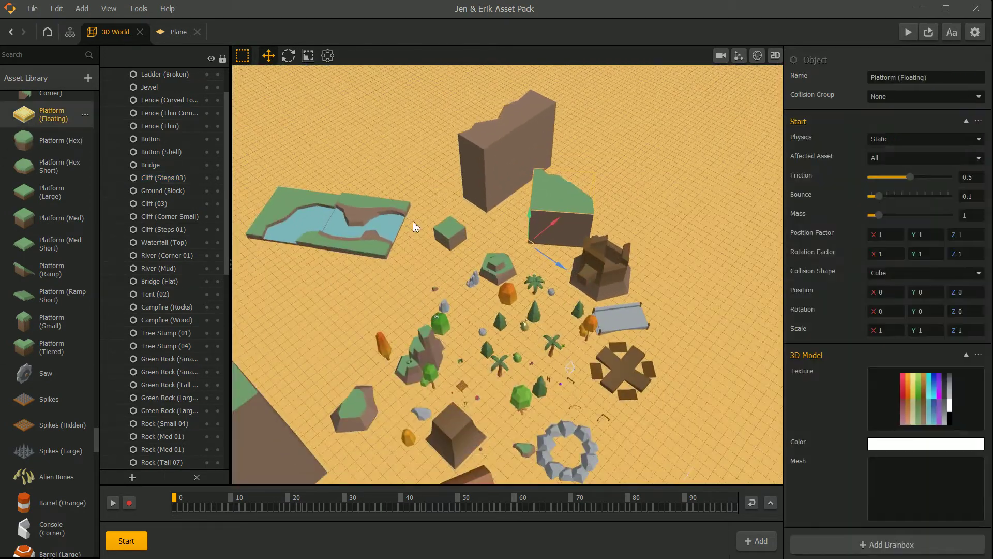
click(405, 296)
scroll(406, 296, up, 4)
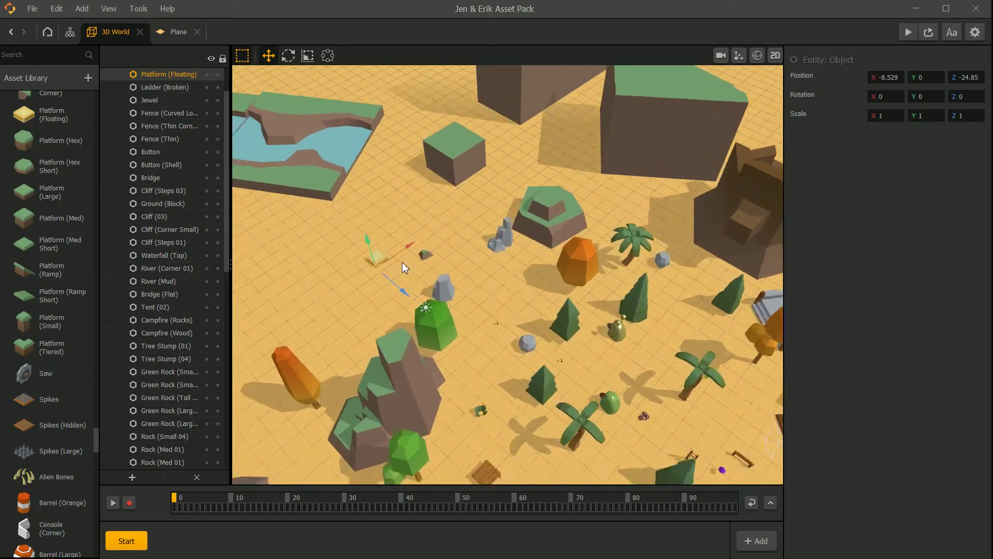
scroll(402, 262, up, 3)
- Scale Platform (Floating) up to about 2.483 on X and Z, with its height flattened to about 1.361
click(308, 56)
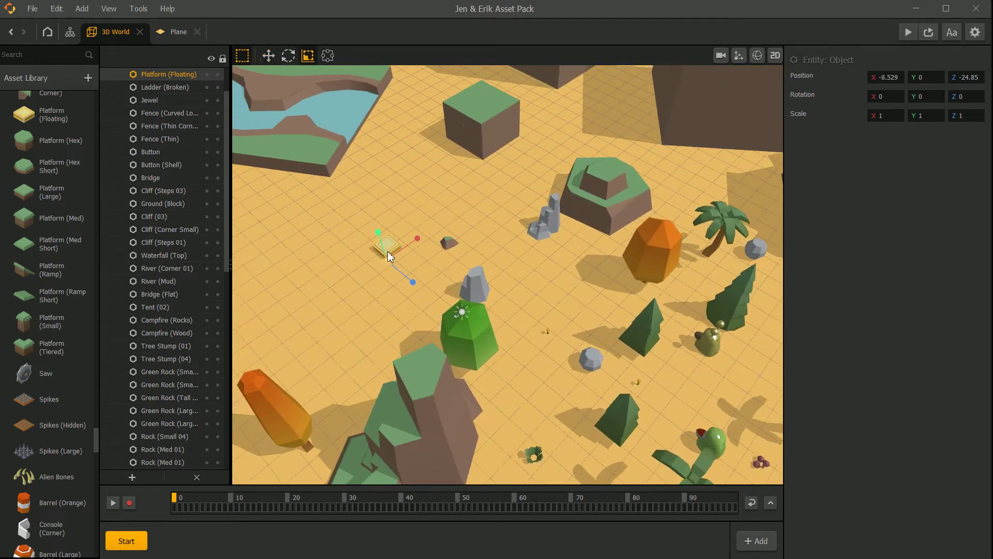
drag(386, 261, 586, 246)
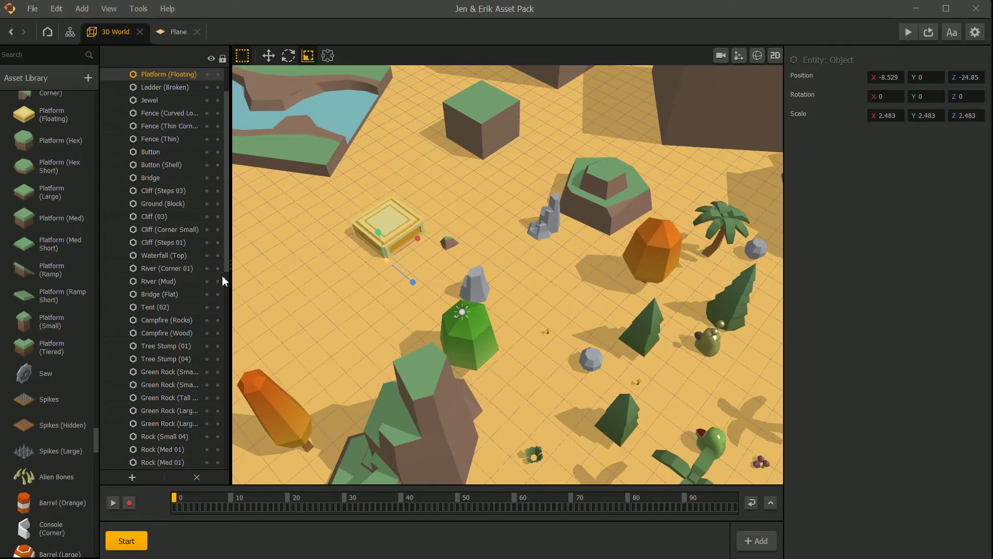
right_drag(245, 282, 302, 241)
drag(458, 178, 458, 196)
right_drag(459, 251, 440, 286)
scroll(435, 260, down, 5)
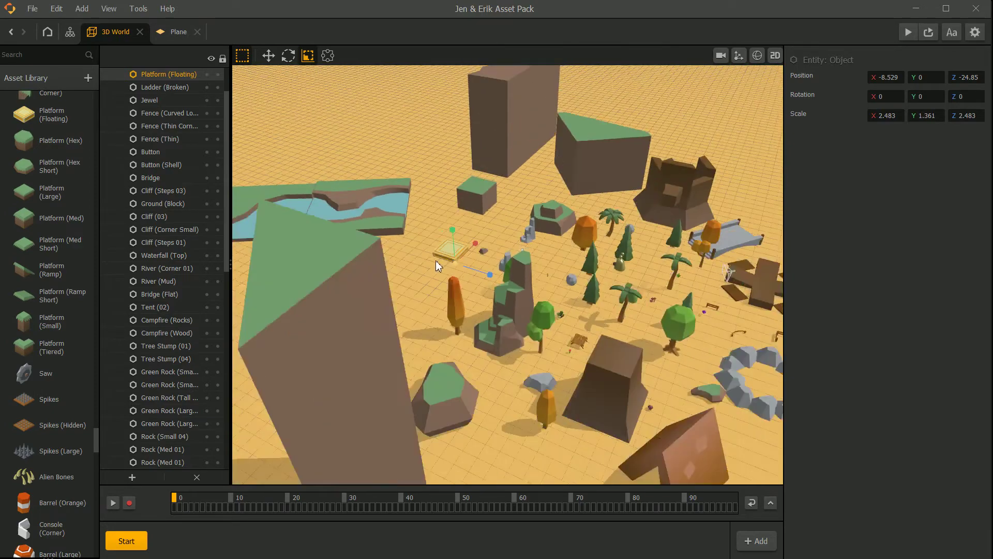
- Duplicate Platform (Floating) and move the copy beside the original, to about X -17.17 and slightly forward along Z
mouse_move(439, 246)
right_down()
mouse_move(445, 234)
mouse_move(455, 251)
mouse_move(445, 261)
mouse_move(445, 250)
right_up()
key(ctrl+d)
scroll(437, 250, up, 4)
middle_drag(433, 253, 503, 234)
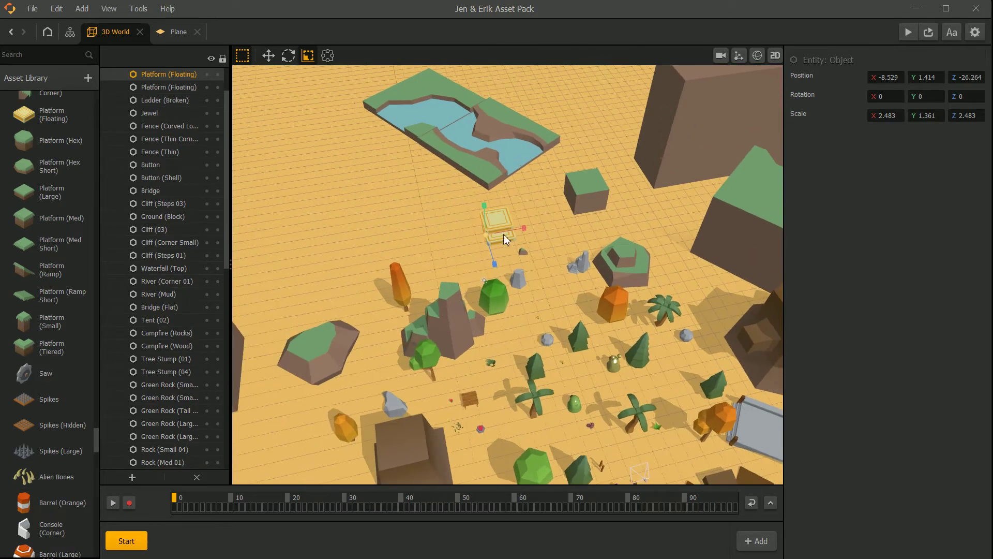
key(w)
drag(535, 231, 480, 236)
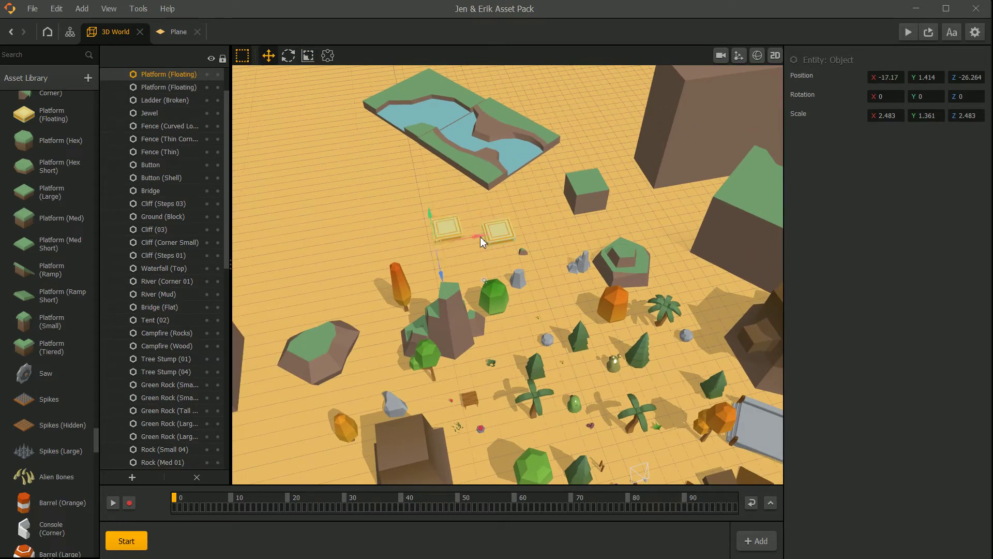
drag(441, 268, 442, 290)
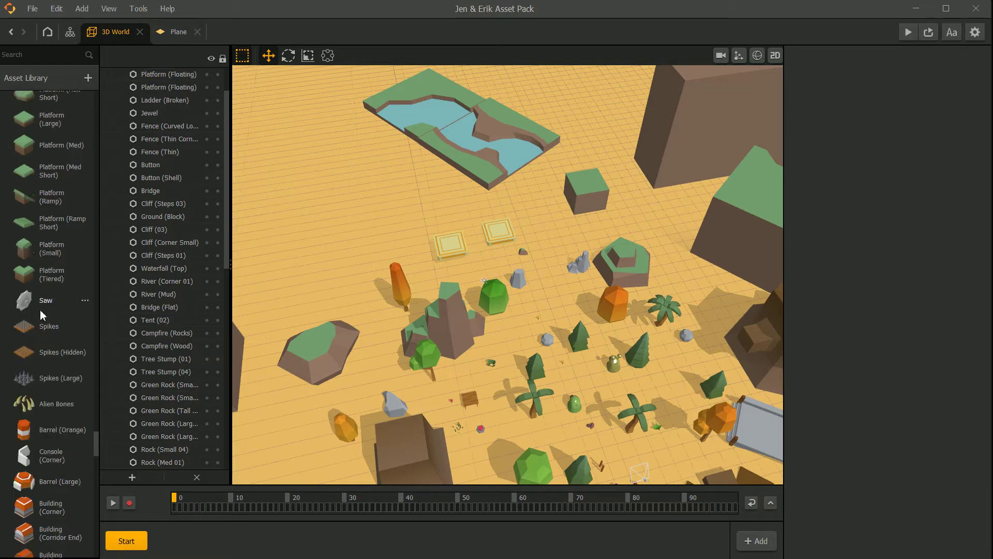
- Place Saw on open sand beyond the tall orange tree at about X -31.593, Z -23.897
scroll(42, 321, down, 4)
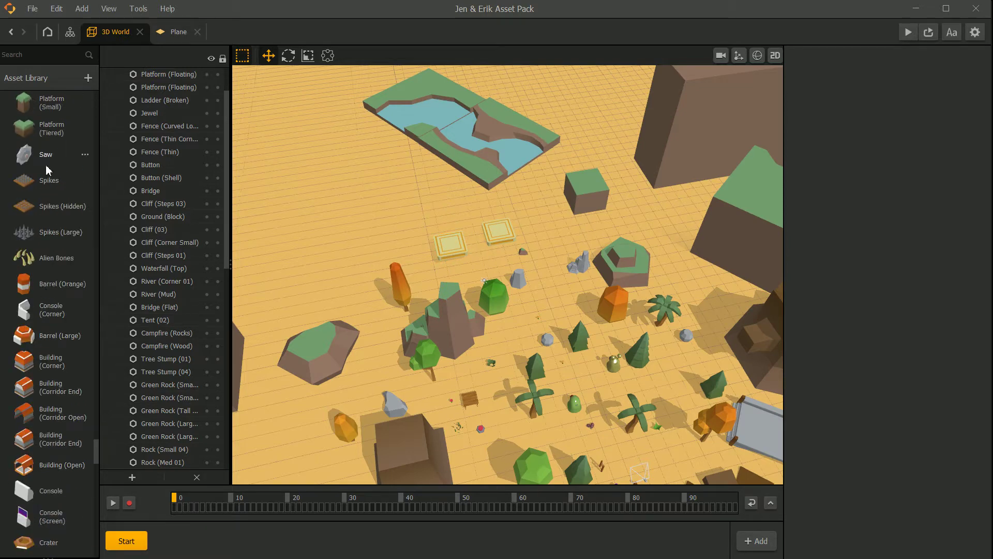
scroll(43, 169, up, 1)
drag(55, 235, 349, 277)
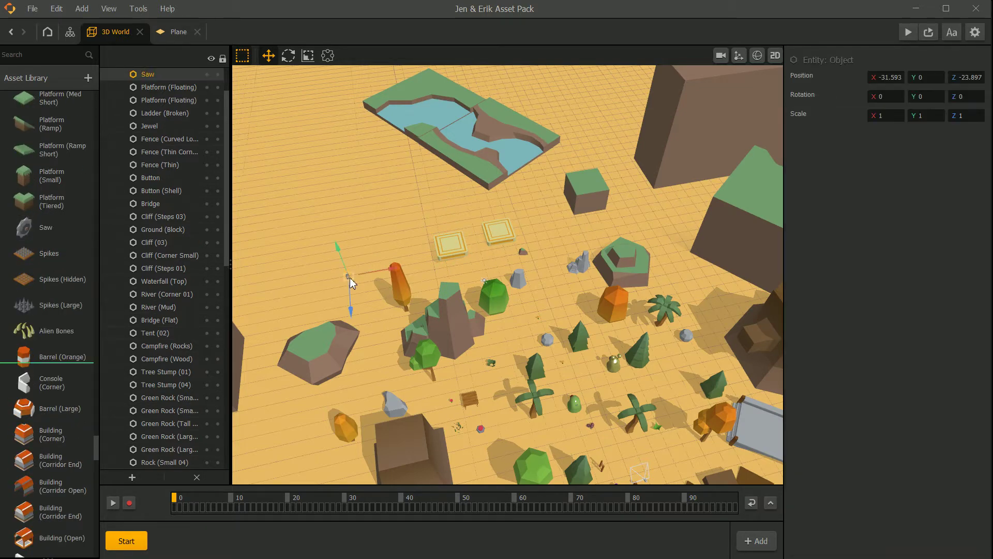
scroll(342, 306, up, 2)
key(f)
scroll(532, 341, up, 5)
scroll(517, 300, up, 3)
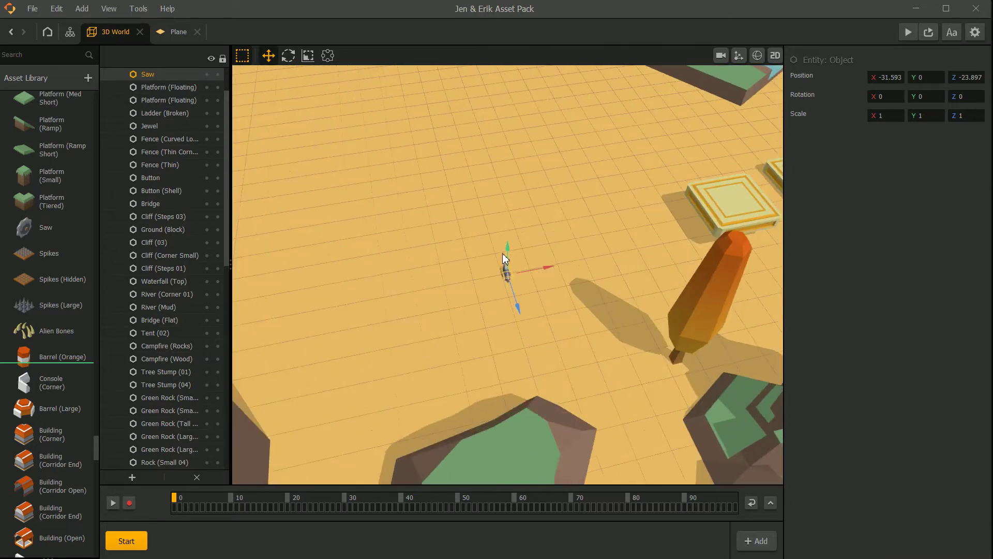
- Raise Saw to about Y 2.971, scale it evenly to about 3.602, and deselect it
drag(510, 248, 511, 219)
right_drag(523, 272, 609, 262)
scroll(543, 238, up, 5)
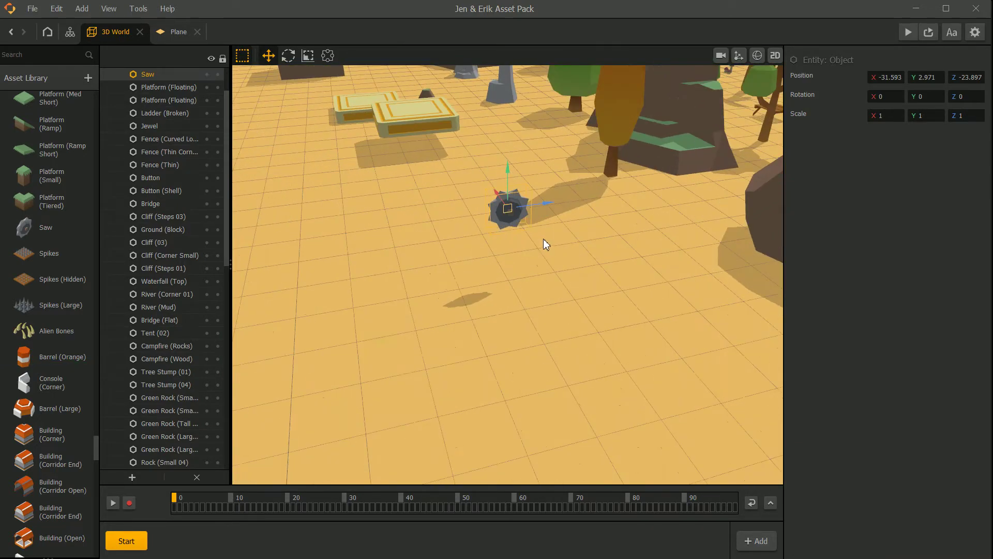
scroll(543, 238, down, 1)
click(310, 60)
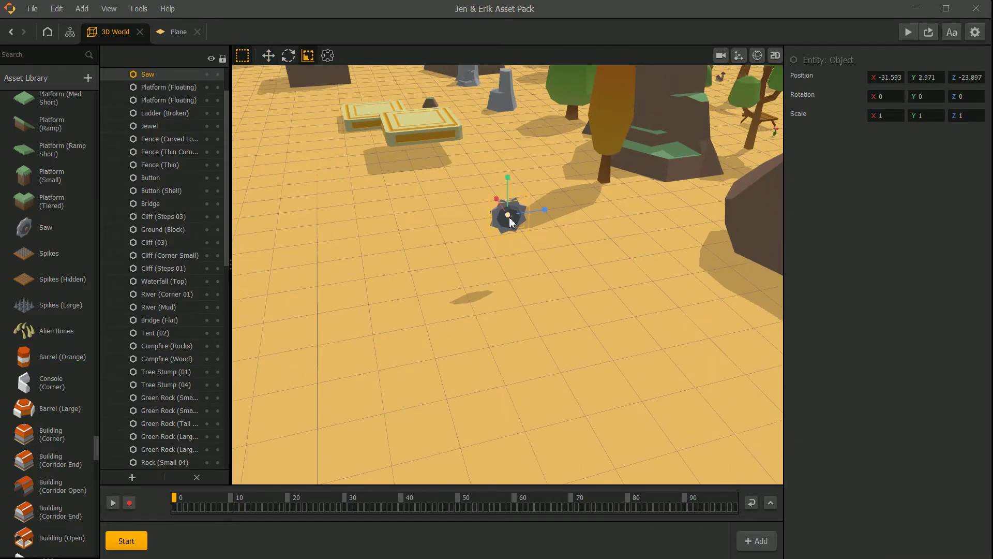
drag(509, 216, 735, 223)
scroll(609, 256, down, 6)
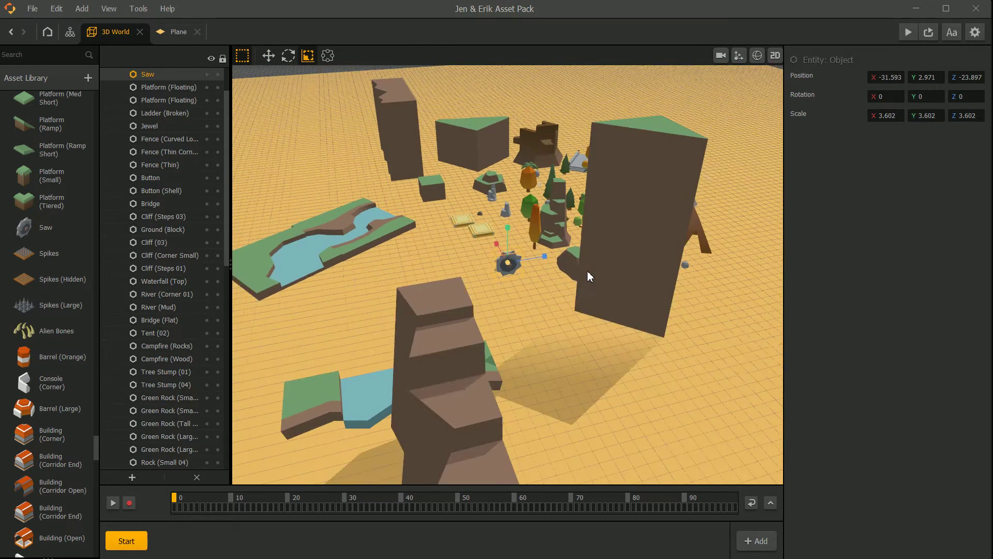
scroll(332, 201, down, 3)
click(361, 114)
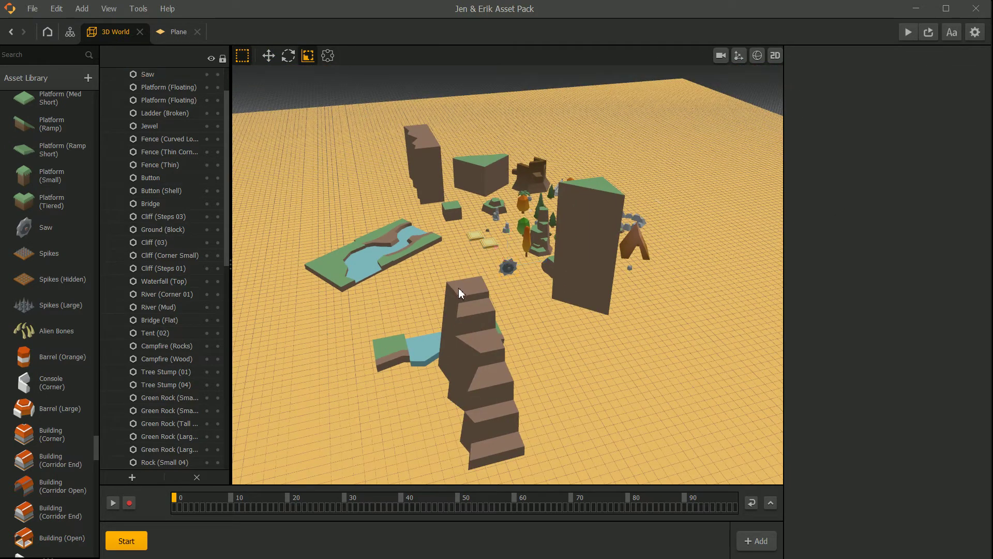
- Place Barrel (Orange) in the tall cliff's shadow at about X -60.035, Z -20.536, and scale it evenly to about 7.103
drag(61, 358, 558, 332)
scroll(573, 340, up, 4)
mouse_move(596, 383)
mouse_down()
mouse_move(652, 374)
mouse_move(595, 383)
mouse_up()
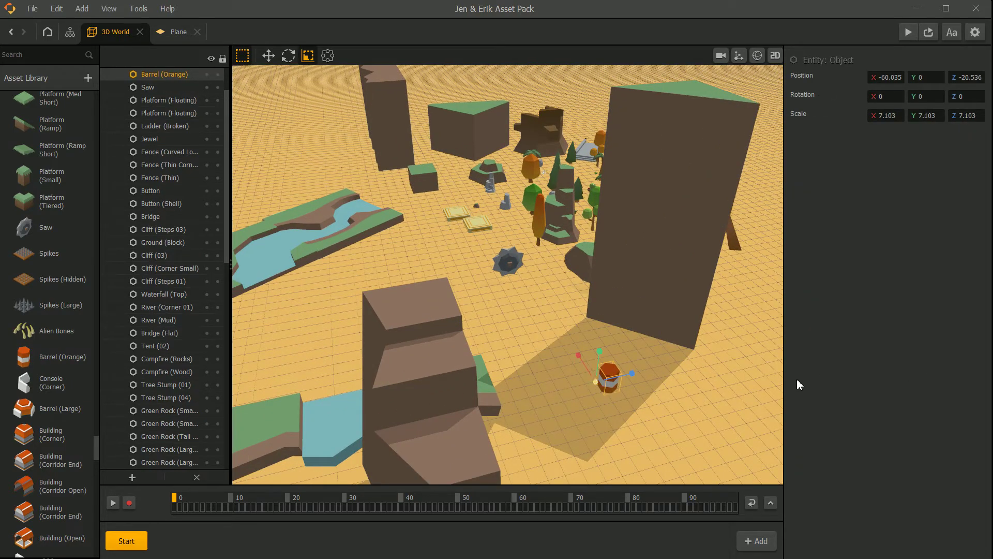
scroll(595, 326, down, 5)
click(621, 82)
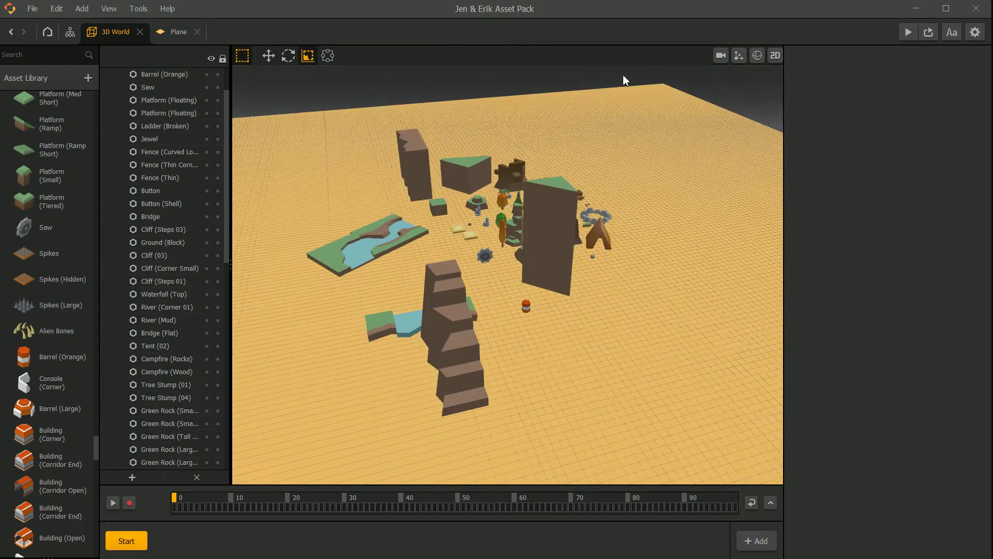
- Place Barrel (Large) near Barrel (Orange) at about X -69.254, Z -9.877, scale it evenly to about 3.624, and deselect it
right_drag(580, 244, 530, 277)
scroll(527, 279, up, 5)
click(404, 334)
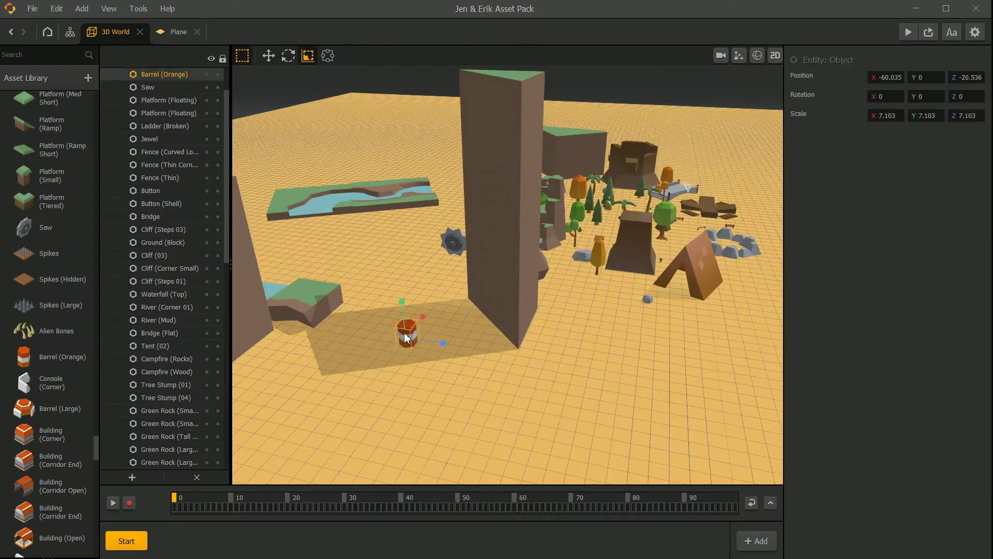
middle_drag(405, 338, 441, 315)
scroll(52, 398, down, 3)
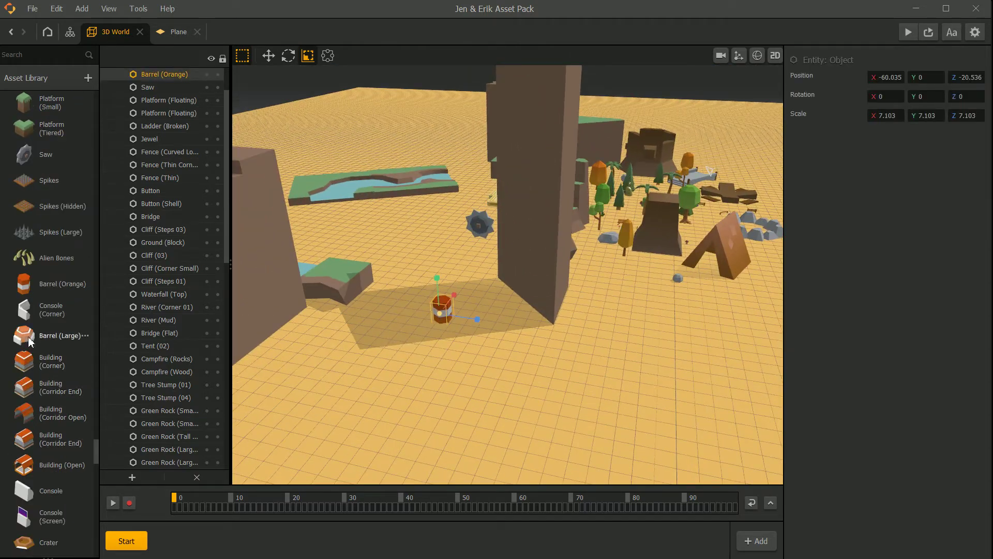
drag(30, 341, 651, 337)
middle_drag(560, 353, 442, 288)
scroll(548, 198, down, 5)
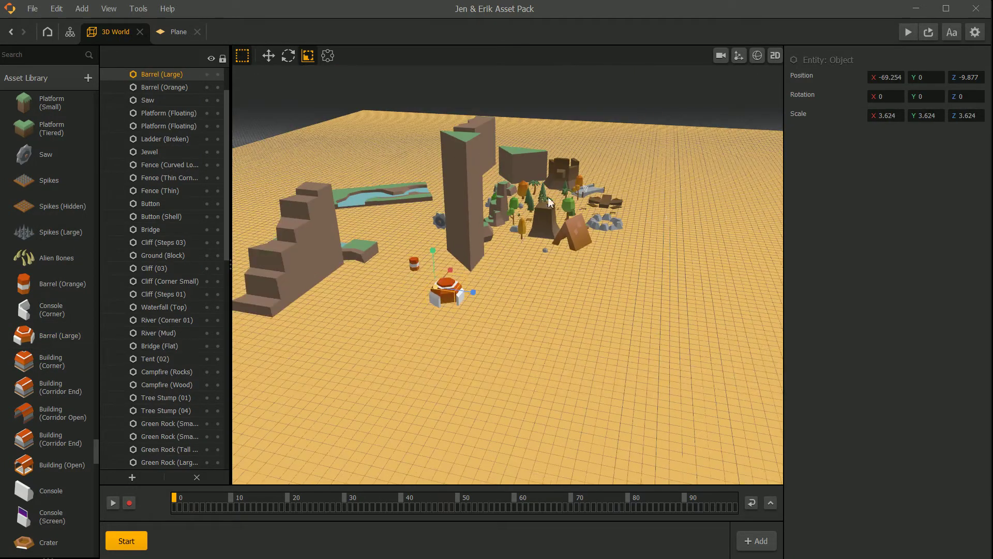
click(632, 97)
- Place Building (Corner) near Barrel (Large) at about X -61.23, Z 16.165, enlarge it to building size, and deselect it
right_drag(472, 308, 447, 316)
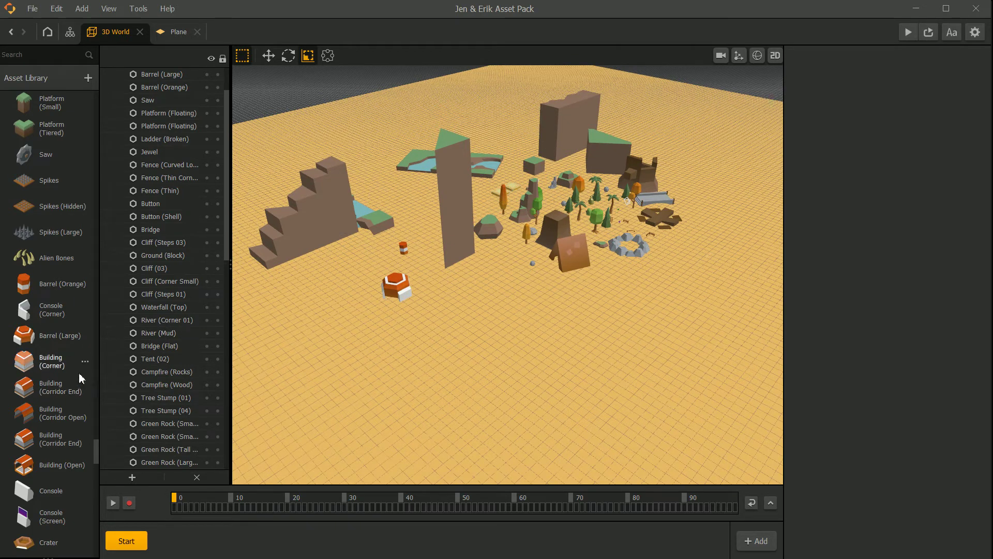
drag(47, 361, 482, 311)
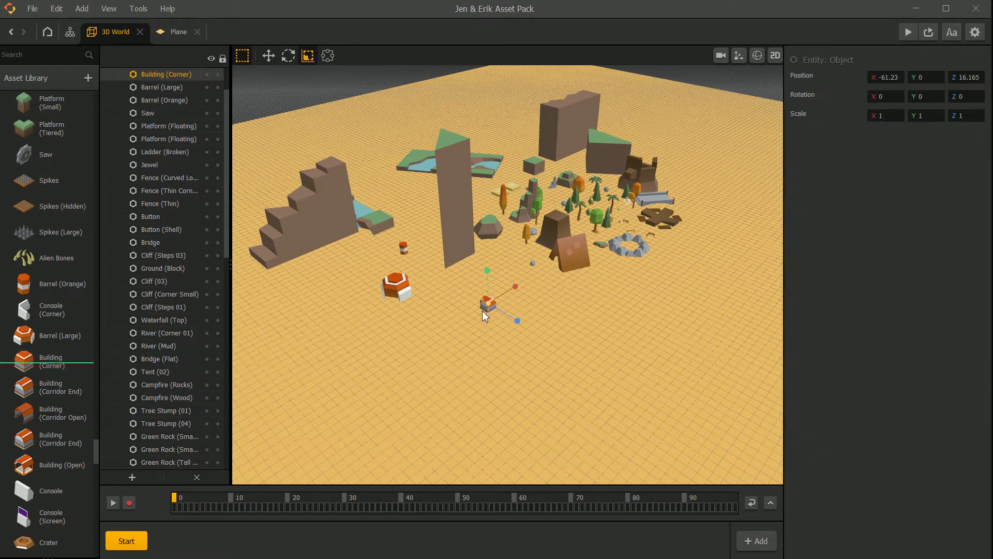
drag(547, 300, 838, 250)
click(724, 317)
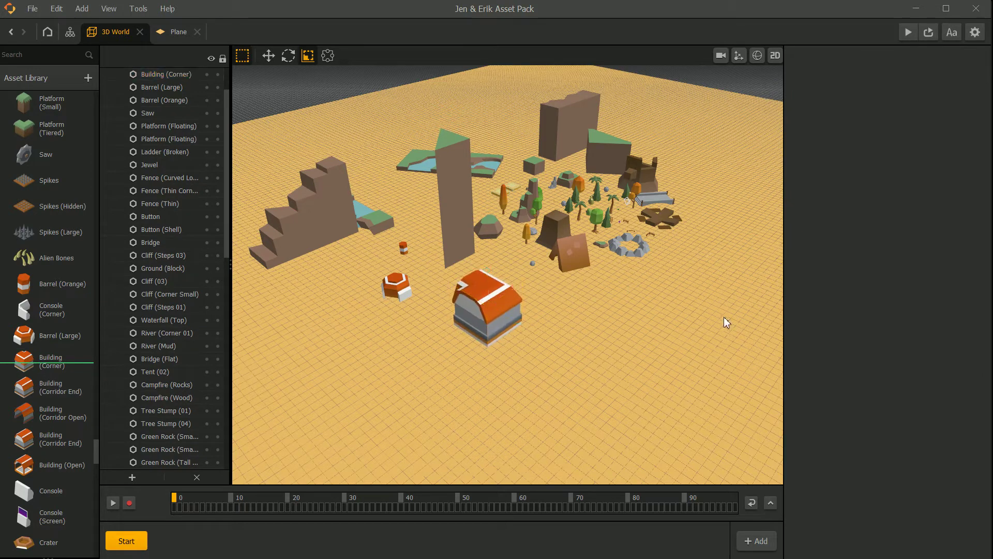
- Place Building (Corridor End) between the two river pieces at about X -31.479, Z -42.957, enlarge it, and deselect it
right_drag(724, 317, 464, 292)
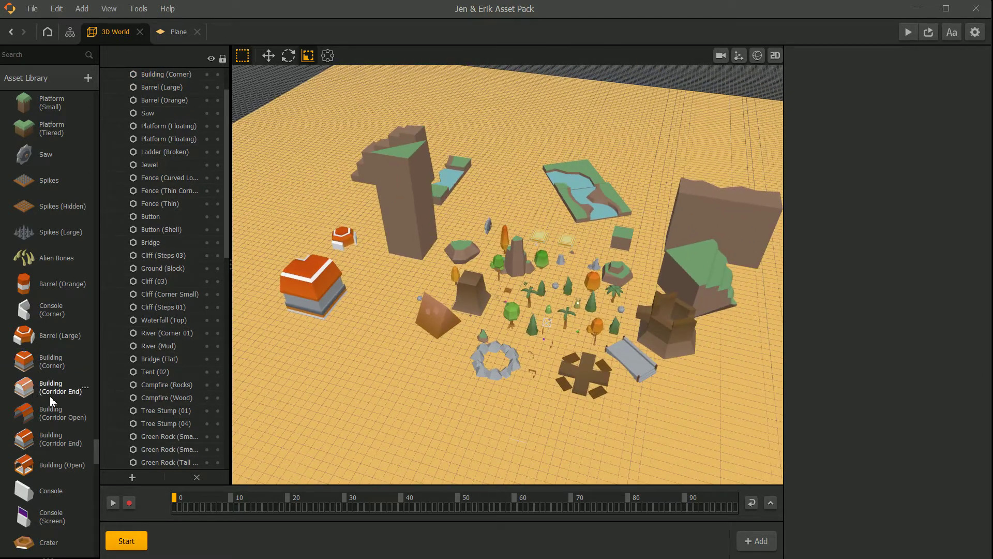
drag(51, 401, 461, 325)
drag(512, 219, 501, 223)
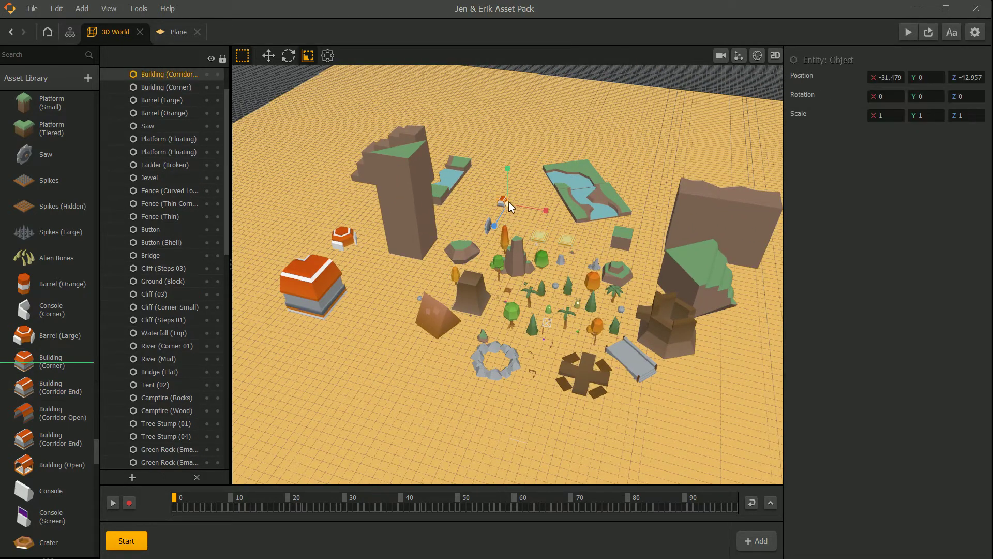
click(716, 112)
- Place Building (Corridor Open) beside the corridor end at about X -17.35, Z -38.431, scale it evenly to about 2.992, and deselect it
drag(54, 420, 430, 351)
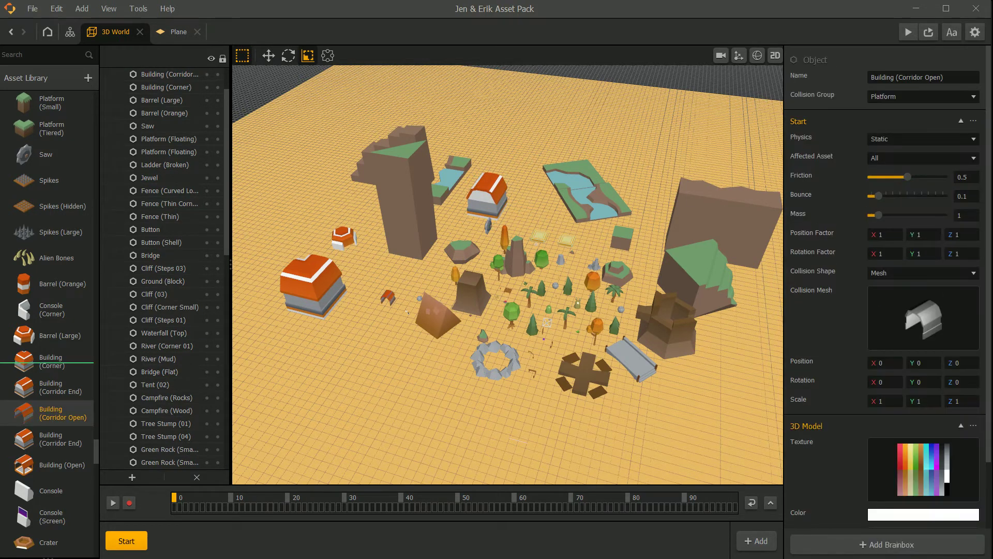
drag(555, 230, 539, 237)
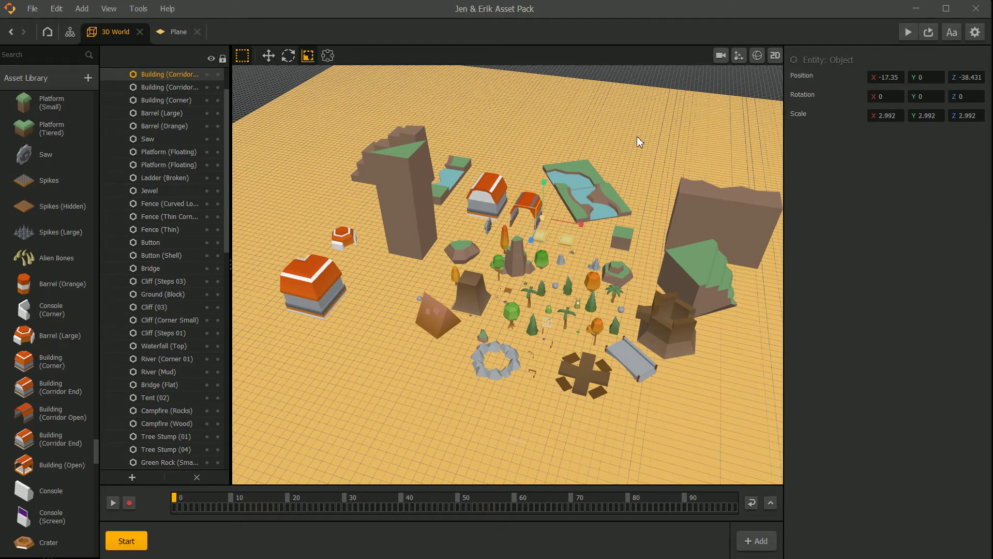
middle_drag(517, 150, 471, 203)
scroll(471, 203, up, 6)
right_drag(515, 269, 436, 254)
click(553, 291)
scroll(552, 291, up, 3)
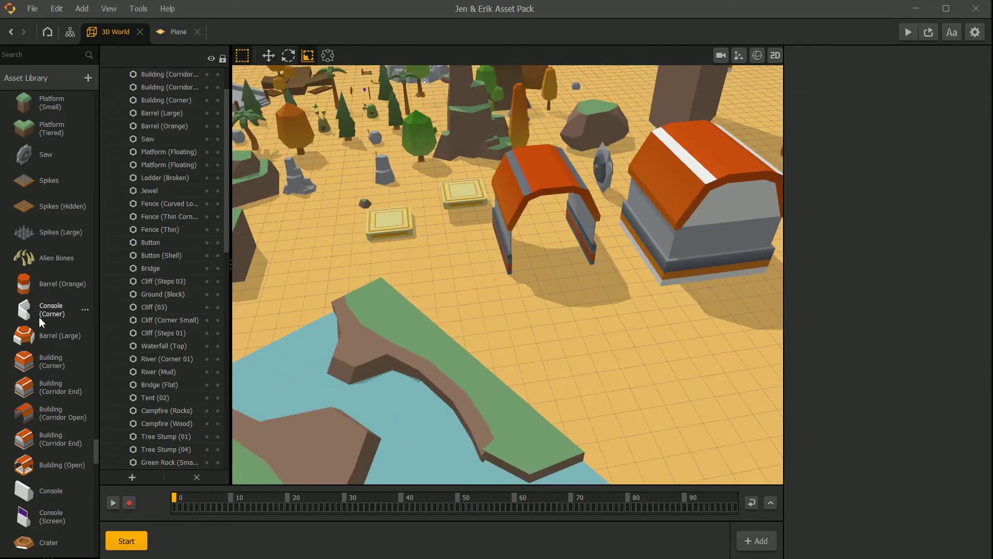
- Place Console beside the river pieces at about X -26.276, Z -58.575, enlarge it, and deselect it
scroll(61, 368, down, 2)
scroll(386, 328, down, 5)
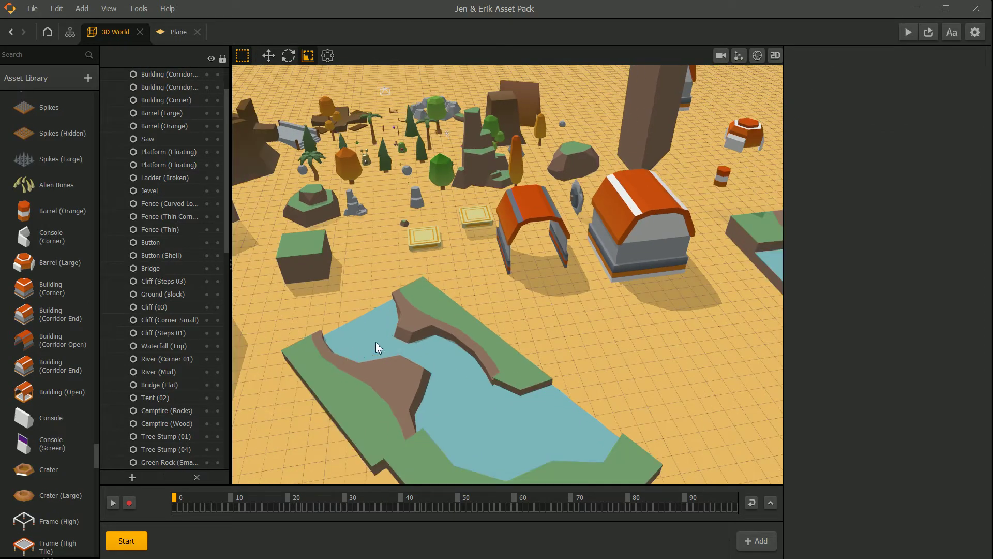
scroll(422, 335, down, 5)
right_drag(432, 338, 499, 334)
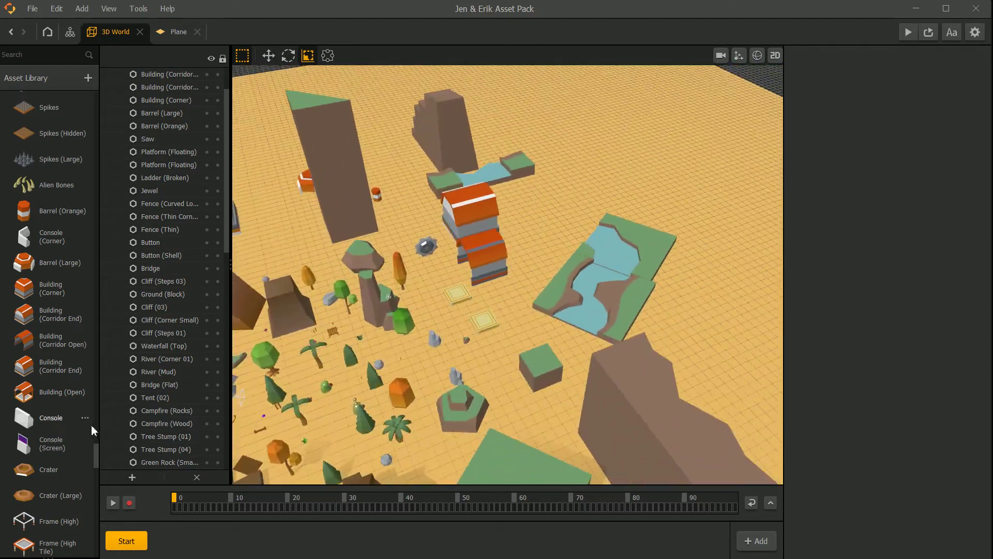
drag(81, 424, 573, 251)
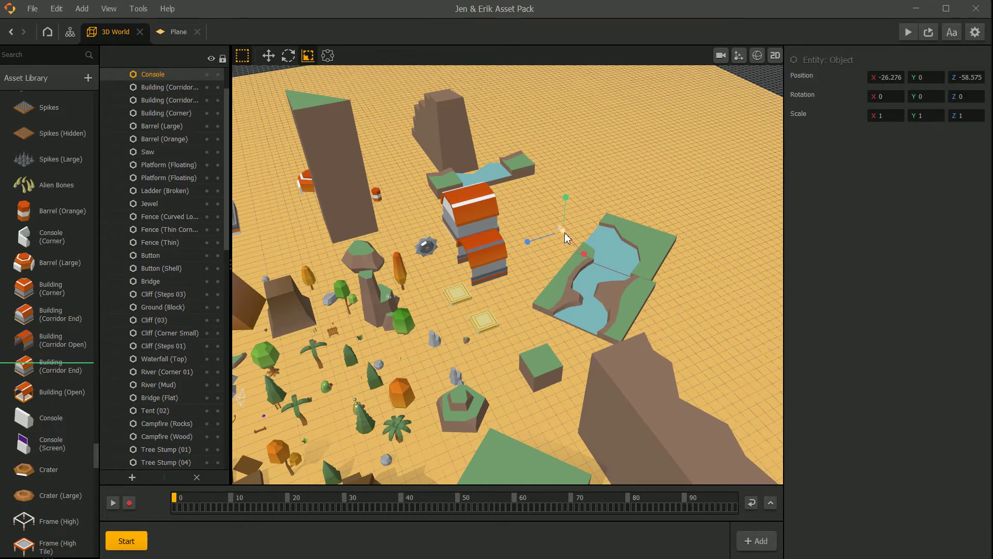
click(697, 171)
right_drag(698, 170, 584, 196)
- Place Frame (High) between the ground block and the floating platforms at about X 2.769, Z -31.453
scroll(612, 336, up, 3)
scroll(60, 392, down, 3)
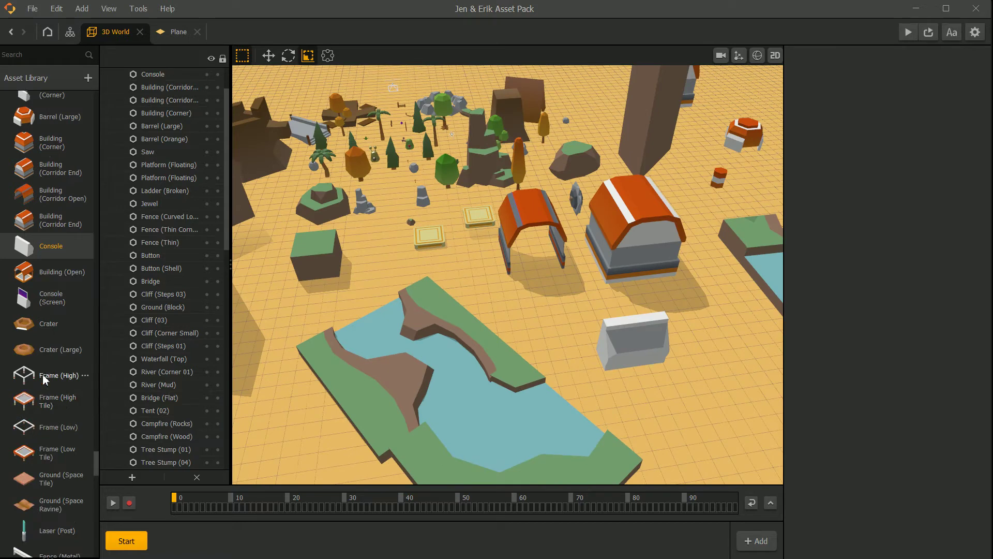
drag(44, 376, 387, 264)
- Place Frame (Low Tile) by the open corridor at about X -14.918, Z -44.003, and scale it evenly to about 2.722
scroll(46, 408, down, 2)
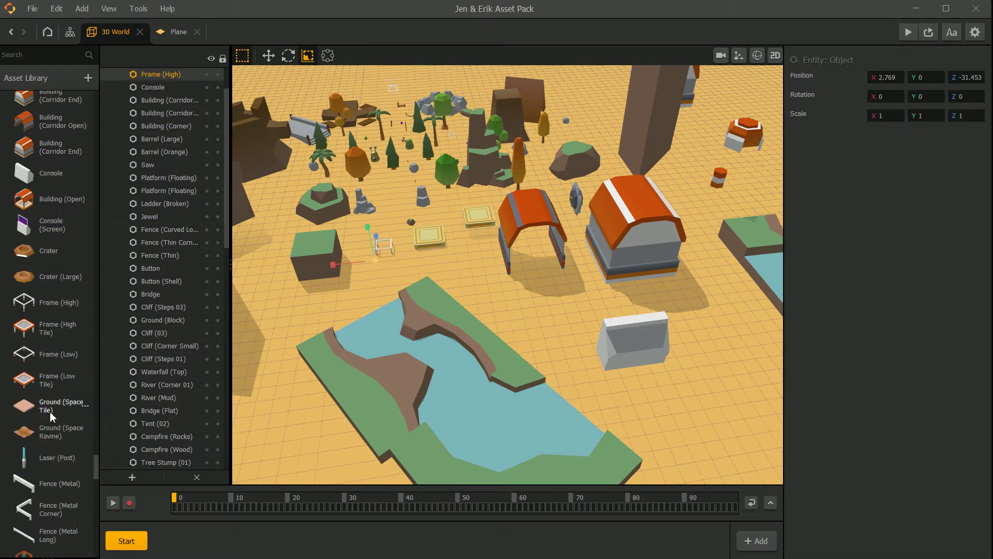
drag(31, 380, 492, 293)
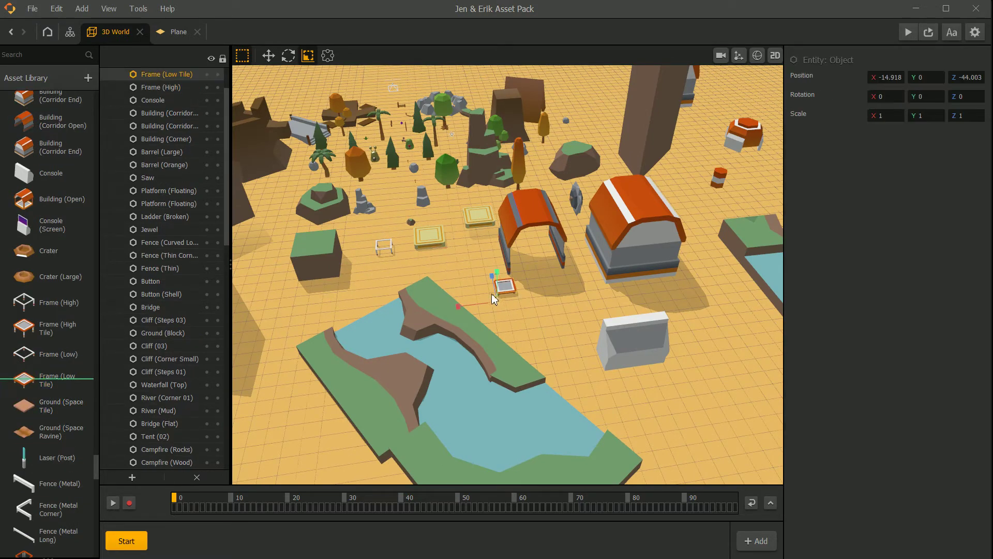
click(495, 304)
click(509, 291)
drag(496, 302, 469, 278)
right_drag(469, 278, 522, 278)
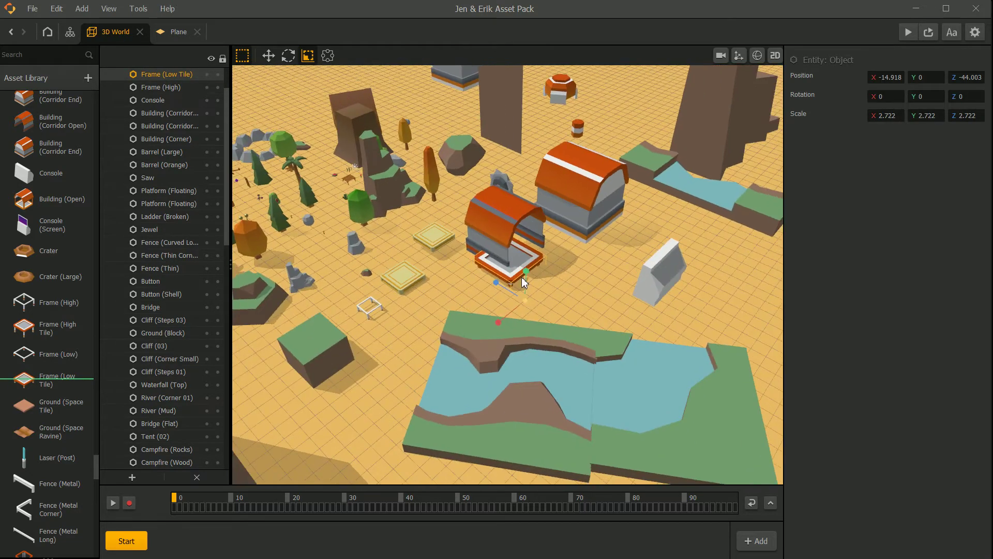
- Move the low tile frame away from the corridor to the stone ring, at about Y 6.545, Z 21.559
click(267, 58)
middle_drag(431, 234, 535, 277)
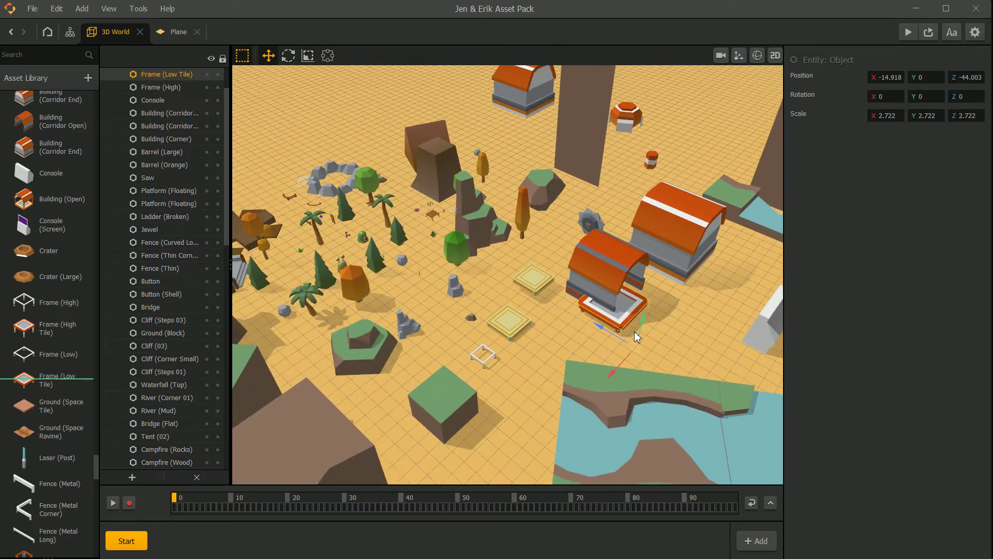
drag(636, 343, 451, 262)
click(629, 321)
drag(634, 349, 356, 155)
scroll(369, 179, down, 3)
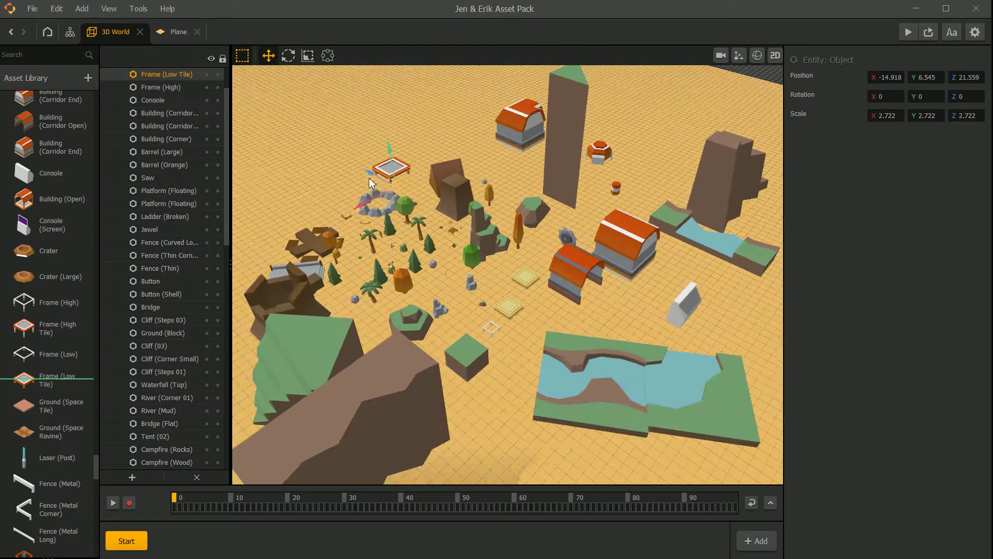
- Place Fence (Metal) on open sand and shift it toward the stone ring, to about X -13.287, Z 39.241
scroll(49, 404, down, 3)
click(57, 410)
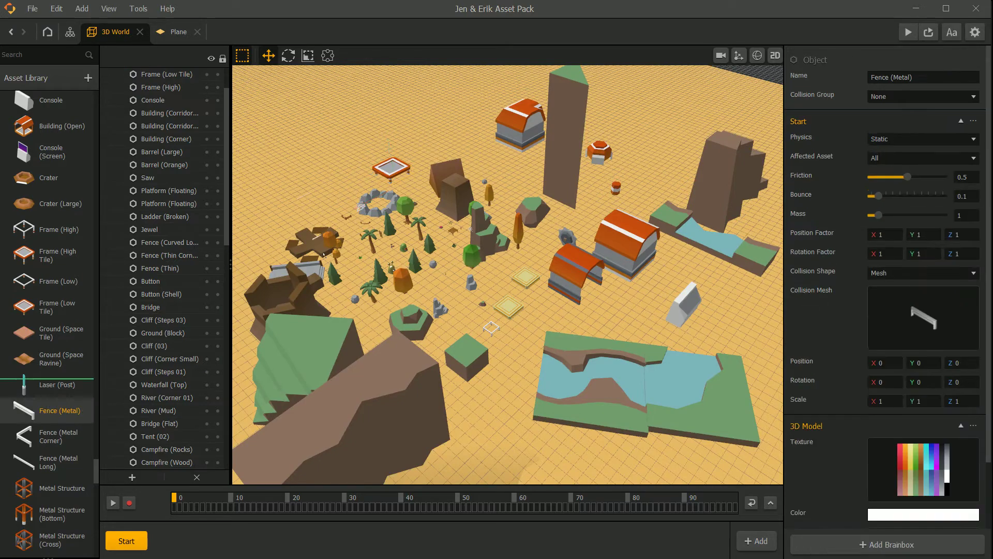
drag(334, 181, 334, 180)
scroll(357, 191, up, 1)
middle_drag(363, 200, 483, 238)
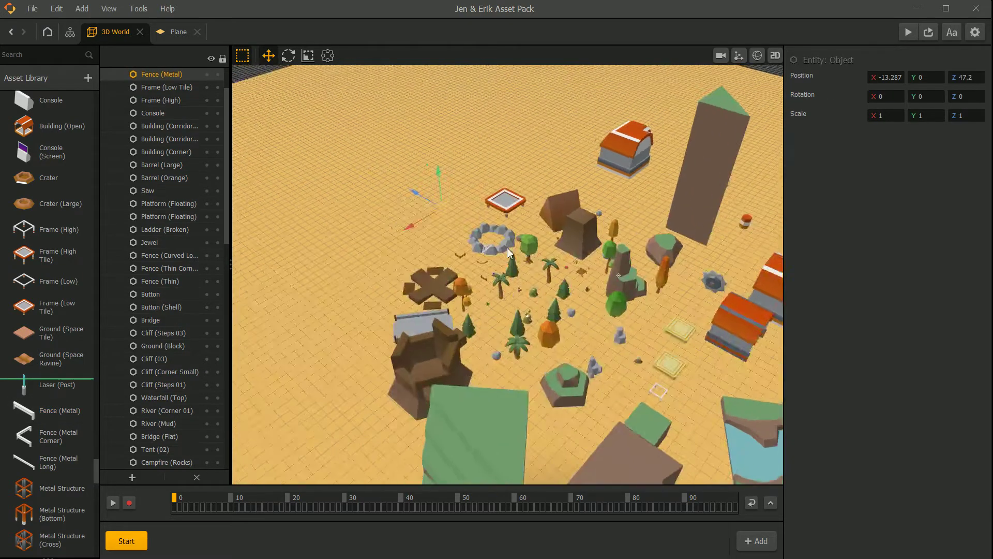
right_drag(484, 238, 485, 291)
middle_drag(484, 290, 559, 245)
scroll(429, 279, up, 3)
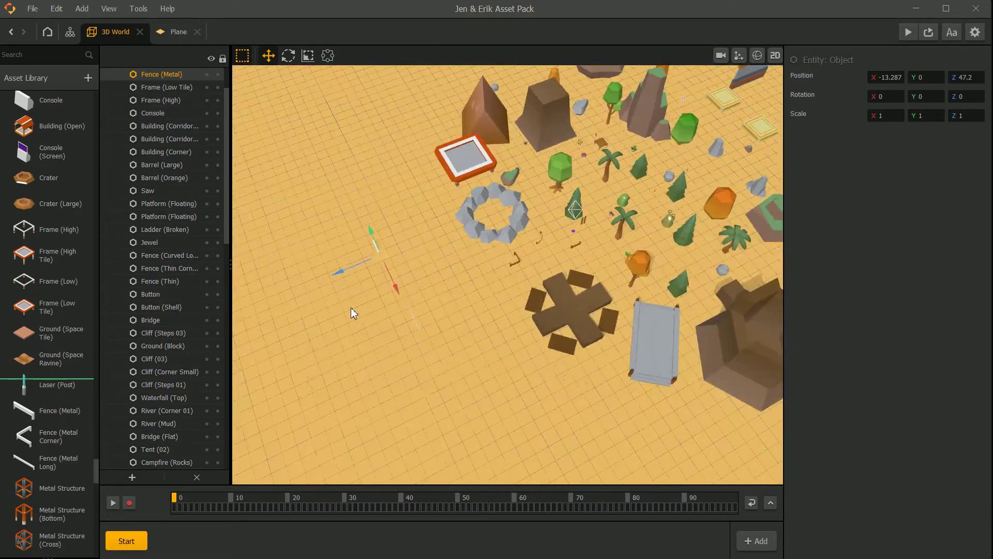
drag(340, 272, 403, 260)
middle_drag(402, 259, 418, 343)
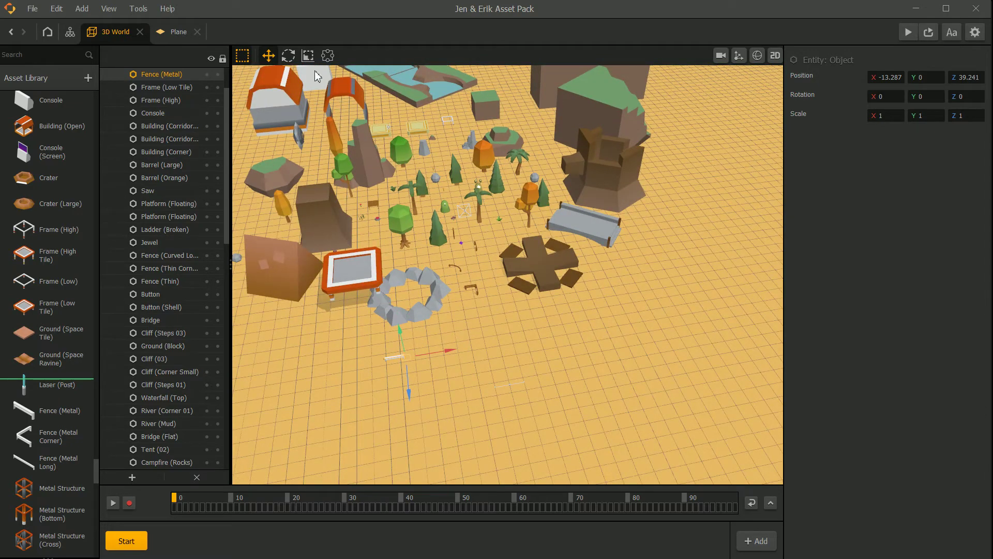
- Enlarge the metal fence evenly to about 4.81, reduce it slightly, and deselect it
key(r)
drag(405, 359, 879, 319)
click(599, 335)
middle_drag(419, 336, 371, 309)
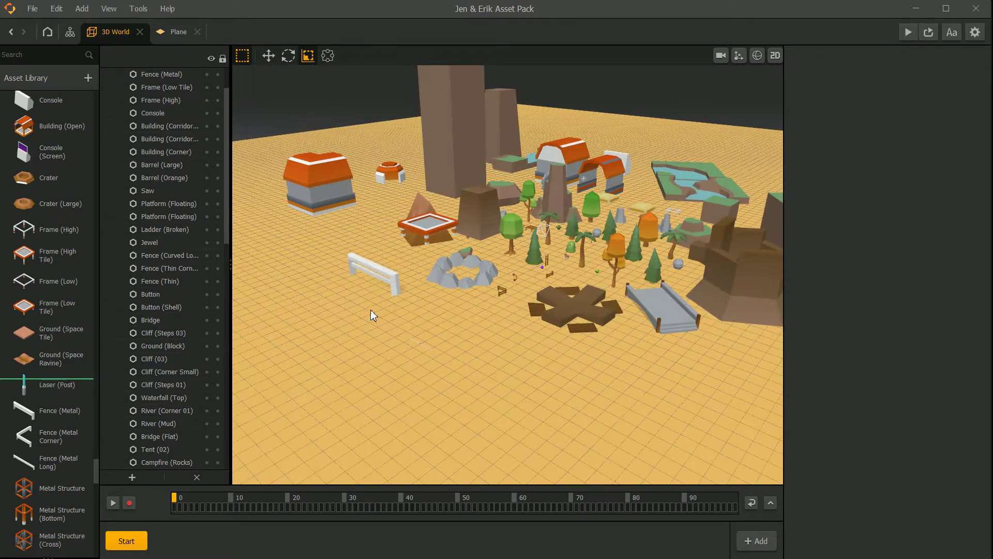
click(382, 290)
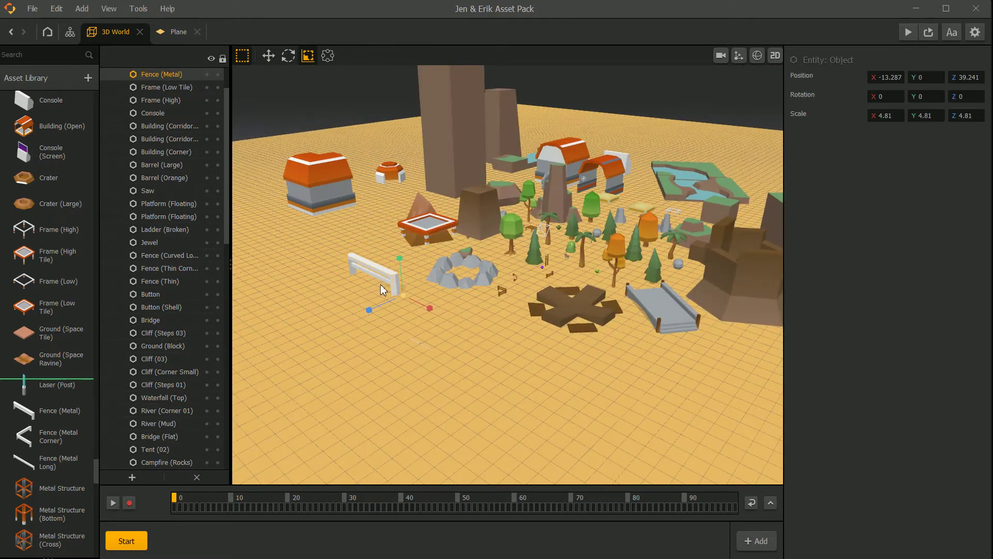
click(341, 298)
- Place Laser (Post) in front of the stone ring at about X 1.026, Z 38.562, enlarge it evenly, and deselect it
drag(42, 407, 463, 360)
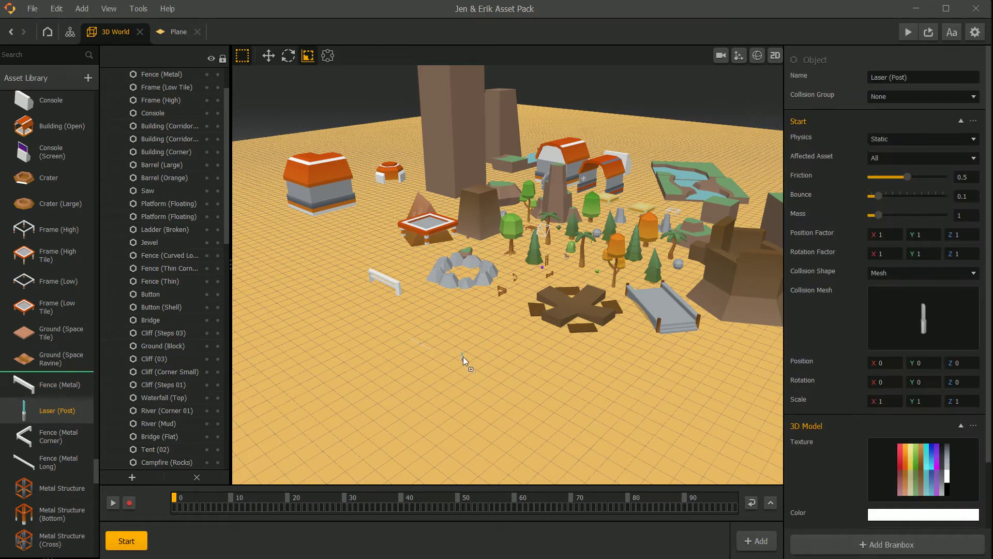
drag(469, 324, 477, 328)
scroll(477, 328, up, 1)
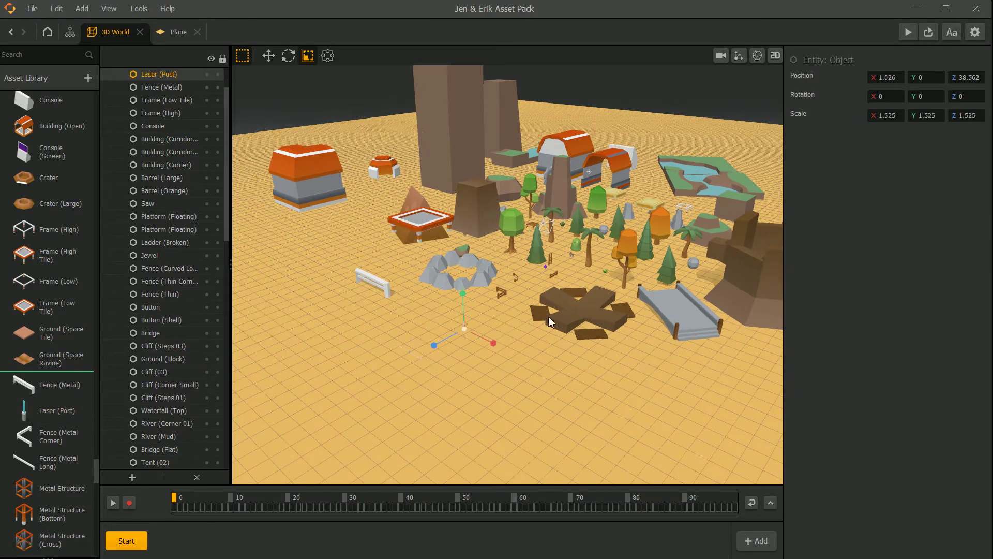
drag(832, 281, 969, 282)
click(557, 368)
right_drag(460, 344, 503, 319)
middle_drag(452, 323, 487, 327)
- Place Metal Structure (Bottom) in front of the laser post at about X 2.268, Z 46.277, and deselect it
scroll(19, 451, down, 3)
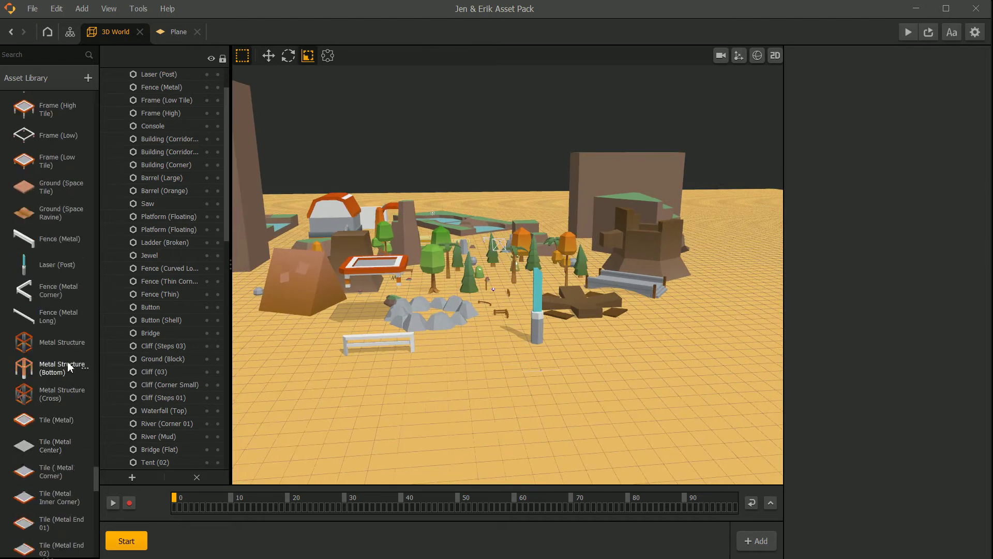
drag(69, 366, 564, 374)
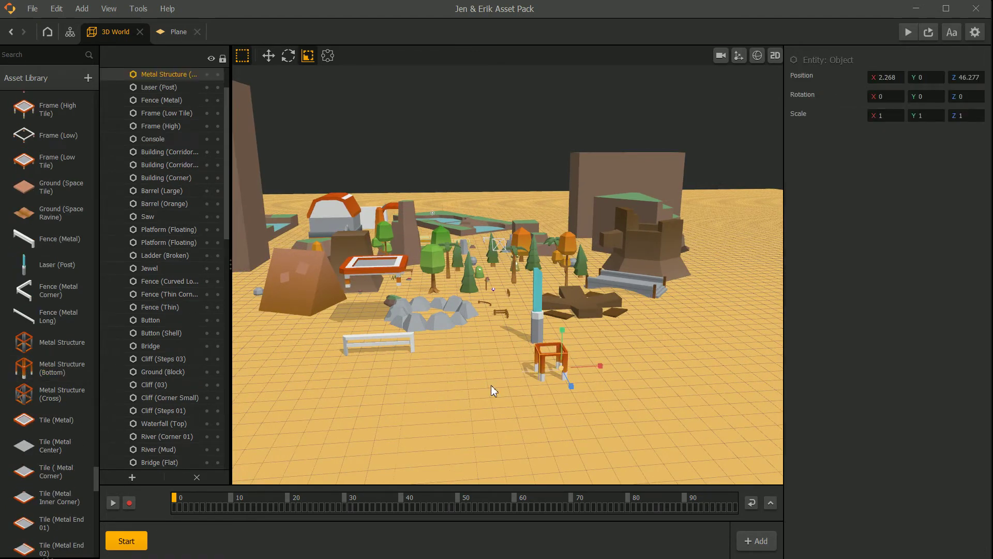
scroll(554, 377, up, 2)
drag(514, 368, 454, 299)
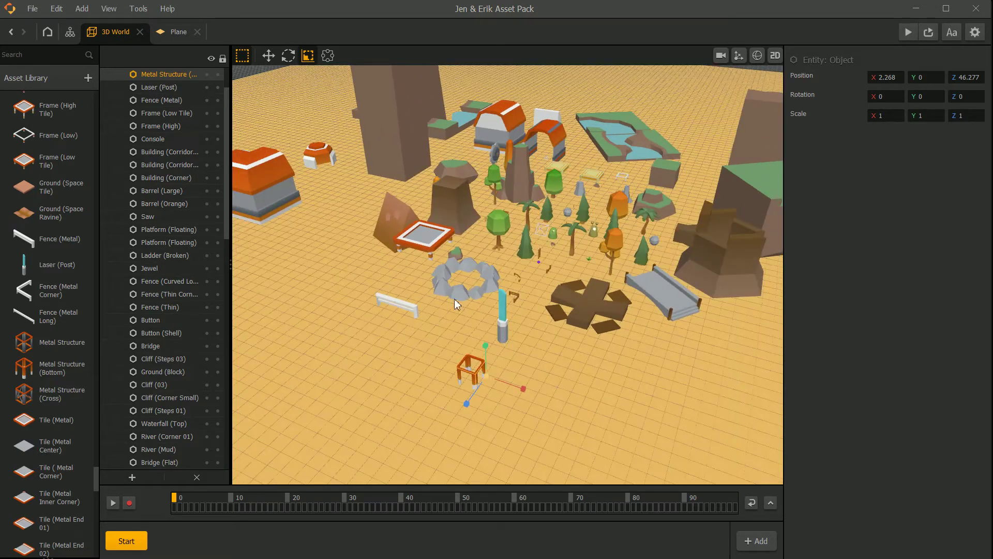
right_drag(498, 193, 414, 262)
drag(414, 262, 519, 252)
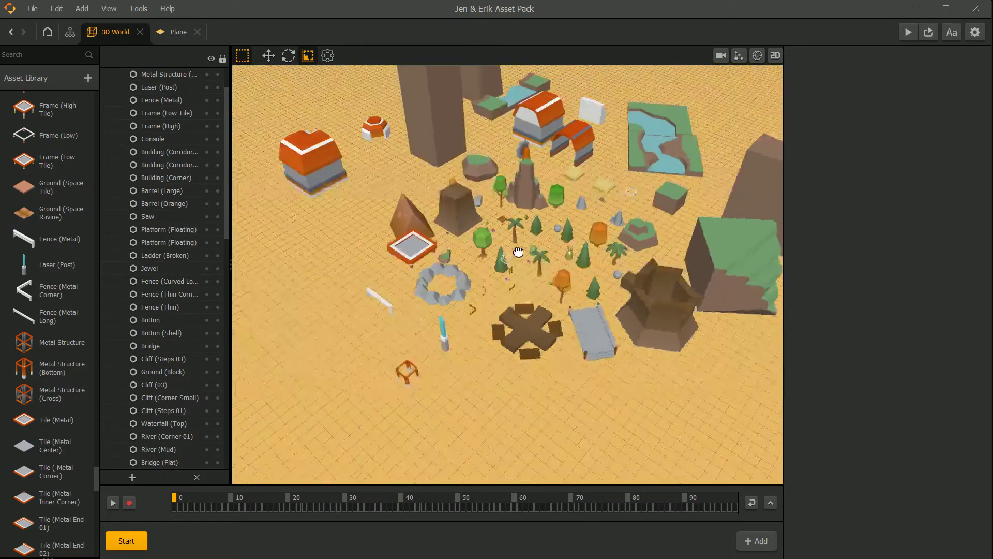
- Place Metal Structure (Cross) on the sand beside the low tile frame, enlarge it, and deselect it
scroll(521, 250, up, 4)
scroll(60, 413, down, 2)
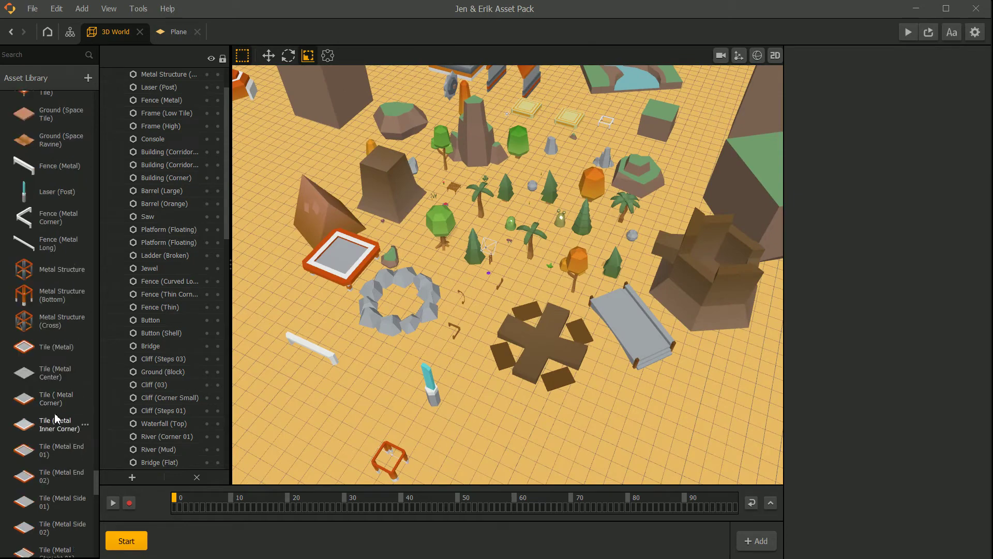
drag(37, 323, 474, 225)
click(321, 309)
right_drag(322, 308, 436, 318)
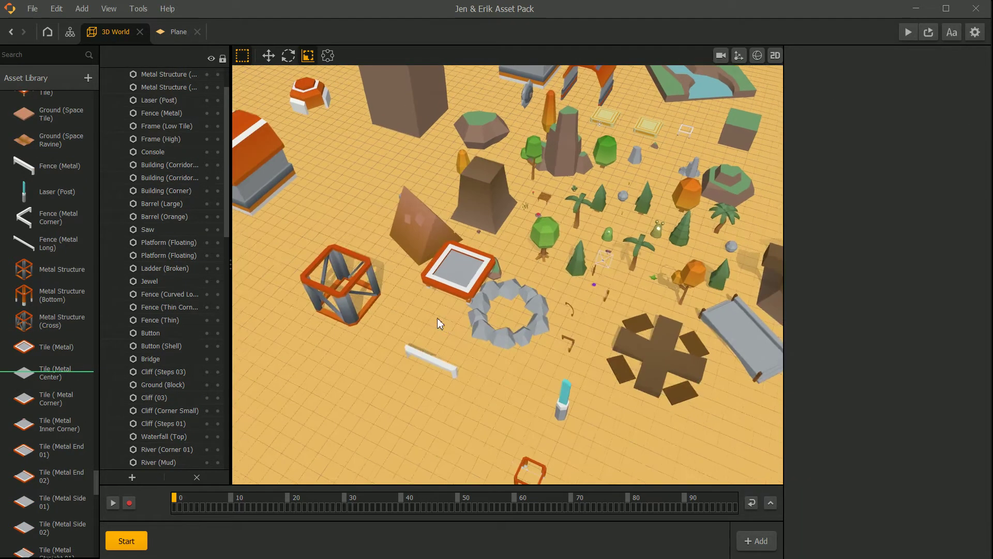
drag(437, 319, 404, 328)
- Place Tile (Metal Center) behind the cross structure at about X -44.57, Z 9.372, and scale it evenly to about 5.479
scroll(60, 354, down, 5)
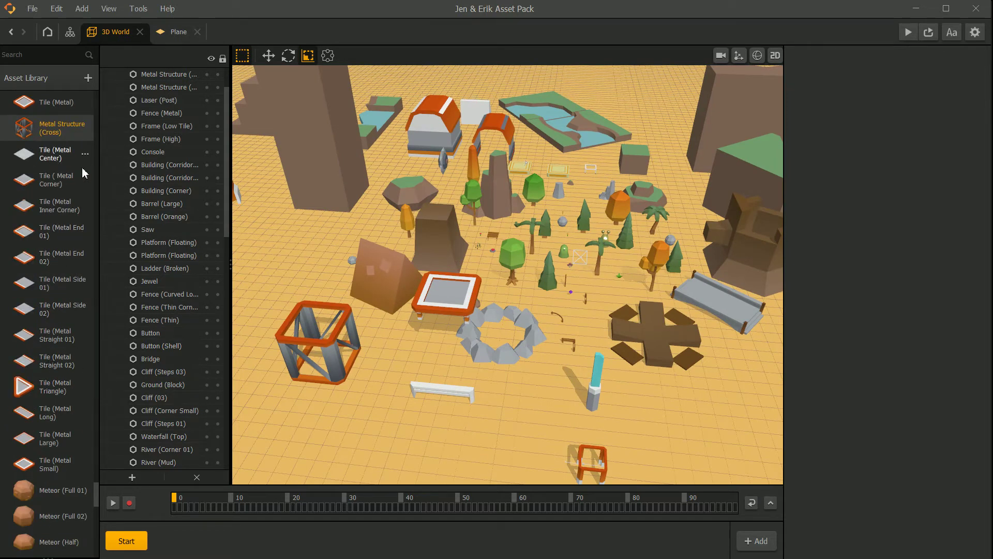
drag(83, 169, 326, 269)
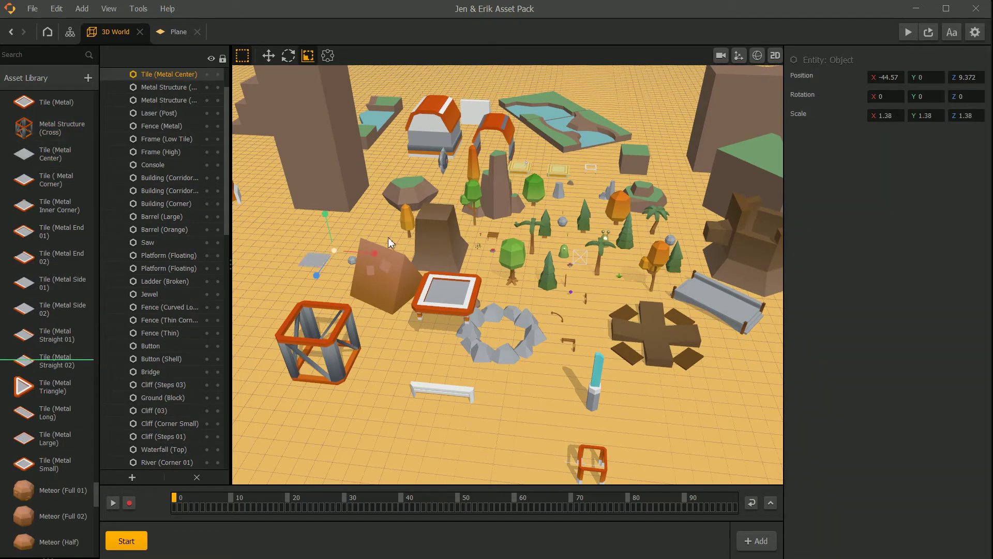
drag(389, 243, 825, 206)
- Adjust the metal center tile's height so it lies flat on the sand, and deselect it
middle_drag(560, 317, 495, 265)
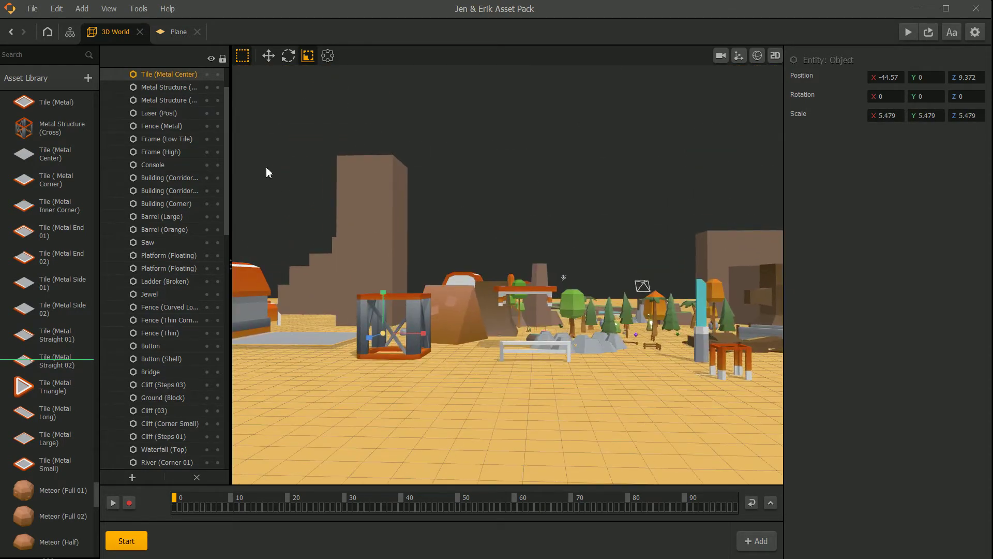
click(269, 56)
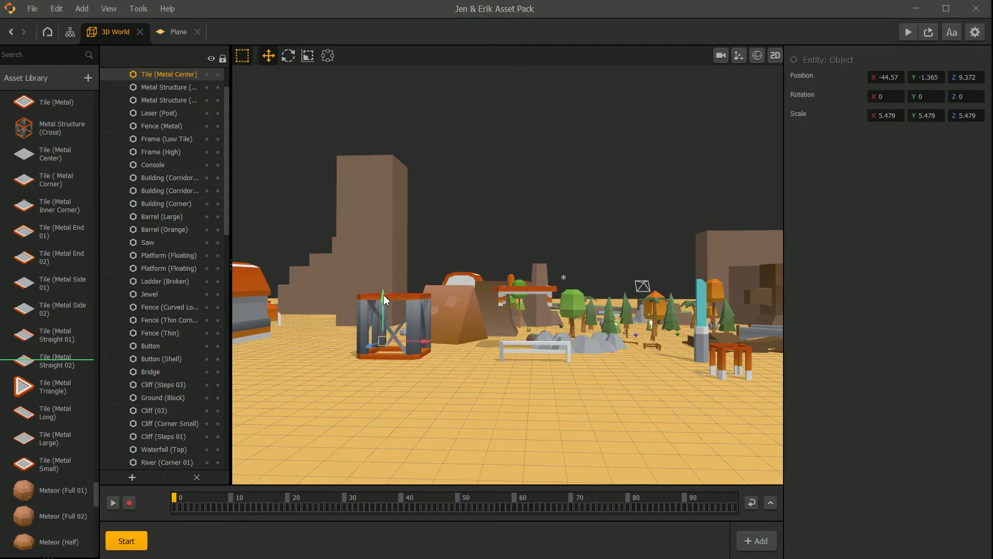
drag(383, 294, 380, 288)
click(422, 209)
middle_drag(422, 209, 372, 326)
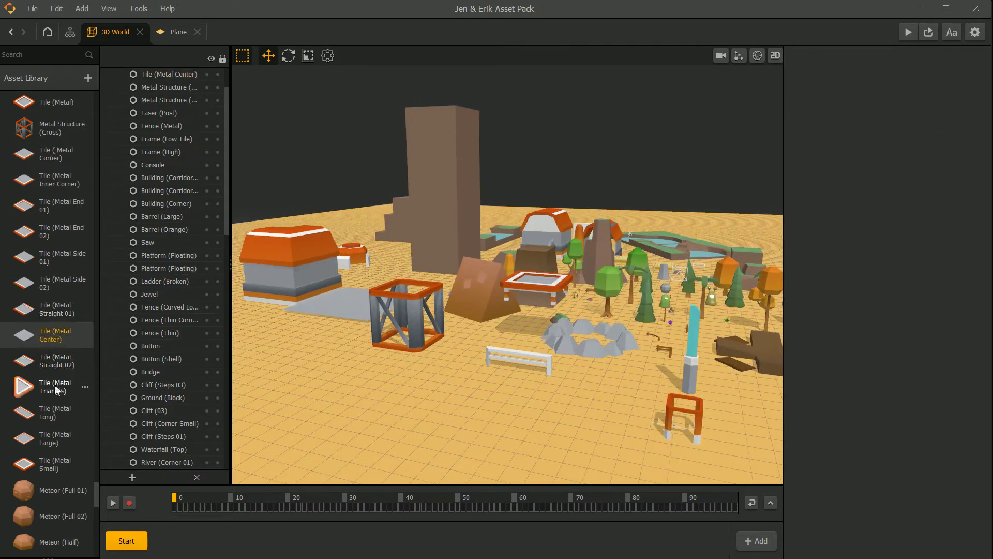
- Place Tile (Metal Triangle) between the metal fence and the bottom structure at about X -6.626, Z 42.374, and deselect it
scroll(52, 367, down, 3)
drag(44, 317, 622, 420)
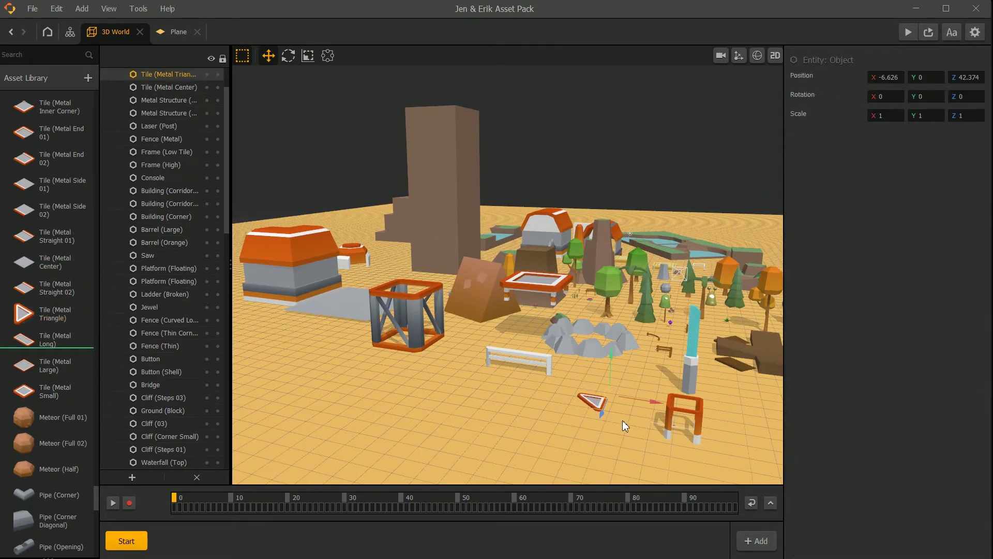
scroll(78, 440, down, 4)
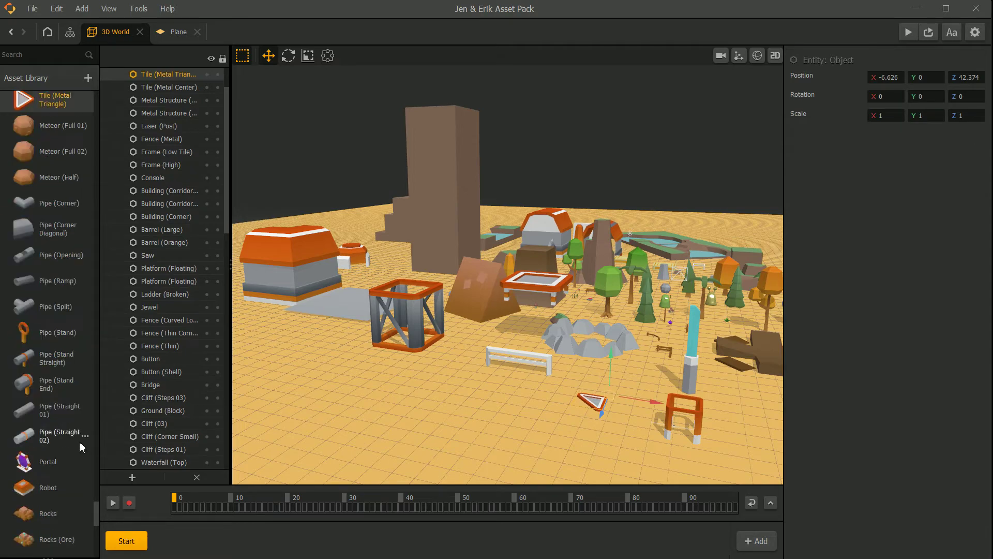
middle_drag(517, 279, 606, 386)
click(602, 298)
- Place two Meteor (Full 02) rocks on the sand behind the metal center tile, one at about X -40.656, Z -1.323
middle_drag(602, 298, 573, 356)
middle_drag(411, 328, 583, 315)
scroll(583, 315, up, 2)
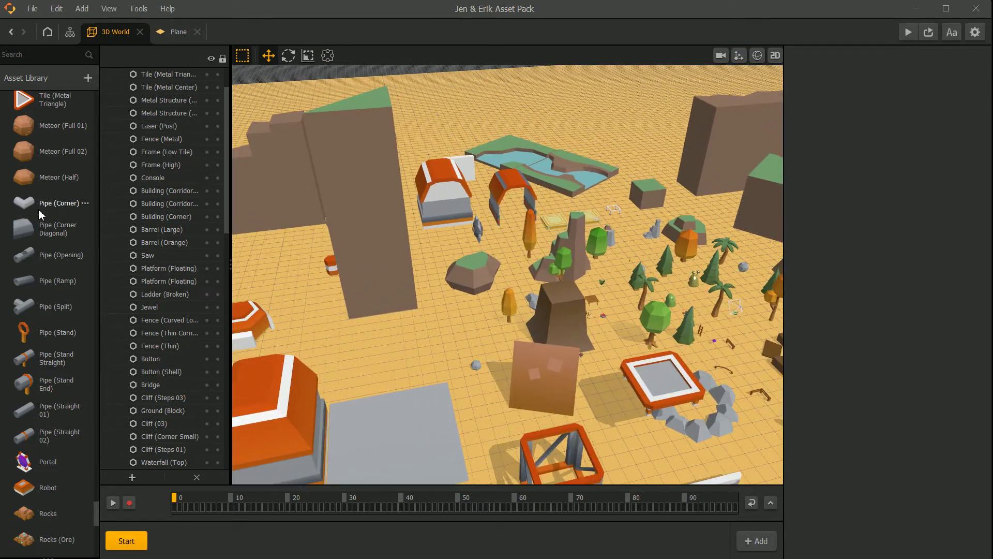
drag(57, 151, 471, 324)
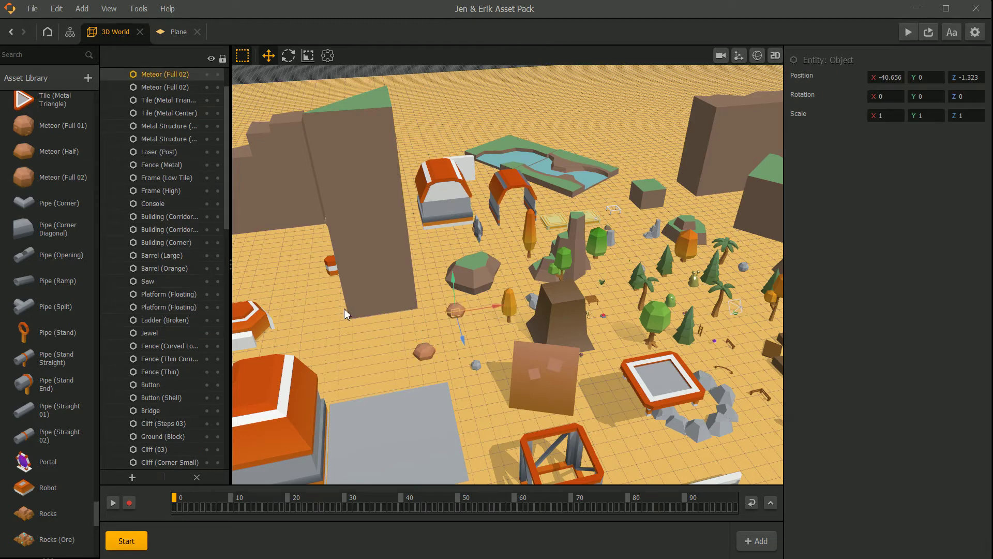
- Place Pipe (Corner Diagonal) near the corner building at about X -53.794, Z 8.594, enlarge it, and deselect it
drag(49, 234, 390, 365)
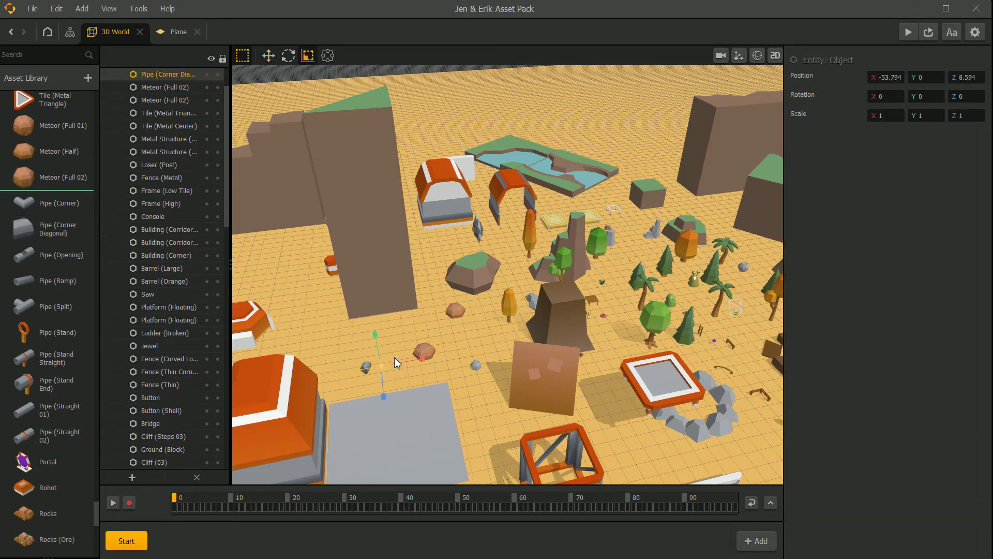
drag(380, 365, 646, 301)
right_drag(465, 322, 385, 319)
click(355, 278)
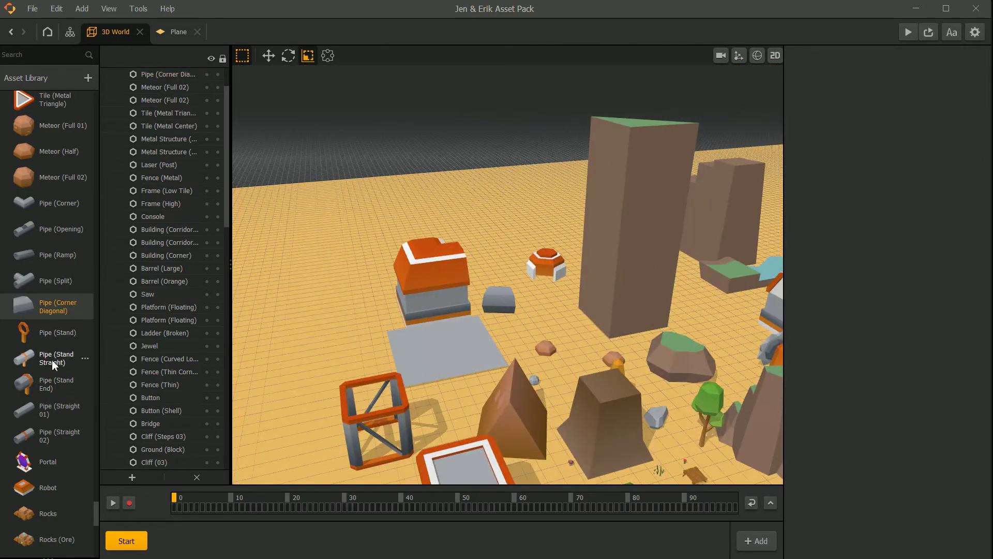
- Place Pipe (Stand Straight) behind the grass-topped rock at about X -37.944, Z -21.645, enlarge it, and deselect it
drag(50, 365, 610, 311)
drag(736, 355, 735, 354)
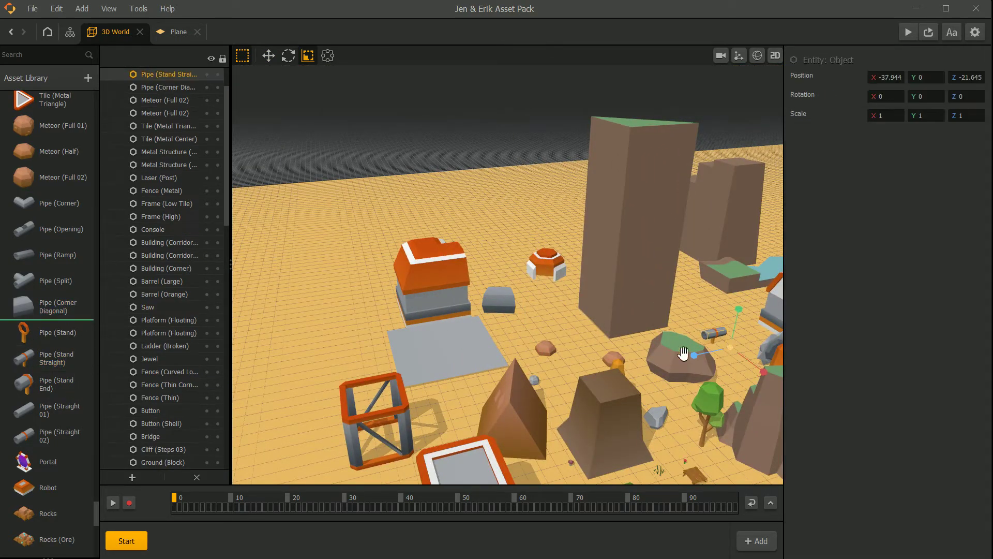
middle_drag(683, 354, 435, 305)
right_drag(435, 305, 531, 327)
drag(462, 300, 469, 252)
click(470, 252)
- Place Portal on the sand between the saw and the corridor building, enlarge it, and deselect it
scroll(470, 252, down, 3)
middle_drag(398, 274, 413, 247)
scroll(46, 417, down, 3)
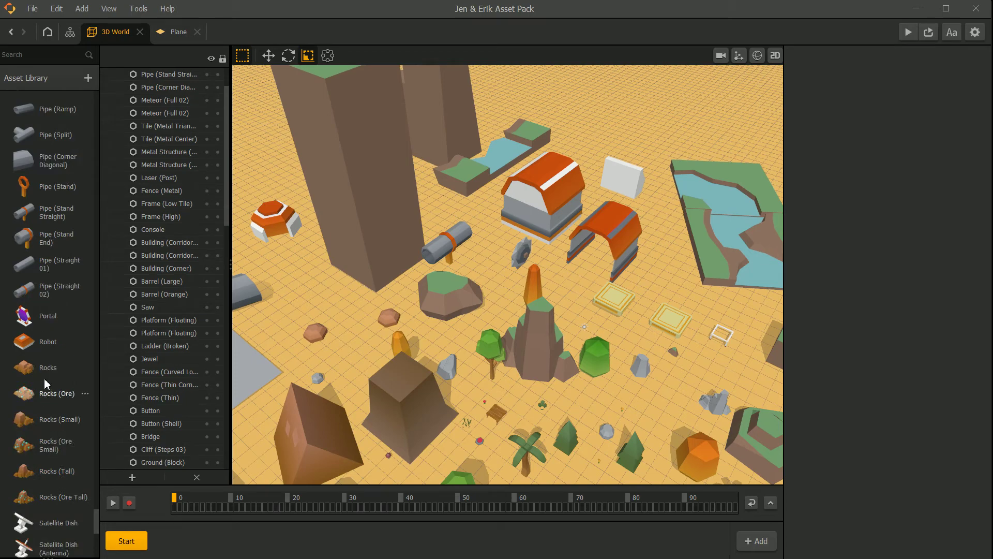
drag(48, 316, 701, 266)
click(647, 123)
scroll(548, 264, down, 5)
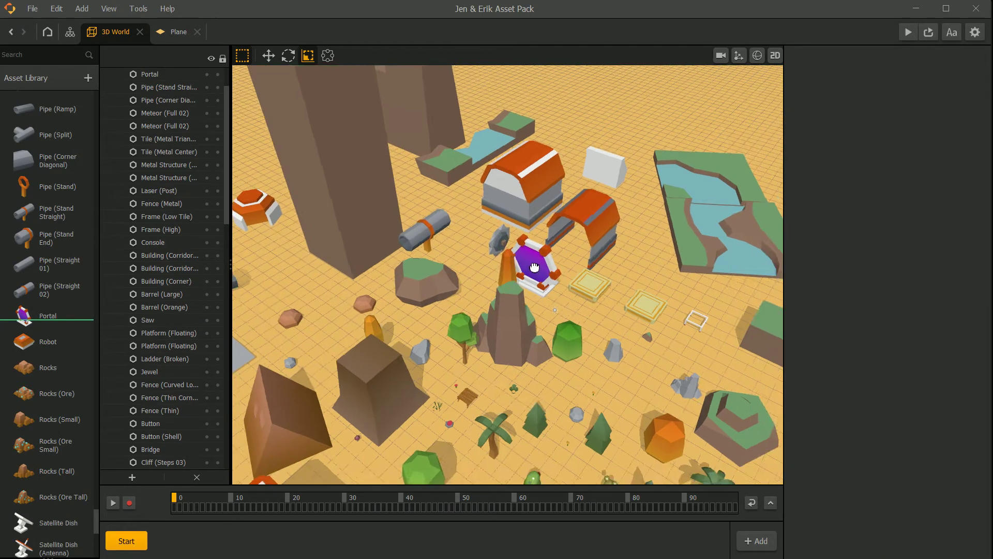
- Rotate the open orange corridor building beside the portal about its Y axis to about 82.948 degrees, and deselect it
middle_drag(515, 291, 481, 300)
scroll(414, 324, down, 2)
scroll(518, 284, up, 4)
middle_drag(556, 268, 619, 248)
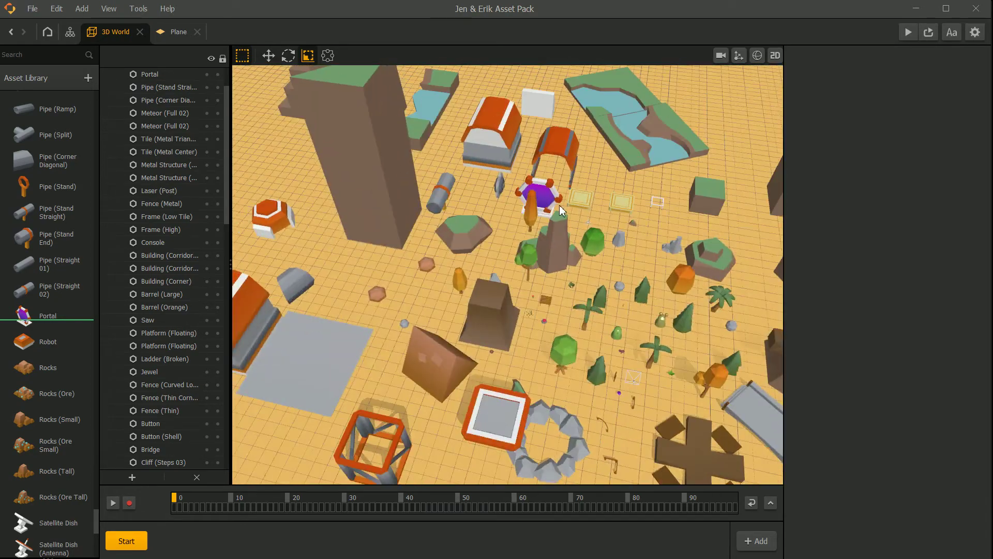
click(572, 160)
key(e)
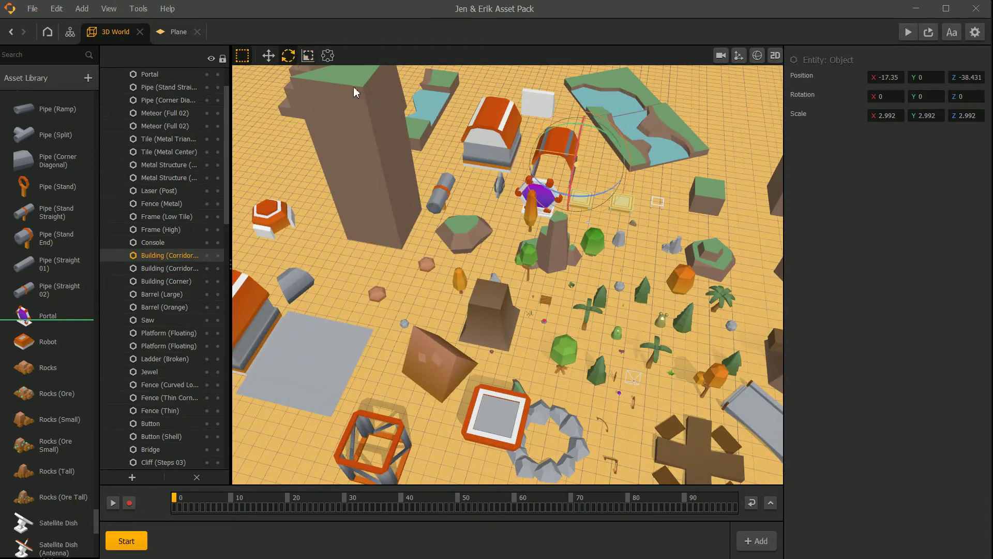
drag(583, 194, 616, 193)
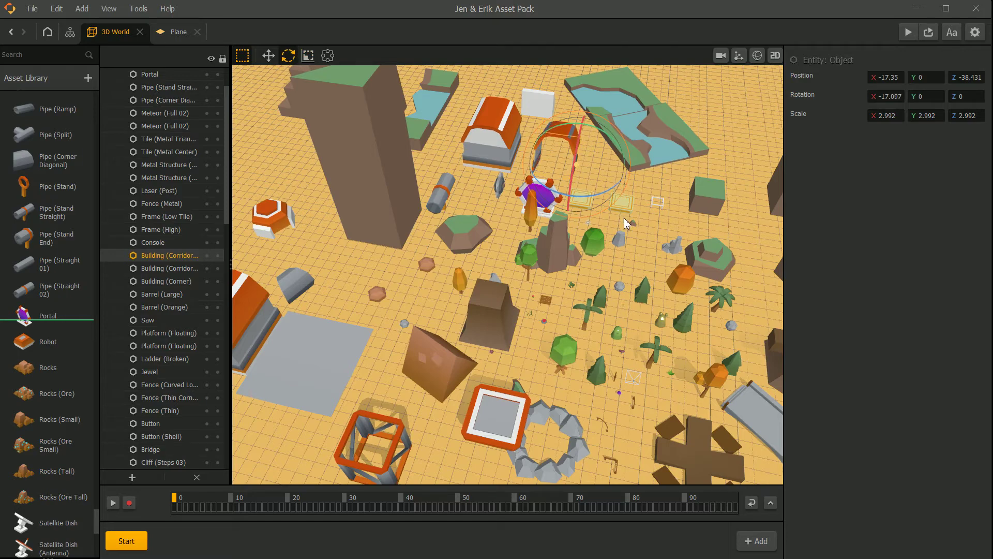
key(ctrl+z)
middle_drag(647, 210, 461, 211)
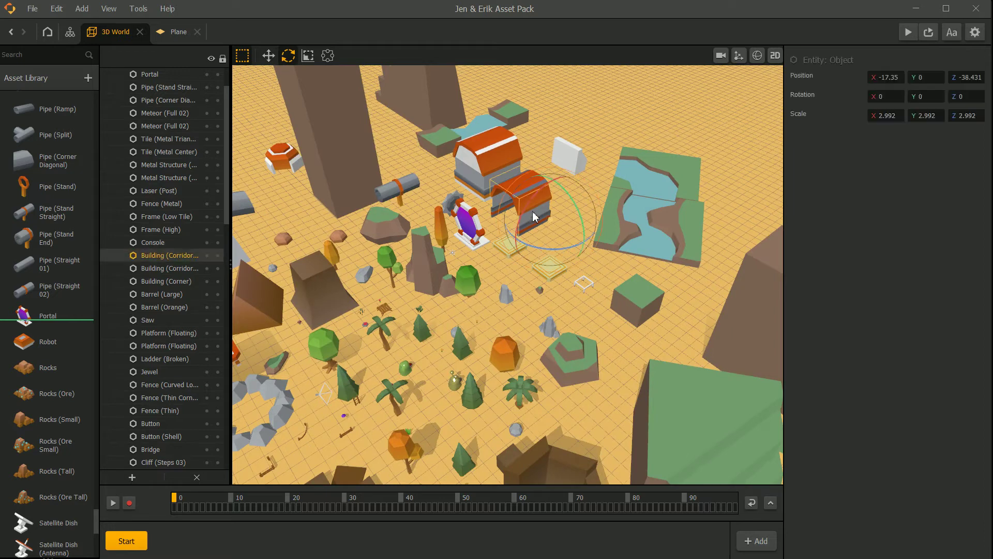
drag(540, 249, 614, 239)
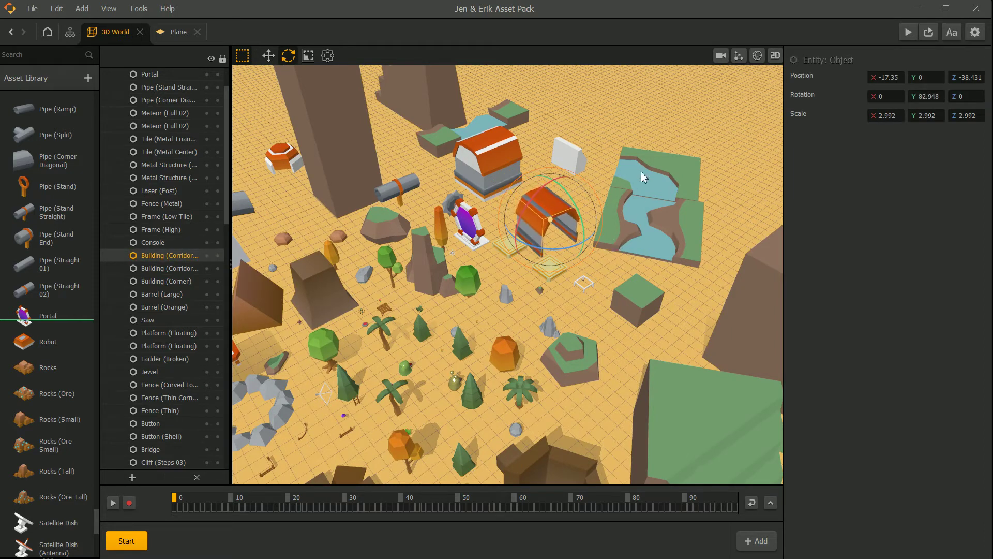
click(657, 115)
- Select both floating platforms, move them together away from the rotated corridor building, and deselect them
click(523, 243)
shift+click(554, 269)
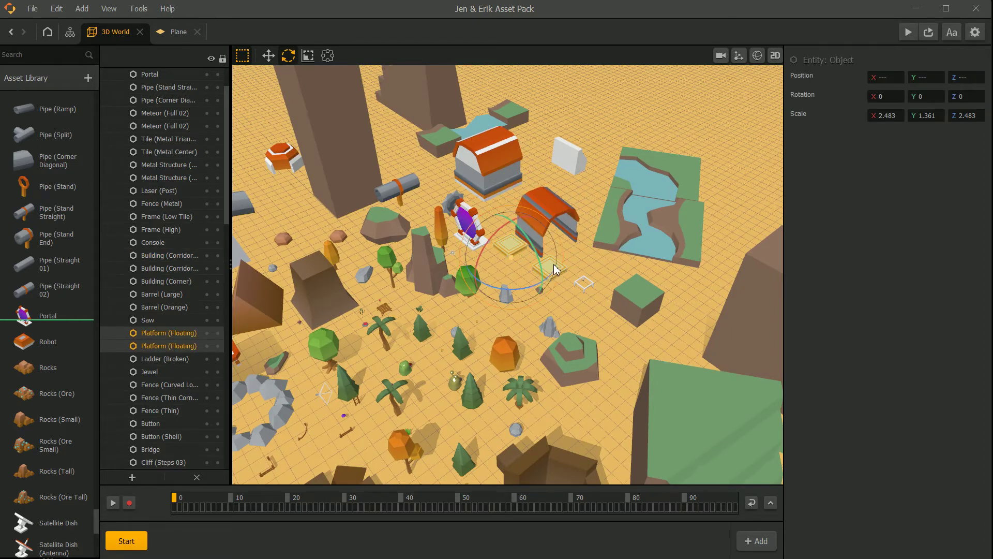
click(269, 60)
drag(535, 276, 511, 294)
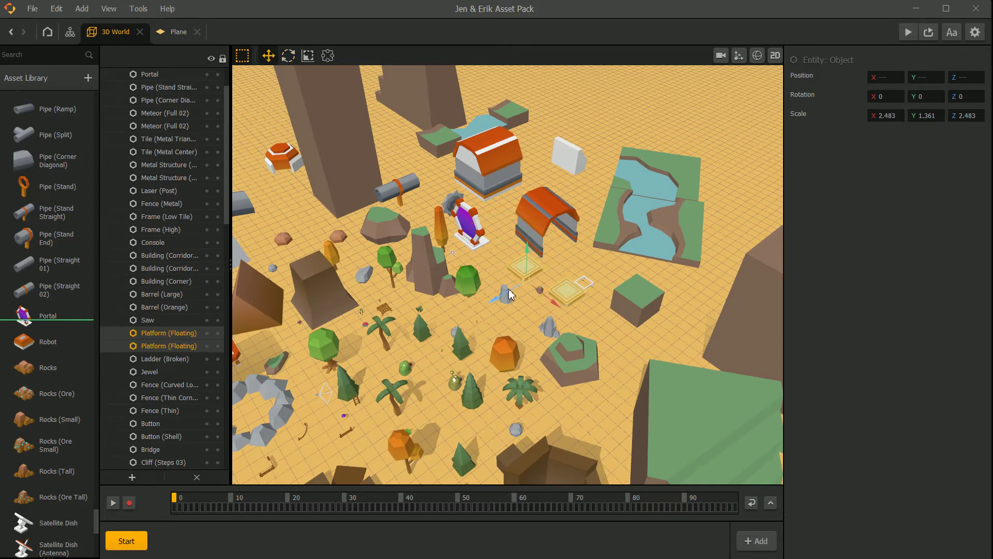
click(687, 144)
- Place Rocks (Ore Small) on the open sand behind the corner building, enlarge it, and deselect it
scroll(687, 143, down, 5)
scroll(54, 310, down, 5)
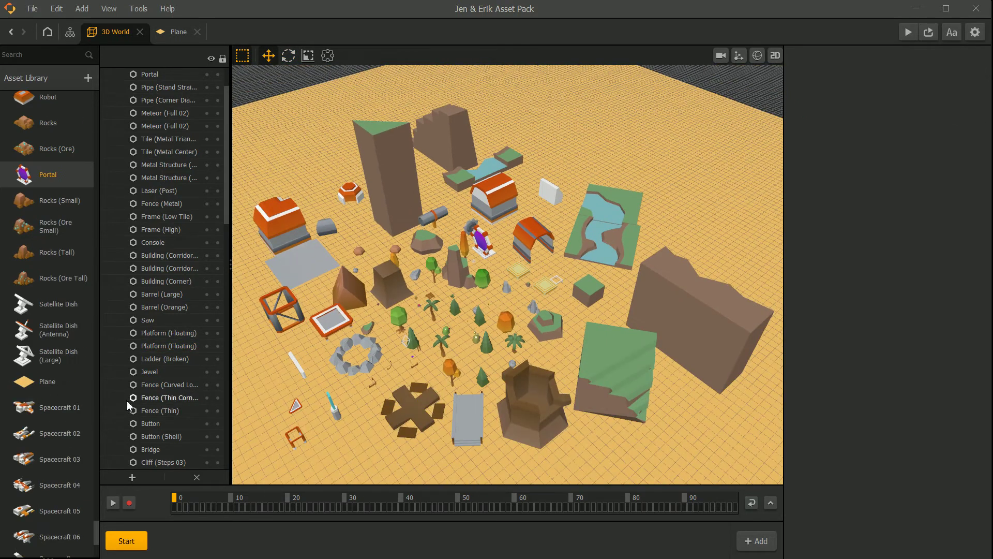
middle_drag(343, 323, 501, 298)
right_drag(274, 289, 374, 304)
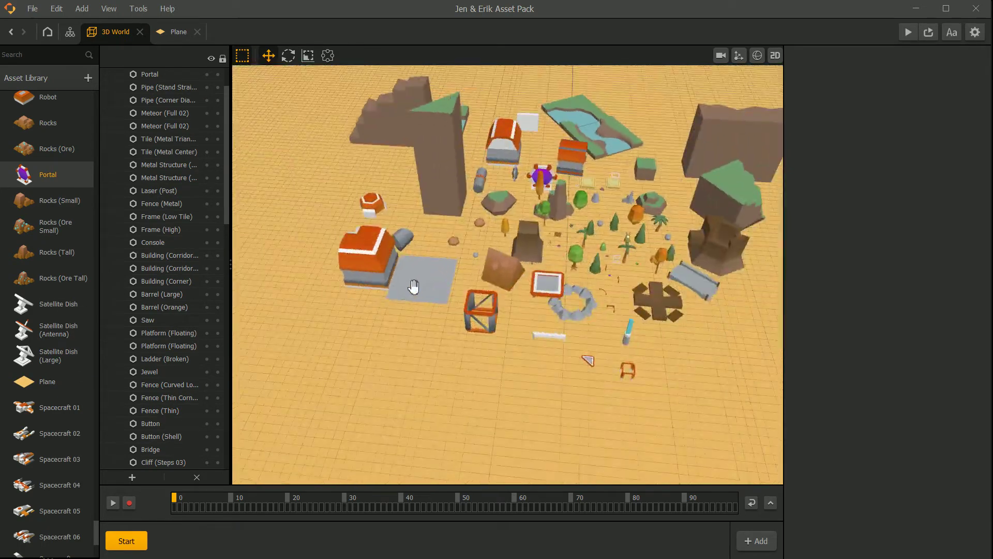
middle_drag(412, 284, 383, 304)
drag(43, 220, 991, 173)
click(332, 374)
- Place Rocks (Ore Tall) near the small ore rocks, scale it to about 4.416, and move it farther from them
middle_drag(357, 303, 459, 285)
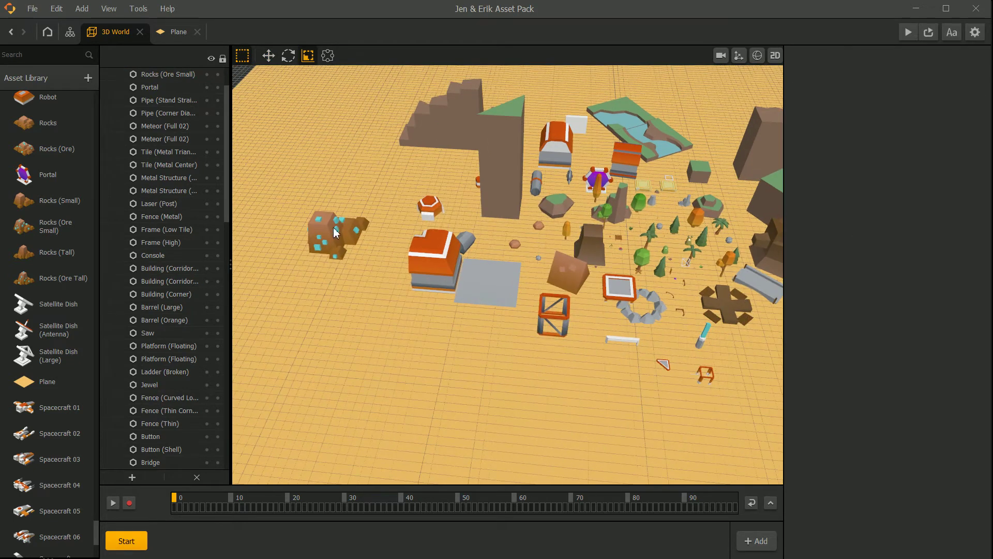
drag(37, 279, 842, 221)
right_drag(540, 249, 539, 250)
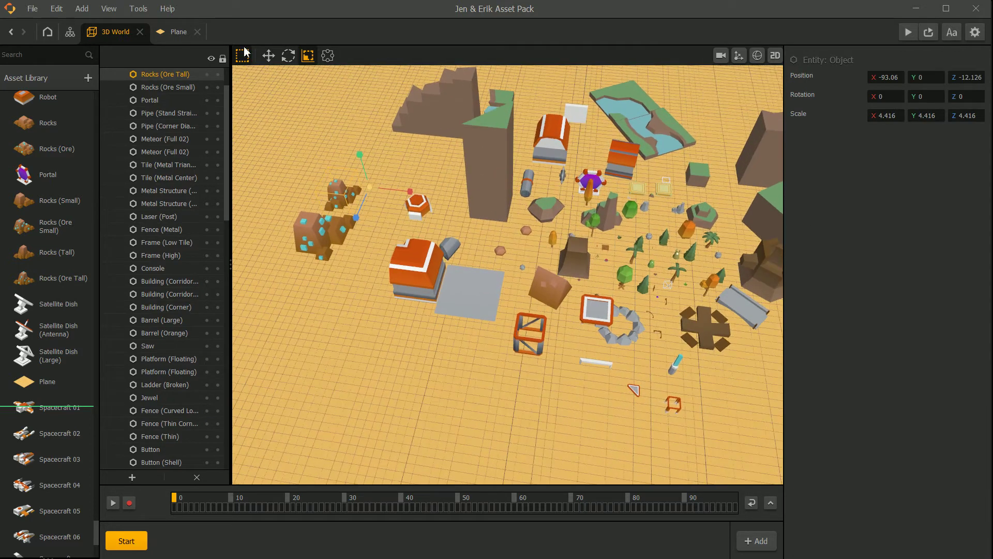
drag(369, 195, 404, 173)
- Place Satellite Dish beside the metal fence at about X -20.149, Z 48.397, scale it to about 5.659, and deselect it
click(53, 312)
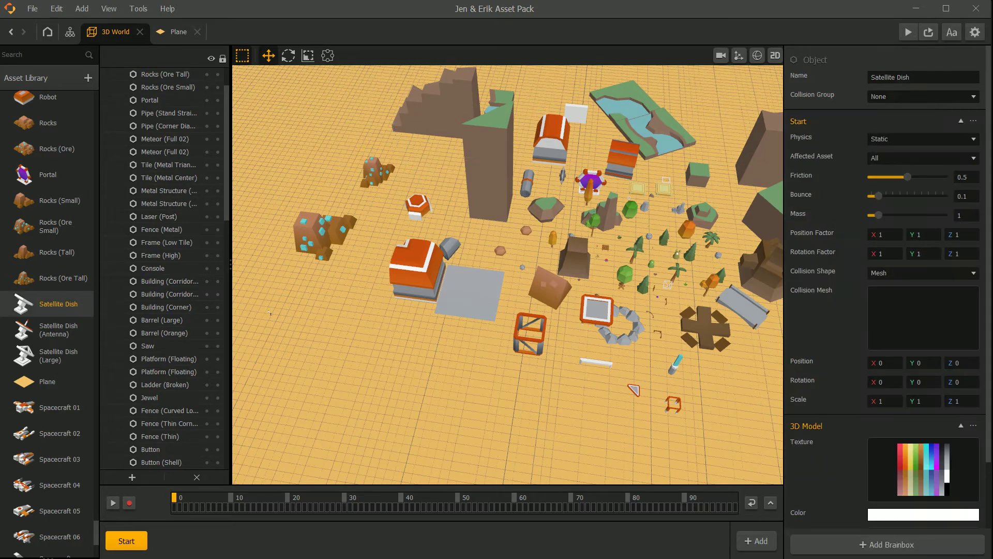
drag(599, 410, 597, 408)
right_drag(597, 408, 403, 327)
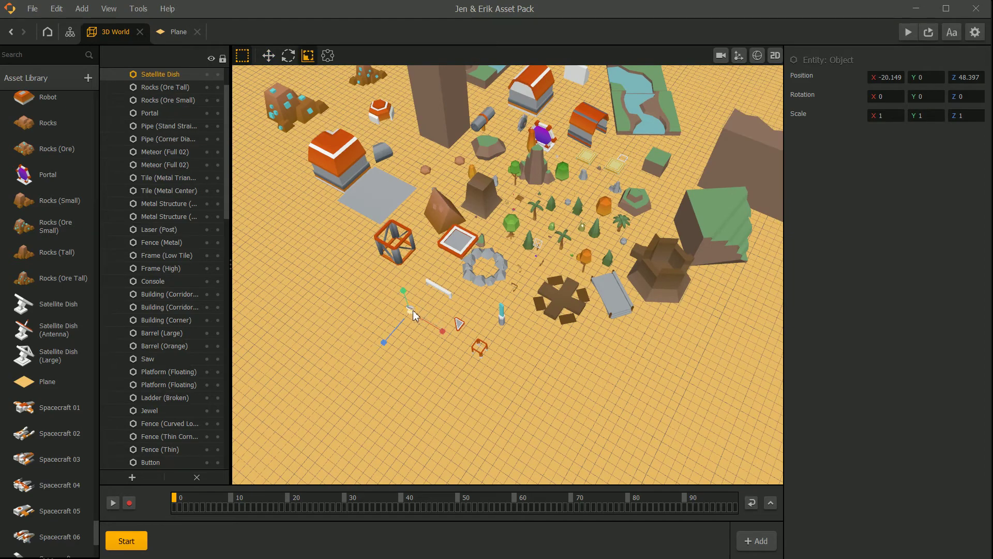
drag(466, 305, 532, 361)
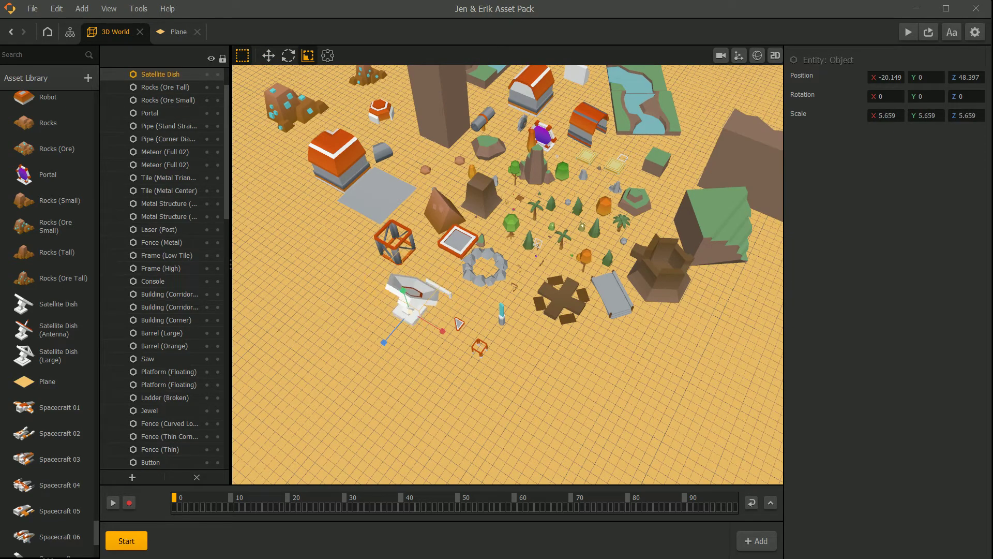
click(691, 392)
- Place Spacecraft 01 on the open sand beyond the river pieces at about X -38.356, Z -78.459
right_drag(690, 392, 570, 324)
drag(571, 324, 506, 300)
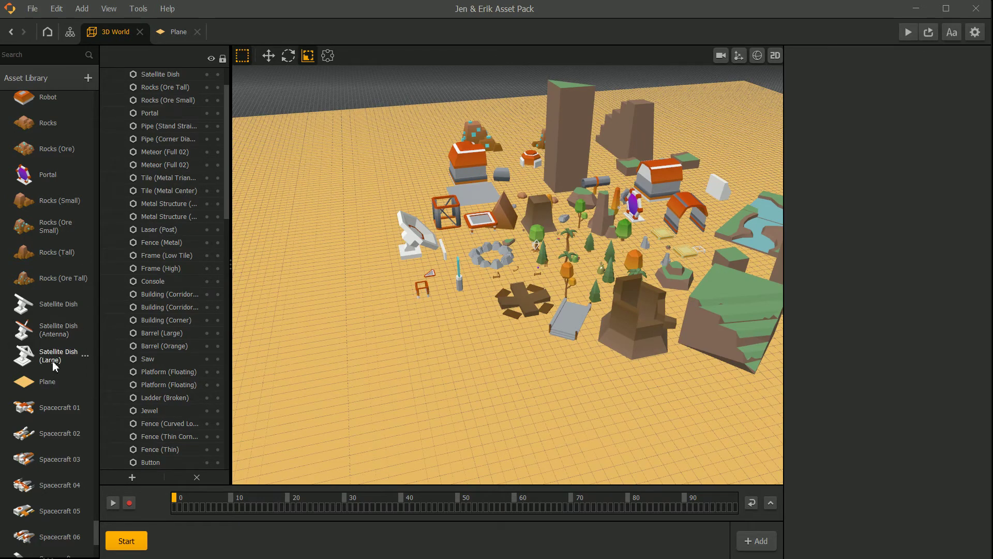
drag(402, 316, 568, 317)
middle_drag(501, 320, 309, 282)
drag(60, 408, 306, 381)
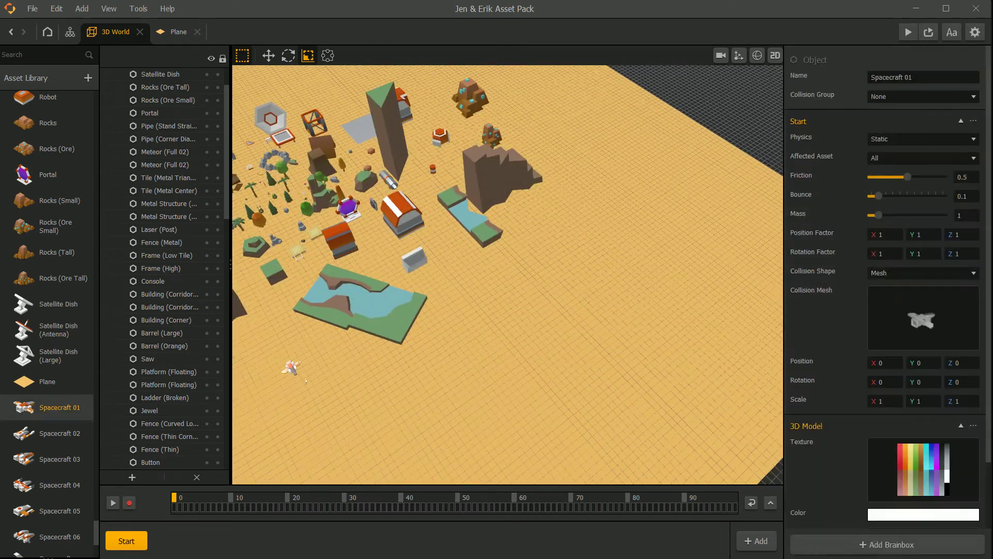
drag(477, 306, 478, 306)
scroll(495, 301, up, 8)
drag(401, 367, 443, 336)
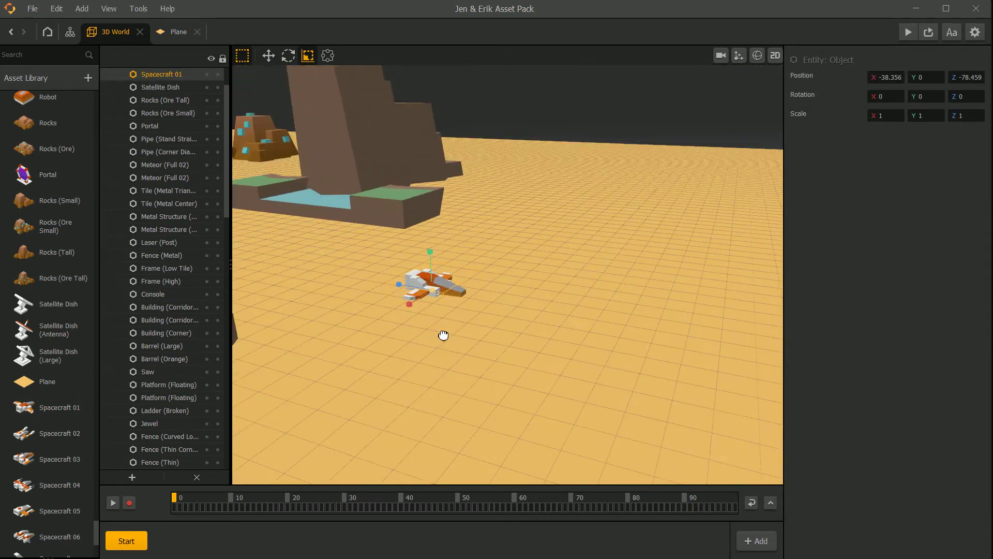
scroll(458, 282, down, 2)
- Raise Spacecraft 01 to about Y 19.744 and move it across the scene to about Z 22.56
click(269, 56)
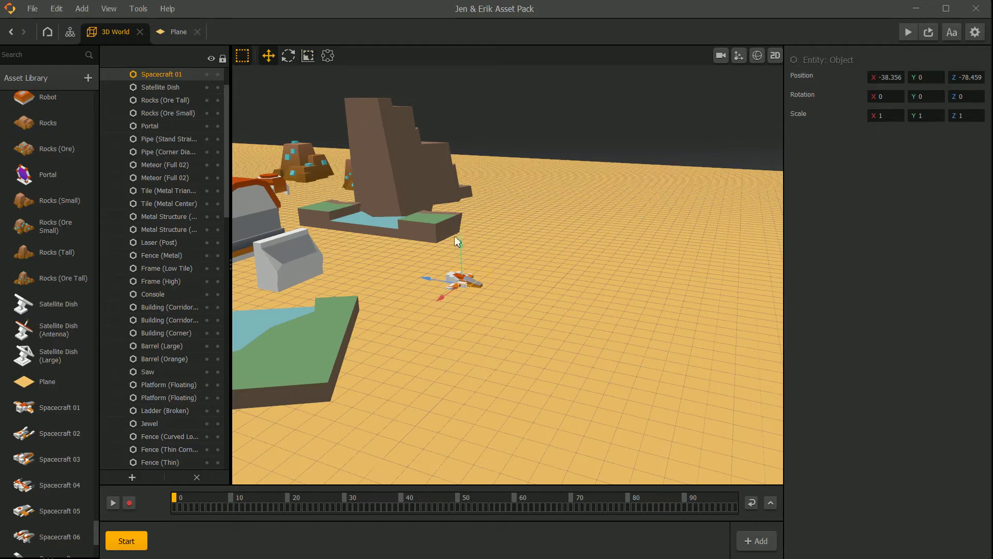
drag(460, 243, 467, 83)
right_drag(461, 148, 489, 241)
scroll(489, 239, up, 6)
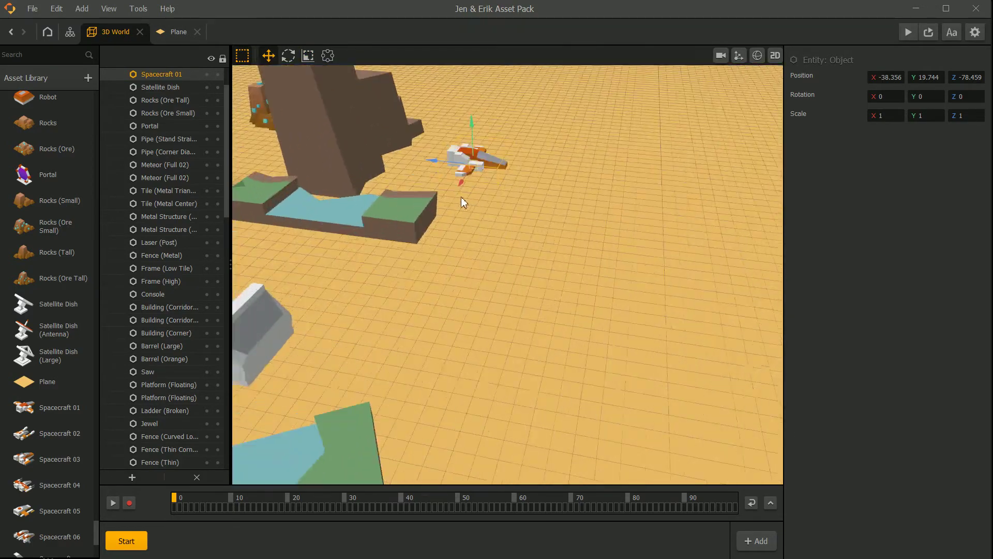
scroll(461, 197, down, 5)
drag(599, 251, 212, 203)
scroll(288, 225, down, 4)
- Place Spacecraft 02 at about X -10.067, raise it to about Y 35.313, and move it to about Z -26.232
drag(58, 407, 90, 346)
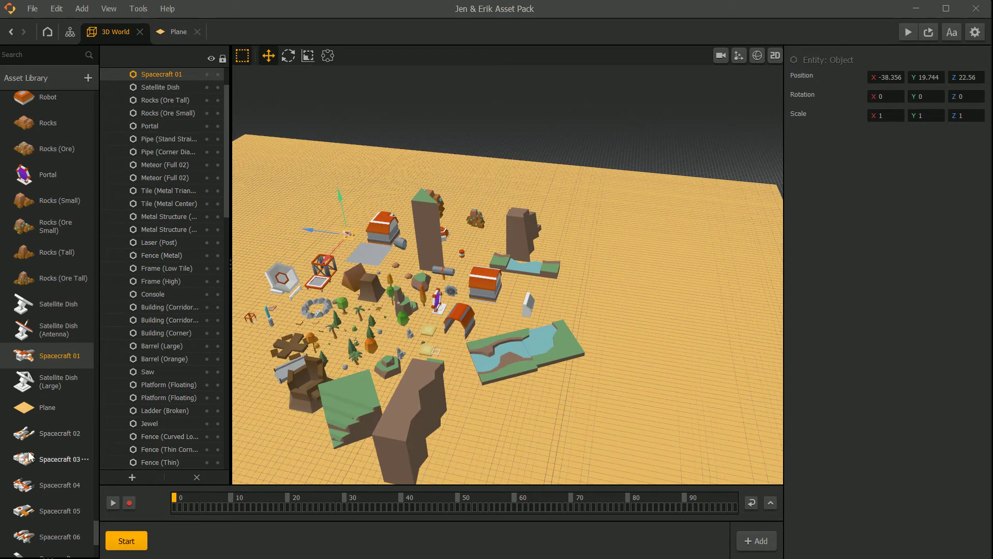
scroll(42, 424, down, 5)
click(50, 284)
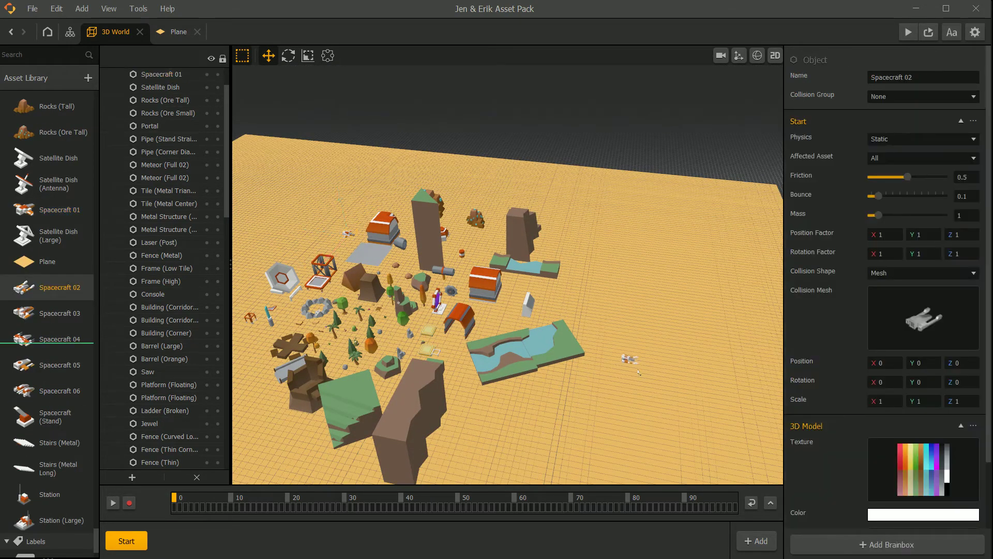
drag(640, 372, 641, 371)
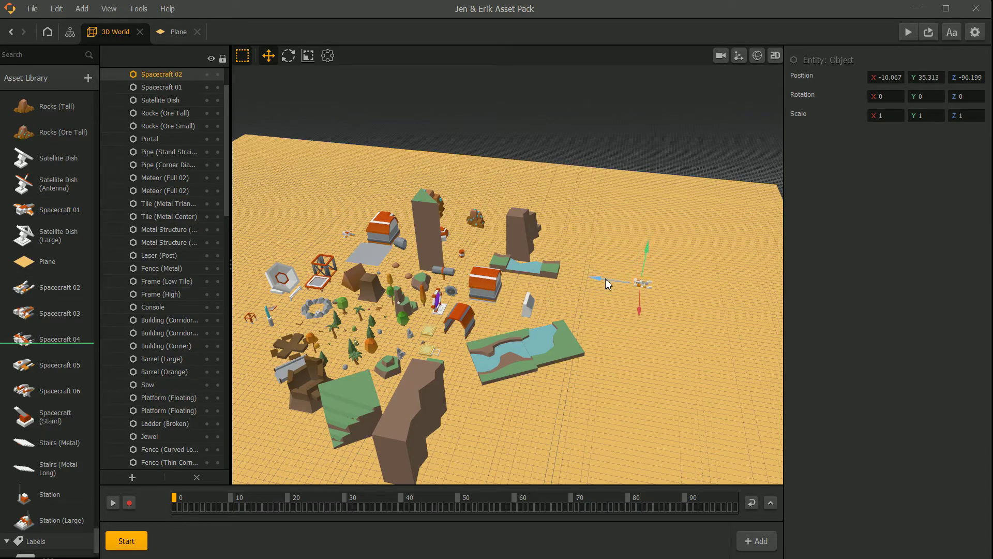
key(f)
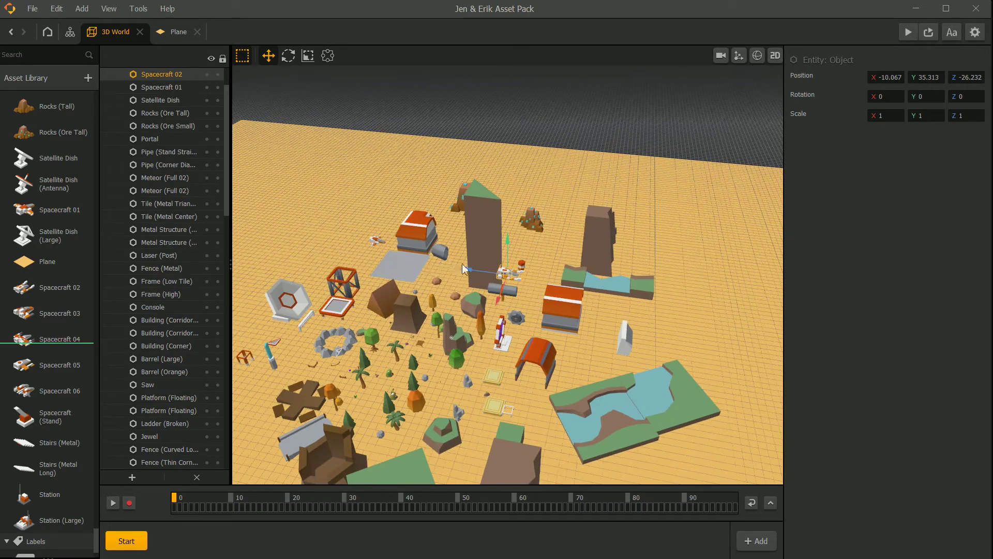
- Lower Spacecraft 02 closer to the assets on the sand and deselect it
right_drag(538, 282, 452, 279)
scroll(453, 279, down, 5)
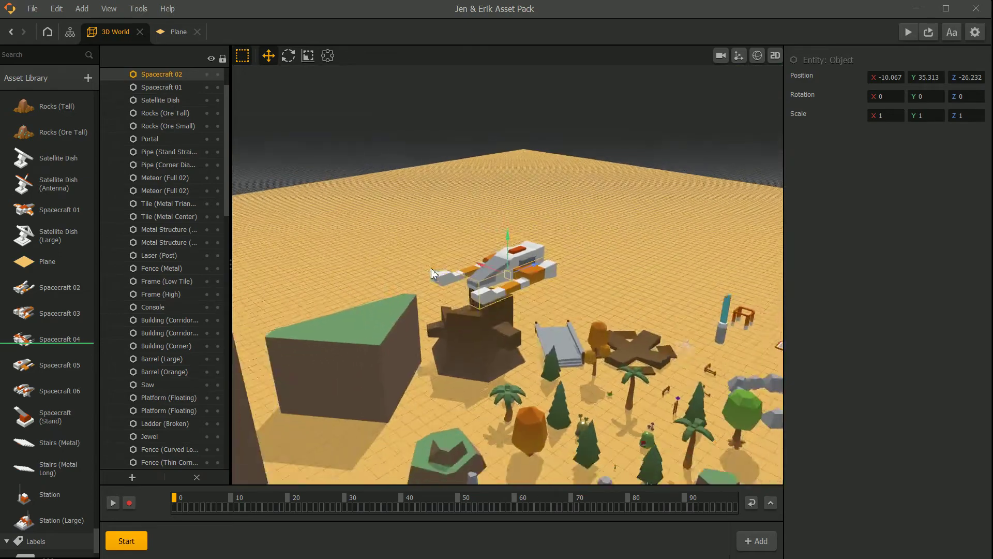
drag(510, 242, 507, 327)
click(507, 237)
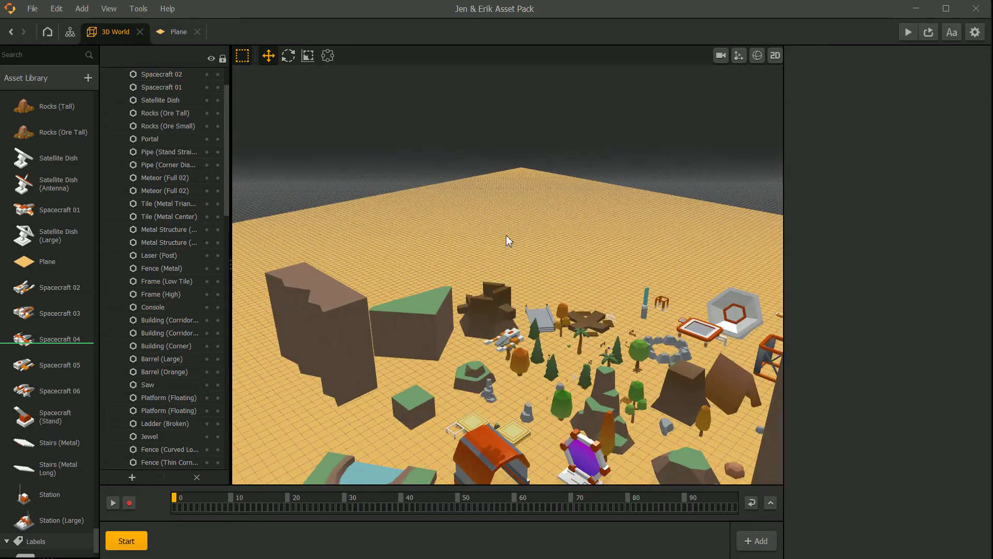
- Place Spacecraft (Stand) near the white wall block at about X -41.48, Z -63.513, enlarge it, and deselect it
scroll(504, 243, down, 4)
right_drag(468, 316, 564, 339)
middle_drag(564, 339, 589, 340)
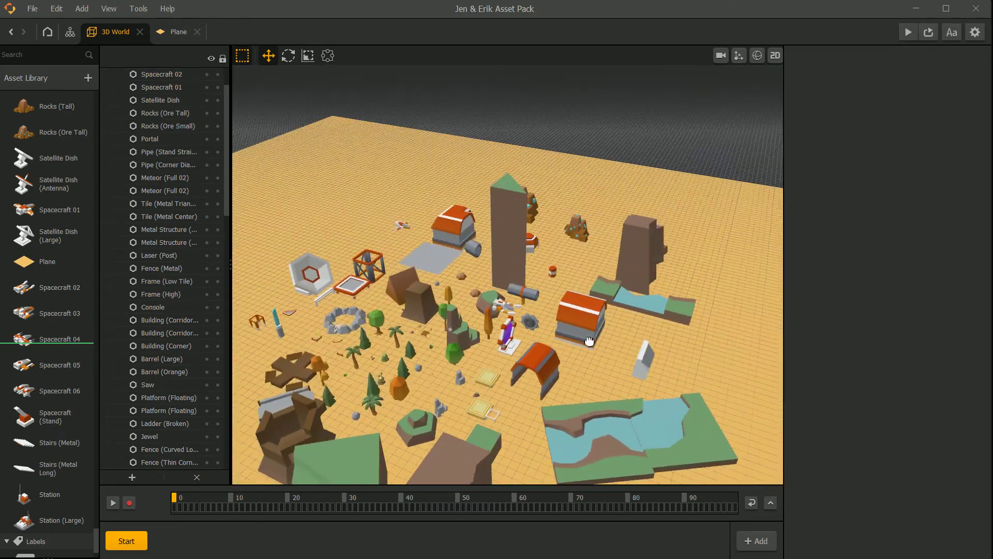
drag(100, 418, 73, 395)
scroll(59, 427, down, 3)
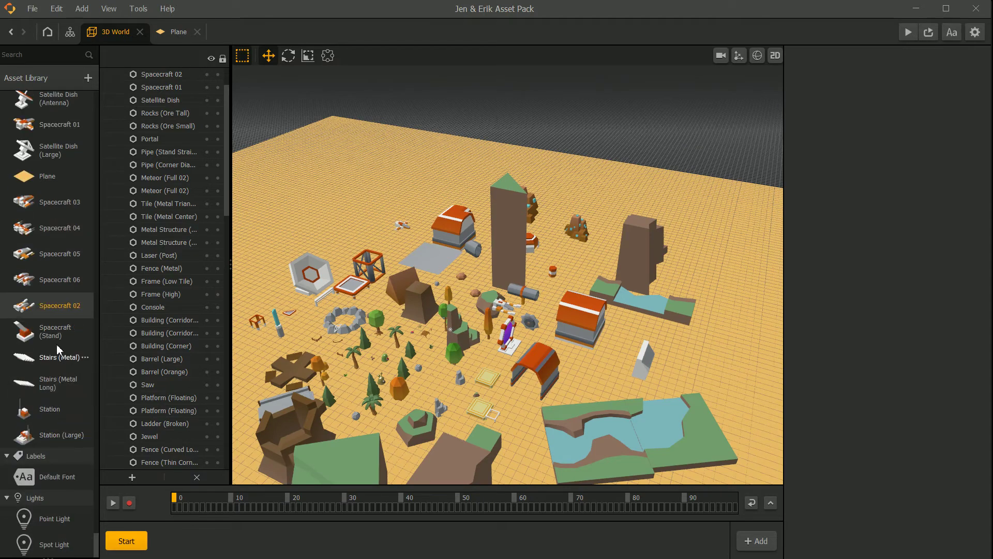
drag(56, 331, 52, 403)
drag(686, 362, 689, 364)
scroll(703, 368, up, 2)
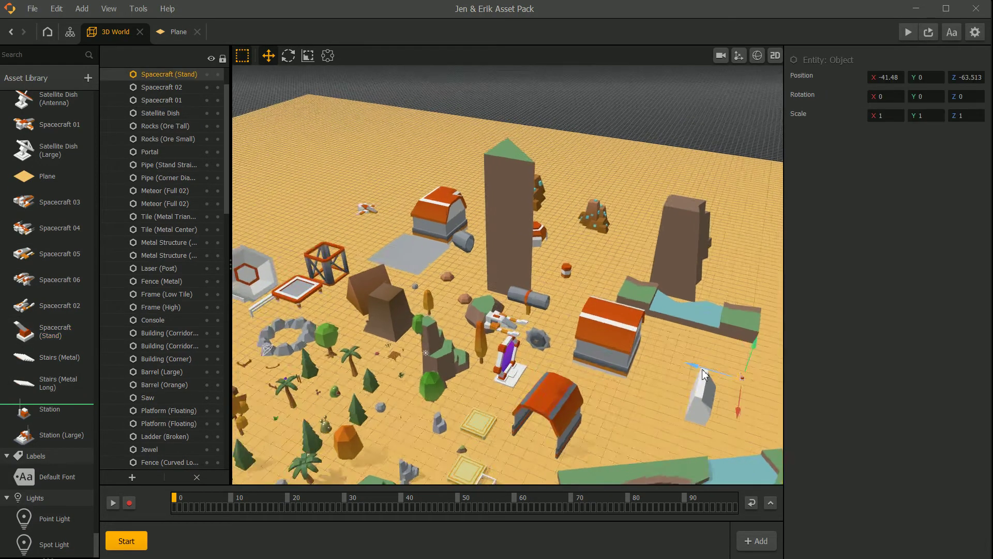
middle_drag(702, 368, 278, 263)
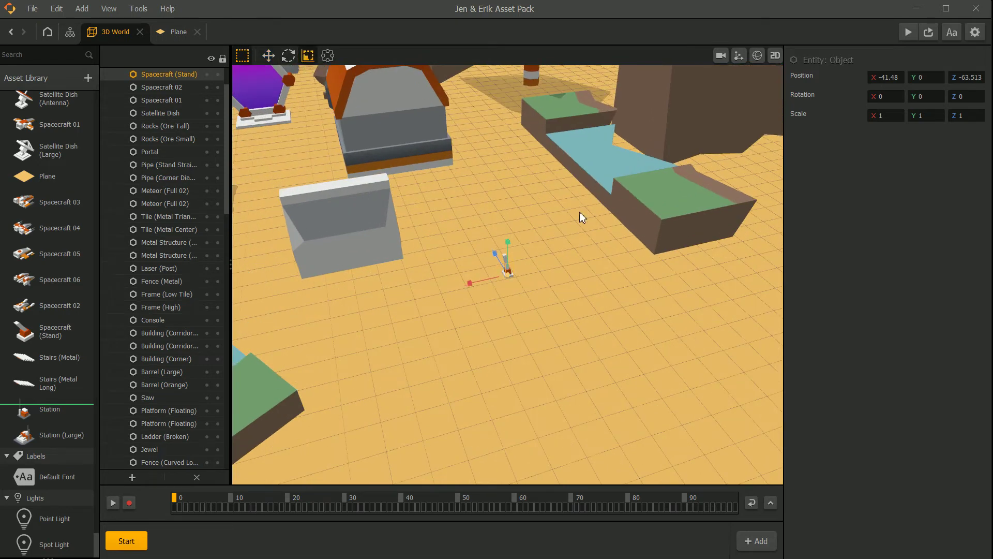
drag(508, 275, 778, 264)
click(616, 357)
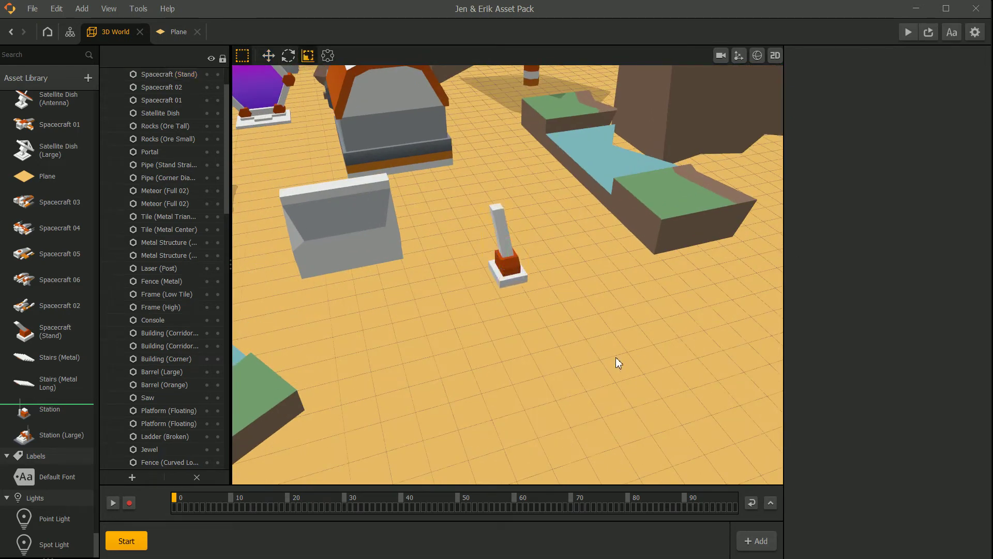
- Place Station (Large) near the spacecraft stand at about X -34.512, Z -70.035, and scale it to about 5.47
drag(35, 435, 472, 343)
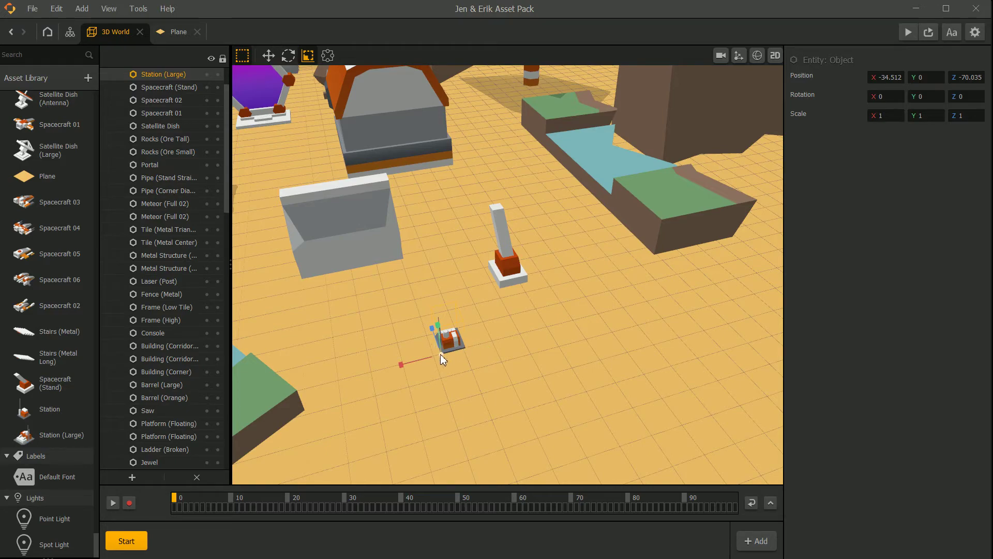
drag(440, 355, 987, 313)
right_drag(396, 310, 522, 287)
scroll(522, 287, down, 3)
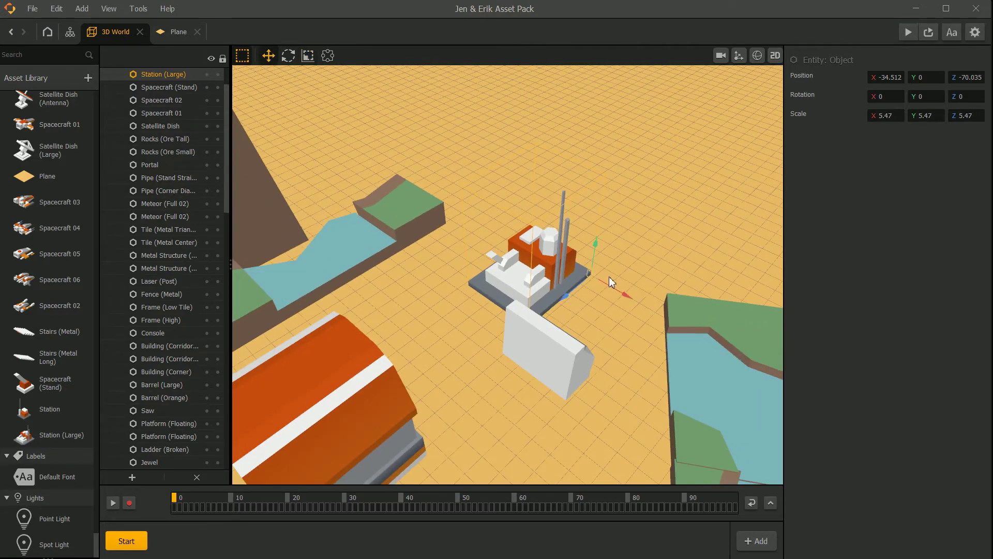
- Move Station (Large) beside the river tiles at about Y -0.271, Z -74.949, and deselect it
drag(592, 273, 678, 260)
right_drag(677, 272, 645, 266)
drag(643, 206, 637, 297)
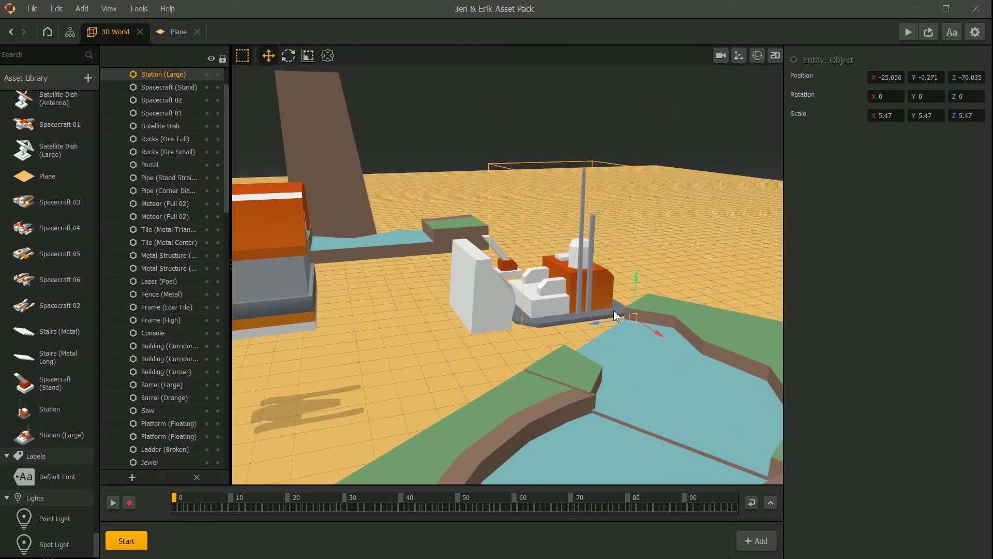
drag(596, 323, 644, 316)
right_drag(684, 221, 622, 337)
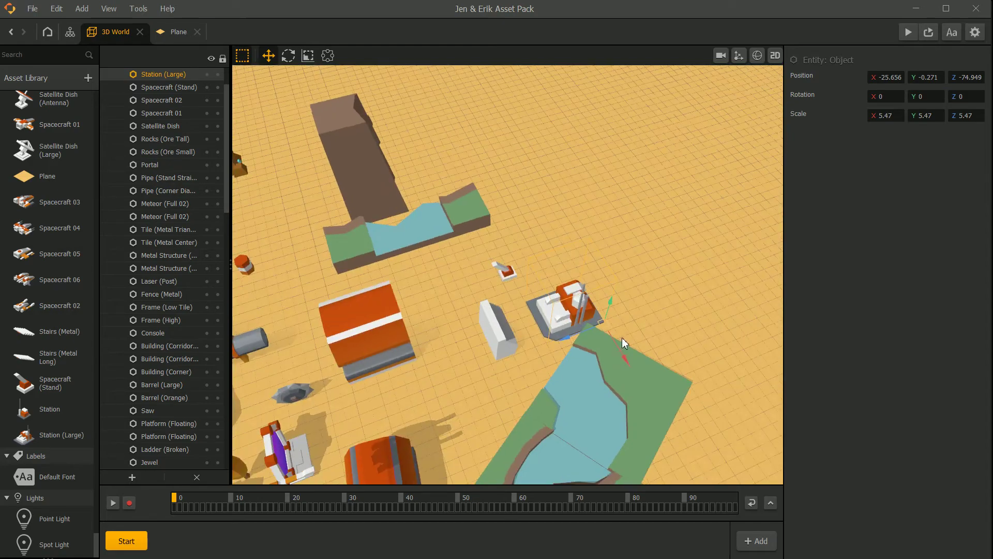
drag(623, 353, 613, 322)
click(614, 320)
- Place Stairs (Metal) beside the ring of grey rocks at about X -8.961, Z 19.707, enlarge it, and deselect it
scroll(460, 310, down, 6)
right_drag(460, 310, 476, 291)
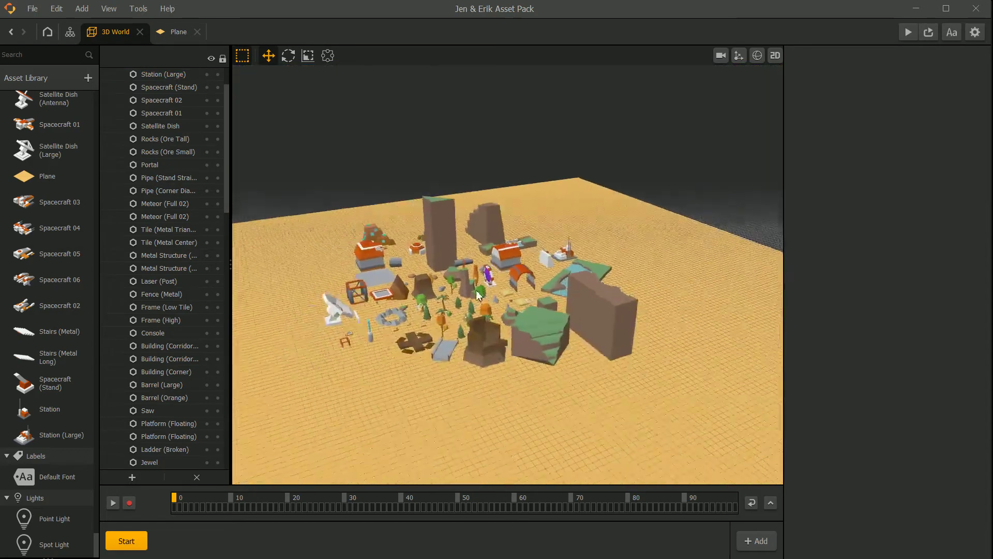
scroll(465, 311, up, 6)
right_drag(457, 325, 366, 351)
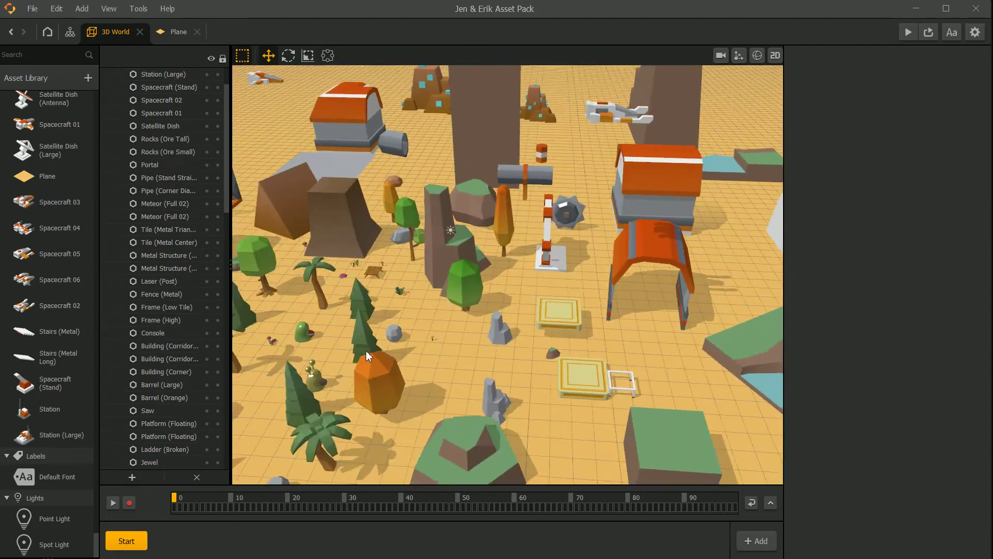
scroll(127, 343, down, 5)
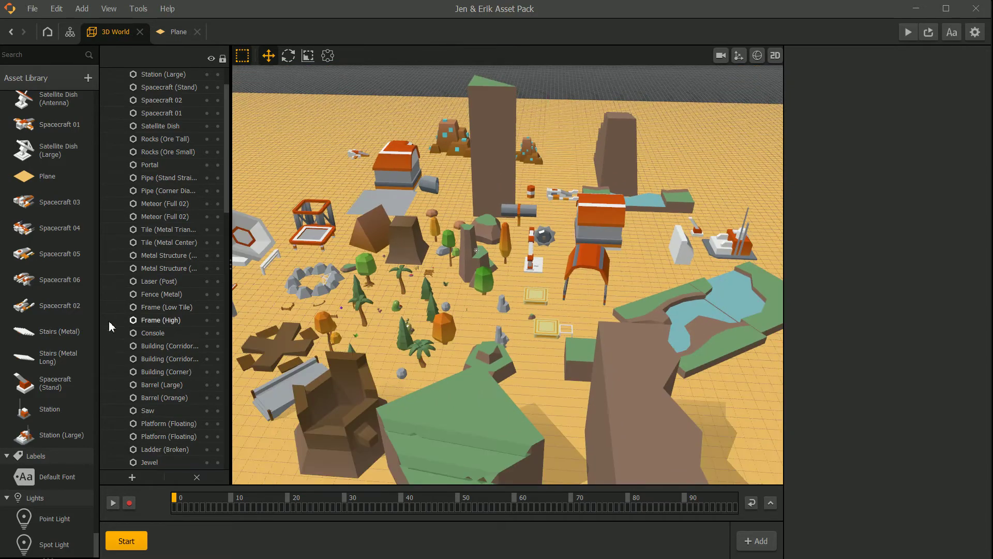
drag(143, 294, 262, 300)
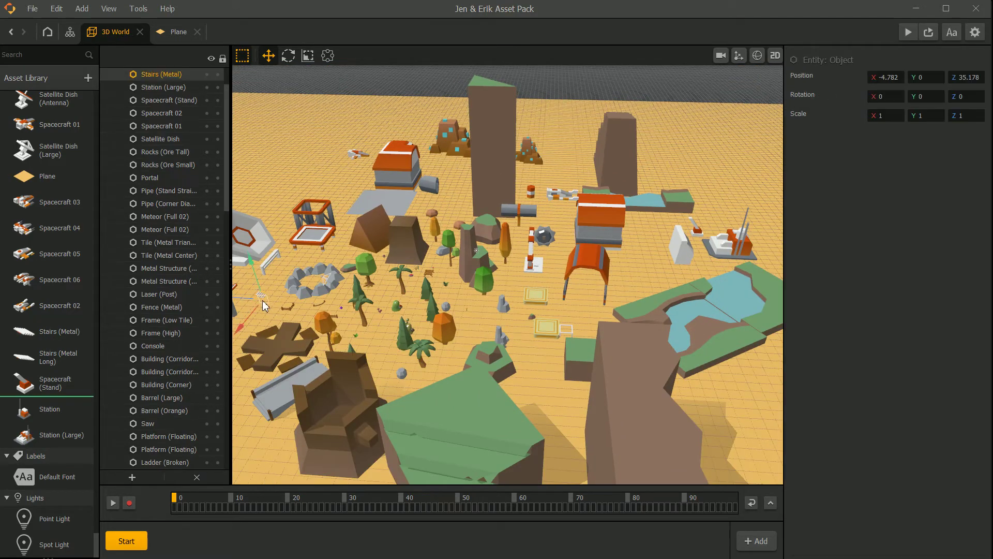
scroll(500, 285, up, 3)
right_drag(499, 285, 489, 321)
scroll(529, 306, down, 5)
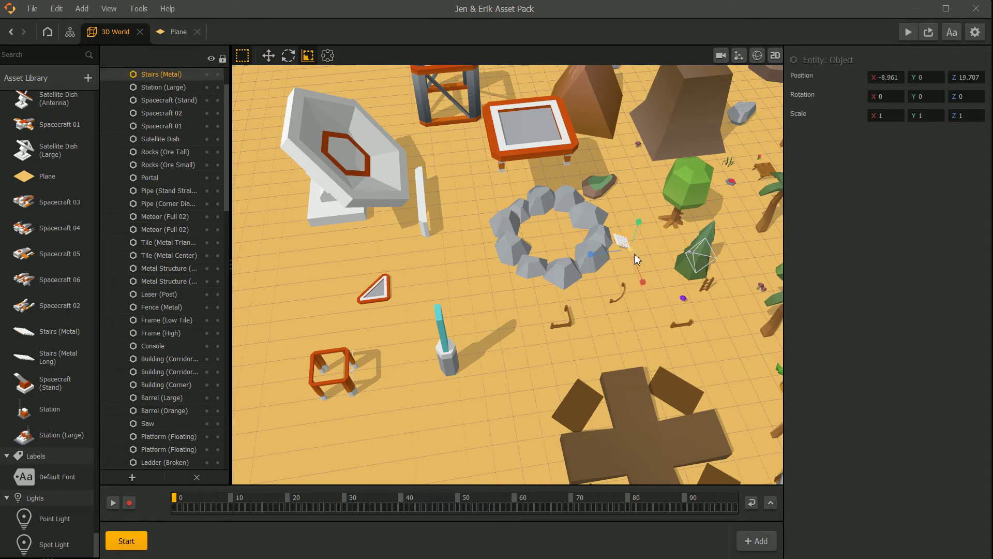
drag(634, 253, 756, 216)
right_drag(678, 273, 589, 235)
click(435, 165)
- Try the Platformer Erik 03 character near the green tree, rotated 90 degrees about Y, and delete it
scroll(528, 284, down, 5)
right_drag(528, 284, 428, 318)
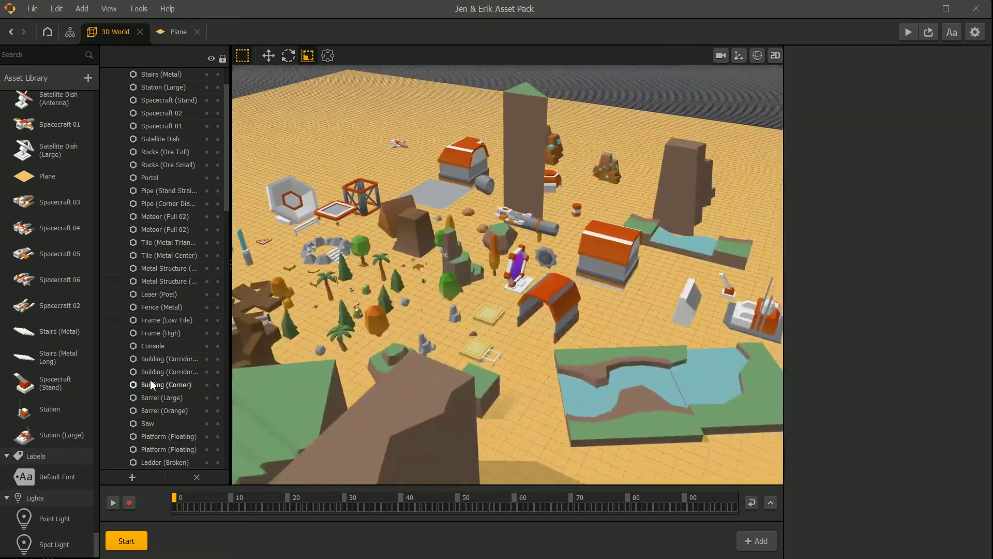
scroll(65, 225, up, 15)
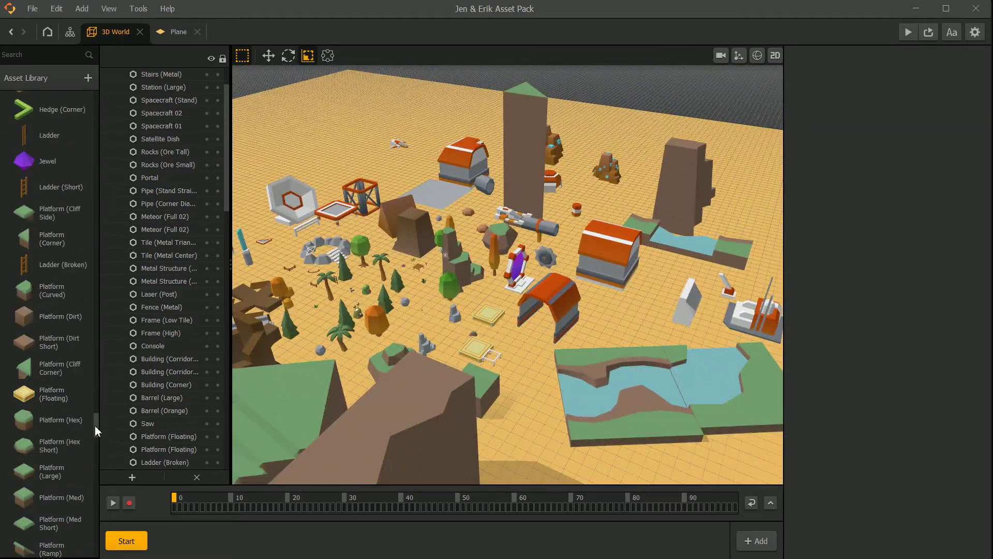
drag(95, 425, 89, 94)
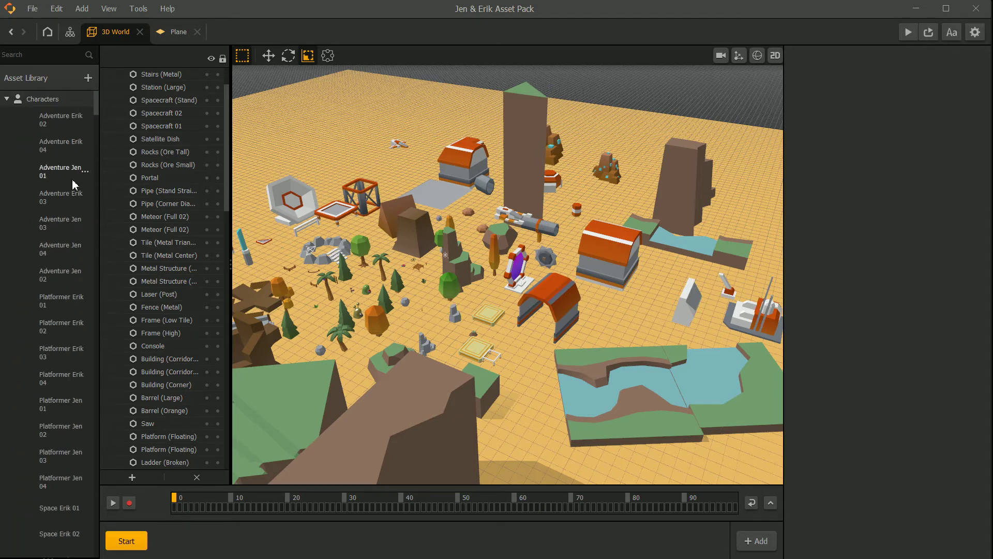
drag(64, 358, 470, 309)
scroll(481, 295, up, 10)
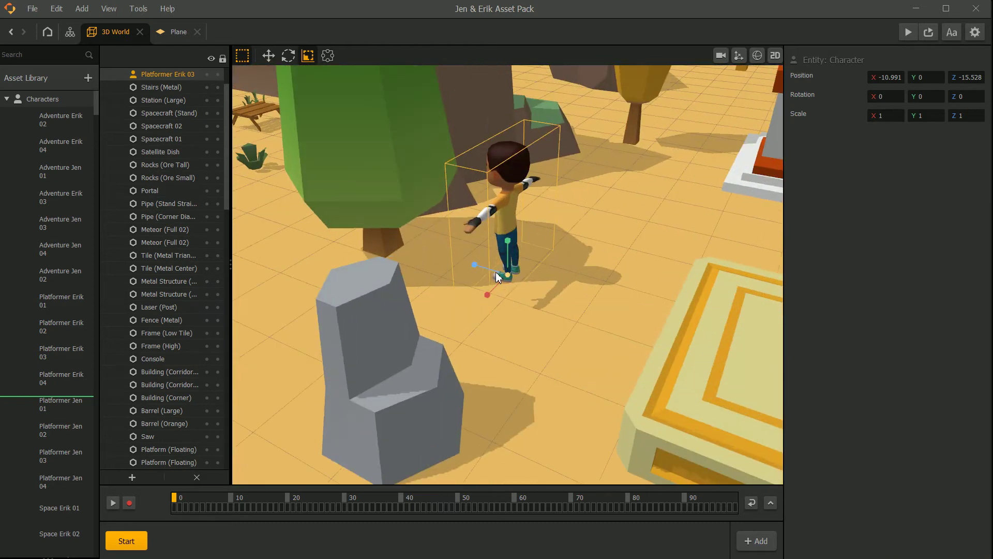
click(292, 55)
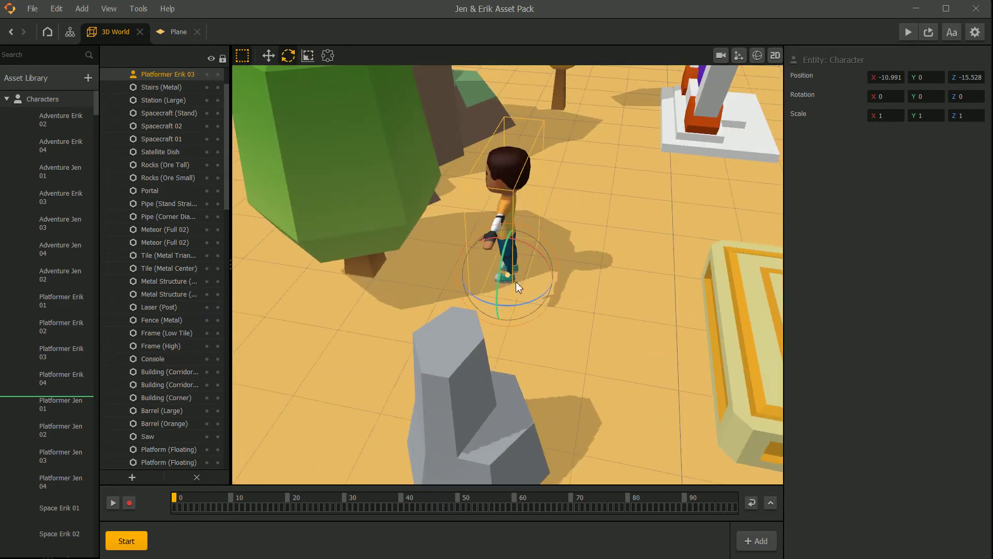
drag(513, 310, 603, 279)
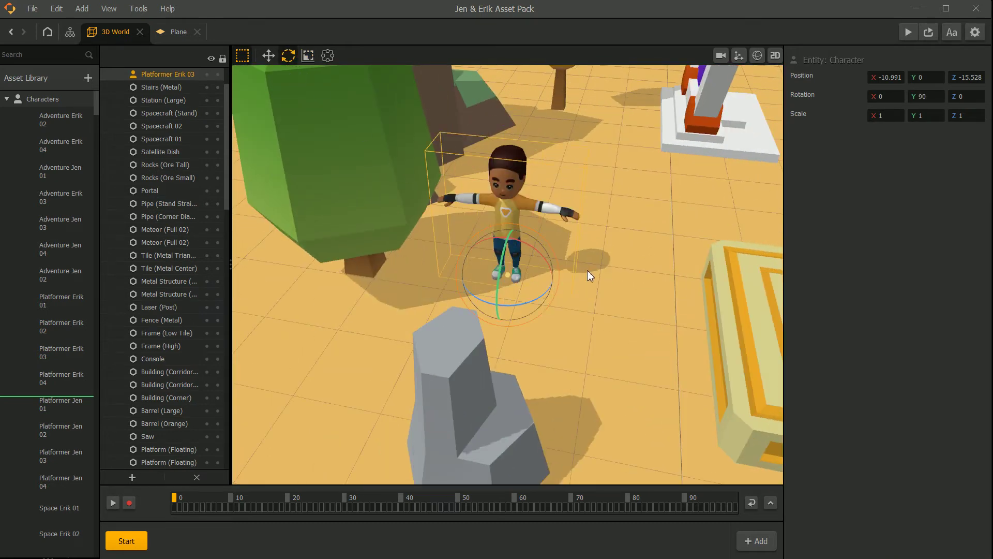
key(Delete)
- Place the Space Erik 03 character near the floating platform at about X -11.173, Z -17.577, with Y rotation 90, and deselect it
scroll(67, 398, down, 4)
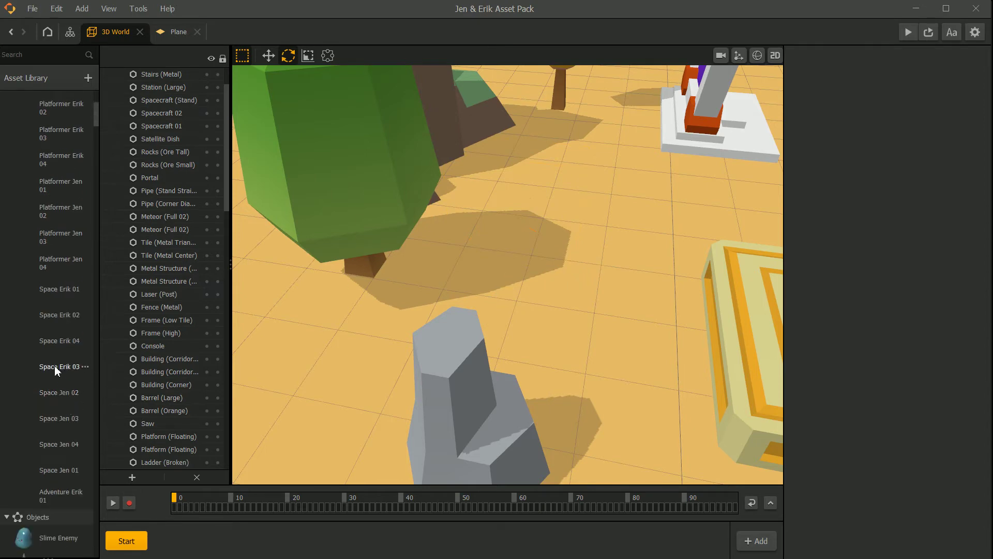
drag(57, 368, 634, 309)
scroll(644, 319, down, 5)
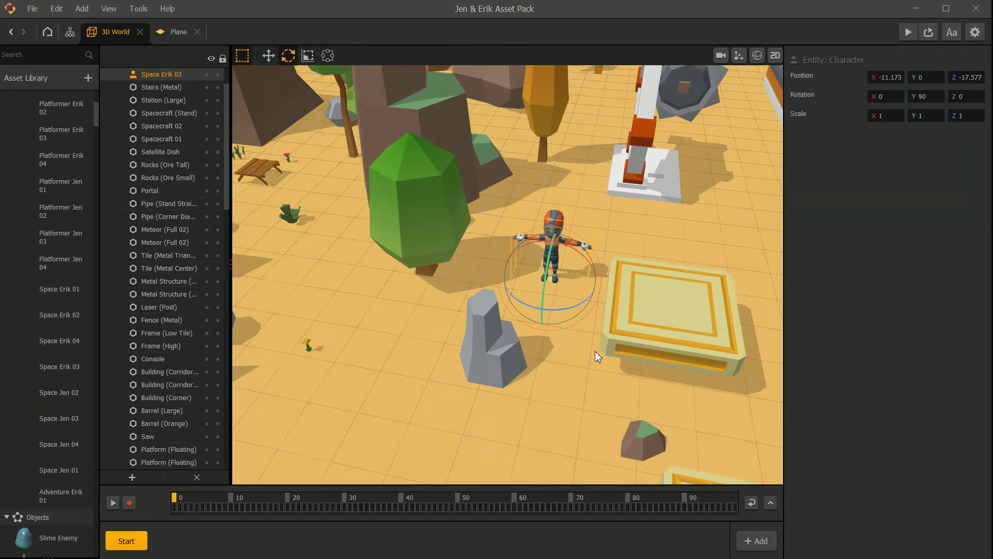
click(595, 351)
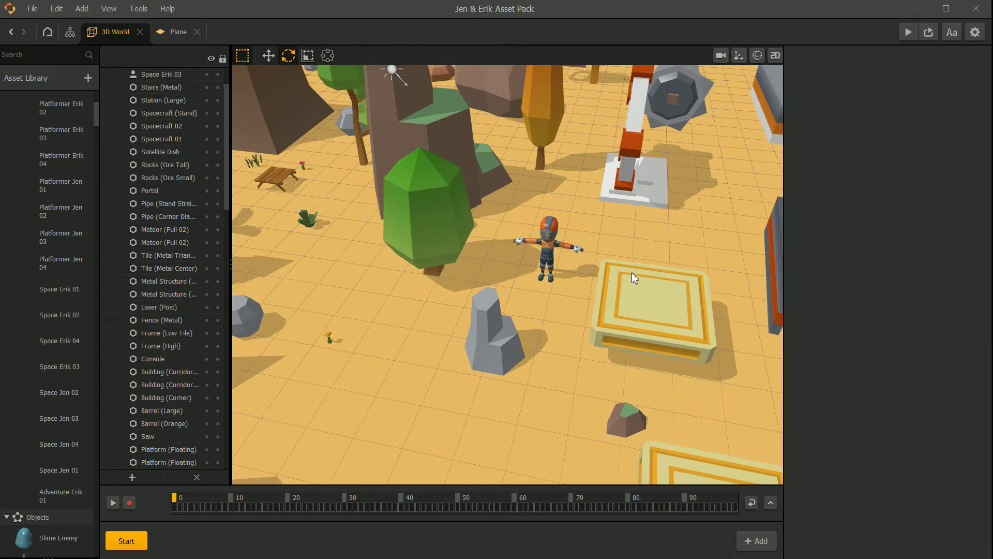
- Switch to the camera view and frame the arranged assets from above, with the portal and trees near the centre
click(720, 55)
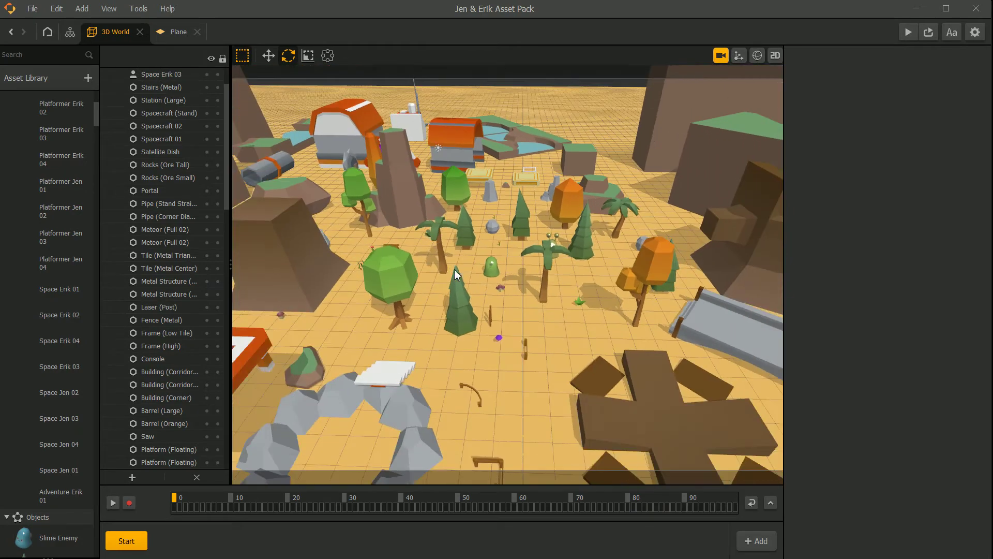
middle_drag(455, 274, 490, 428)
middle_drag(581, 374, 357, 119)
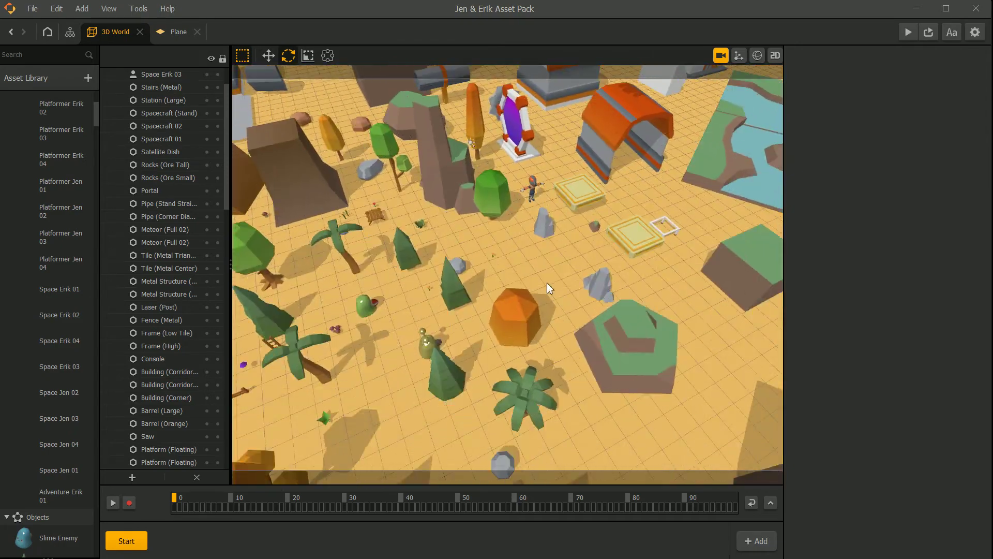
scroll(547, 282, down, 5)
middle_drag(442, 333, 714, 383)
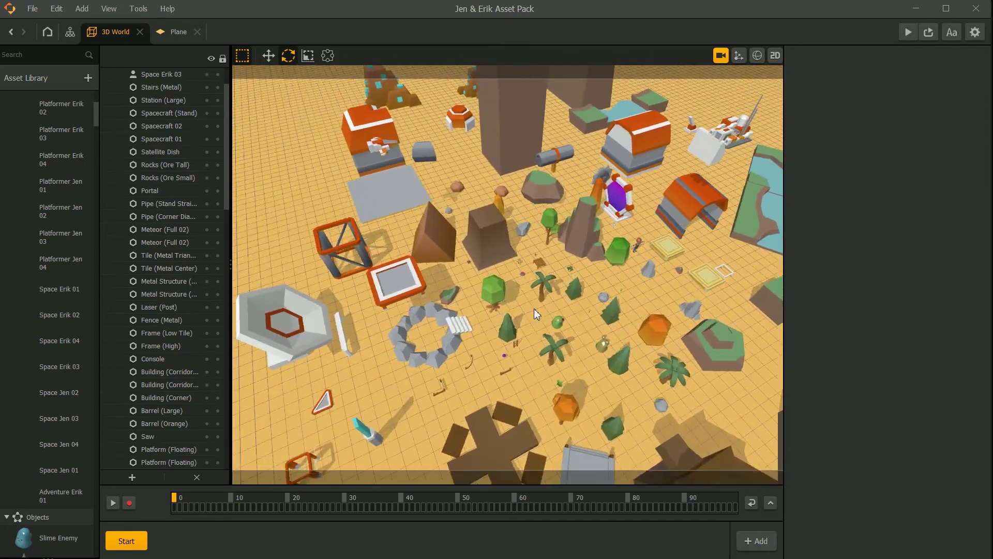
middle_drag(534, 308, 382, 382)
scroll(406, 343, up, 1)
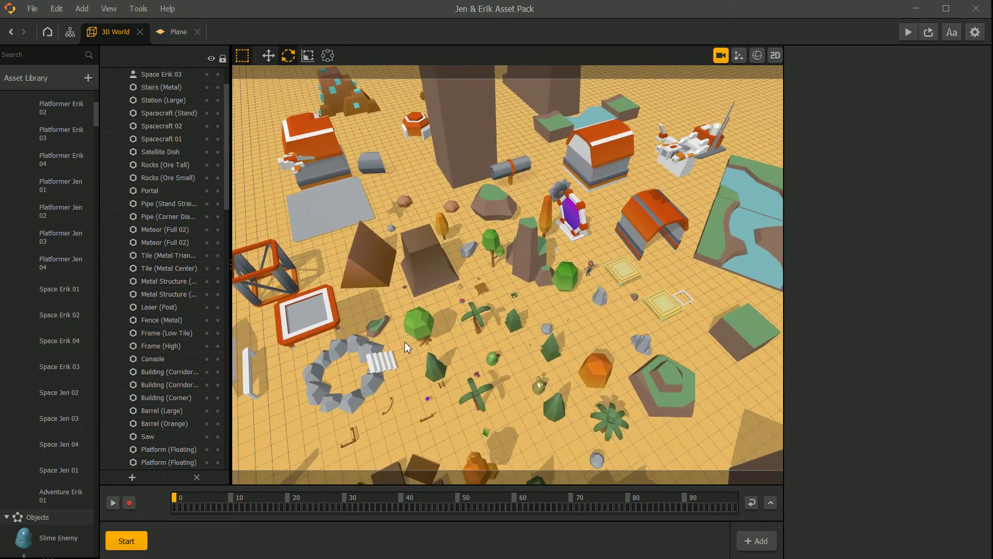
scroll(405, 342, up, 3)
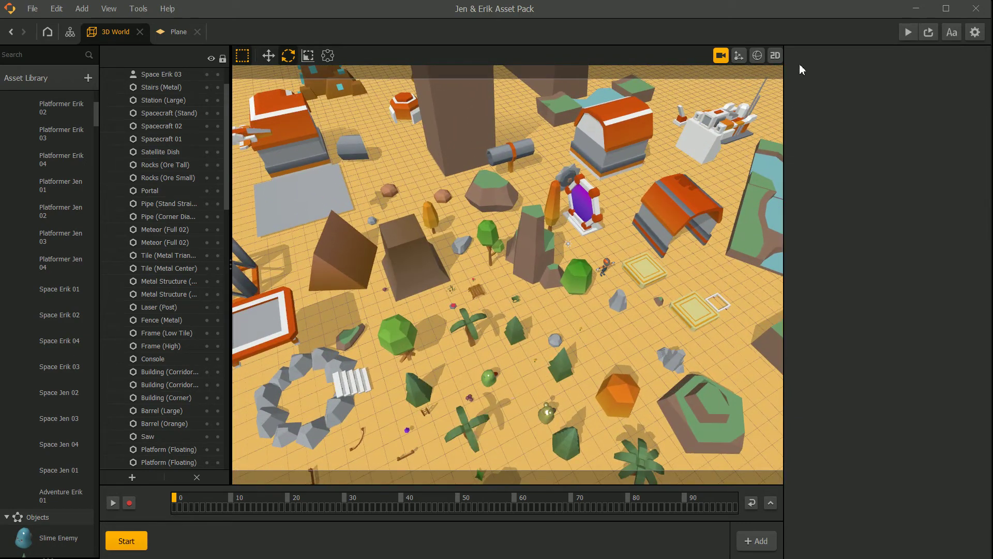
- Examine the whole asset layout and Space Erik 03 outside the camera view, and return to the camera view
click(723, 58)
scroll(523, 266, down, 10)
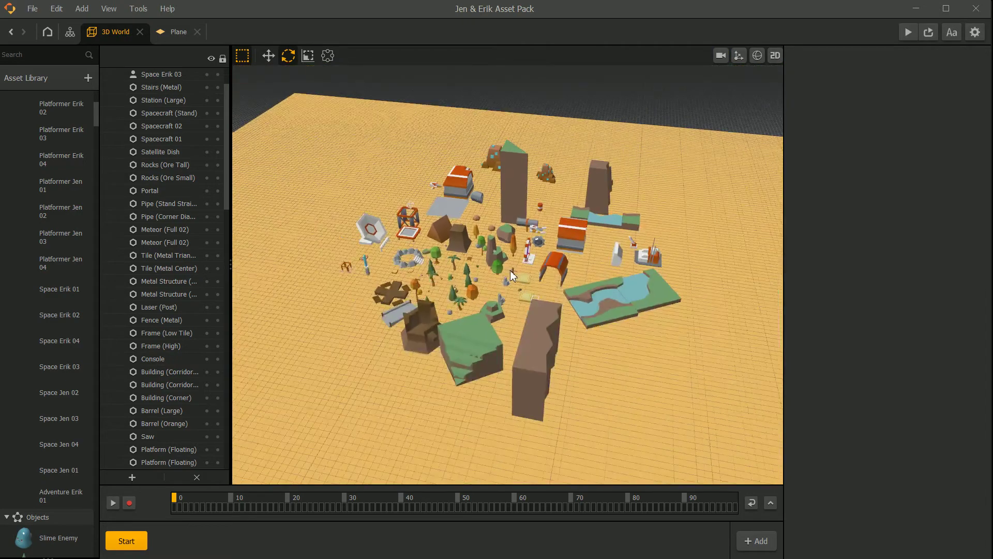
scroll(527, 261, up, 6)
scroll(529, 263, up, 2)
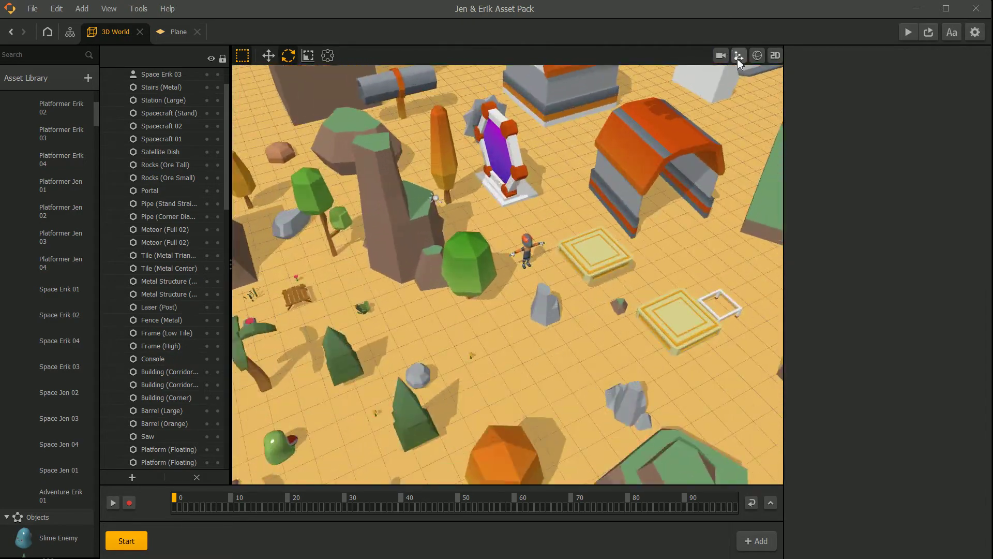
click(721, 56)
- Select Space Erik 03 and bring the camera in for a close framing of the character beside the floating platform
middle_drag(613, 270, 177, 316)
scroll(177, 315, up, 2)
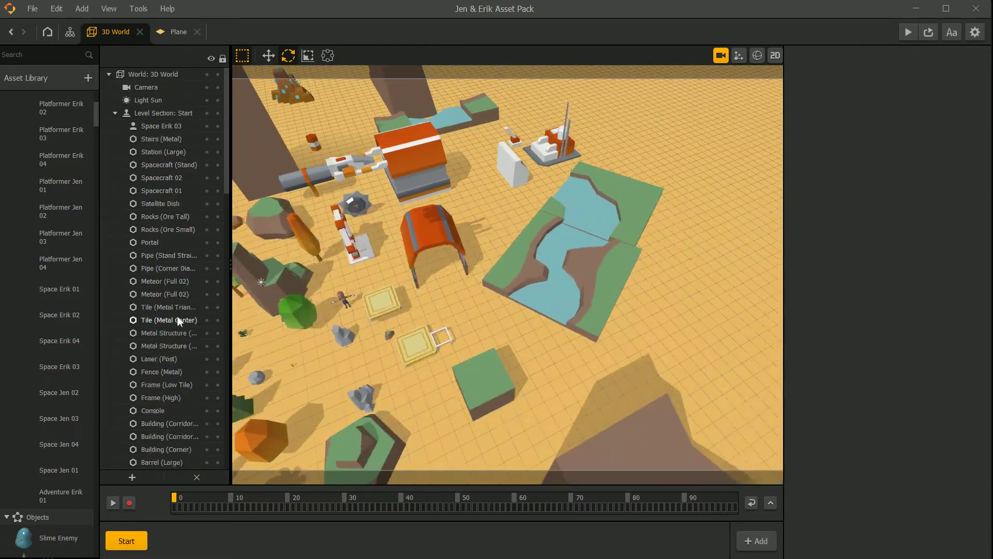
right_drag(331, 299, 554, 268)
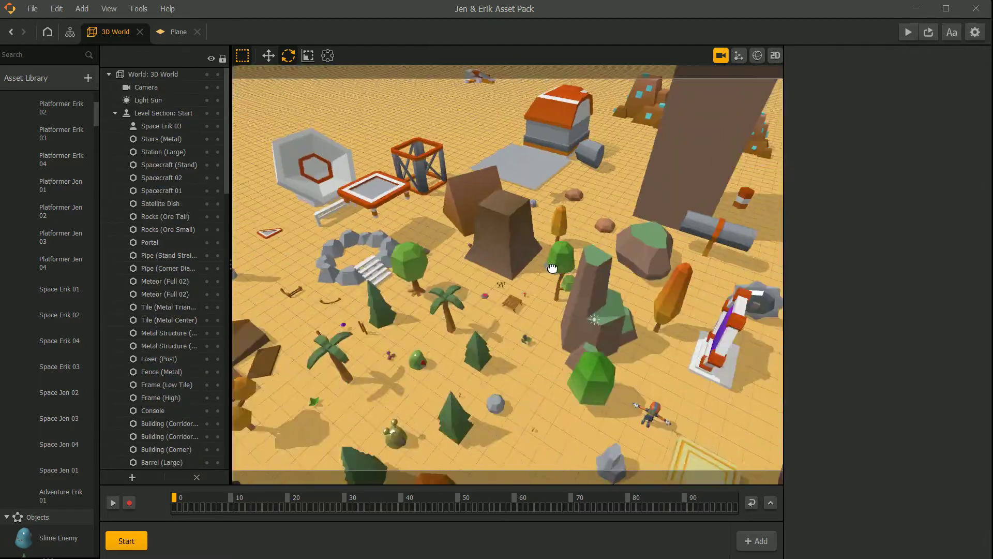
middle_drag(554, 269, 288, 154)
click(355, 266)
middle_drag(335, 277, 585, 206)
scroll(621, 205, up, 5)
middle_drag(706, 172, 573, 272)
scroll(573, 272, up, 4)
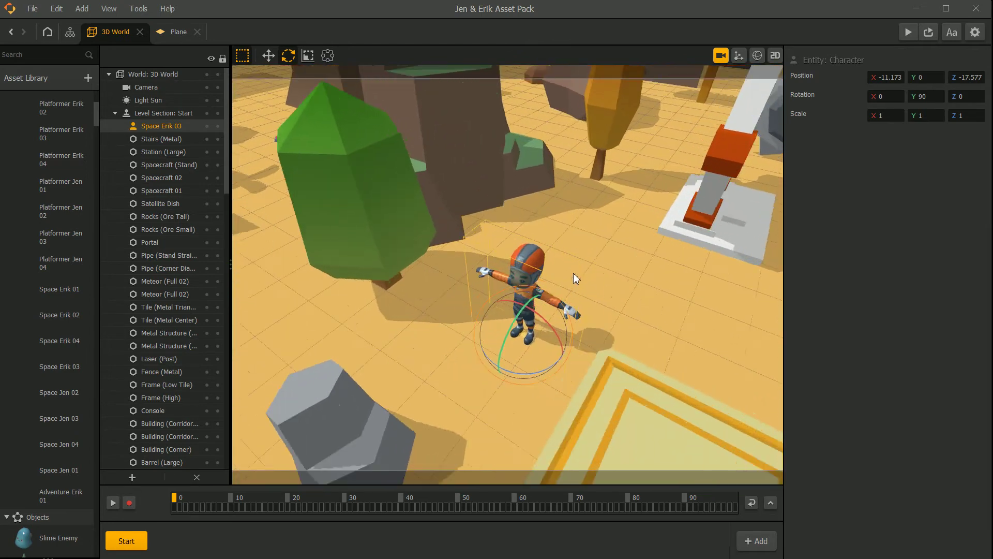
mouse_move(573, 273)
right_down()
mouse_move(577, 296)
mouse_move(589, 289)
mouse_move(586, 281)
mouse_move(571, 285)
right_up()
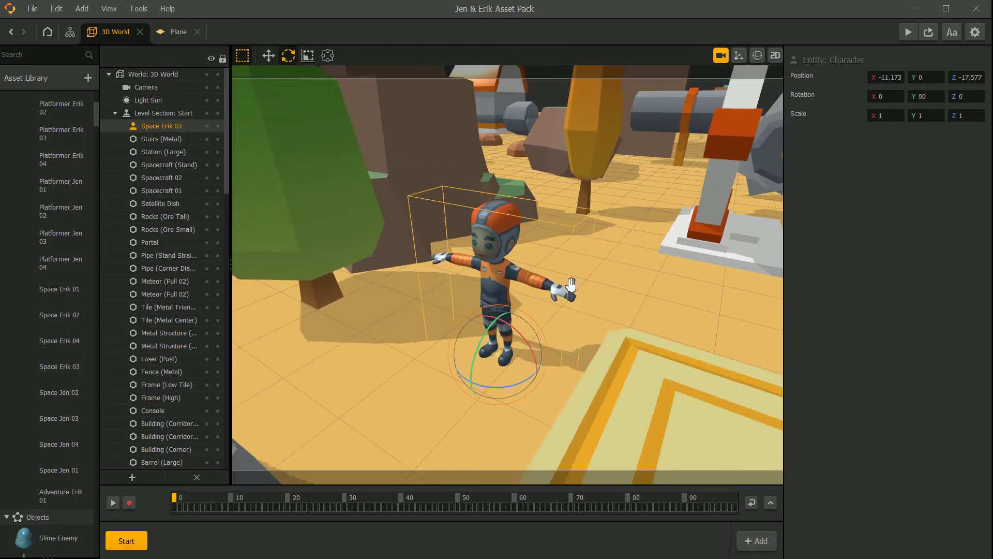
- Deselect Space Erik 03 and pull the camera back to frame the character between the green tree and the floating platform
click(622, 258)
right_drag(635, 268, 538, 310)
scroll(543, 281, down, 6)
scroll(533, 289, up, 3)
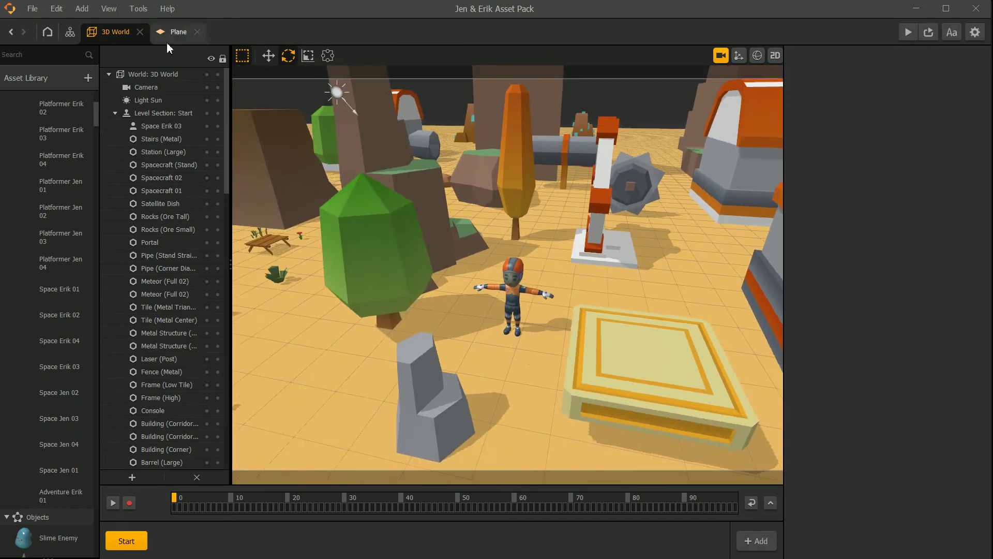
- Set the camera's Position Follow to Character and run the world in the preview
click(140, 87)
click(884, 172)
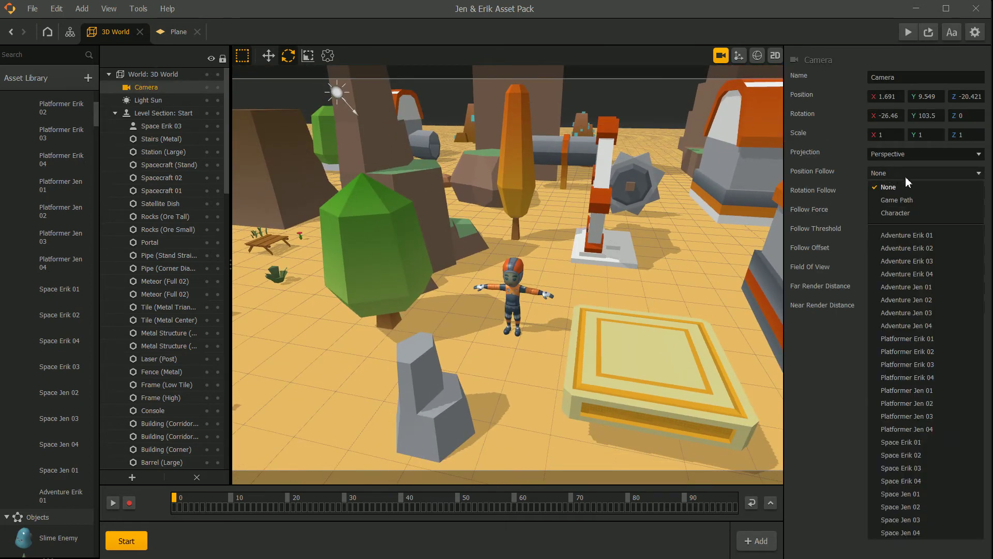
click(895, 213)
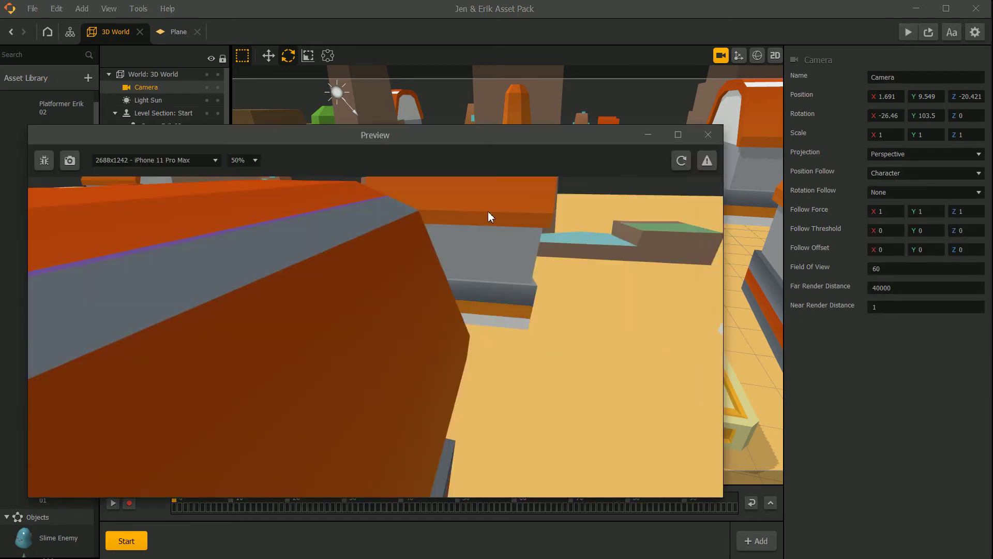
click(682, 161)
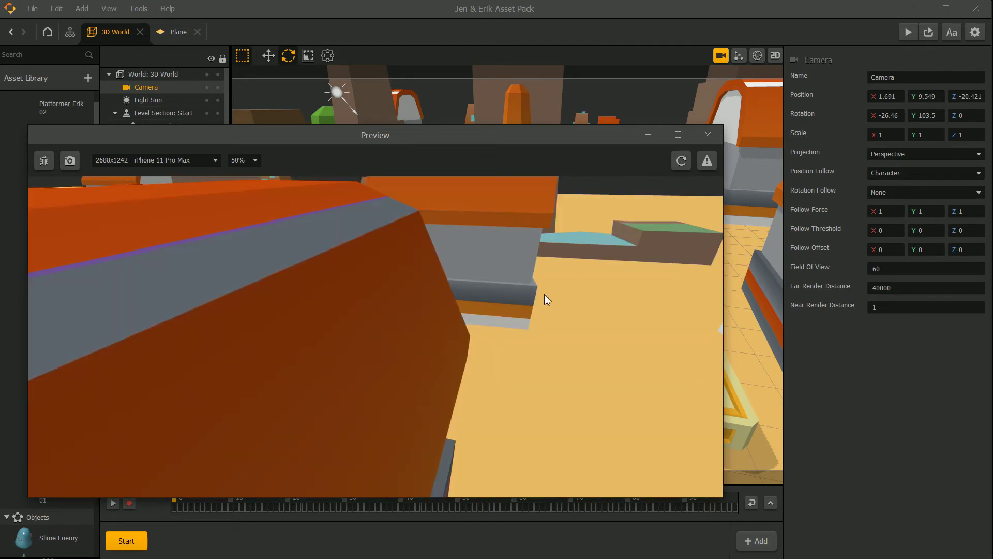
- Move the camera to about X 16.316, Y 10.907, Z -8.222 with rotation about X -42.66, Y 135.3, and test the character in the preview
drag(476, 343, 467, 125)
drag(441, 149, 173, 104)
scroll(512, 247, down, 2)
right_drag(556, 270, 538, 290)
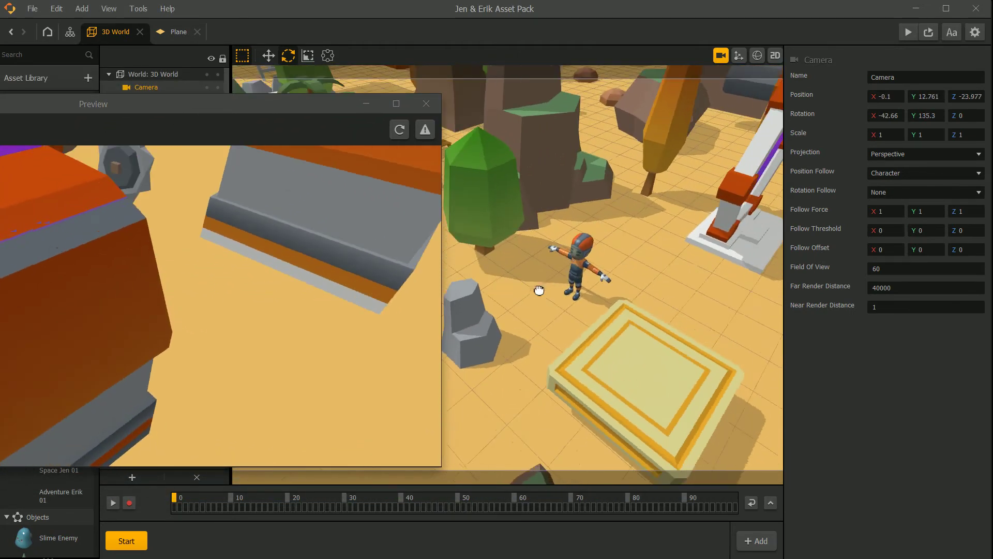
scroll(548, 290, down, 5)
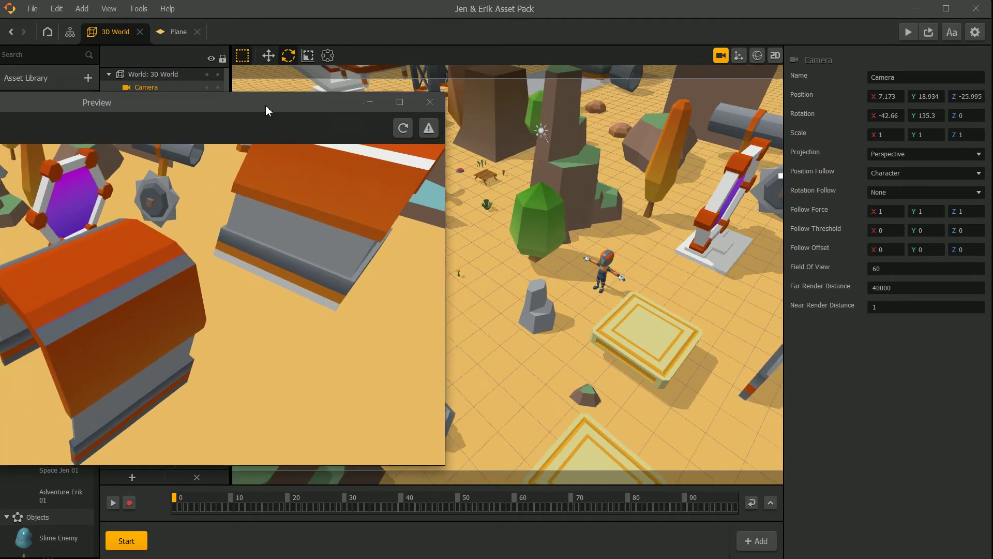
drag(265, 104, 448, 75)
middle_drag(707, 246, 830, 233)
scroll(754, 265, up, 5)
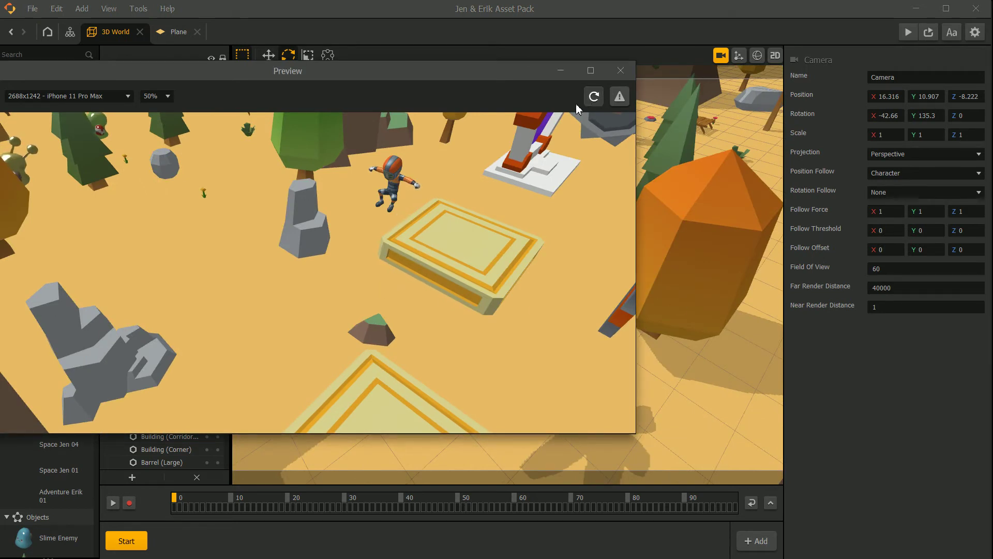
click(302, 224)
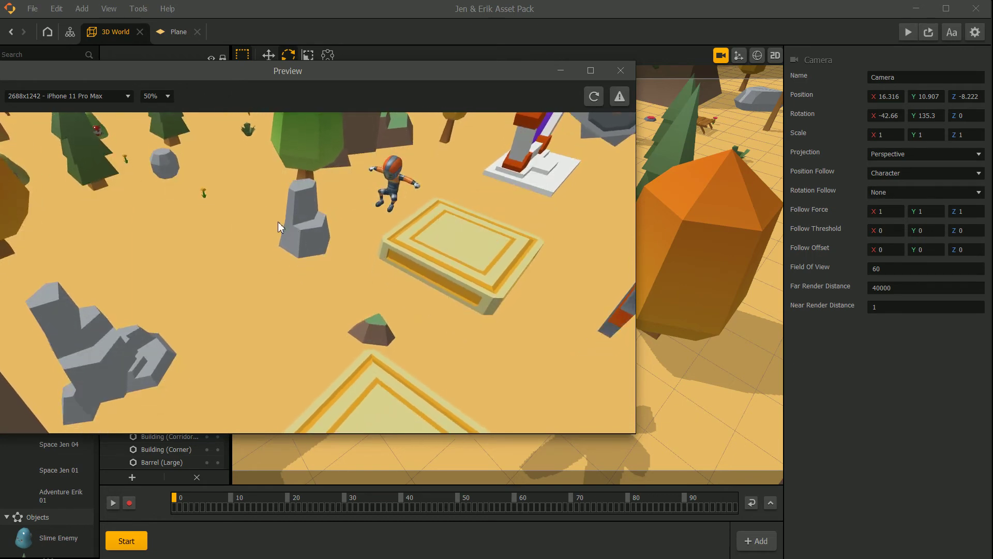
- Close the preview, move the camera to about X 15.778, Y 17.284, Z -22.382, and delete Space Erik 03 from the world
click(618, 71)
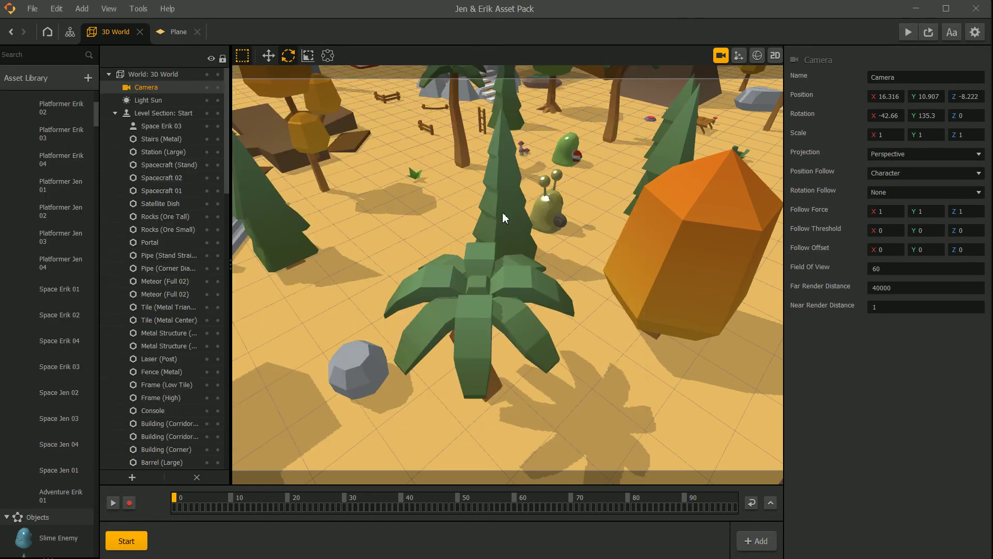
scroll(465, 269, down, 4)
right_drag(452, 273, 517, 282)
middle_drag(717, 216, 550, 232)
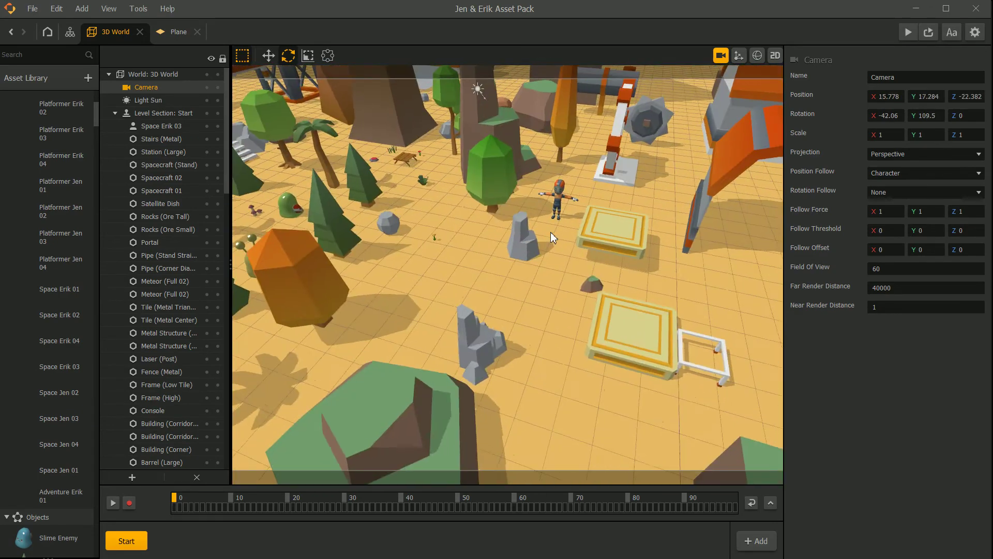
click(567, 192)
key(Delete)
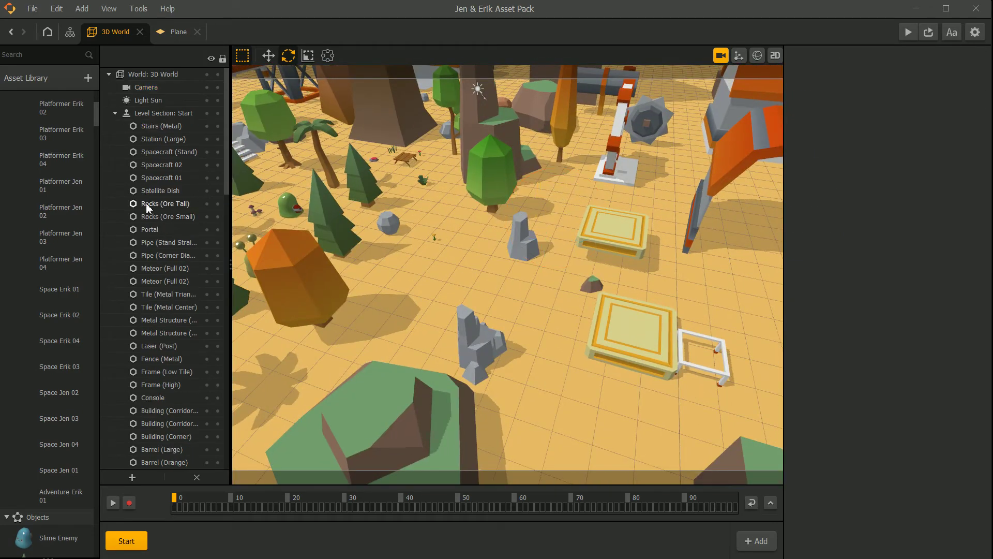
- Place Adventure Erik 04 on the sand at about X -1.839, Y 0, Z -12.79 and bring the camera in close to the character
scroll(57, 182, up, 4)
drag(50, 150, 553, 283)
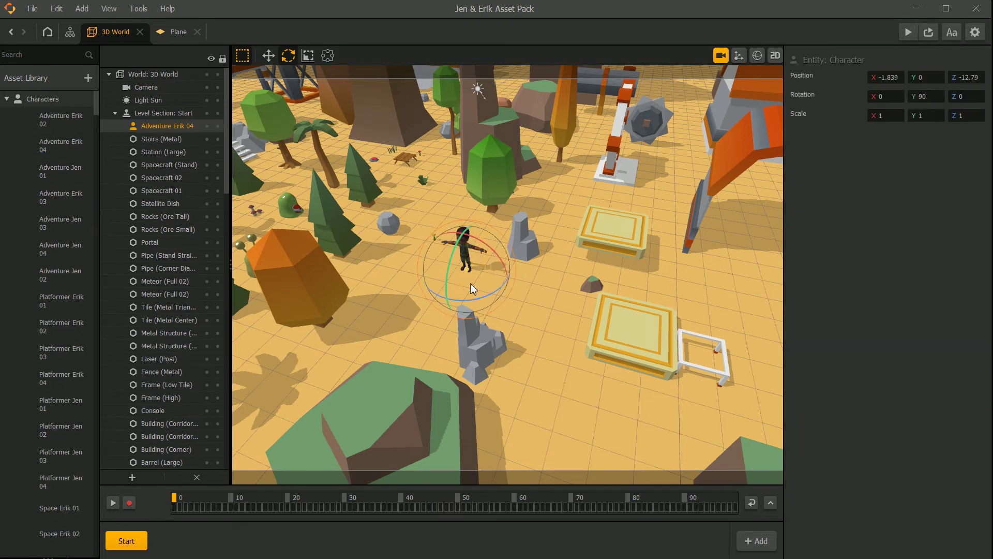
scroll(471, 286, up, 5)
middle_drag(459, 221, 487, 249)
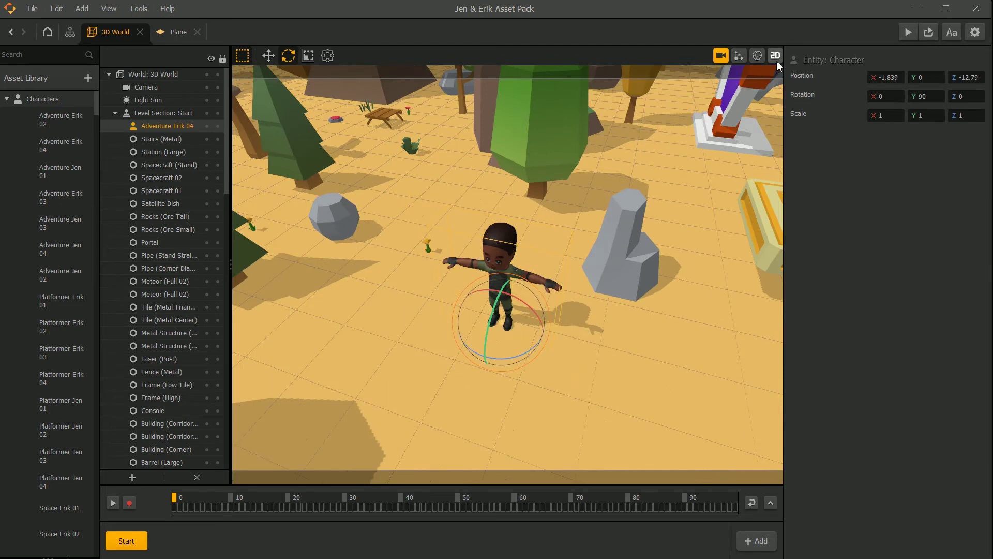
- Run the world in the preview, test Adventure Erik 04's jump, and close the preview
click(908, 33)
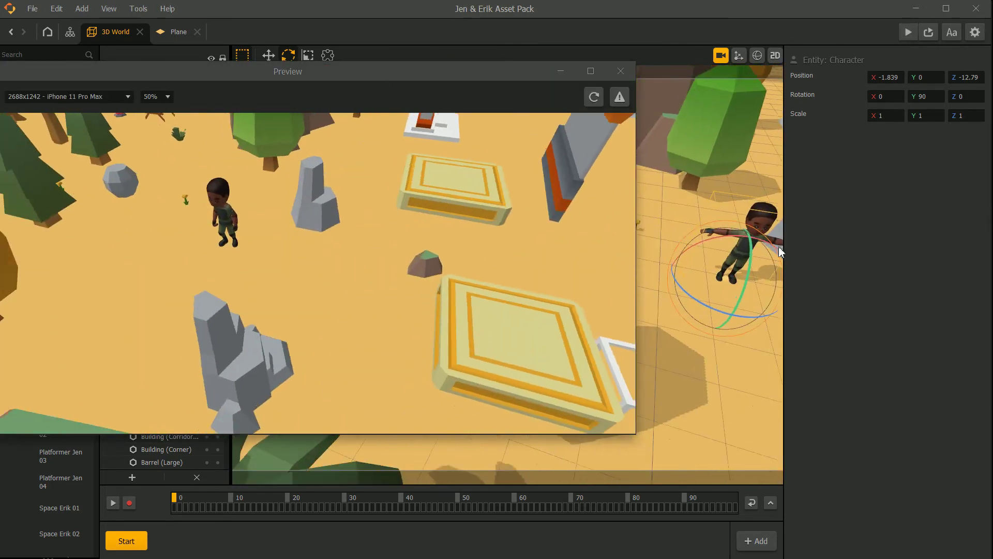
click(304, 241)
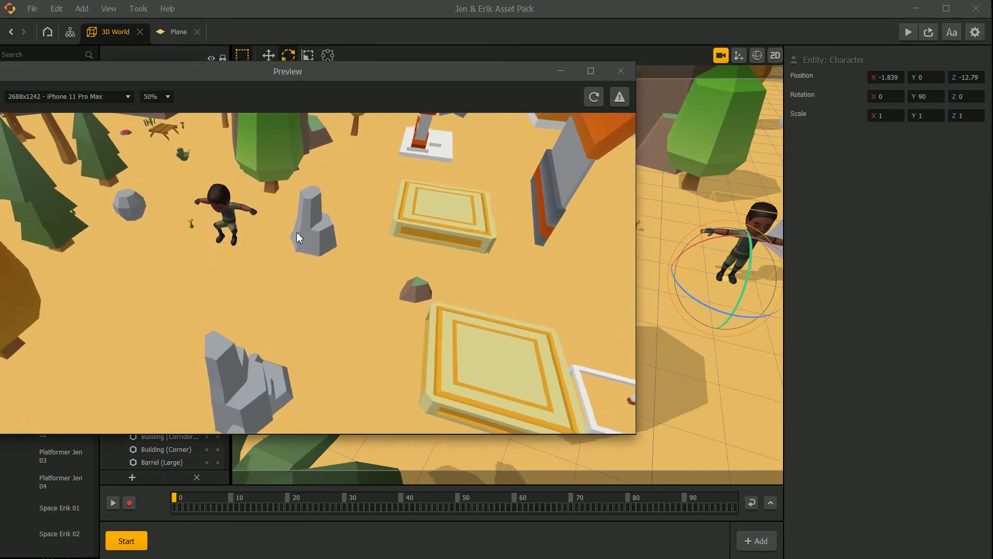
click(299, 269)
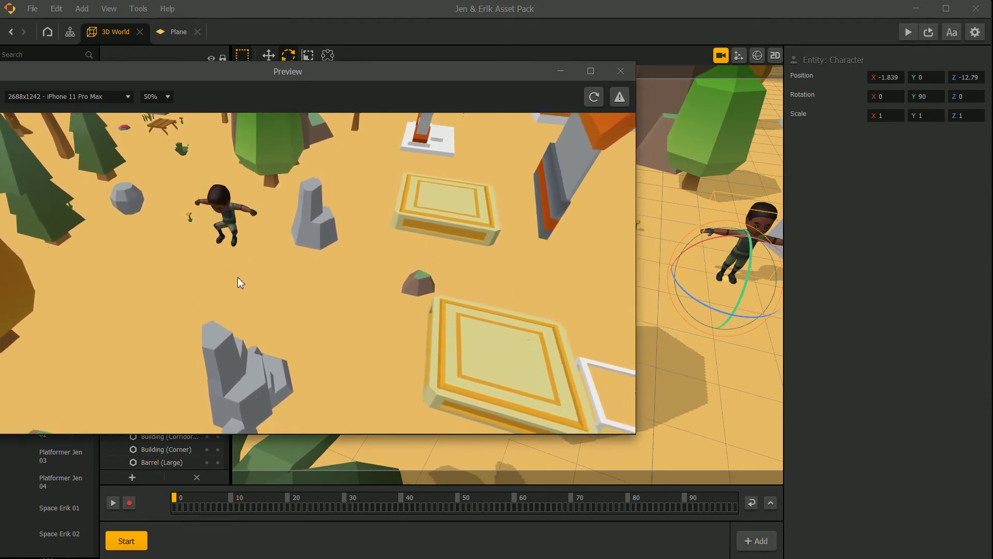
click(621, 71)
- Add a UI Screen node to the mind map and connect the 3D World's UI output to its Load input
scroll(670, 231, down, 3)
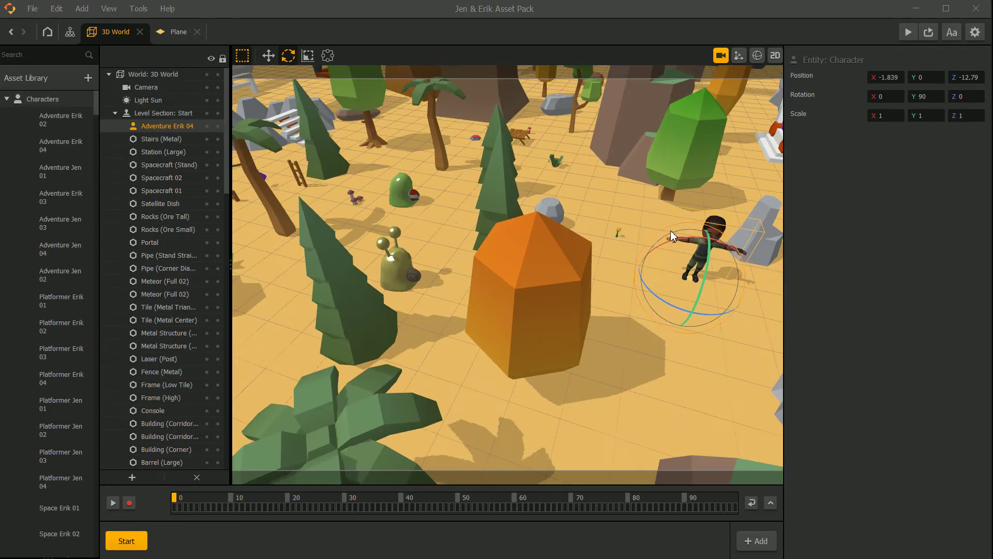
middle_drag(670, 231, 527, 215)
click(70, 31)
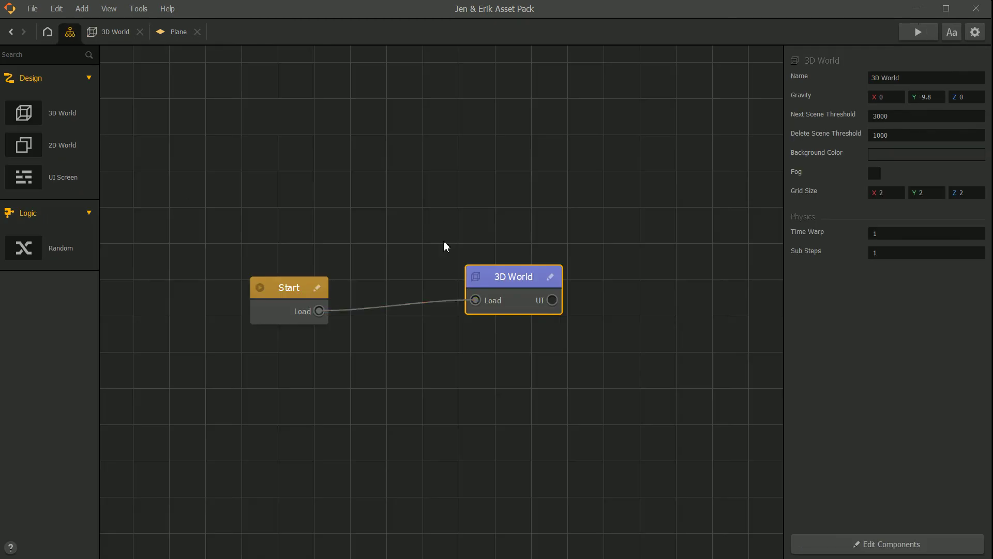
click(444, 246)
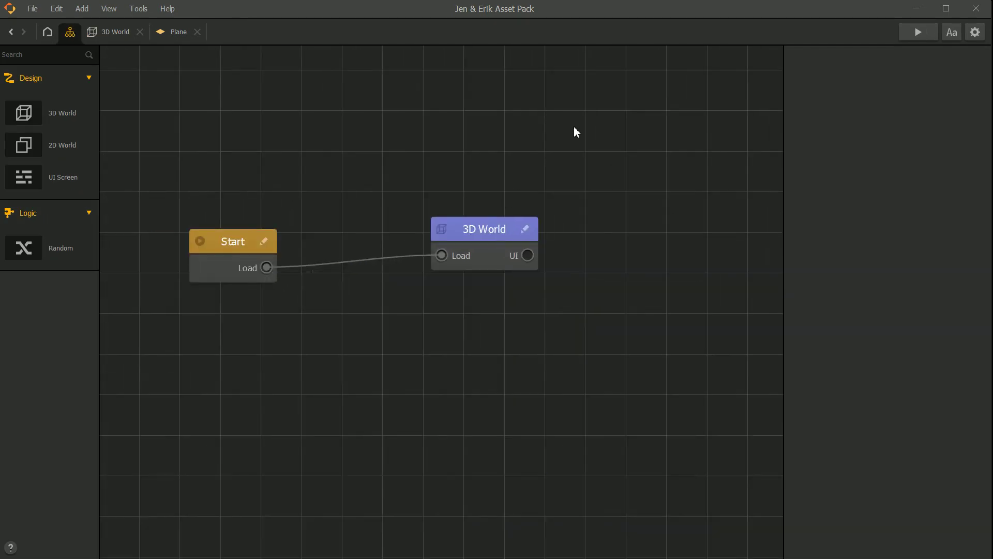
right_click(574, 129)
click(642, 168)
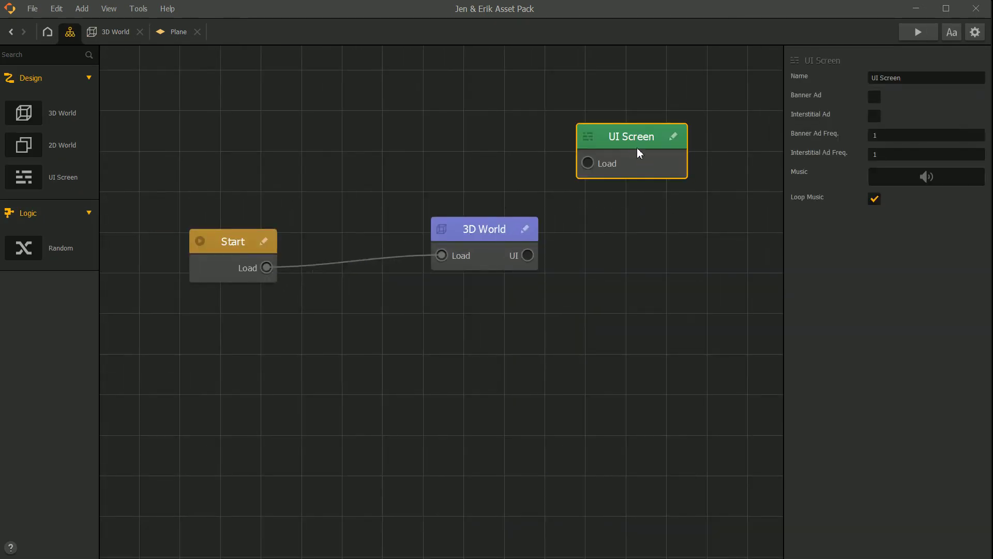
drag(637, 151, 659, 222)
drag(486, 228, 450, 199)
drag(609, 234, 490, 226)
- Open the UI Screen and add the Joystick asset to its library
double_click(644, 213)
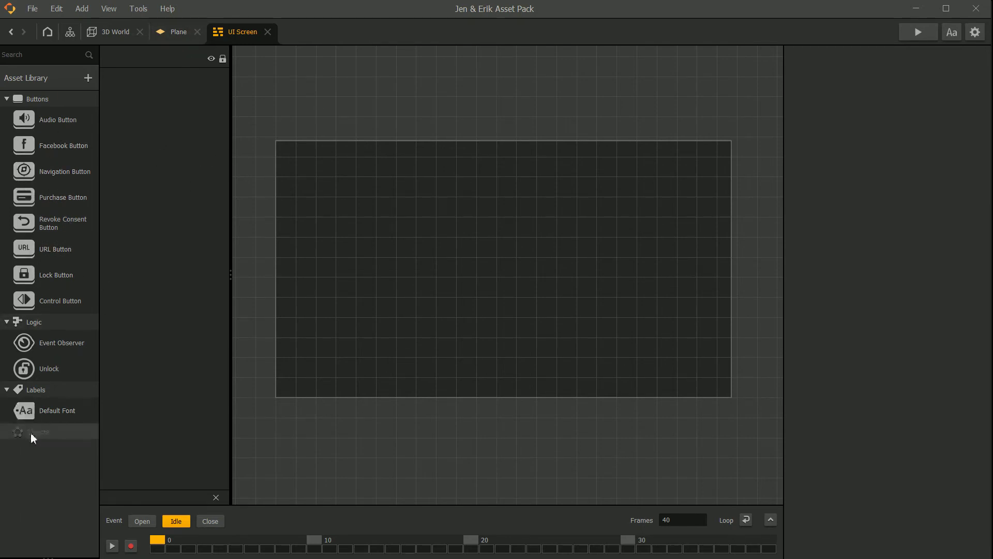
click(66, 84)
click(273, 133)
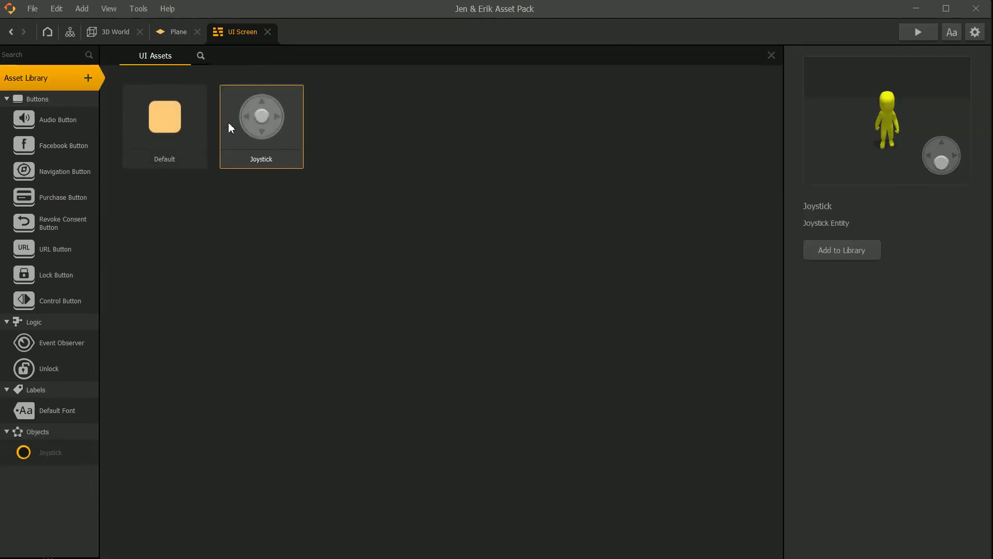
double_click(270, 114)
click(173, 32)
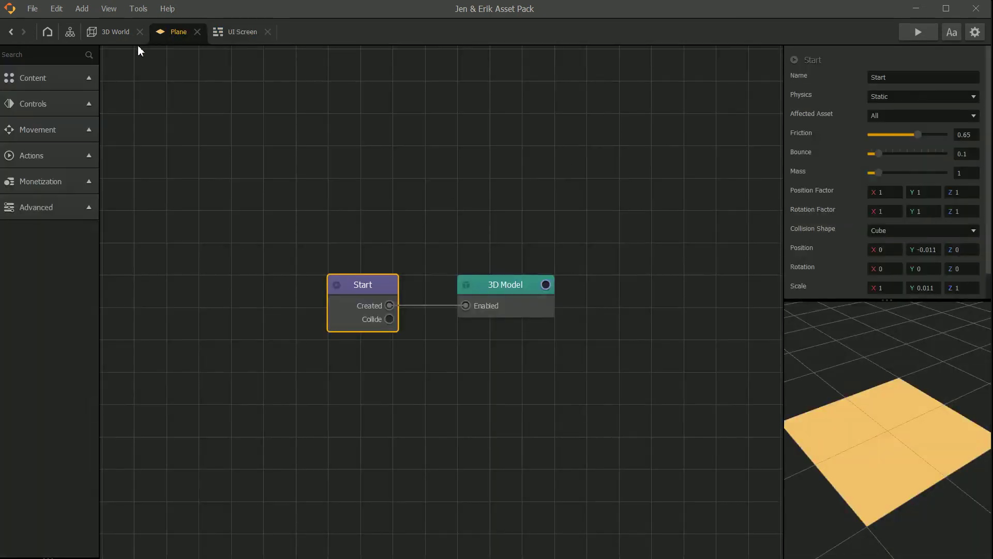
click(115, 31)
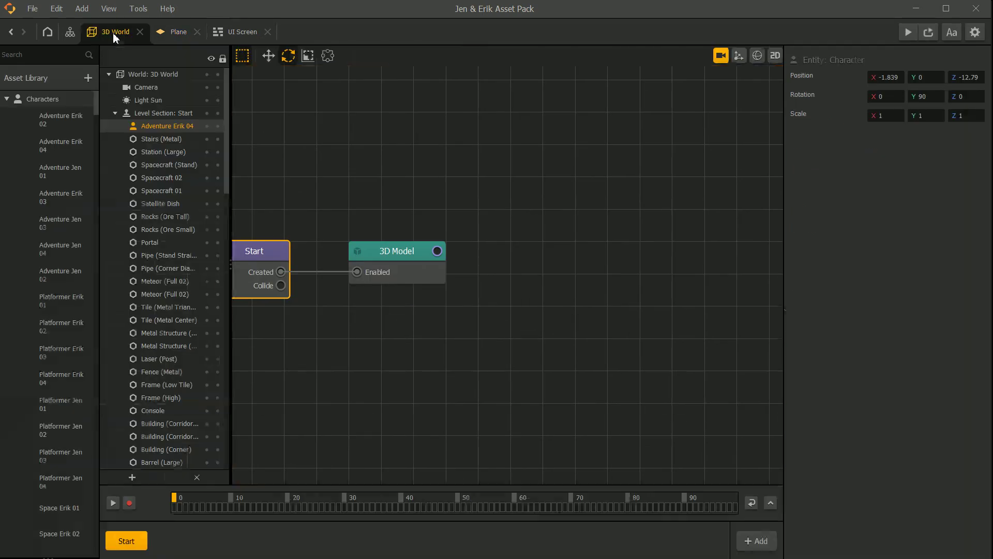
click(69, 31)
double_click(629, 224)
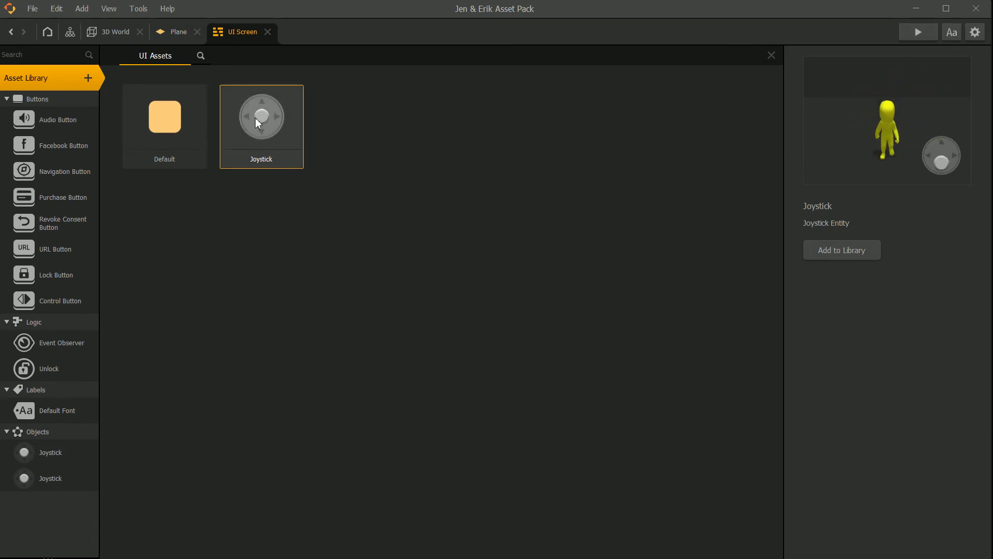
click(65, 77)
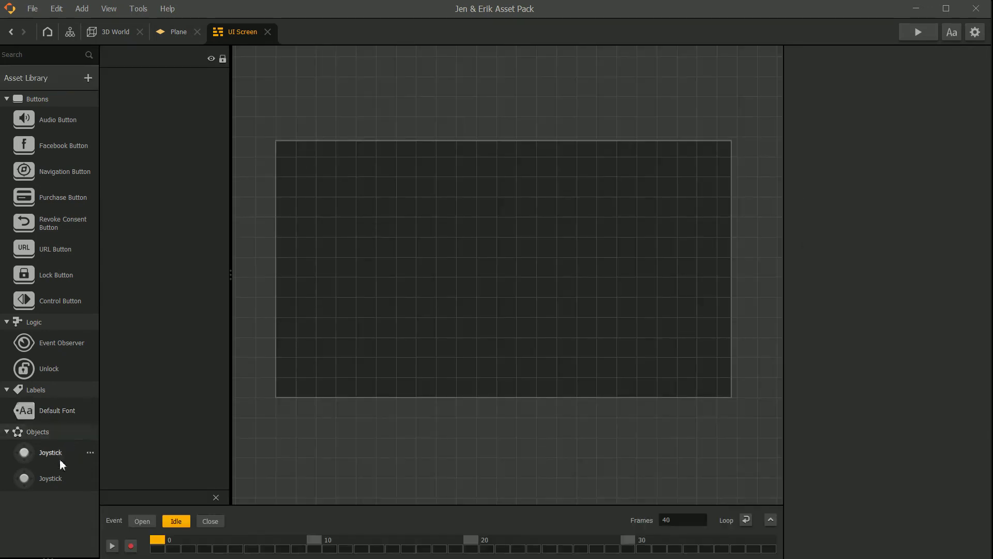
click(88, 477)
click(57, 480)
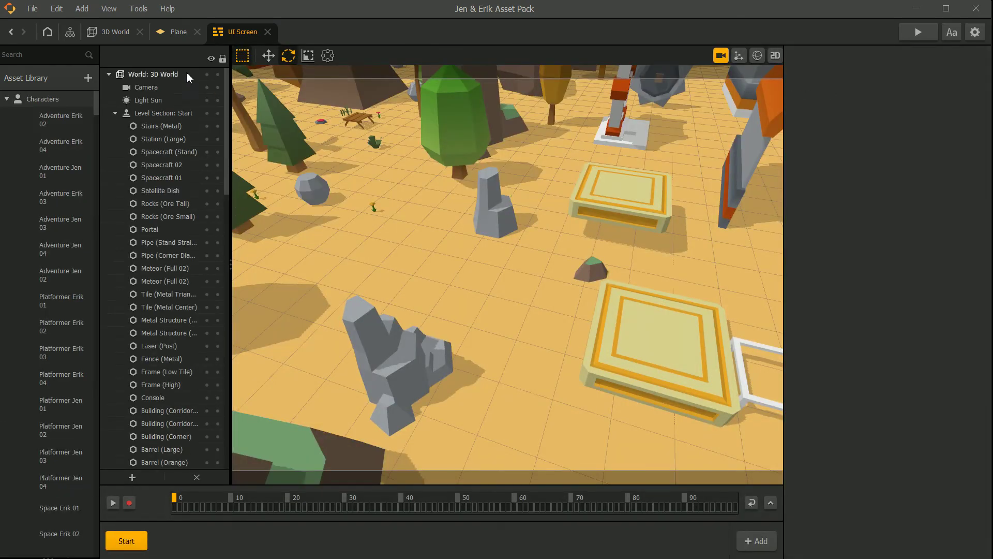
- Return to the UI Screen and place a Joystick in the canvas's lower-left corner at about X 143.127, Y 127.654
click(116, 34)
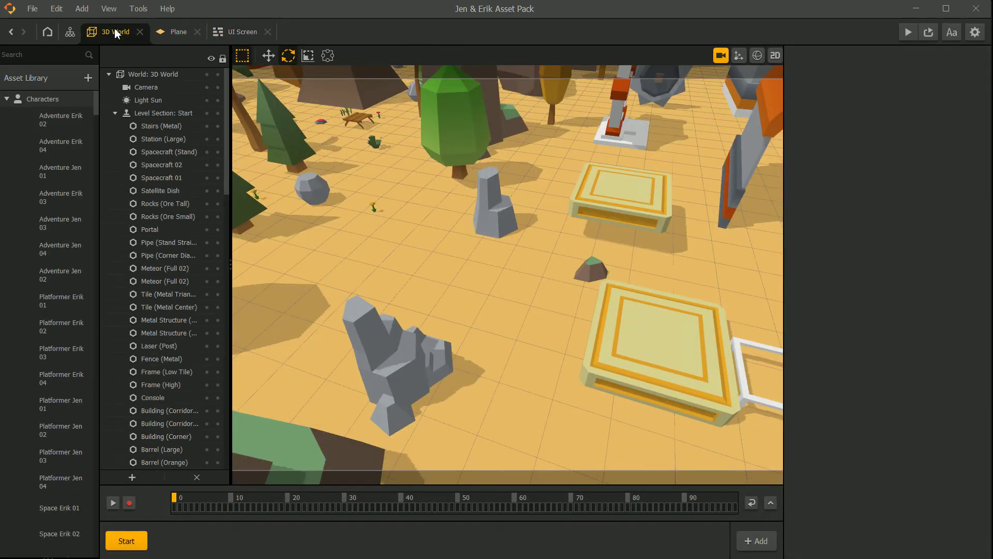
click(70, 32)
click(617, 228)
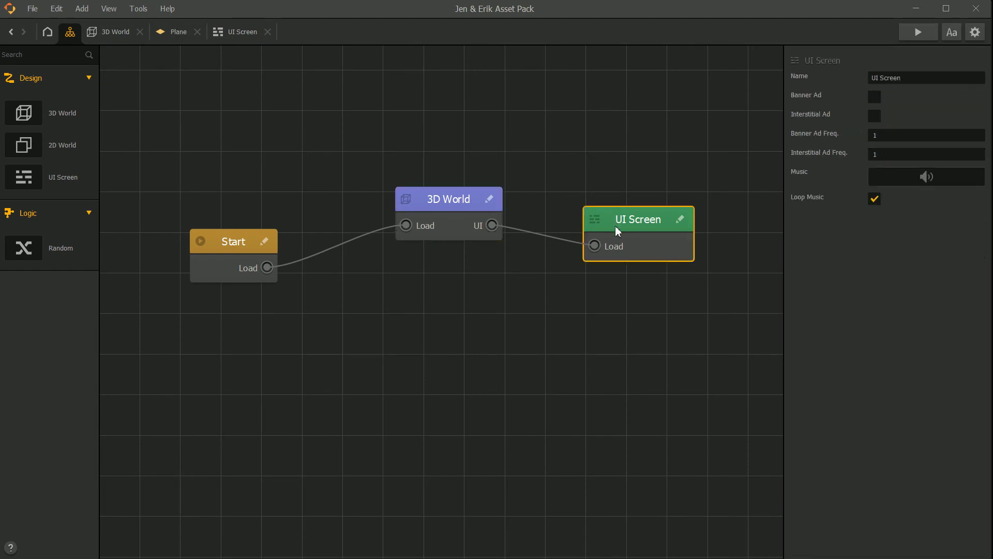
double_click(615, 226)
drag(50, 479, 333, 346)
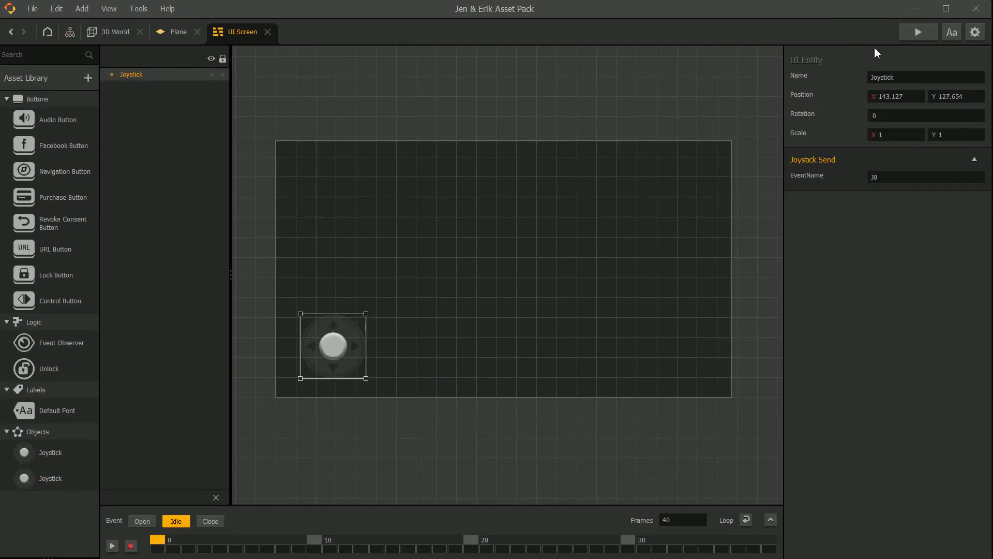
- Run the preview, test the on-screen joystick, and close the preview
click(912, 29)
drag(269, 81, 364, 94)
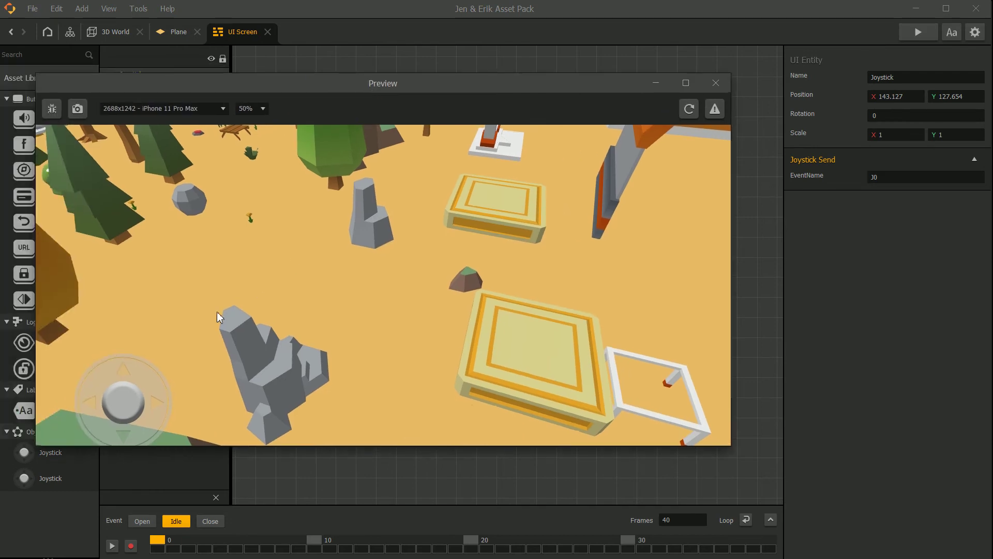
mouse_move(125, 397)
mouse_down()
mouse_move(125, 377)
mouse_move(160, 404)
mouse_move(139, 385)
mouse_up()
click(716, 83)
- Return to the 3D World, leave the camera view, and survey the whole asset arrangement on the sand
click(116, 32)
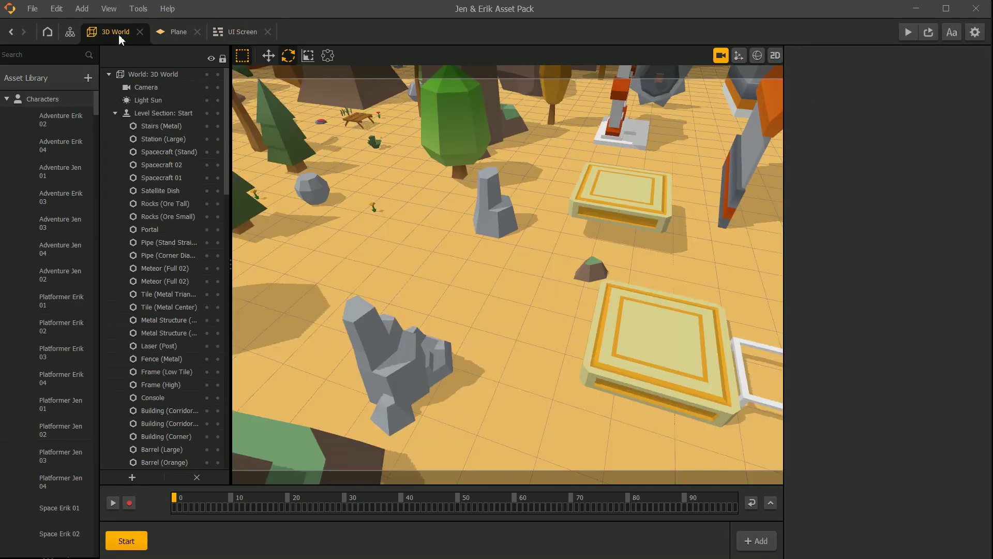
scroll(388, 217, down, 3)
click(720, 55)
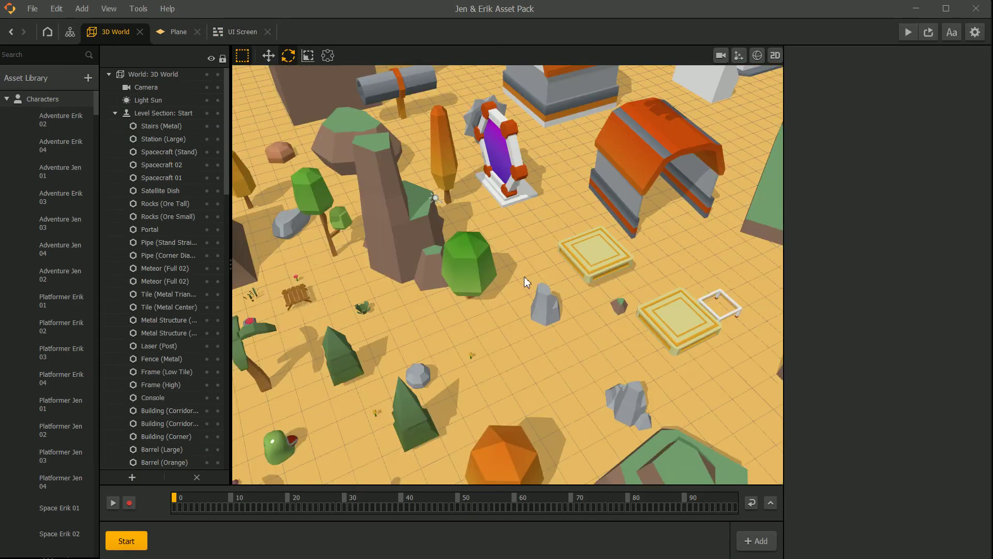
middle_drag(520, 260, 565, 313)
scroll(565, 312, down, 5)
right_drag(450, 348, 467, 326)
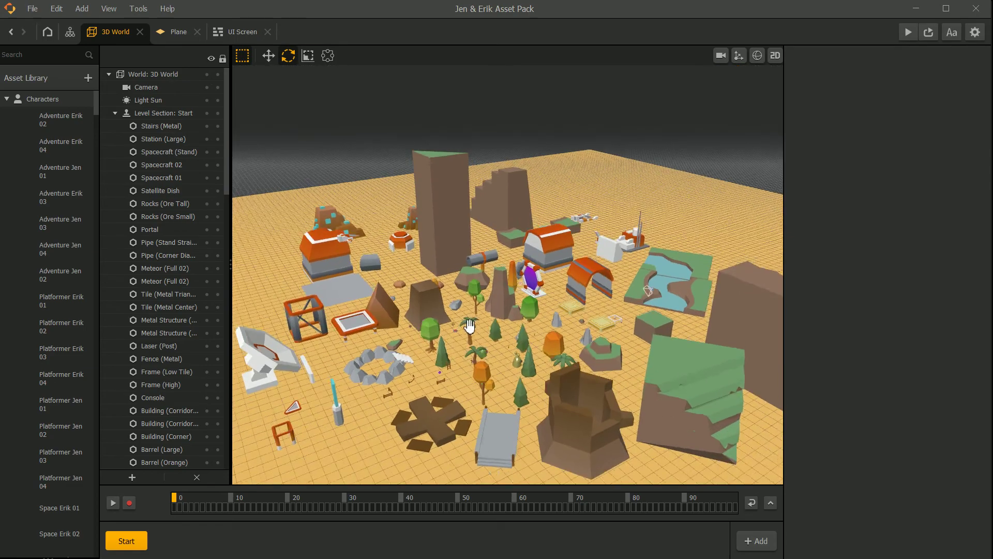
scroll(468, 326, up, 4)
middle_drag(468, 326, 414, 354)
scroll(451, 280, up, 3)
- Duplicate the tall green rock near the portal and delete the copy
click(464, 261)
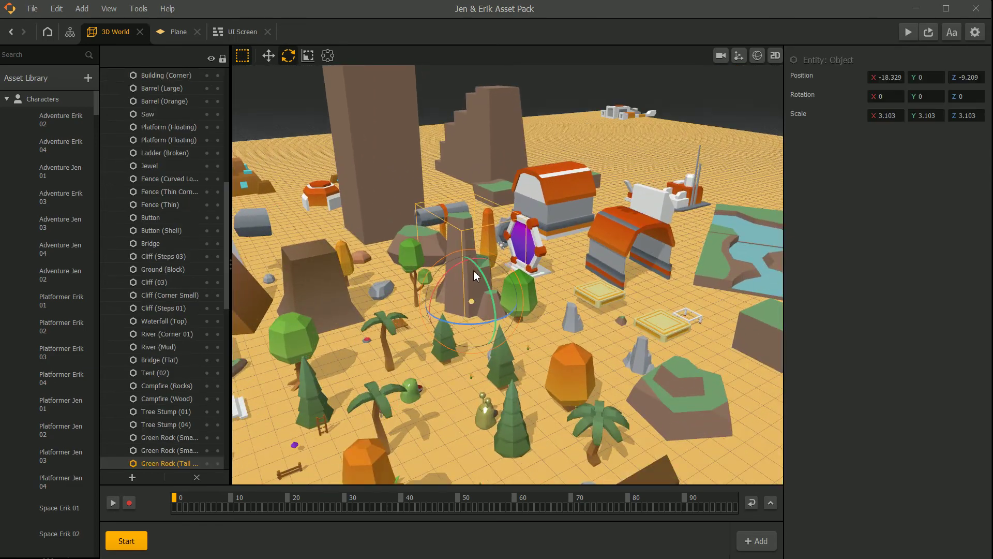
key(f)
scroll(459, 280, up, 4)
right_drag(477, 291, 595, 302)
key(ctrl+d)
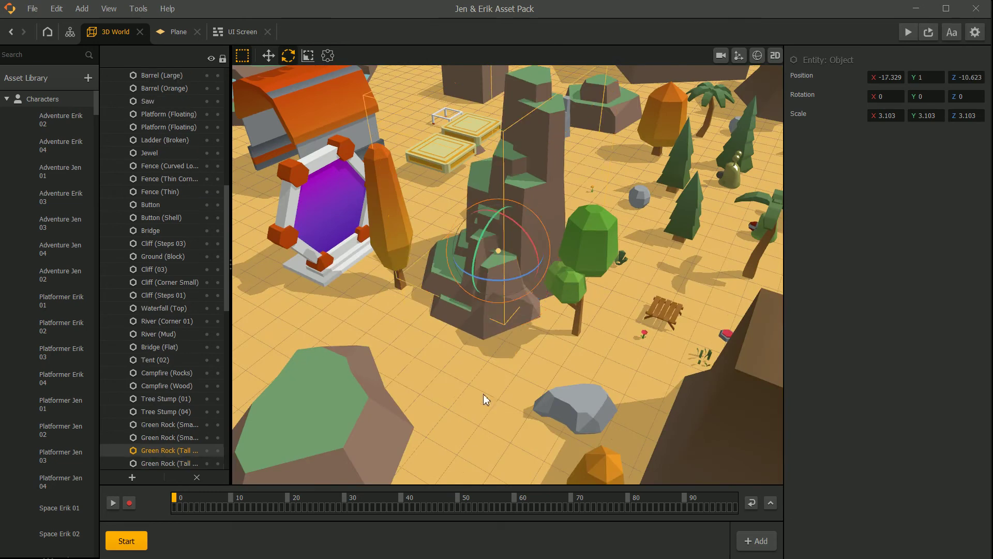
click(461, 397)
click(444, 260)
key(Delete)
- Examine the buildings, cliffs, tent and metal structure arranged across the sand from several angles
scroll(482, 280, down, 3)
right_drag(485, 280, 485, 288)
scroll(486, 286, down, 3)
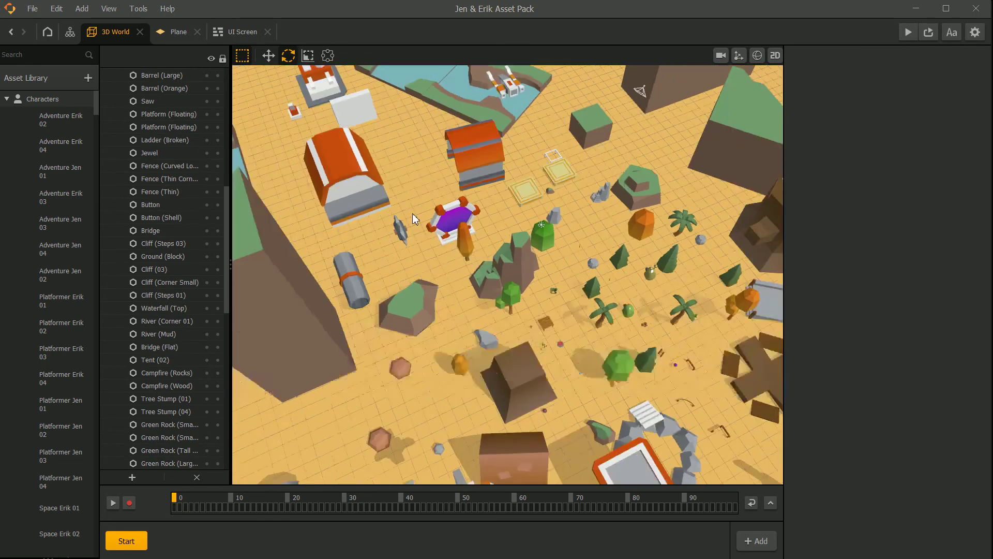
right_drag(412, 213, 589, 300)
right_drag(548, 329, 575, 330)
right_drag(331, 341, 433, 357)
scroll(433, 357, up, 3)
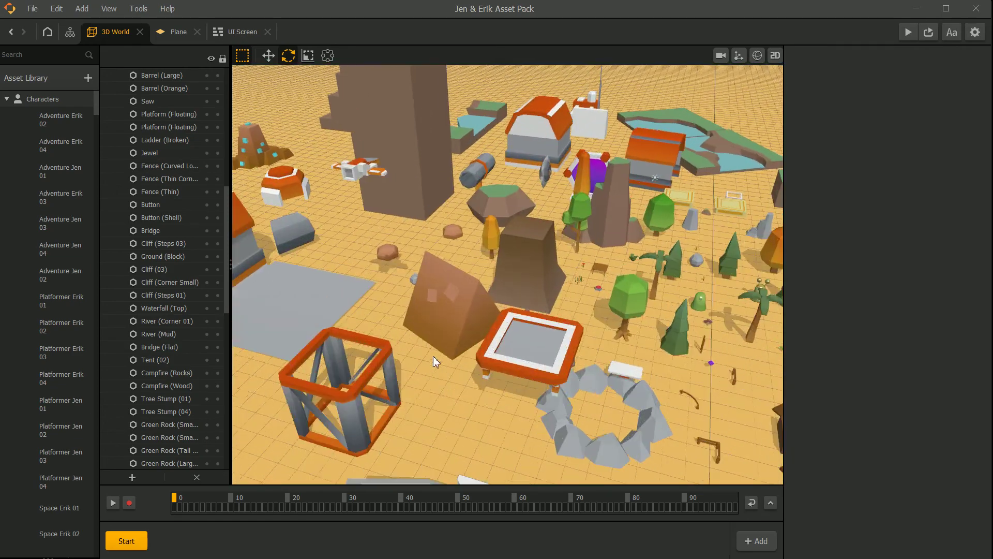
middle_drag(347, 397, 426, 355)
- Browse the character and object entries in the asset library and review the trees, enemies and rocks in the world
scroll(61, 368, down, 10)
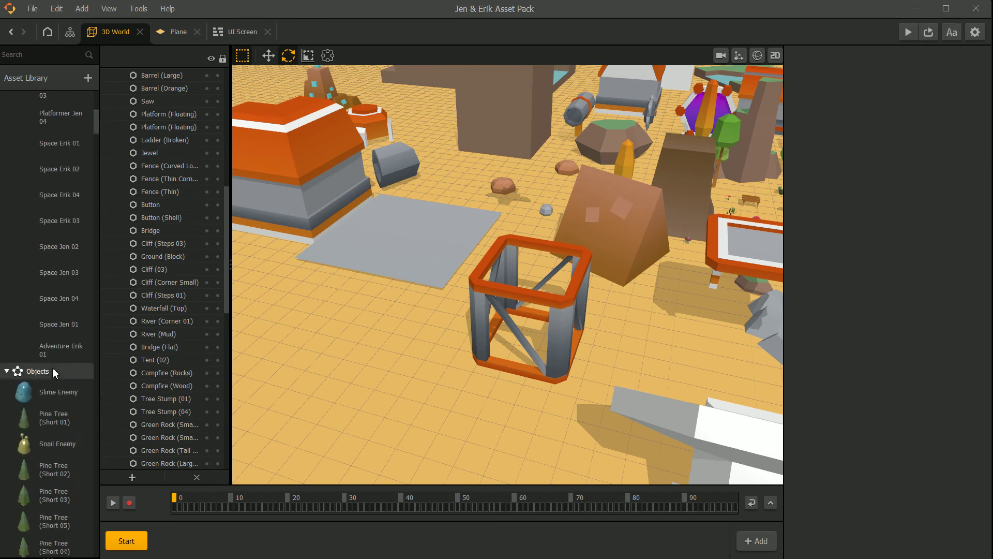
scroll(61, 368, down, 8)
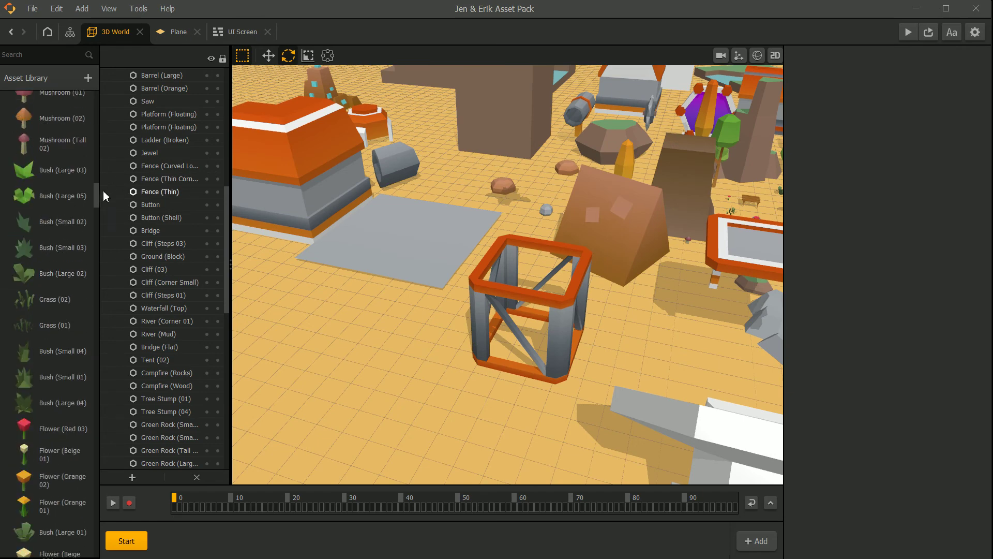
drag(96, 202, 97, 99)
middle_drag(616, 256, 480, 290)
scroll(479, 291, down, 5)
middle_drag(569, 303, 498, 293)
scroll(501, 302, up, 5)
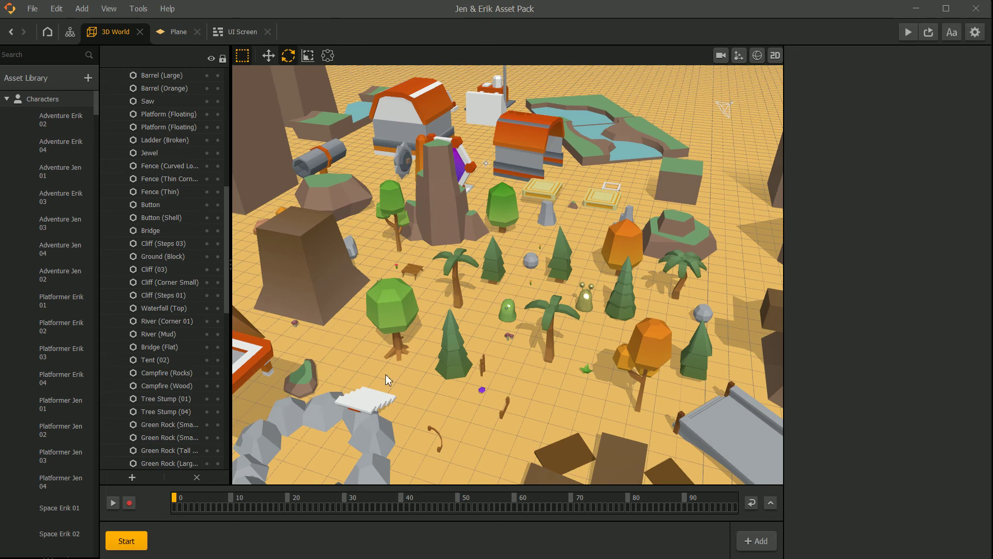
scroll(496, 203, down, 2)
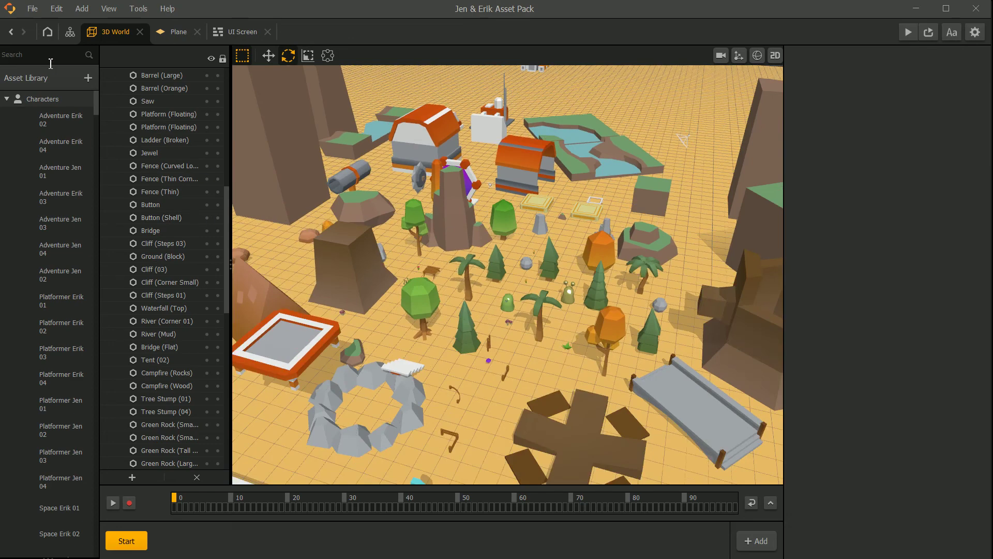
- Open Adventure Erik 02's node map and inspect the settings of its attack animation node
click(60, 118)
double_click(60, 119)
middle_drag(465, 246, 483, 276)
scroll(547, 297, up, 3)
middle_drag(554, 297, 386, 230)
scroll(389, 229, up, 2)
scroll(398, 222, up, 2)
click(414, 166)
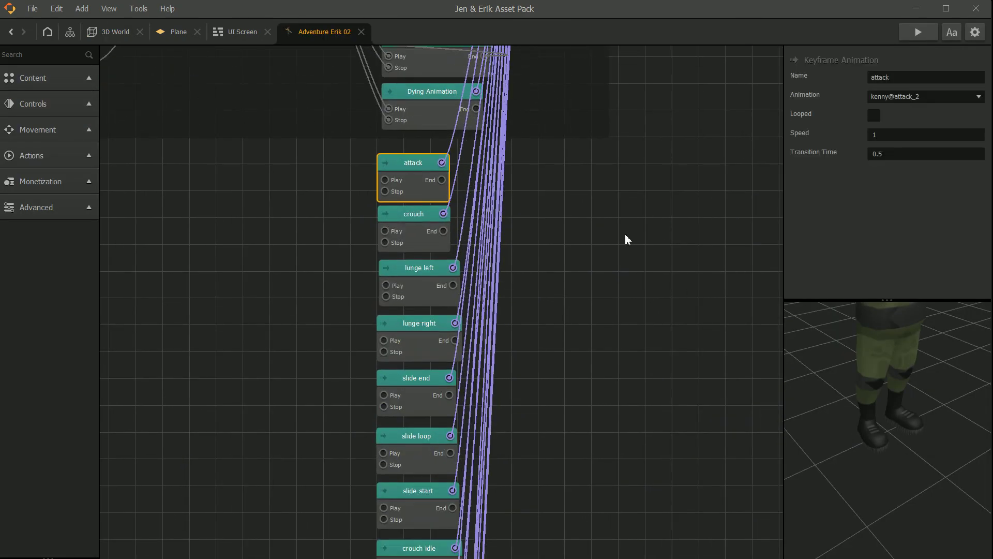
- Inspect the slide end animation node's settings and frame Adventure Erik 02's upper body in the model preview
scroll(403, 238, down, 3)
click(418, 260)
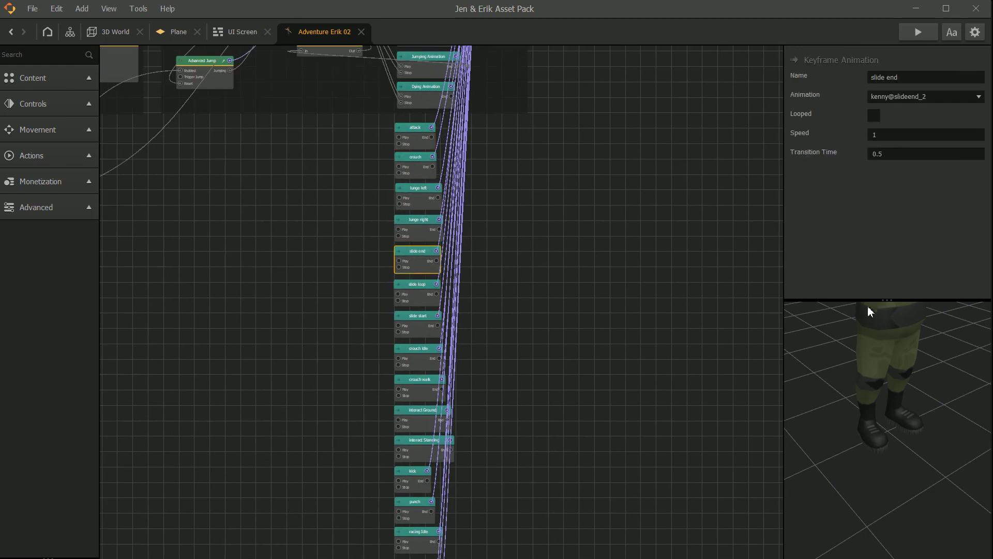
scroll(868, 450, up, 3)
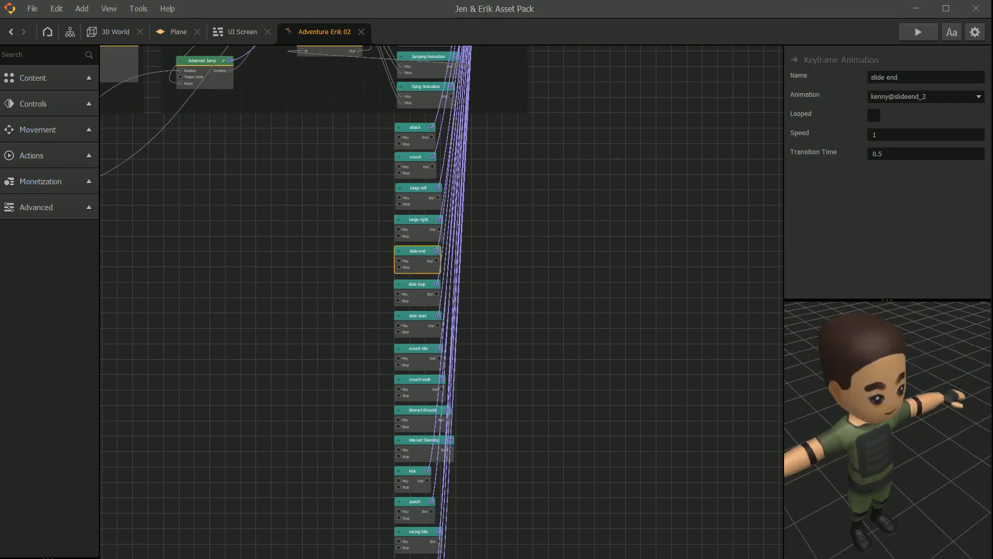